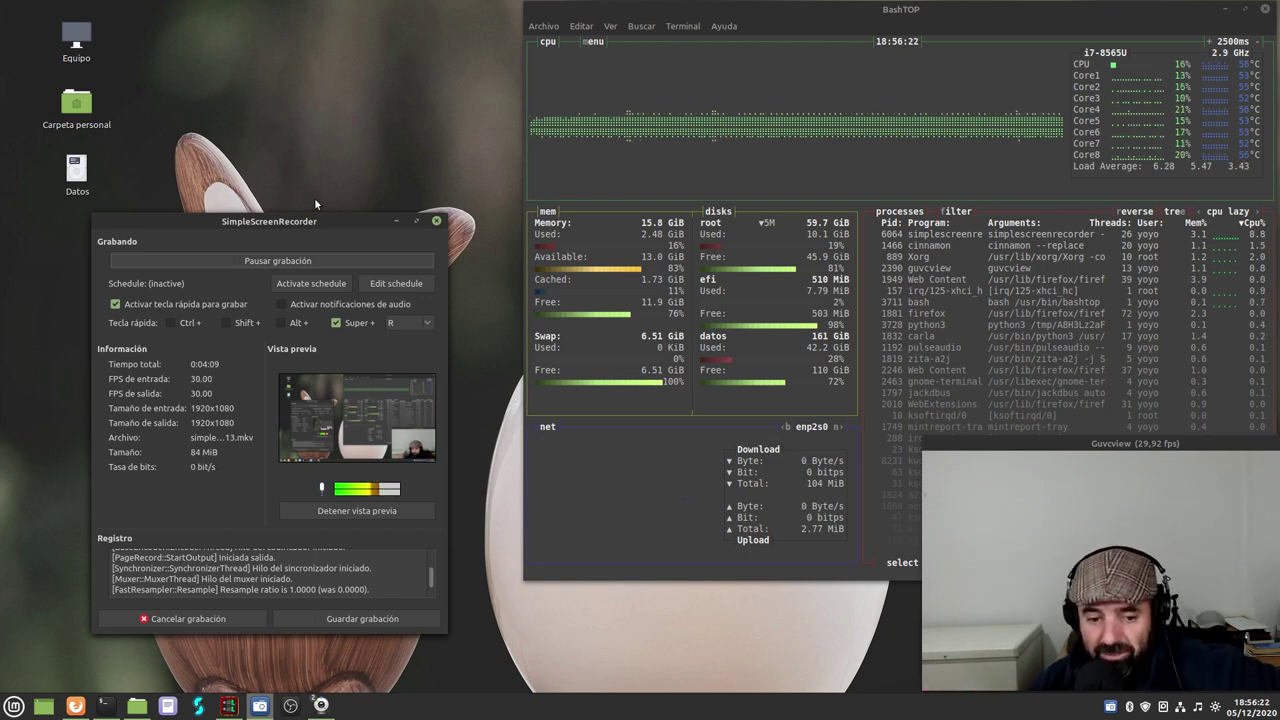
- Switch to Firefox and review the YouTube page of the Audacity 2.4.2 compilation video, including its description
{"action": "left_click", "coordinate": [75, 705]}
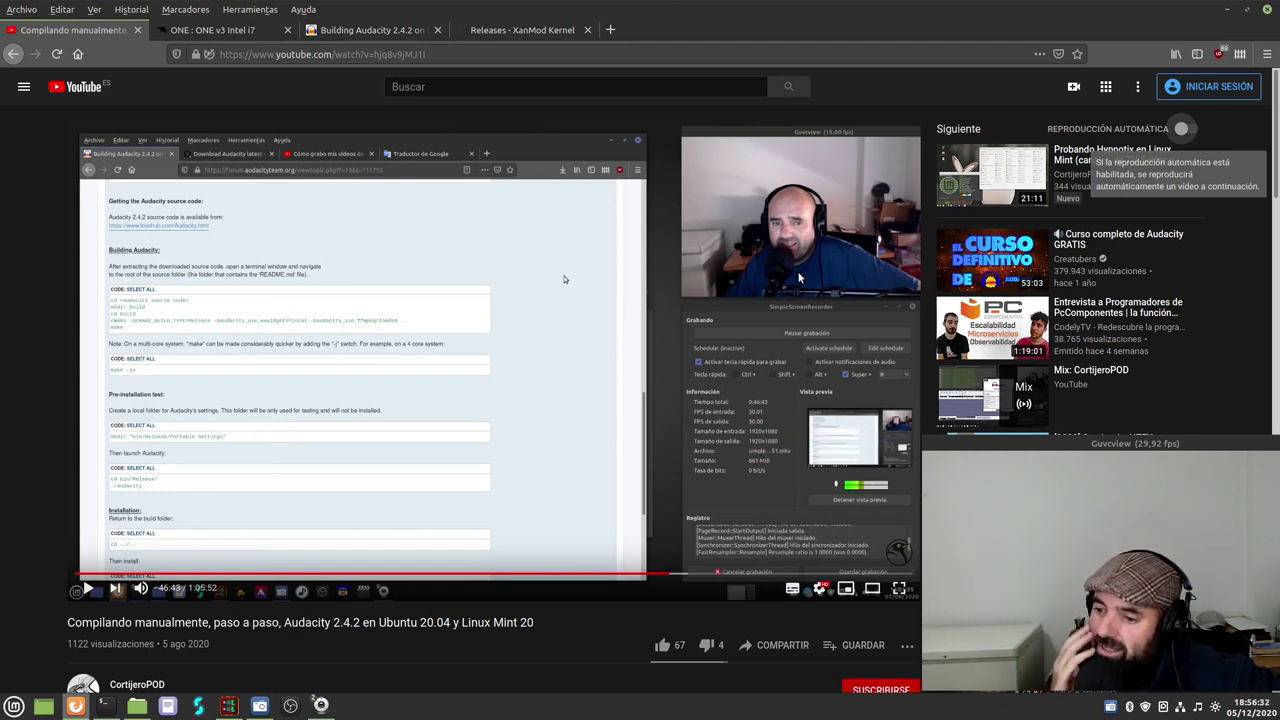
{"action": "mouse_move", "coordinate": [790, 240]}
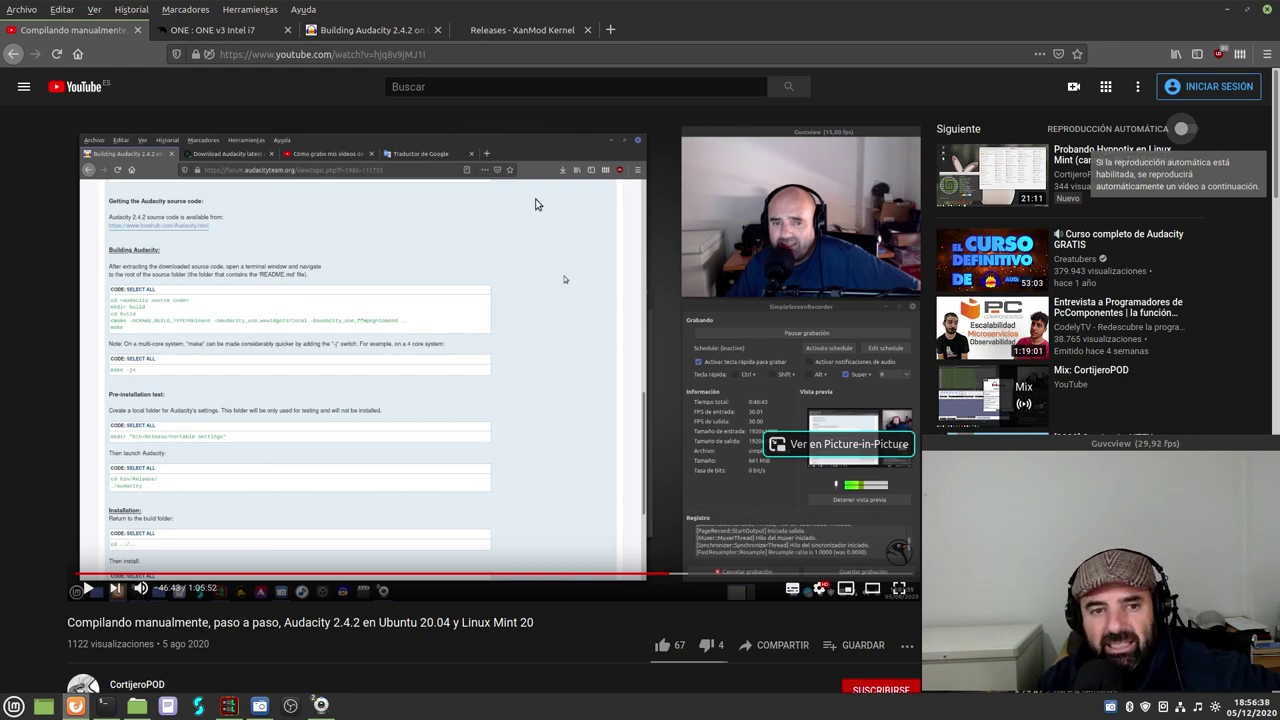
{"action": "scroll", "coordinate": [318, 458], "scroll_direction": "down", "scroll_amount": 1}
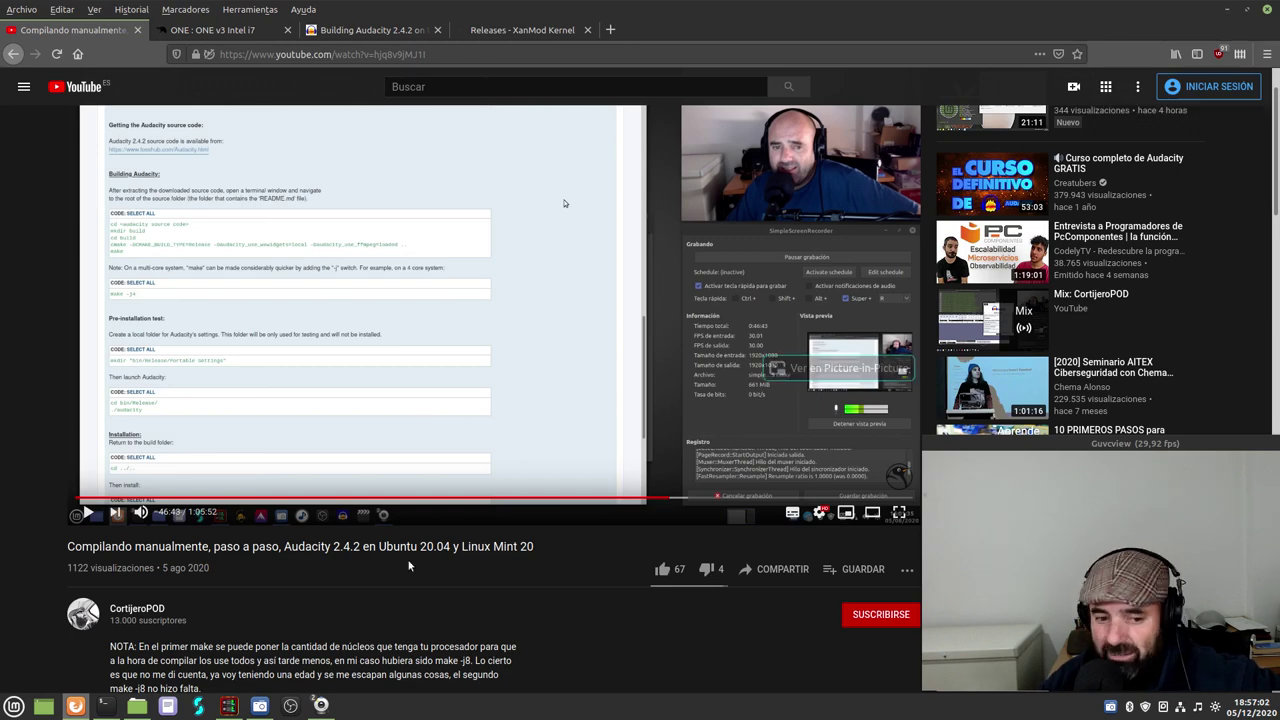
- Minimise the Firefox and SimpleScreenRecorder windows so that the desktop and BashTOP are in view
{"action": "left_click", "coordinate": [1226, 9]}
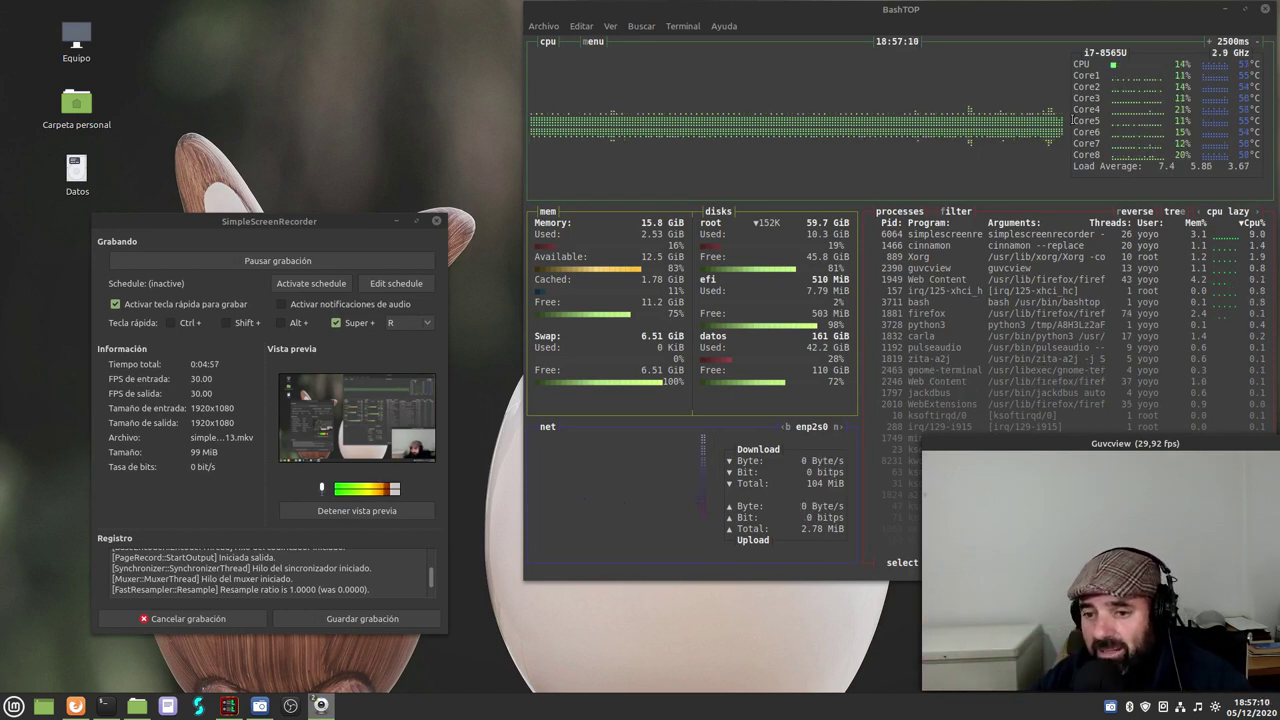
{"action": "left_click", "coordinate": [396, 220]}
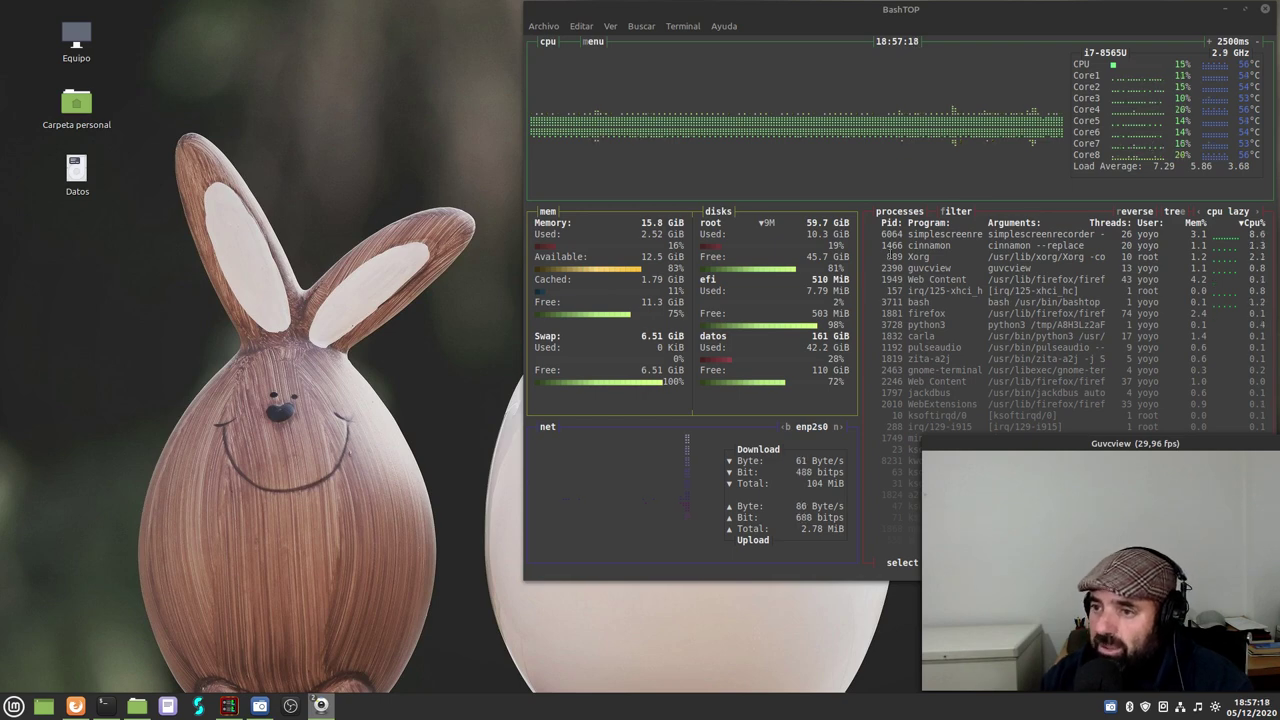
- Return to Firefox and examine the Slimbook ONE v3 Intel i7 page for its specifications, memory and disk options
{"action": "left_click", "coordinate": [75, 706]}
{"action": "left_click", "coordinate": [215, 30]}
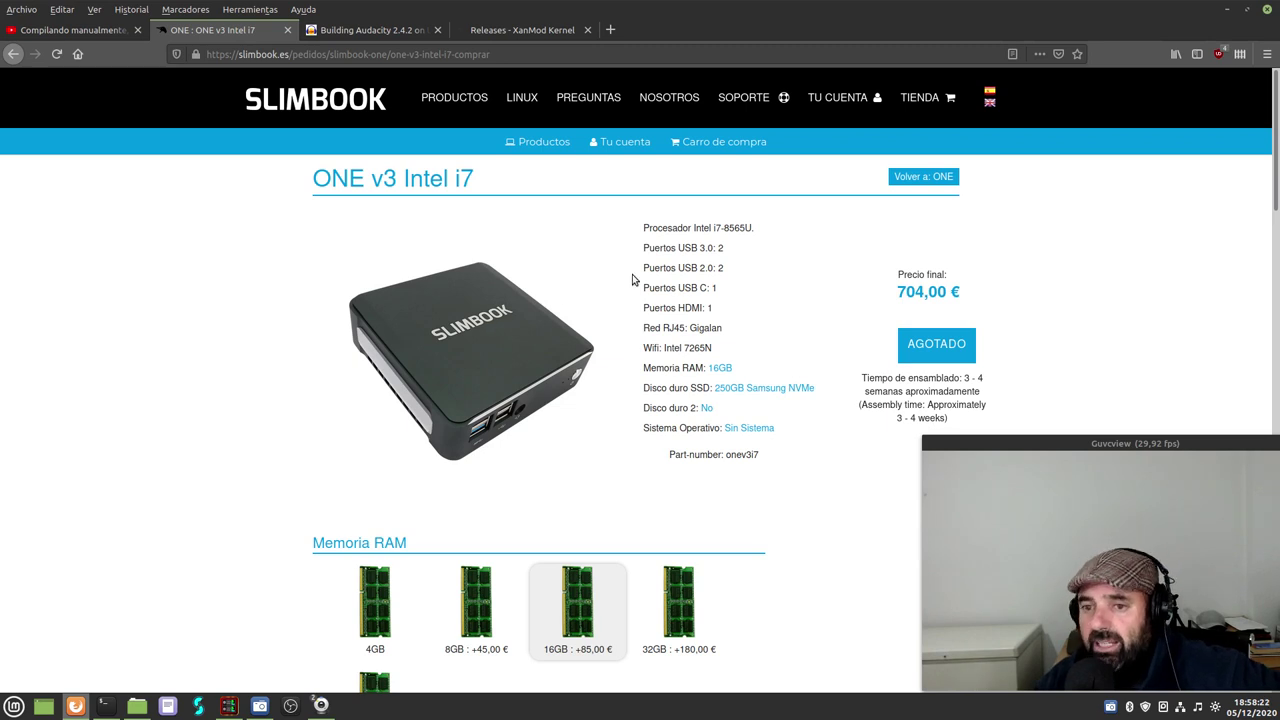
{"action": "scroll", "coordinate": [640, 400], "scroll_direction": "down", "scroll_amount": 3}
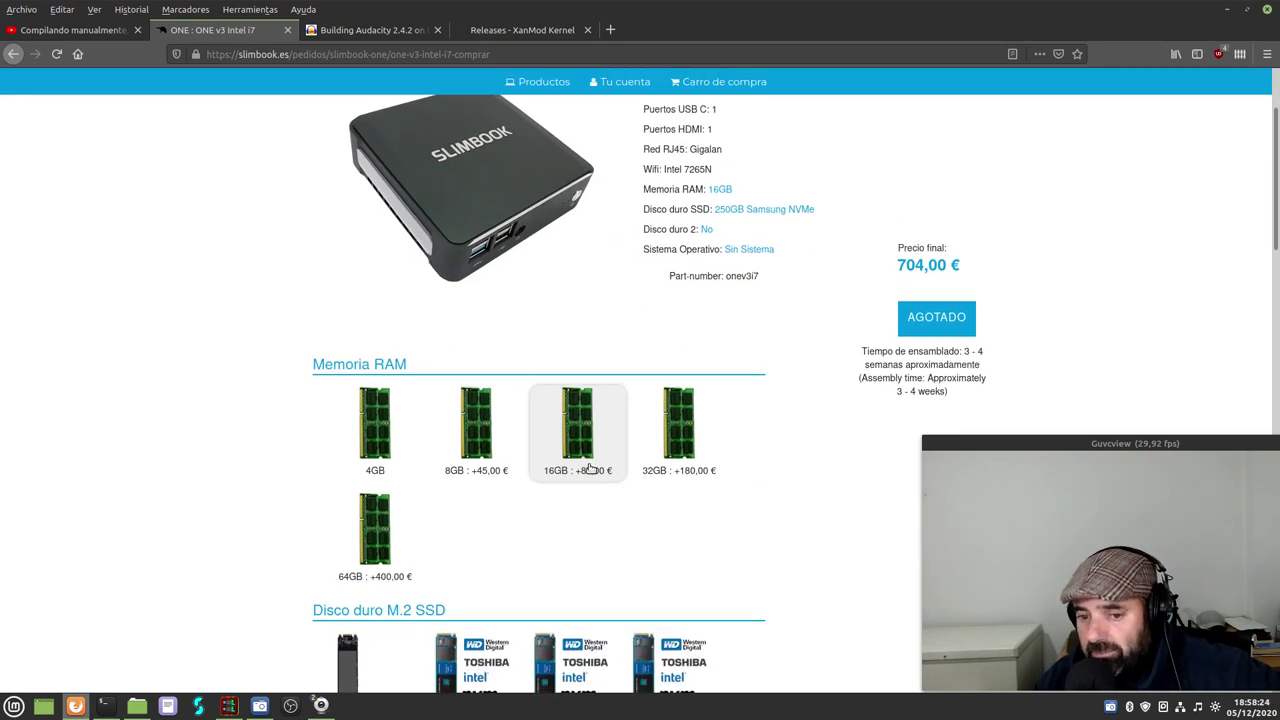
{"action": "scroll", "coordinate": [585, 462], "scroll_direction": "up", "scroll_amount": 2}
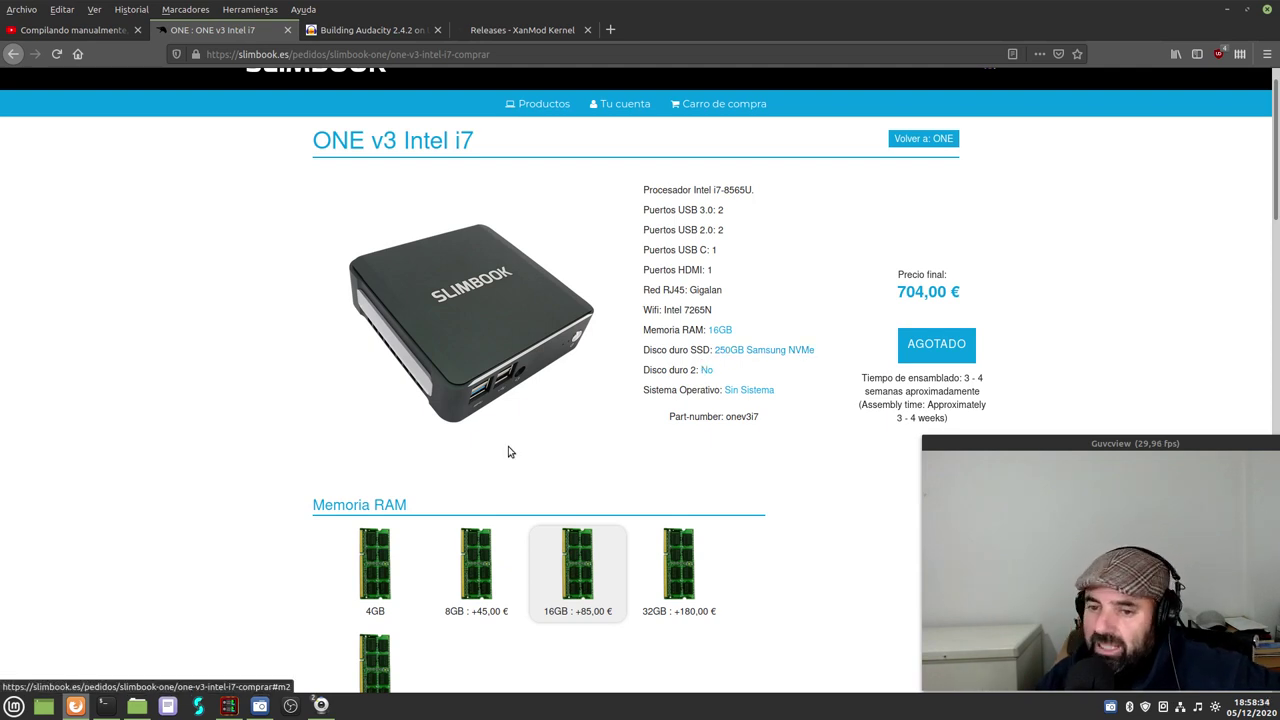
{"action": "scroll", "coordinate": [551, 435], "scroll_direction": "down", "scroll_amount": 5}
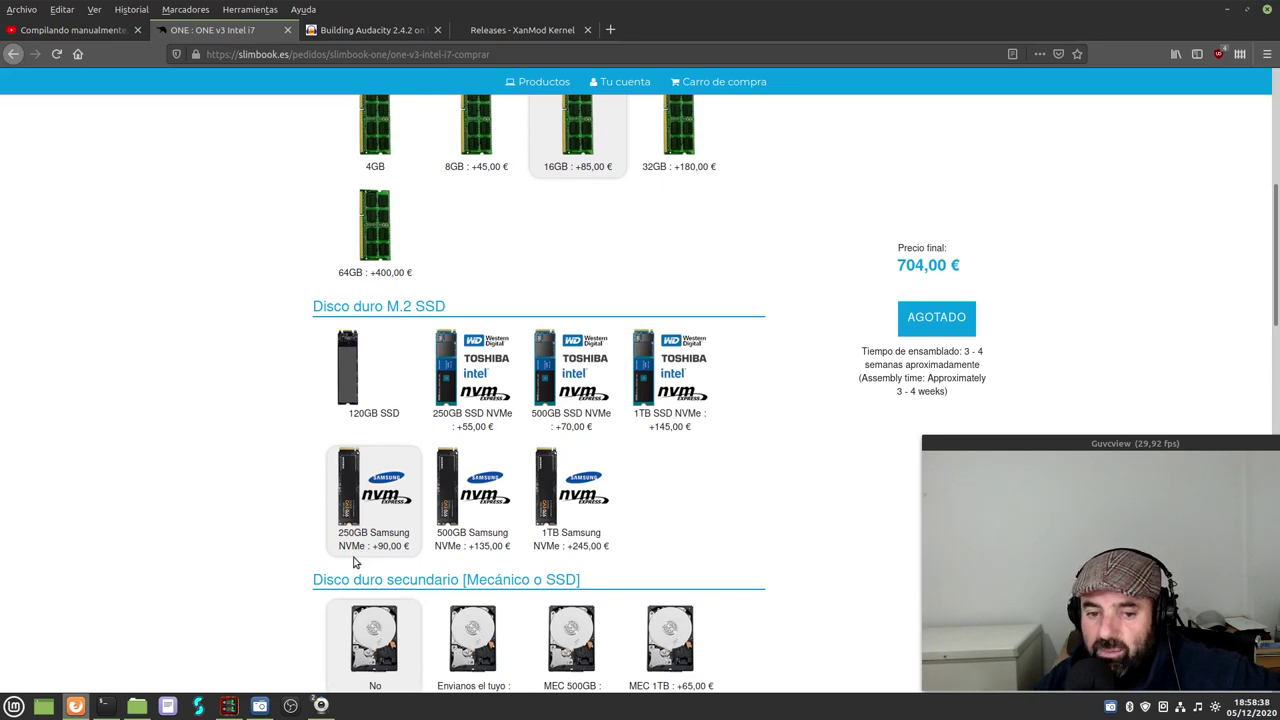
{"action": "scroll", "coordinate": [370, 540], "scroll_direction": "down", "scroll_amount": 2}
{"action": "scroll", "coordinate": [380, 530], "scroll_direction": "up", "scroll_amount": 3}
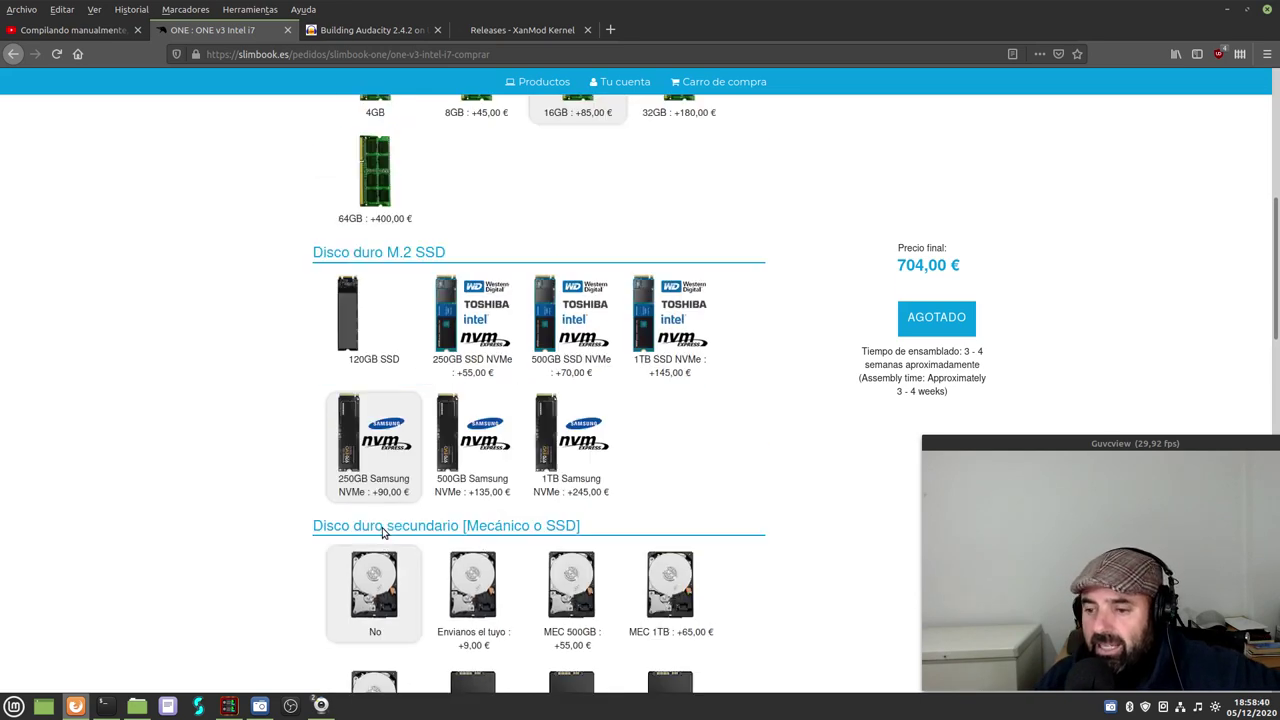
{"action": "scroll", "coordinate": [383, 521], "scroll_direction": "up", "scroll_amount": 3}
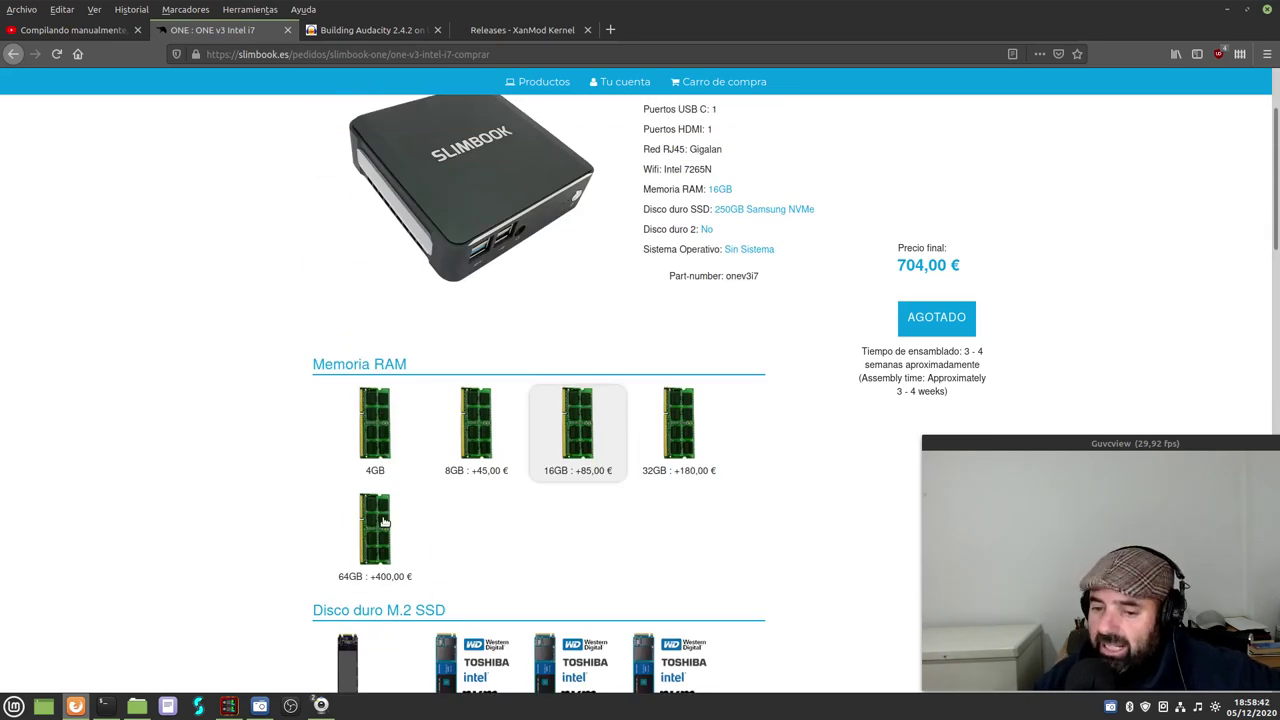
{"action": "scroll", "coordinate": [383, 521], "scroll_direction": "up", "scroll_amount": 2}
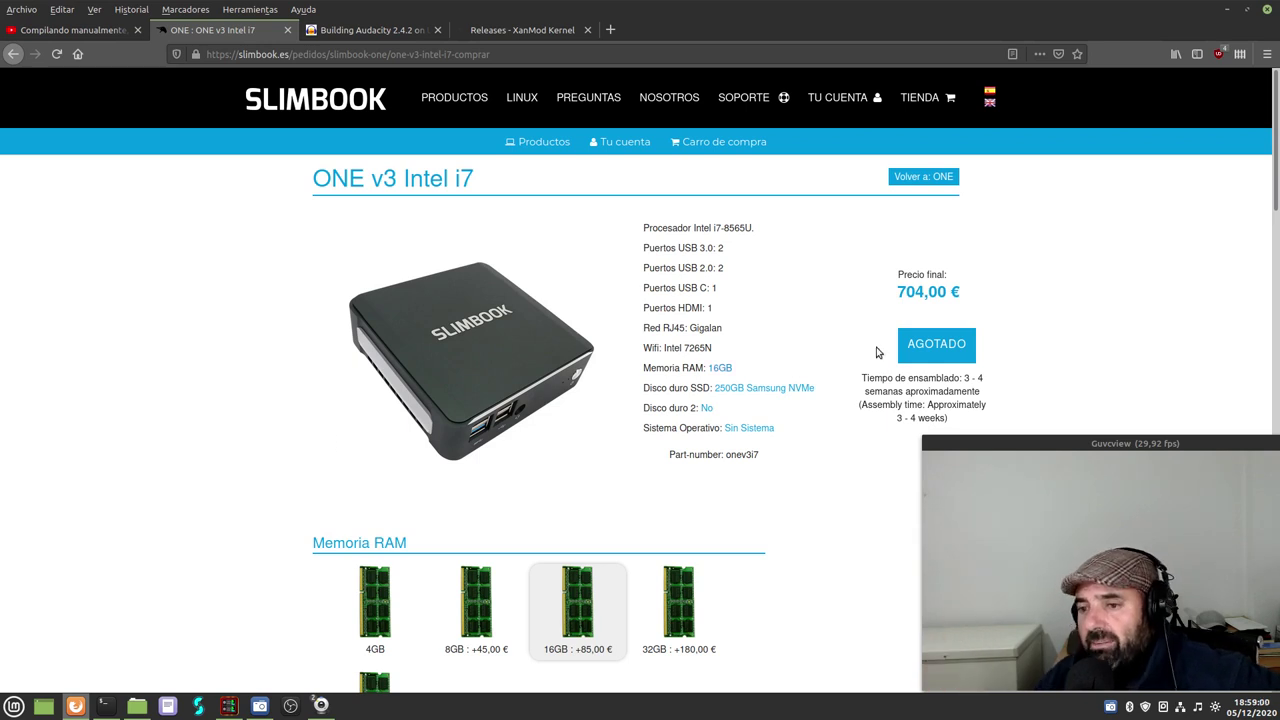
- Bring up the XanMod Kernel page and load liquorix.net in a new browser tab
{"action": "mouse_move", "coordinate": [476, 84]}
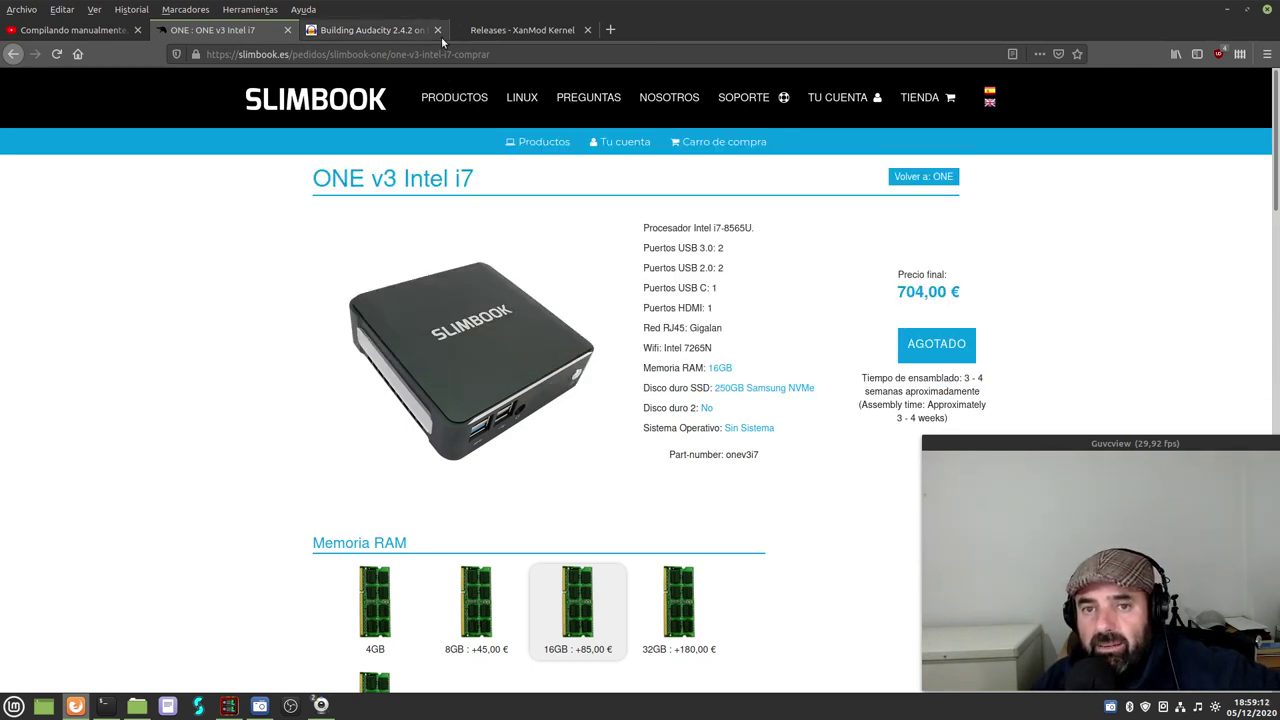
{"action": "left_click", "coordinate": [518, 30]}
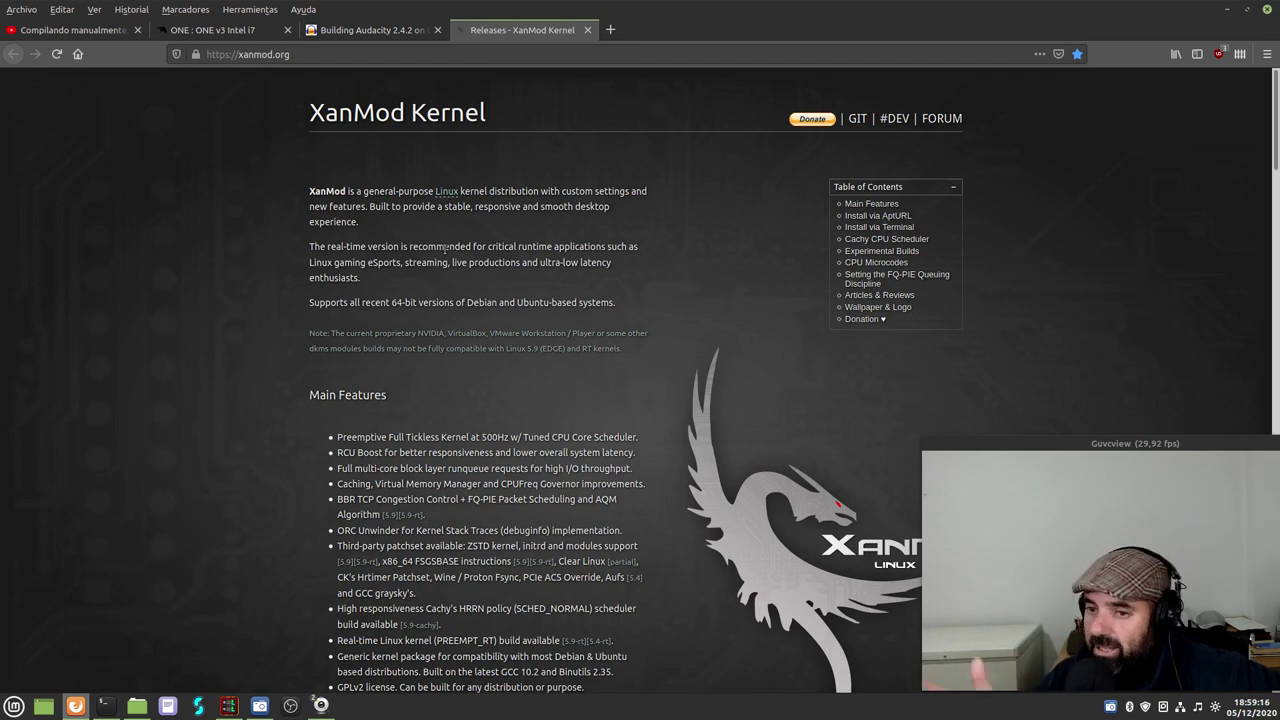
{"action": "left_click", "coordinate": [610, 30]}
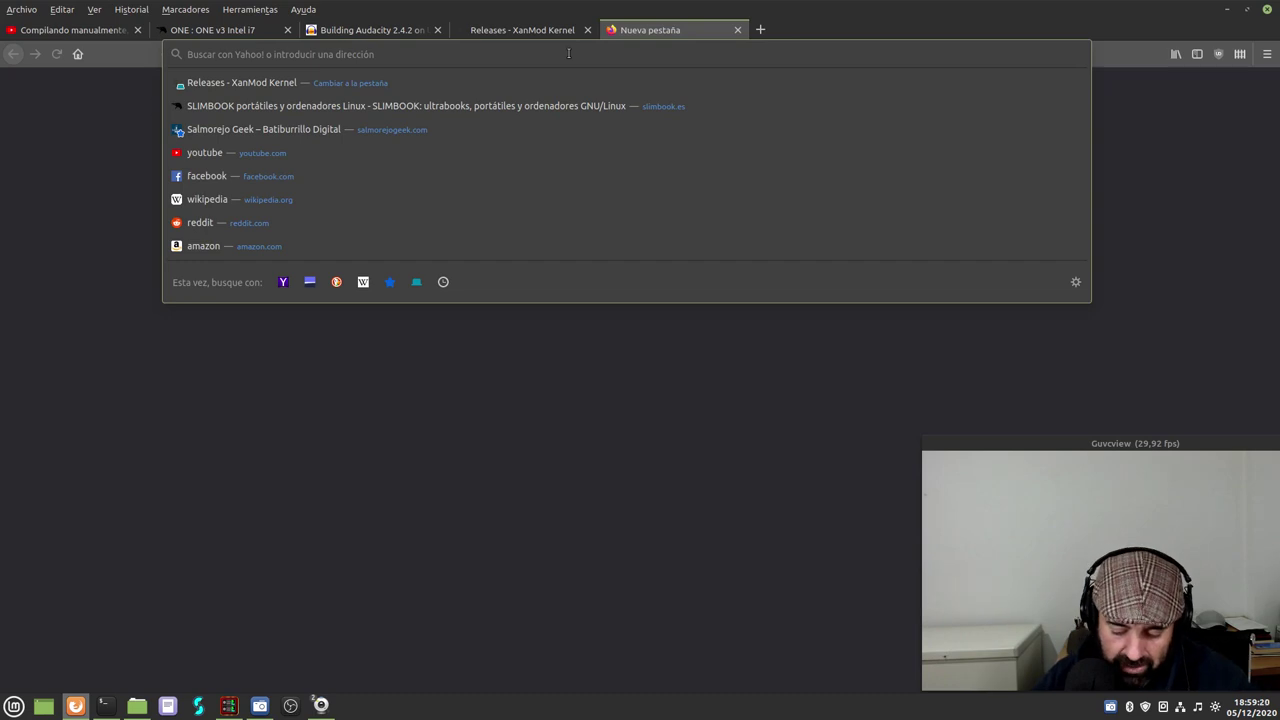
{"action": "type", "text": "liquorix.net/"}
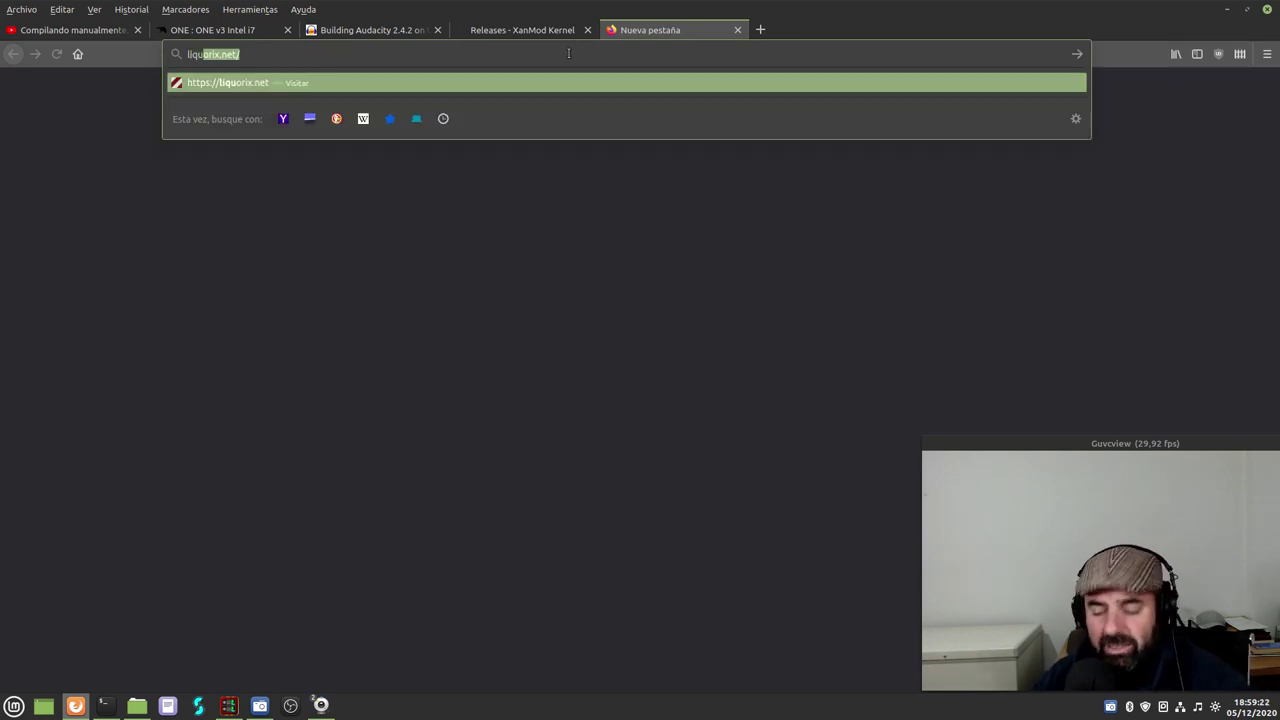
{"action": "key", "text": "Return"}
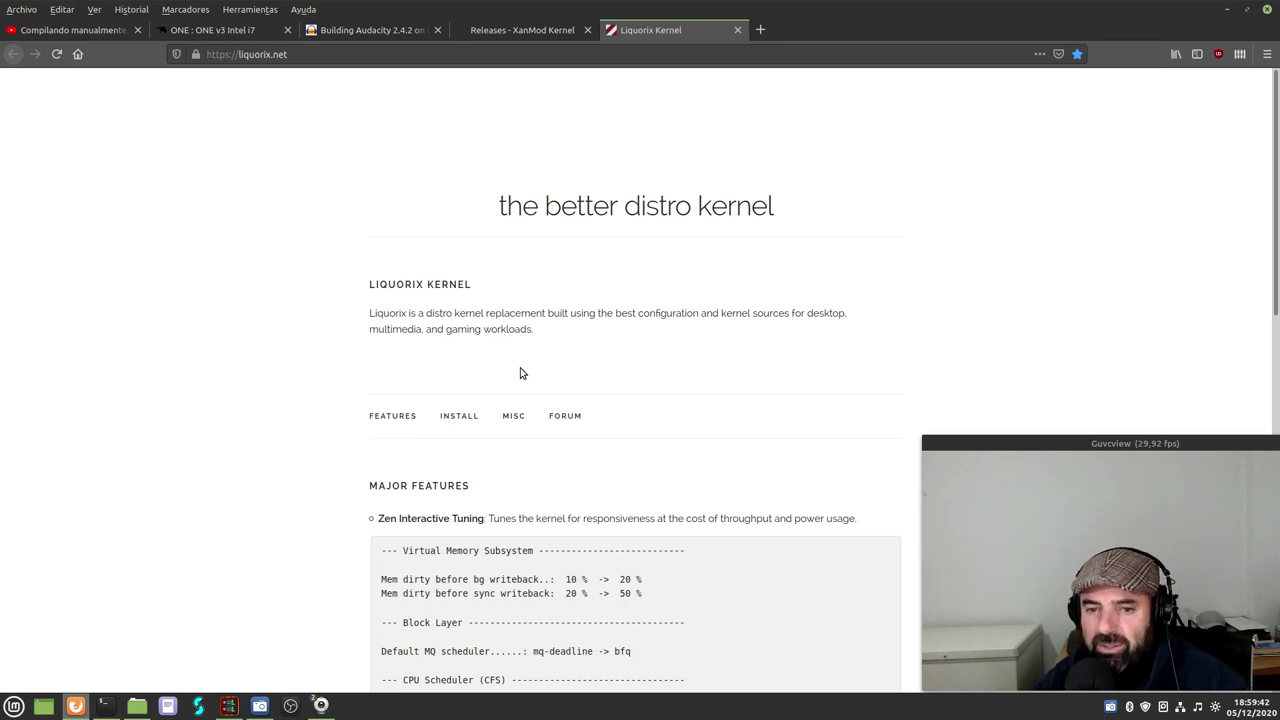
- Read the Liquorix kernel introduction and its major features list, highlighting both passages
{"action": "scroll", "coordinate": [520, 371], "scroll_direction": "down", "scroll_amount": 1}
{"action": "scroll", "coordinate": [517, 374], "scroll_direction": "up", "scroll_amount": 1}
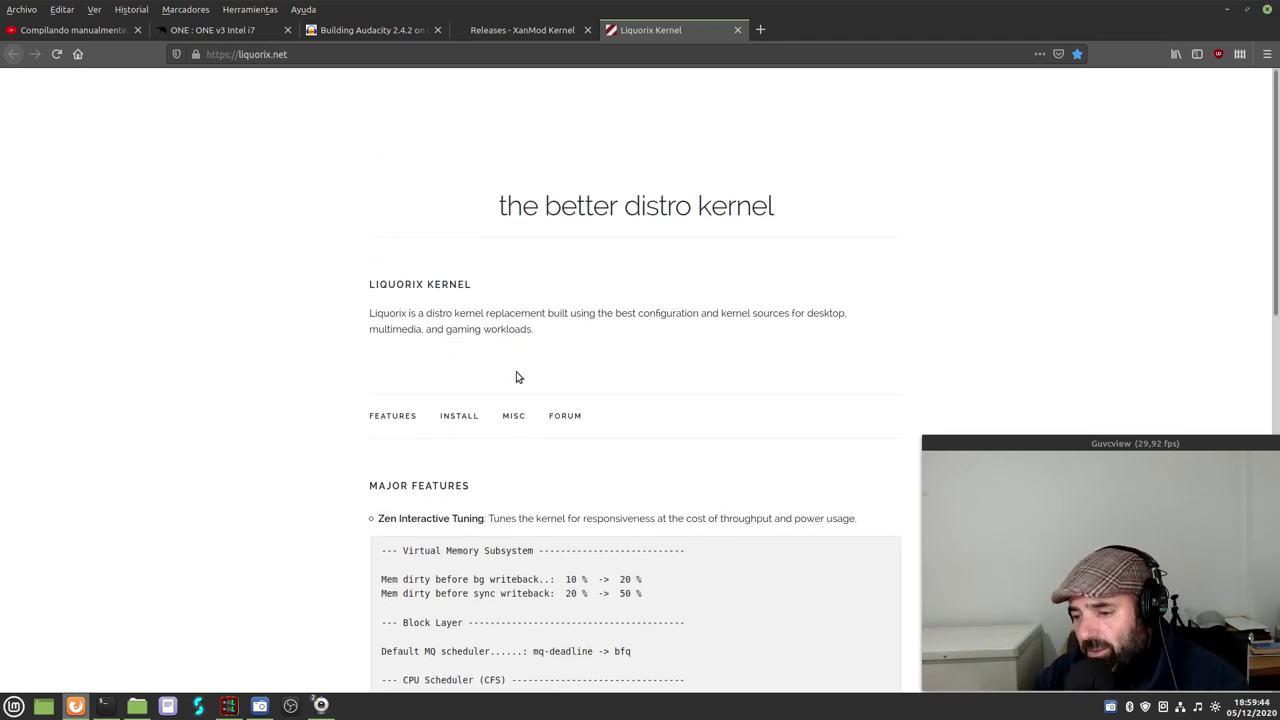
{"action": "scroll", "coordinate": [516, 376], "scroll_direction": "down", "scroll_amount": 2}
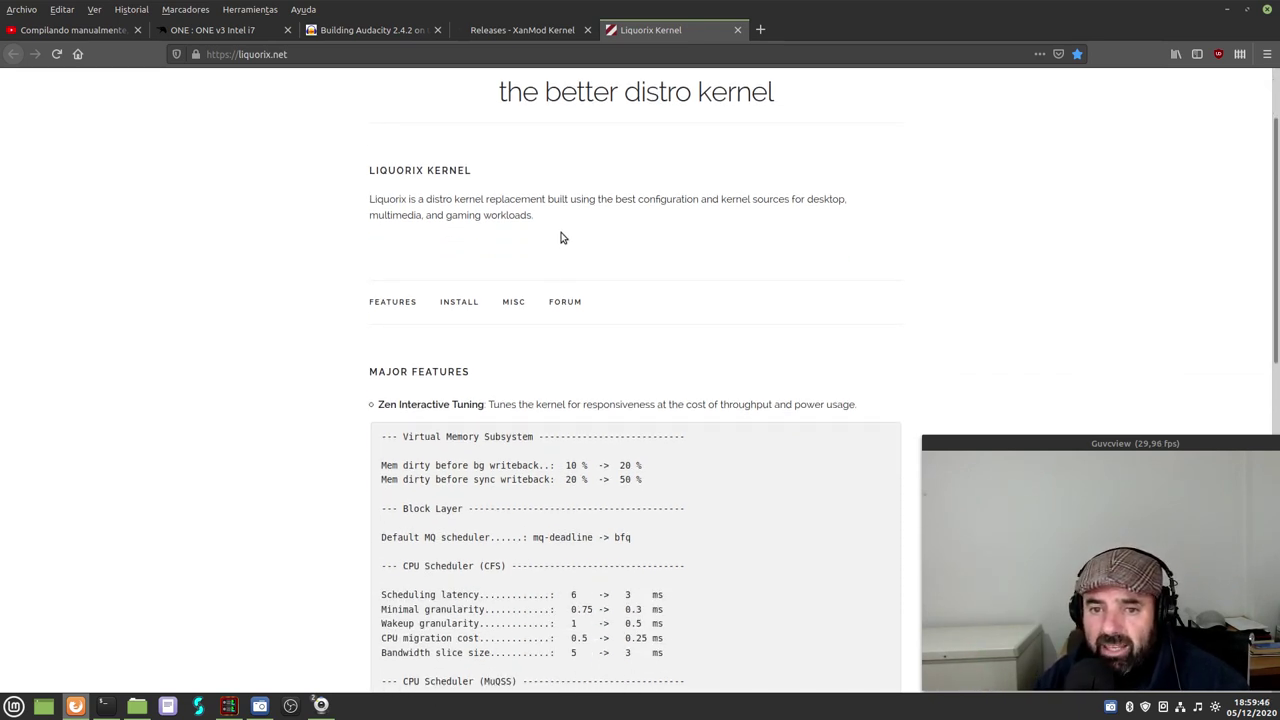
{"action": "left_click_drag", "start_coordinate": [562, 238], "coordinate": [366, 196]}
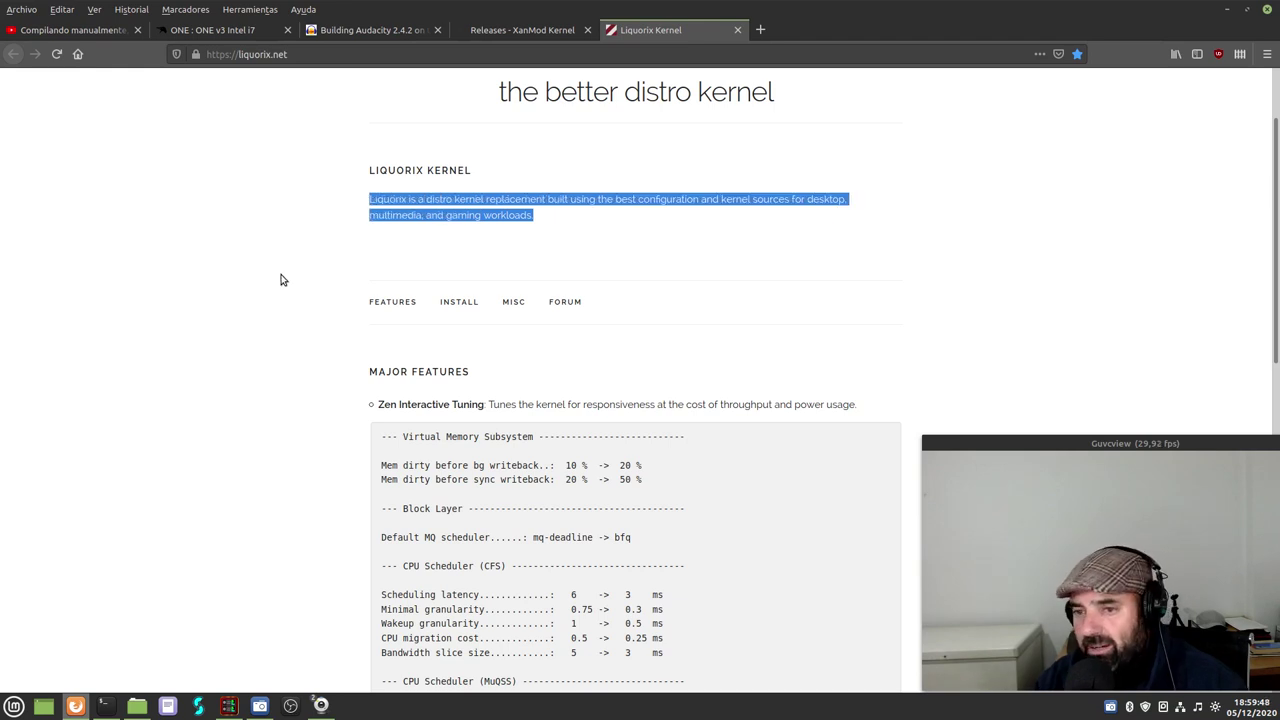
{"action": "scroll", "coordinate": [246, 420], "scroll_direction": "down", "scroll_amount": 4}
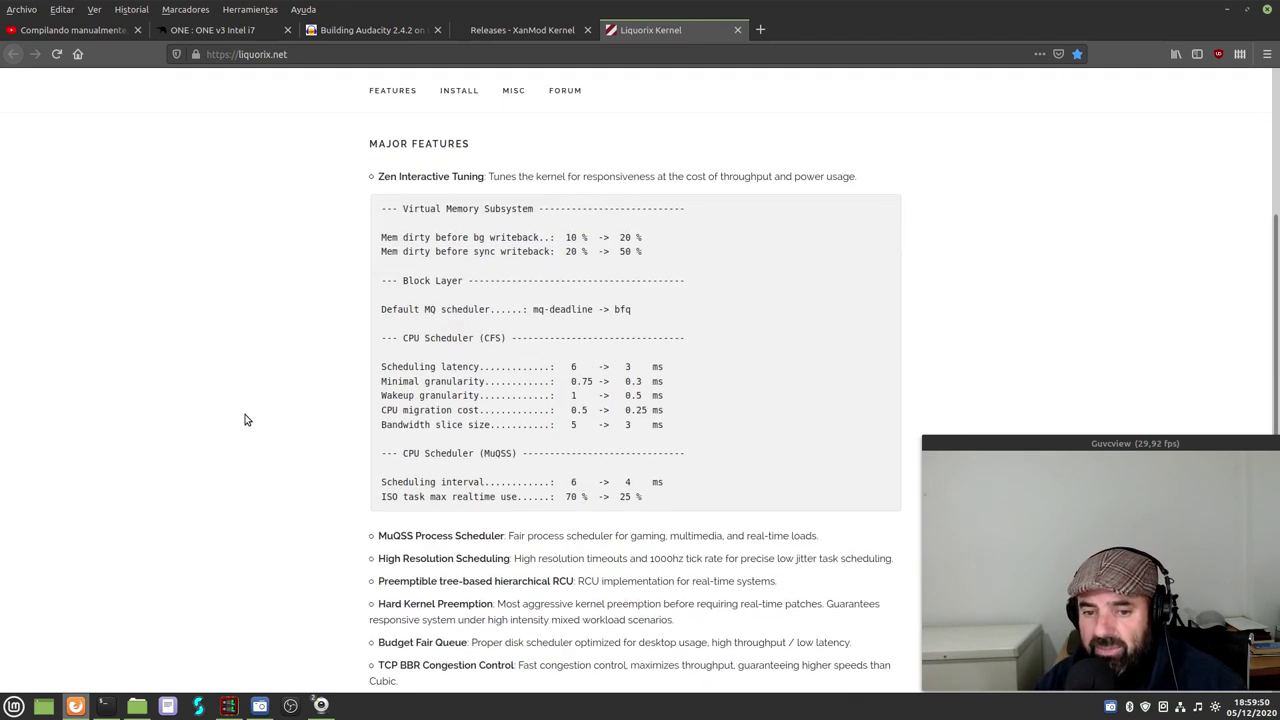
{"action": "scroll", "coordinate": [650, 471], "scroll_direction": "down", "scroll_amount": 4}
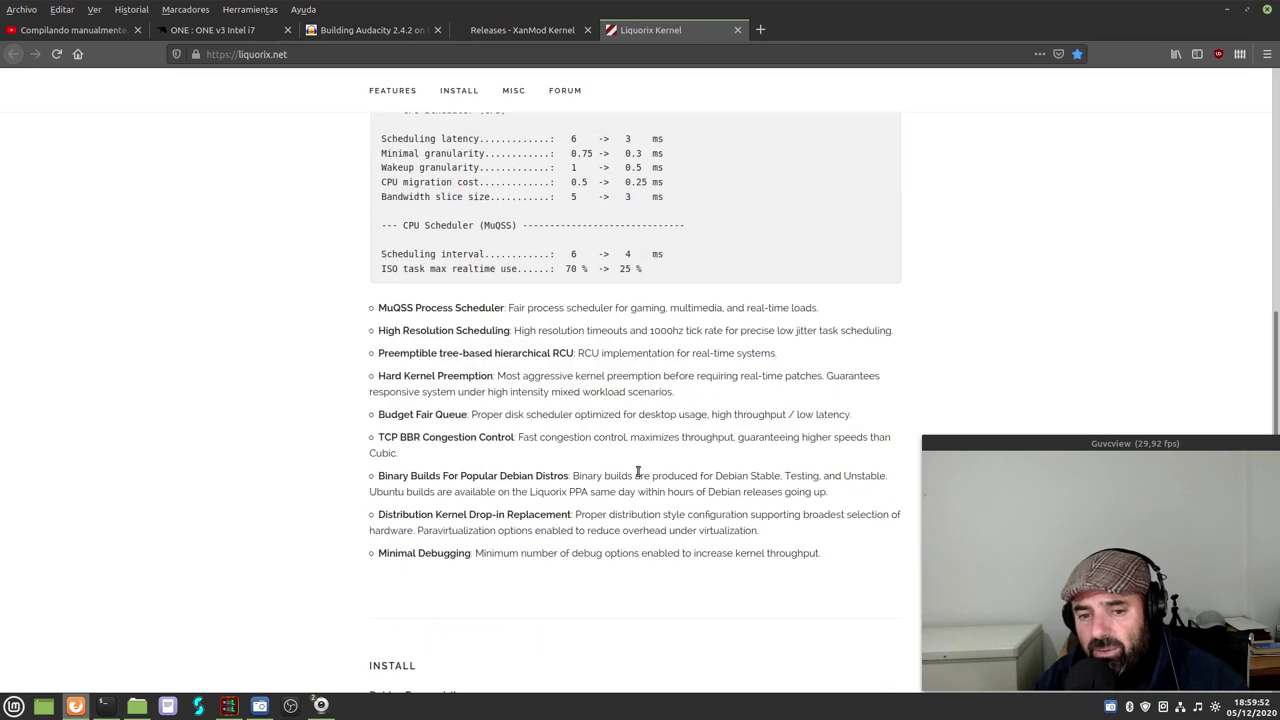
{"action": "left_click_drag", "start_coordinate": [846, 574], "coordinate": [360, 298]}
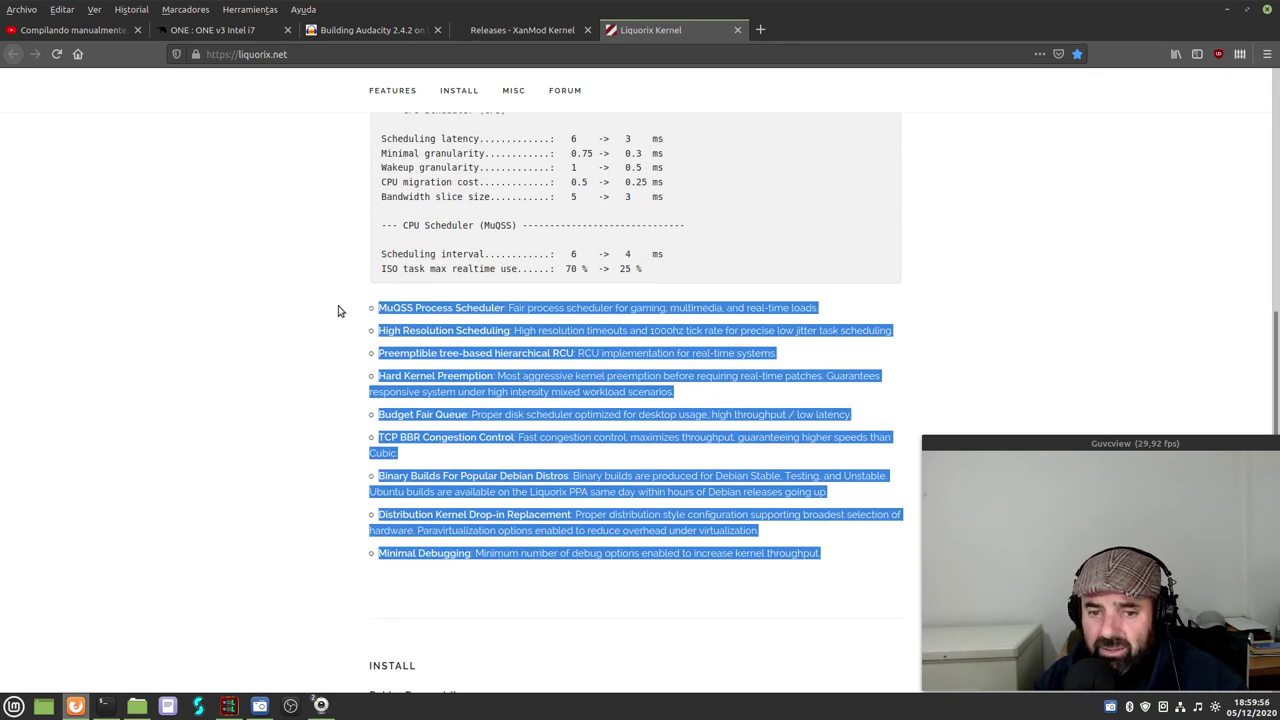
{"action": "left_click", "coordinate": [248, 332]}
- Examine the Liquorix install section with its Debian, Ubuntu and 64-bit commands
{"action": "scroll", "coordinate": [300, 360], "scroll_direction": "down", "scroll_amount": 1}
{"action": "scroll", "coordinate": [352, 385], "scroll_direction": "down", "scroll_amount": 3}
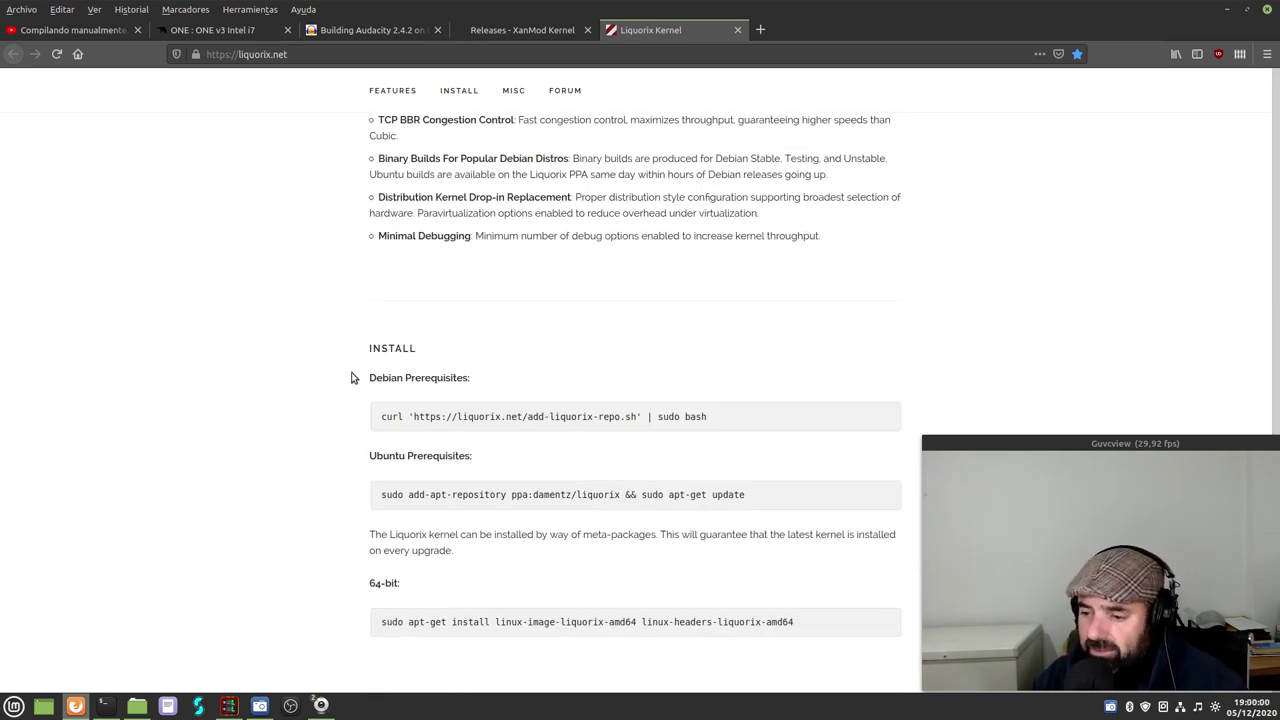
{"action": "triple_click", "coordinate": [714, 416]}
{"action": "left_click", "coordinate": [203, 398]}
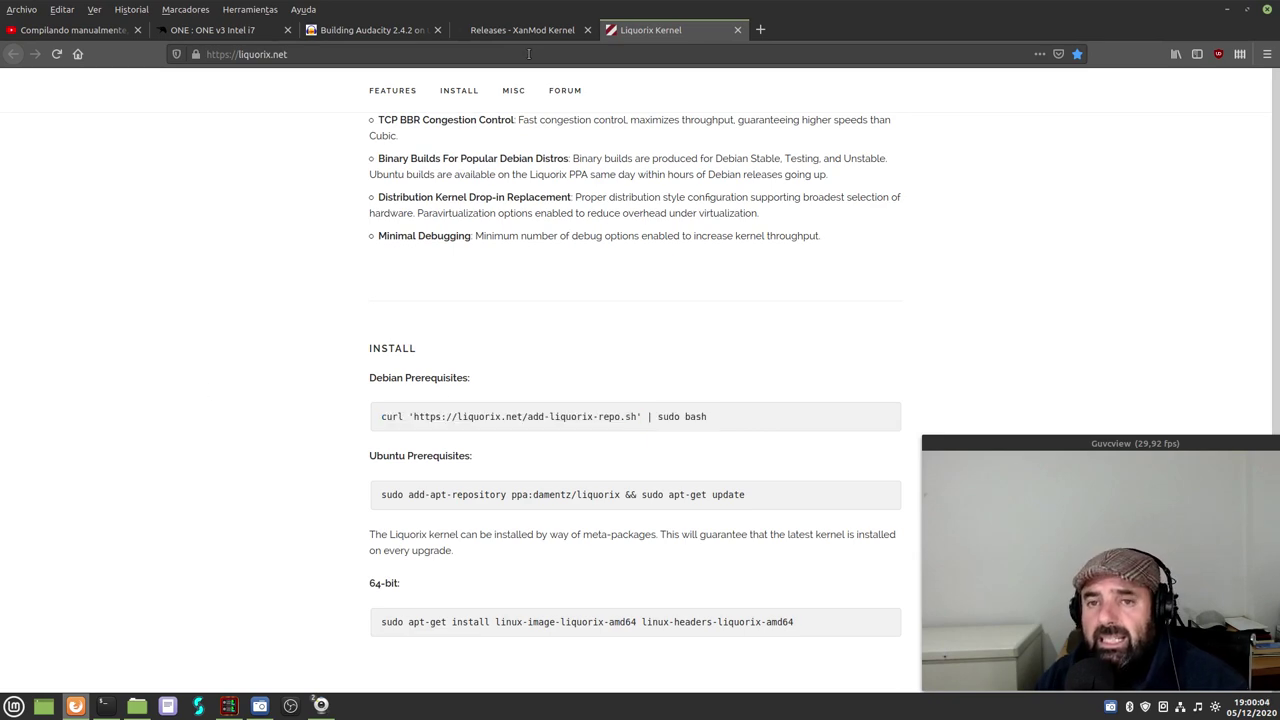
- Review the Liquorix features again alongside the XanMod Kernel page, ending on the XanMod page
{"action": "scroll", "coordinate": [570, 447], "scroll_direction": "up", "scroll_amount": 10}
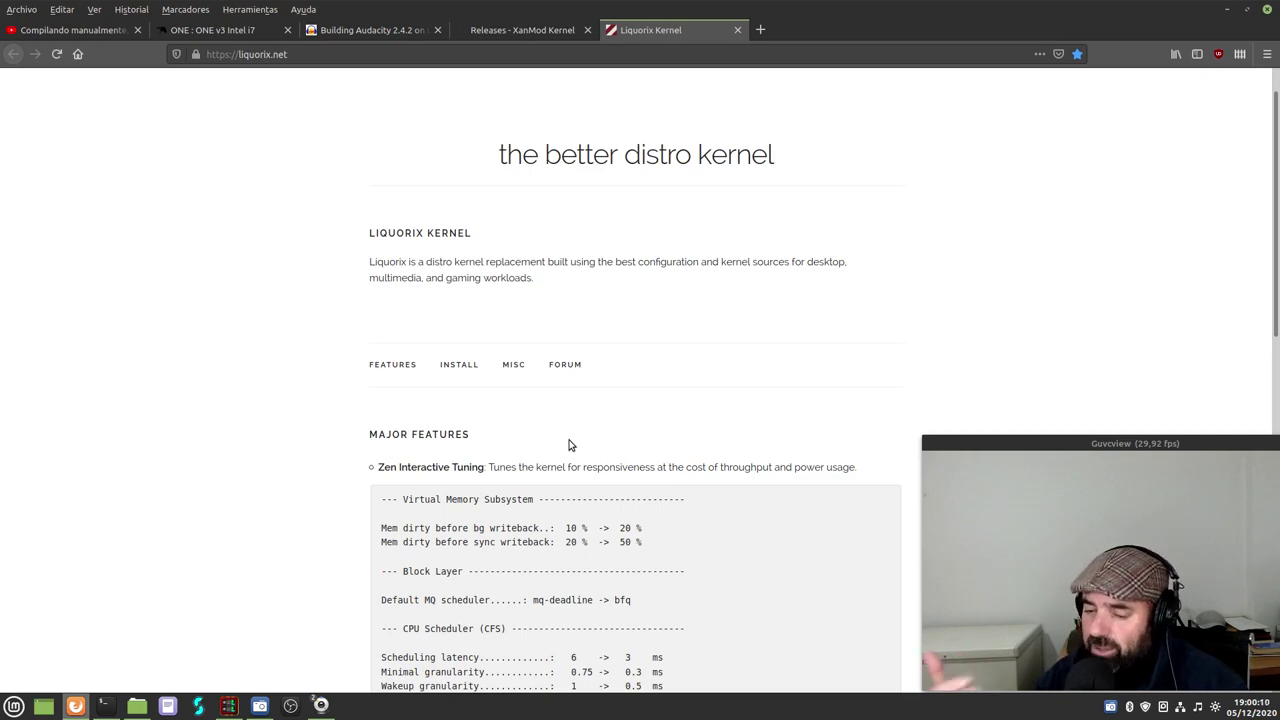
{"action": "scroll", "coordinate": [314, 499], "scroll_direction": "down", "scroll_amount": 6}
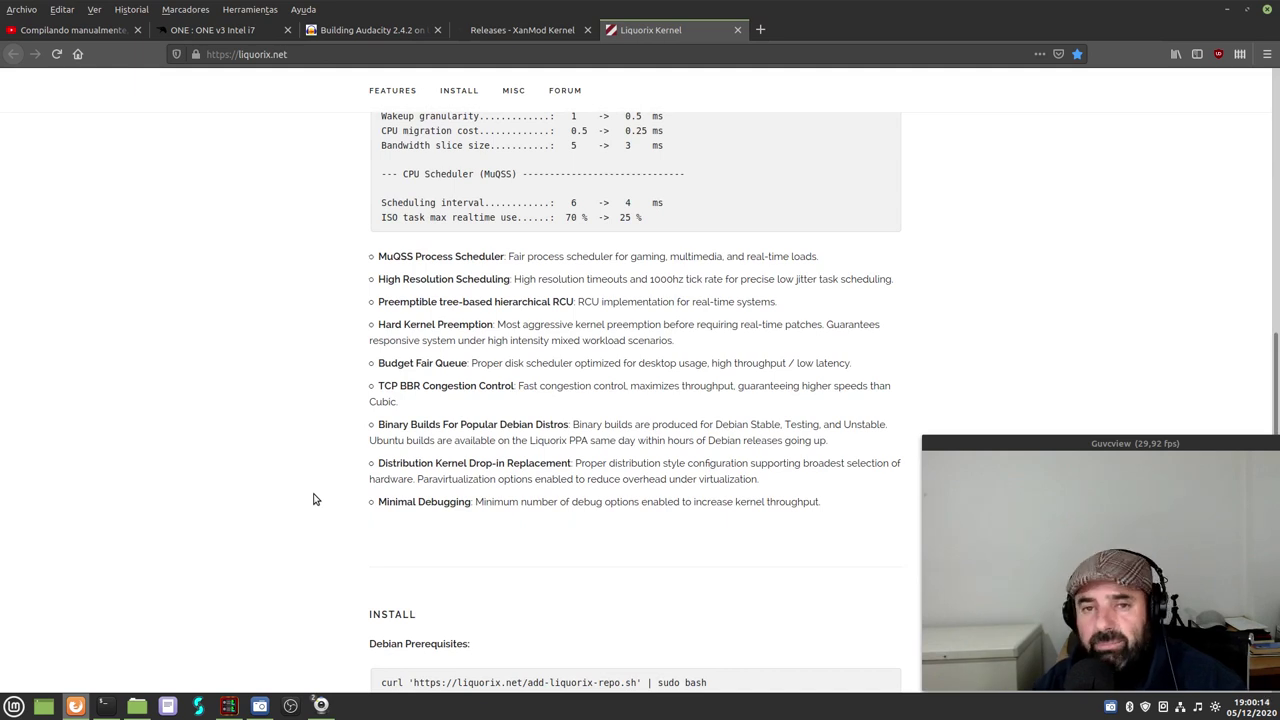
{"action": "key", "text": "ctrl+Page_Up"}
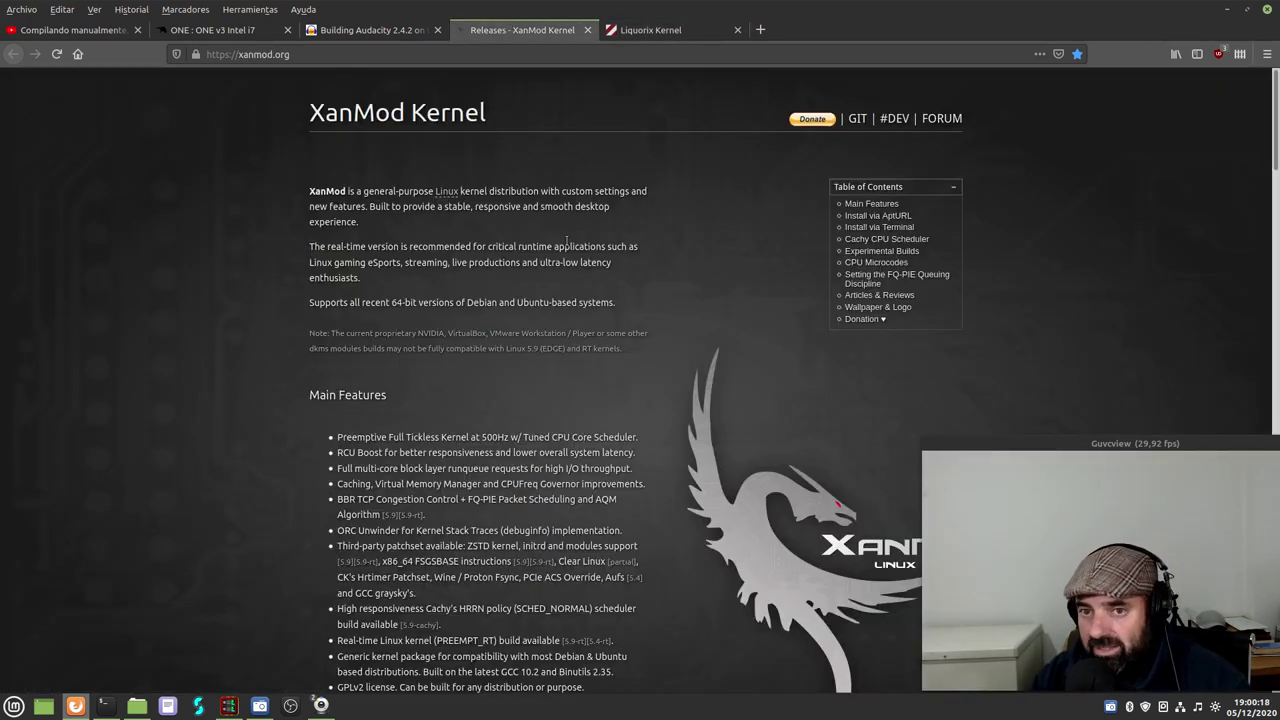
{"action": "left_click", "coordinate": [682, 37]}
{"action": "scroll", "coordinate": [180, 329], "scroll_direction": "up", "scroll_amount": 5}
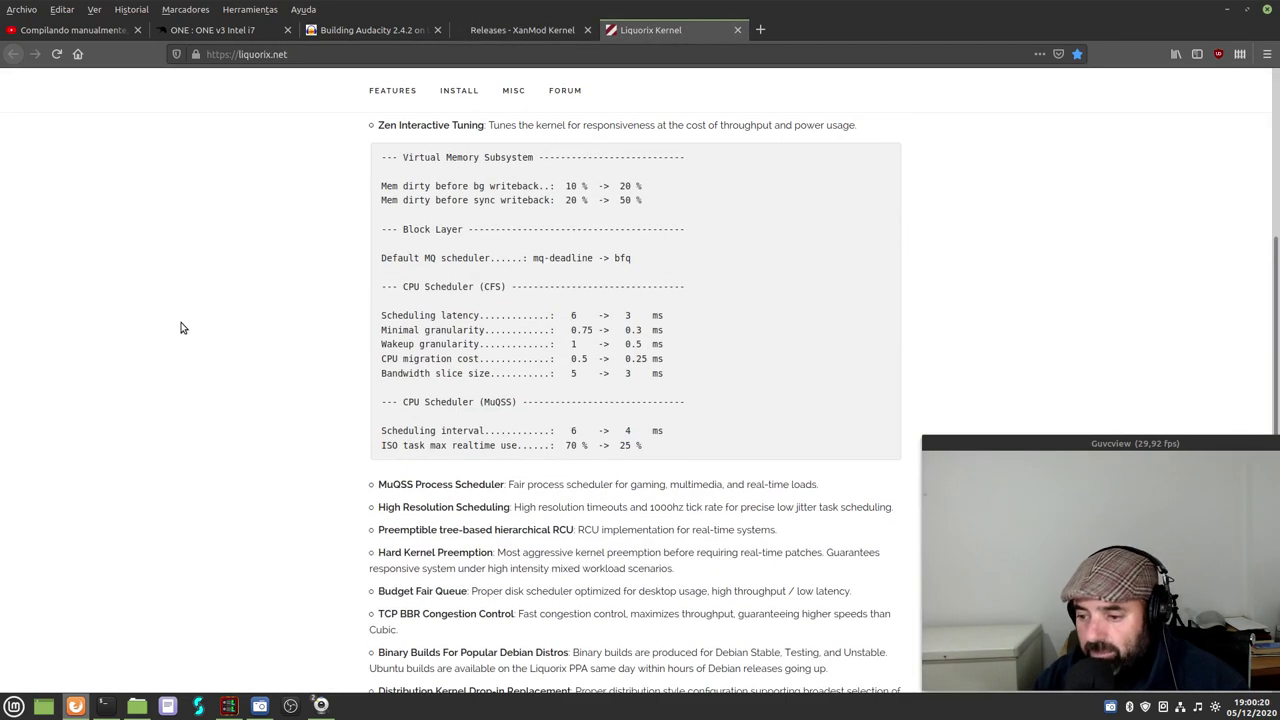
{"action": "scroll", "coordinate": [180, 328], "scroll_direction": "up", "scroll_amount": 2}
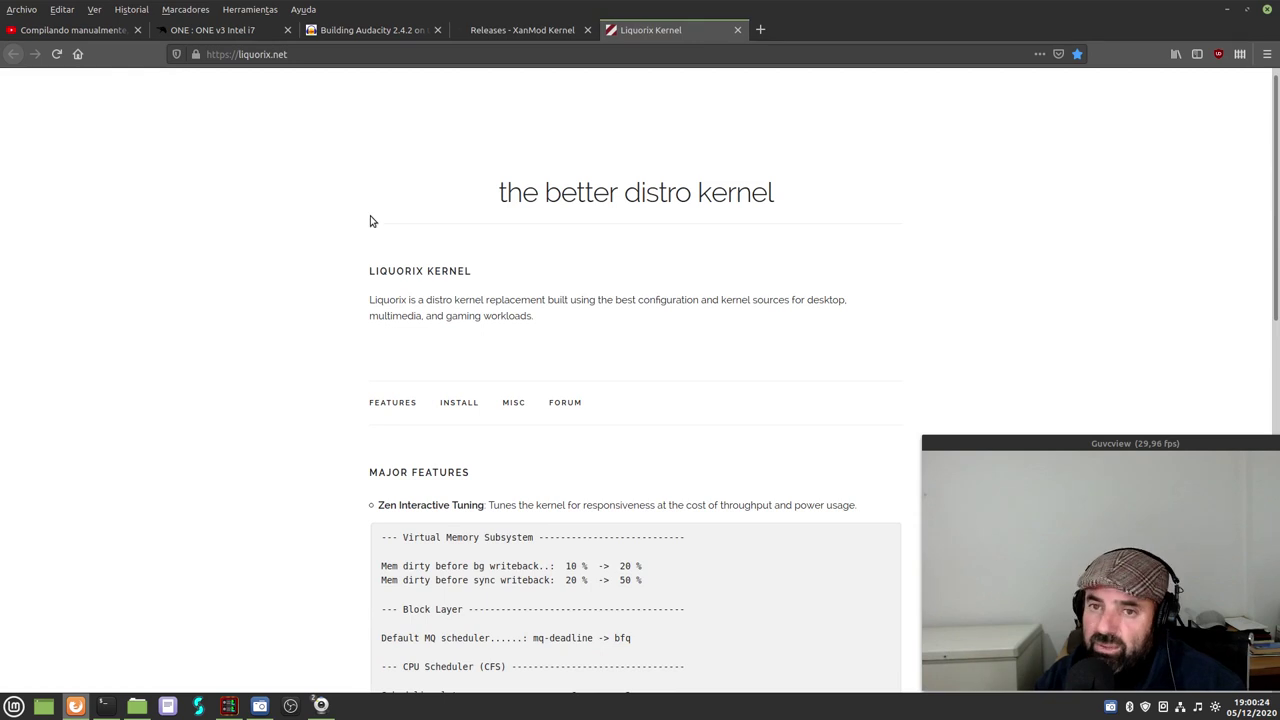
{"action": "left_click", "coordinate": [501, 37]}
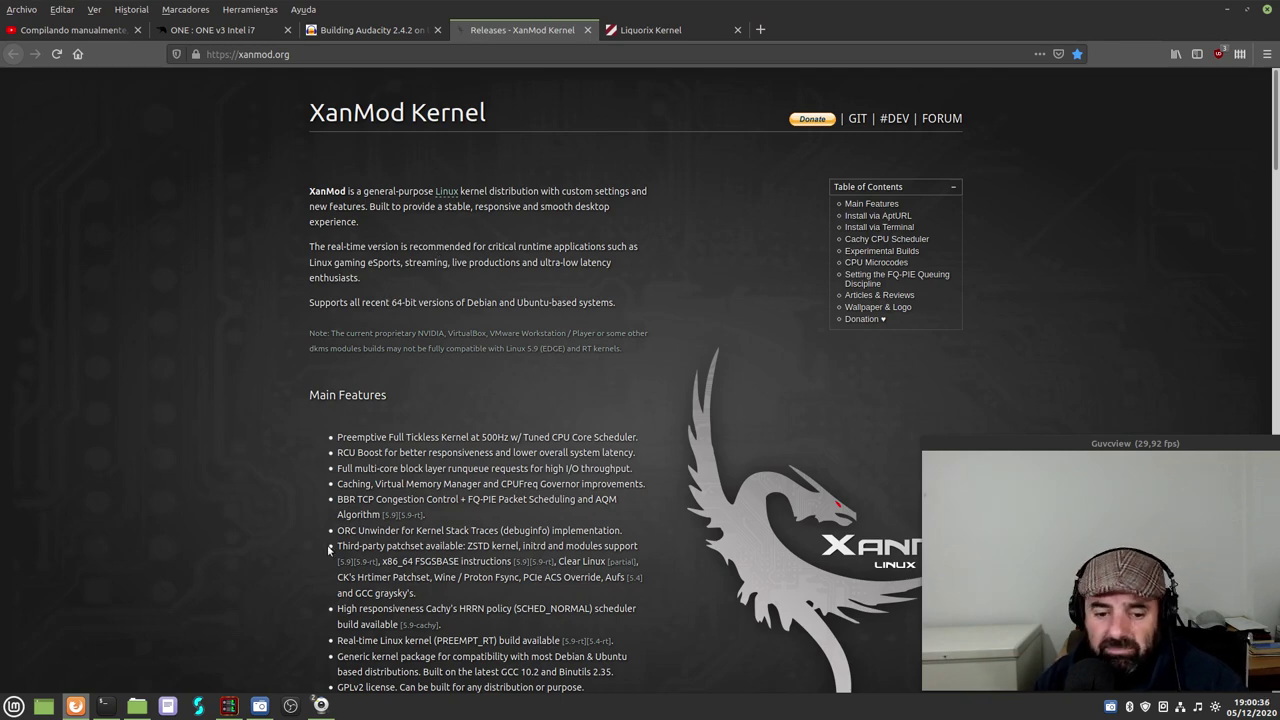
- Switch to the terminal running BashTOP, open a new terminal window, and move and enlarge it over the browser
{"action": "left_click", "coordinate": [113, 705]}
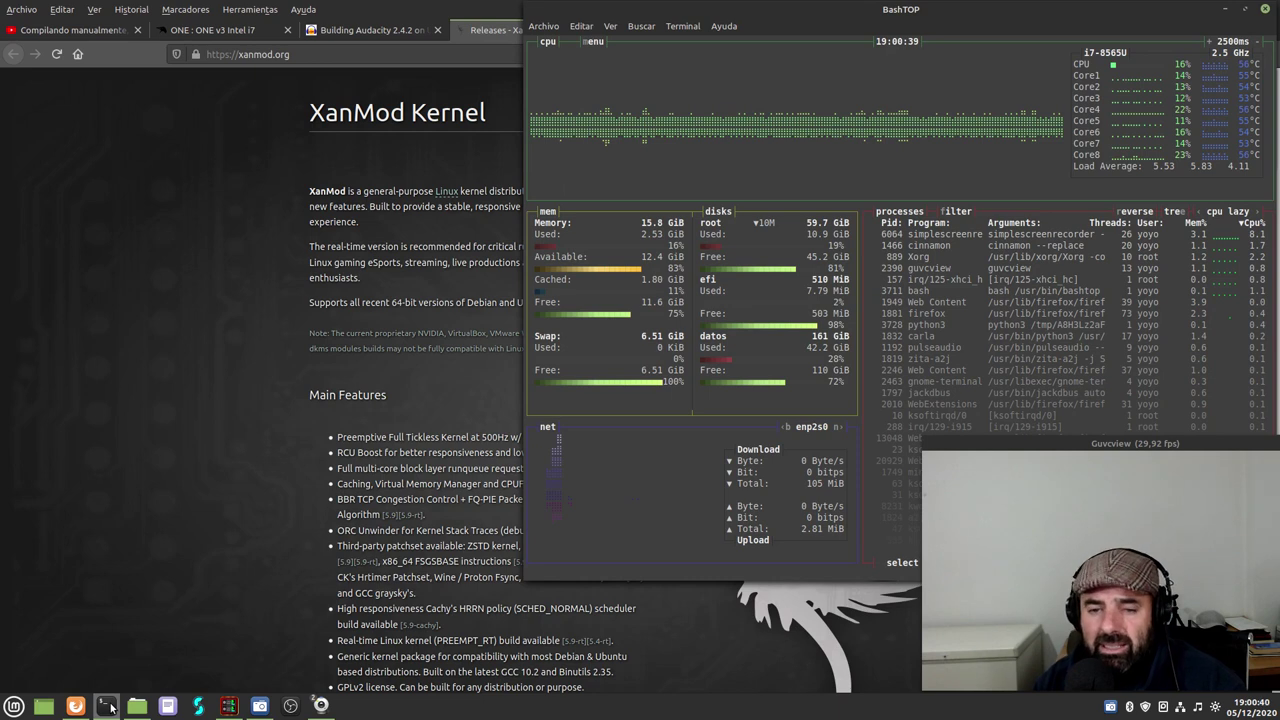
{"action": "left_click", "coordinate": [545, 28]}
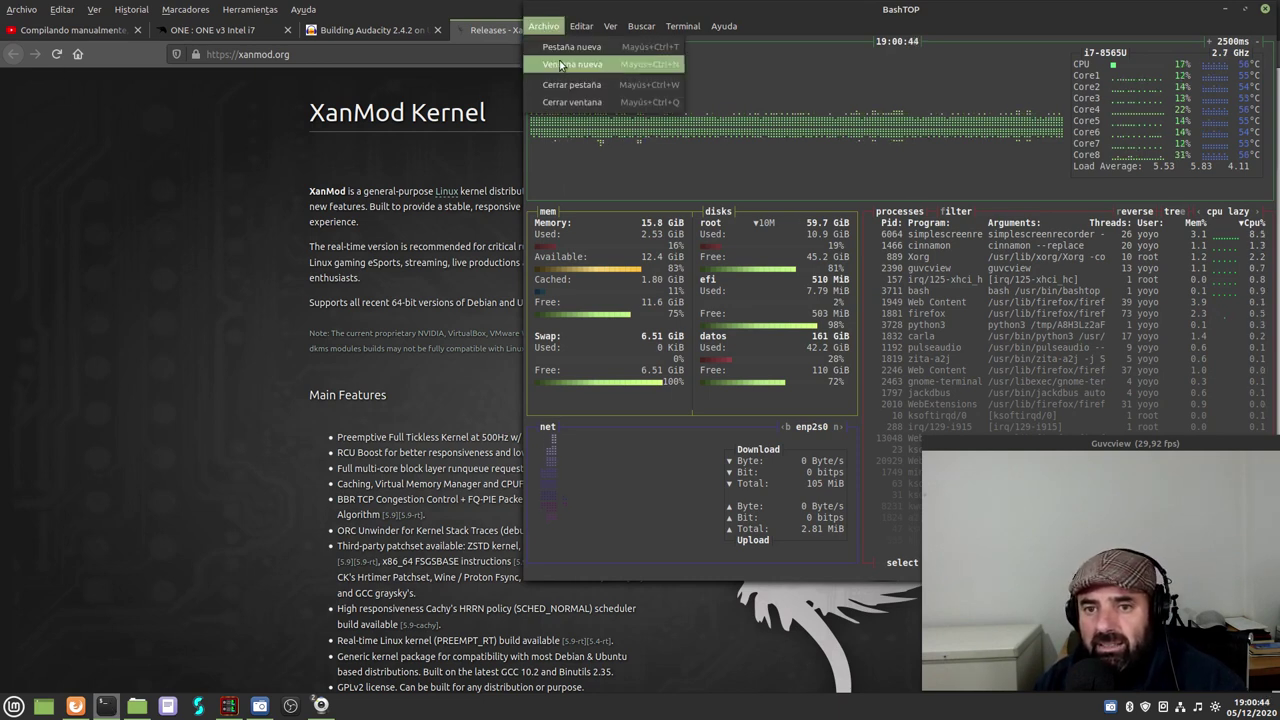
{"action": "left_click", "coordinate": [567, 66]}
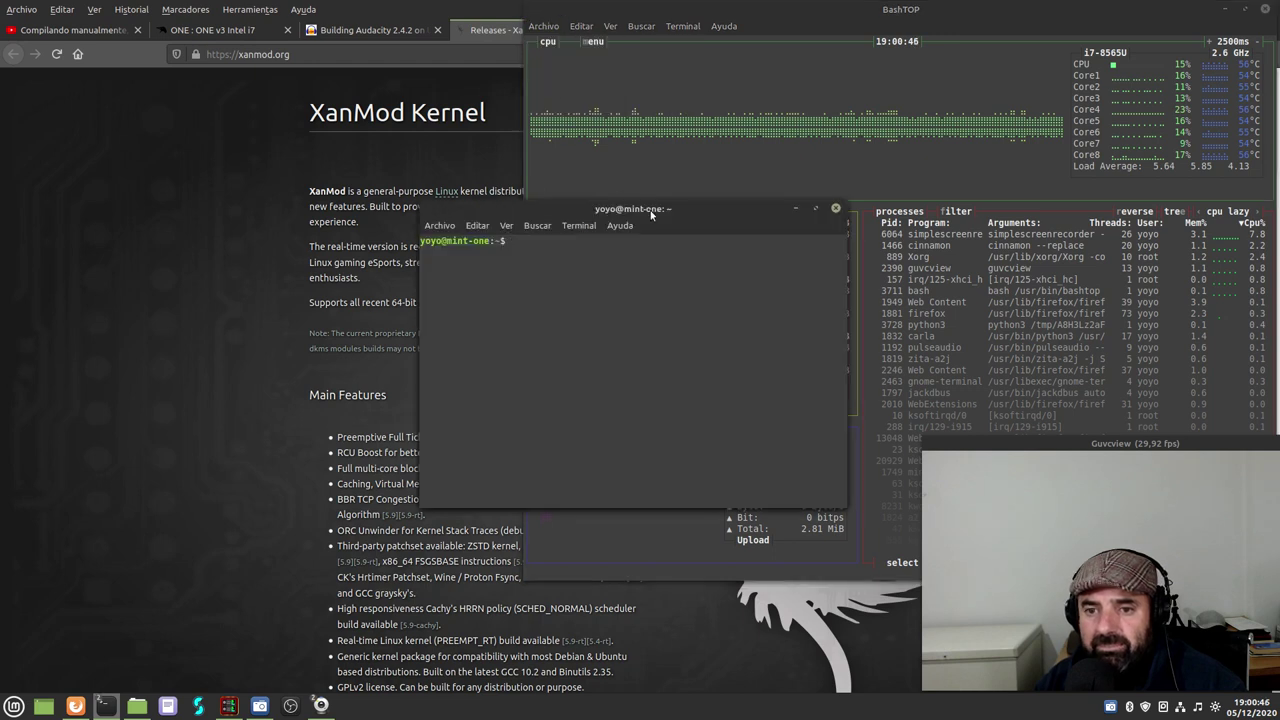
{"action": "left_click_drag", "start_coordinate": [572, 442], "coordinate": [750, 532]}
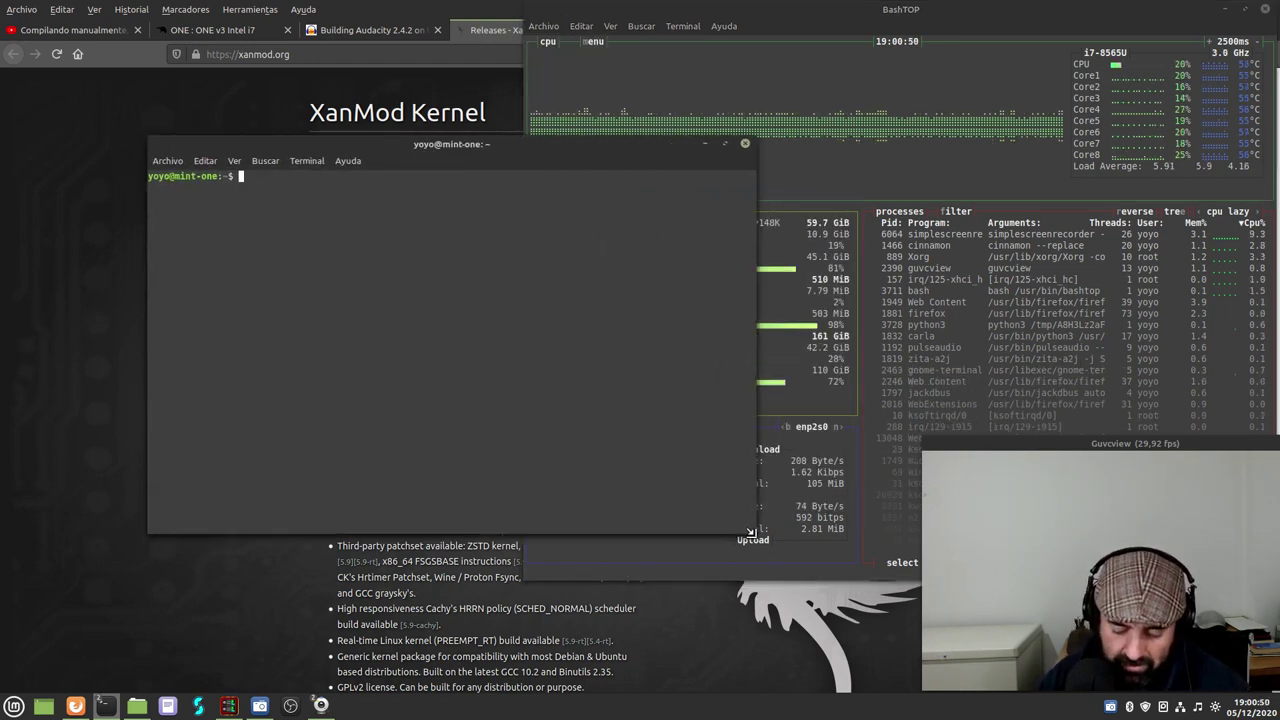
- Display the system information with neofetch, minimise that terminal and bring the browser's XanMod page to the front
{"action": "type", "text": "neofetch"}
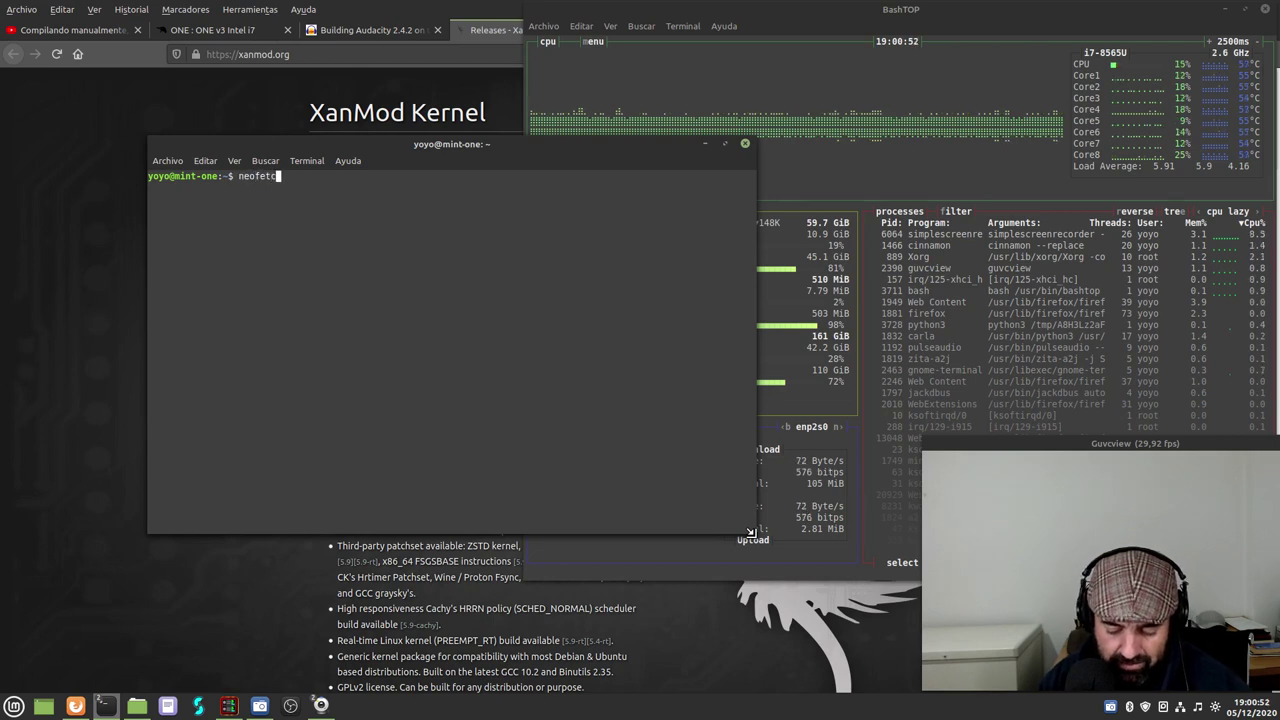
{"action": "key", "text": "Return"}
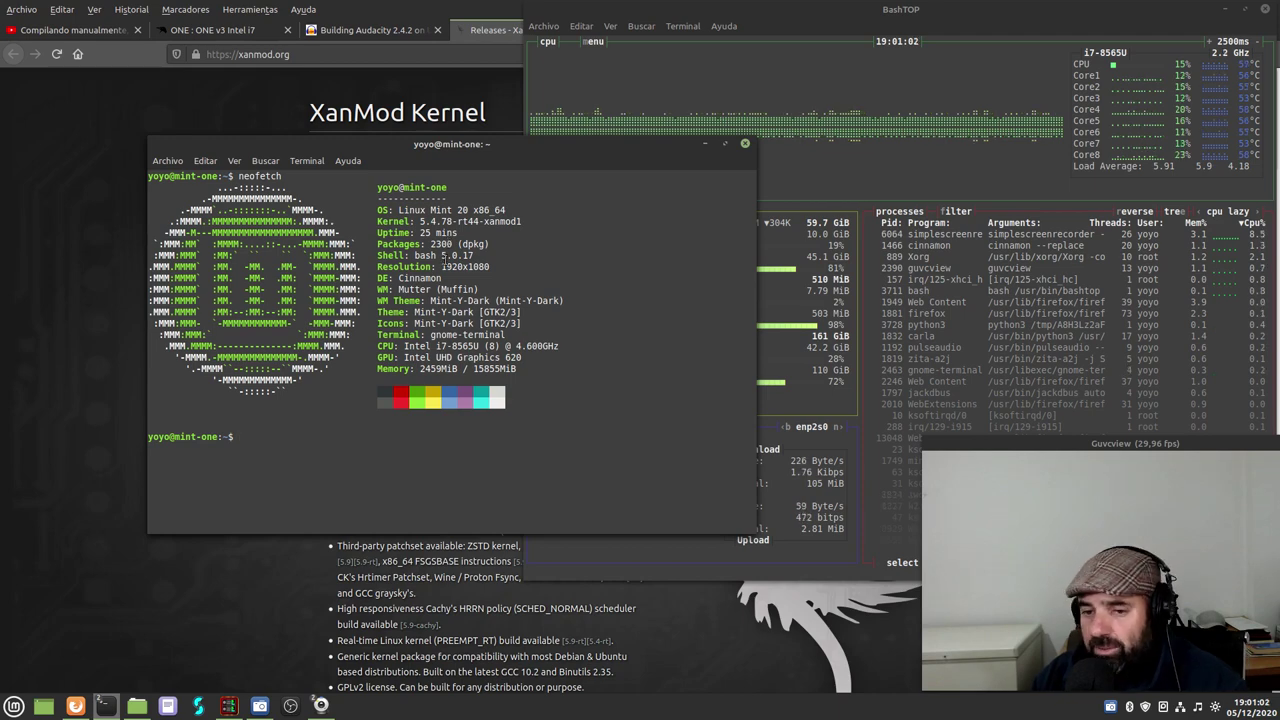
{"action": "left_click", "coordinate": [706, 145]}
{"action": "left_click", "coordinate": [222, 285]}
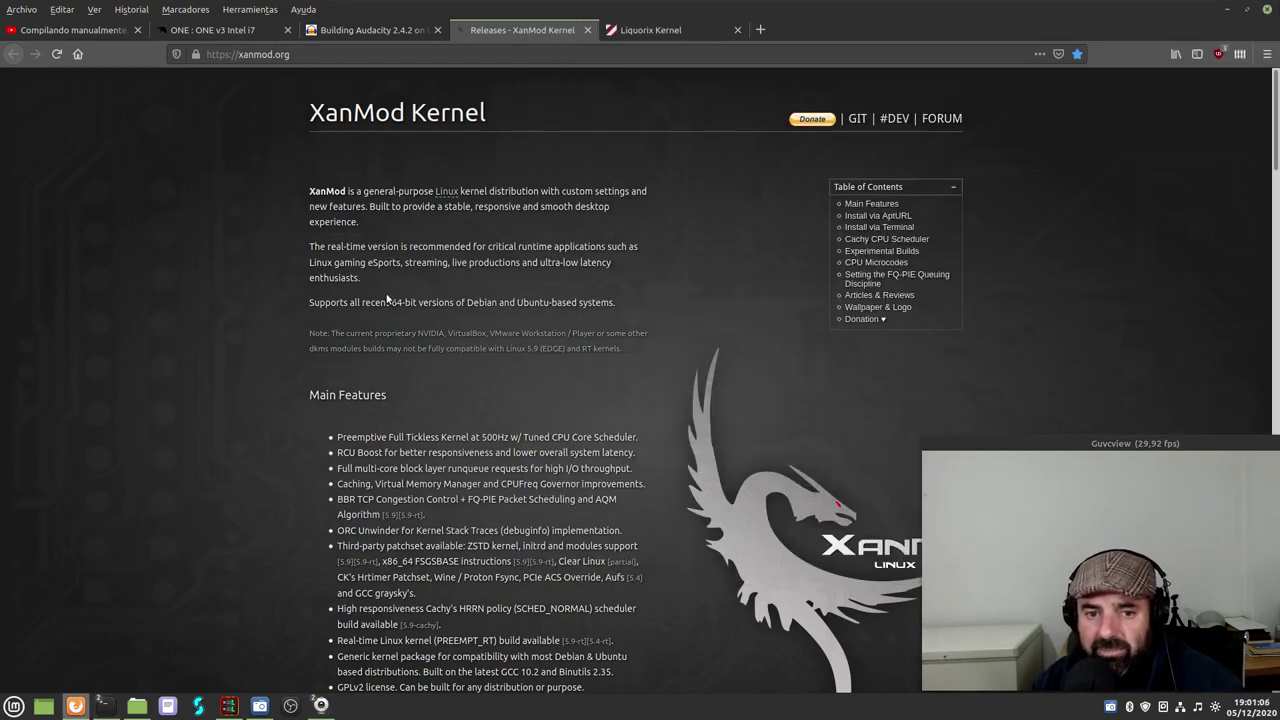
- Read XanMod's real-time version paragraph, highlighting it in full and its closing "ultra-low latency enthusiasts" phrase, and clear the selection
{"action": "left_click_drag", "start_coordinate": [360, 278], "coordinate": [318, 247]}
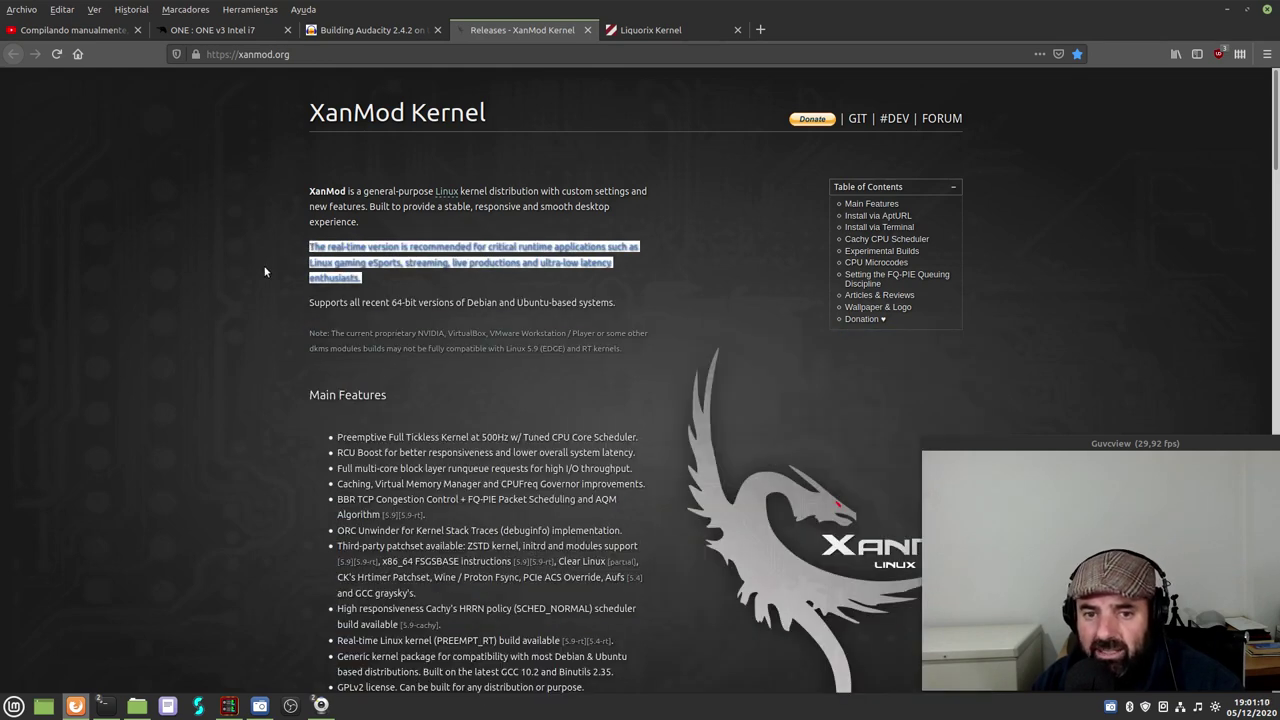
{"action": "left_click", "coordinate": [486, 284]}
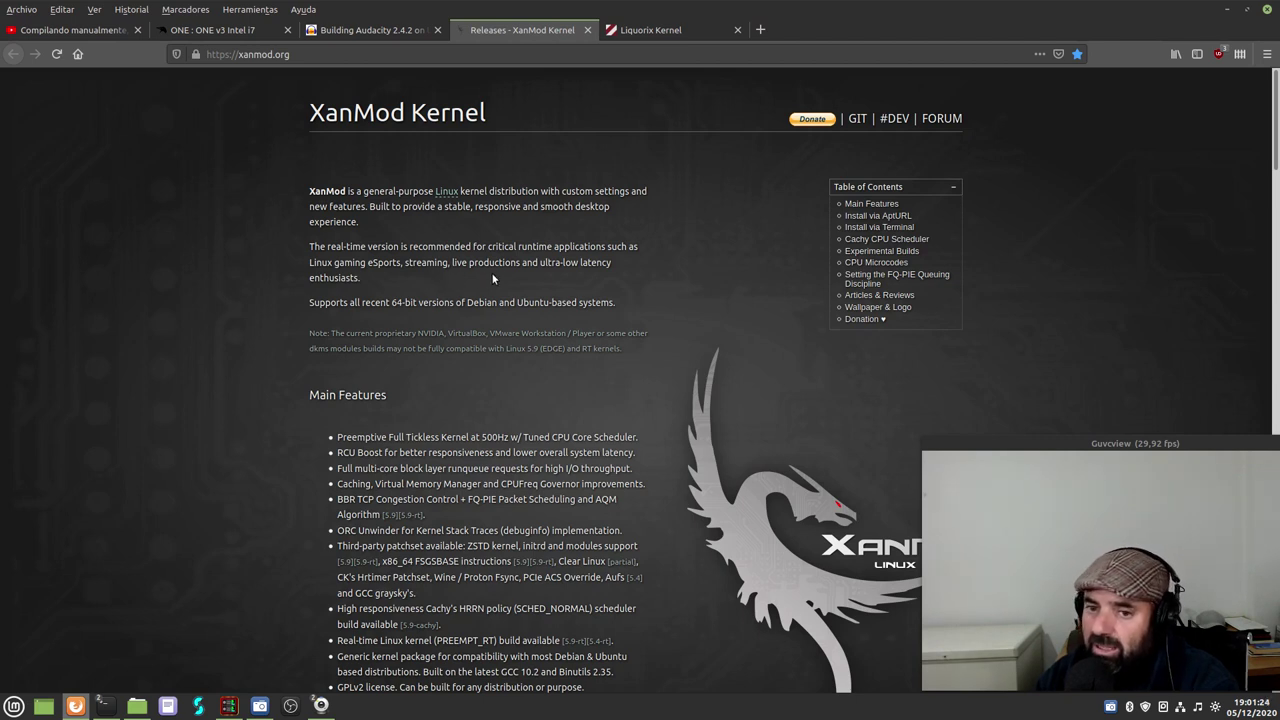
{"action": "left_click_drag", "start_coordinate": [614, 262], "coordinate": [526, 262]}
{"action": "left_click_drag", "start_coordinate": [361, 278], "coordinate": [540, 263]}
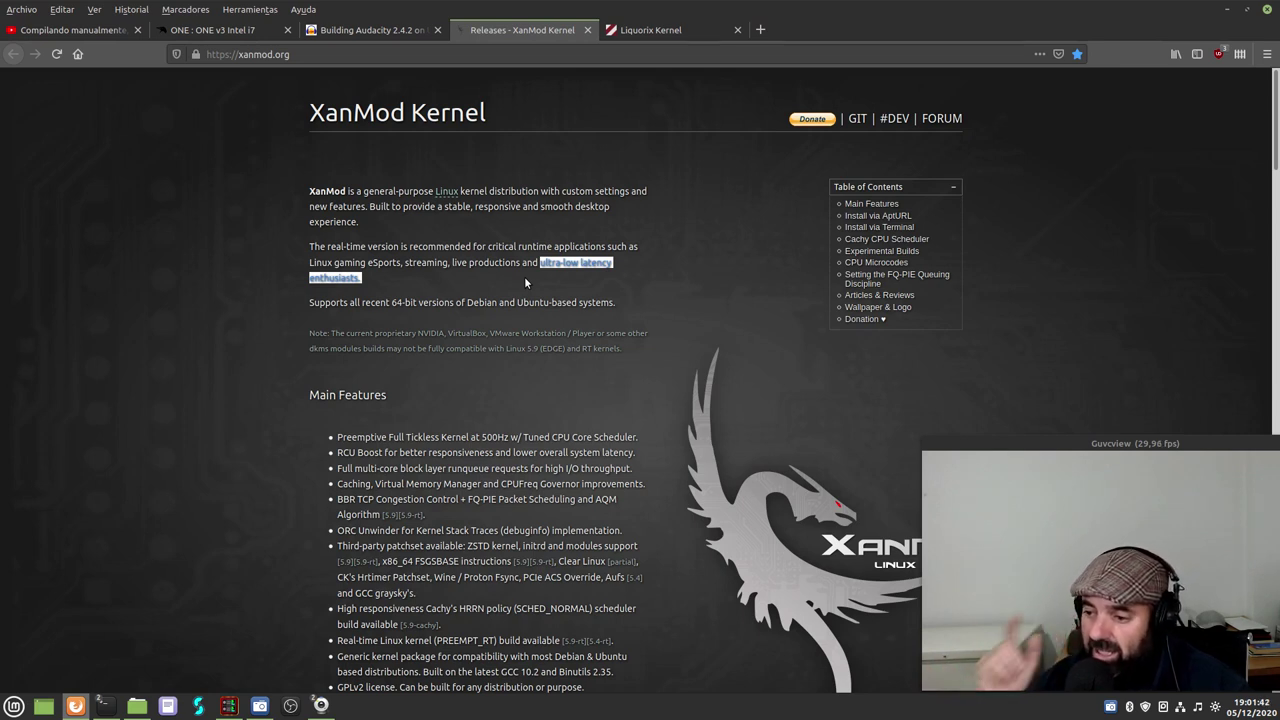
{"action": "left_click", "coordinate": [617, 275]}
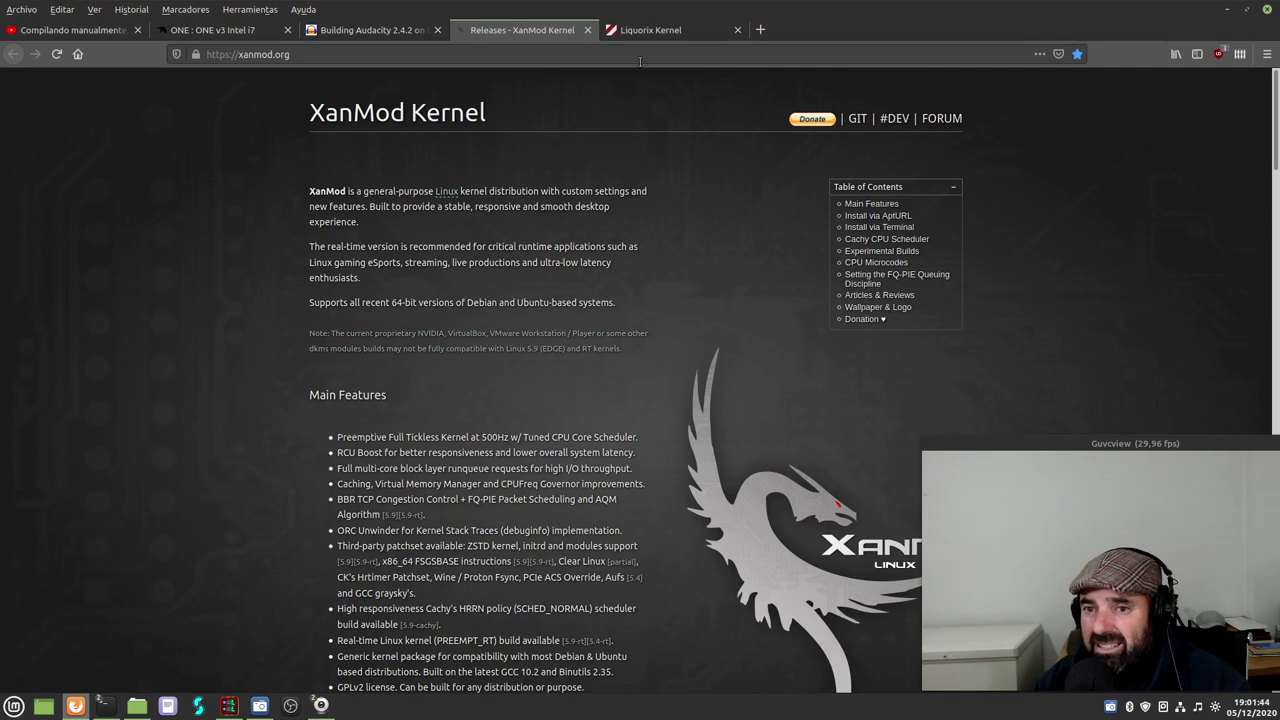
- Check the Liquorix major features, highlighting the preemptible tree-based hierarchical RCU entry and clearing the selection
{"action": "left_click", "coordinate": [655, 30]}
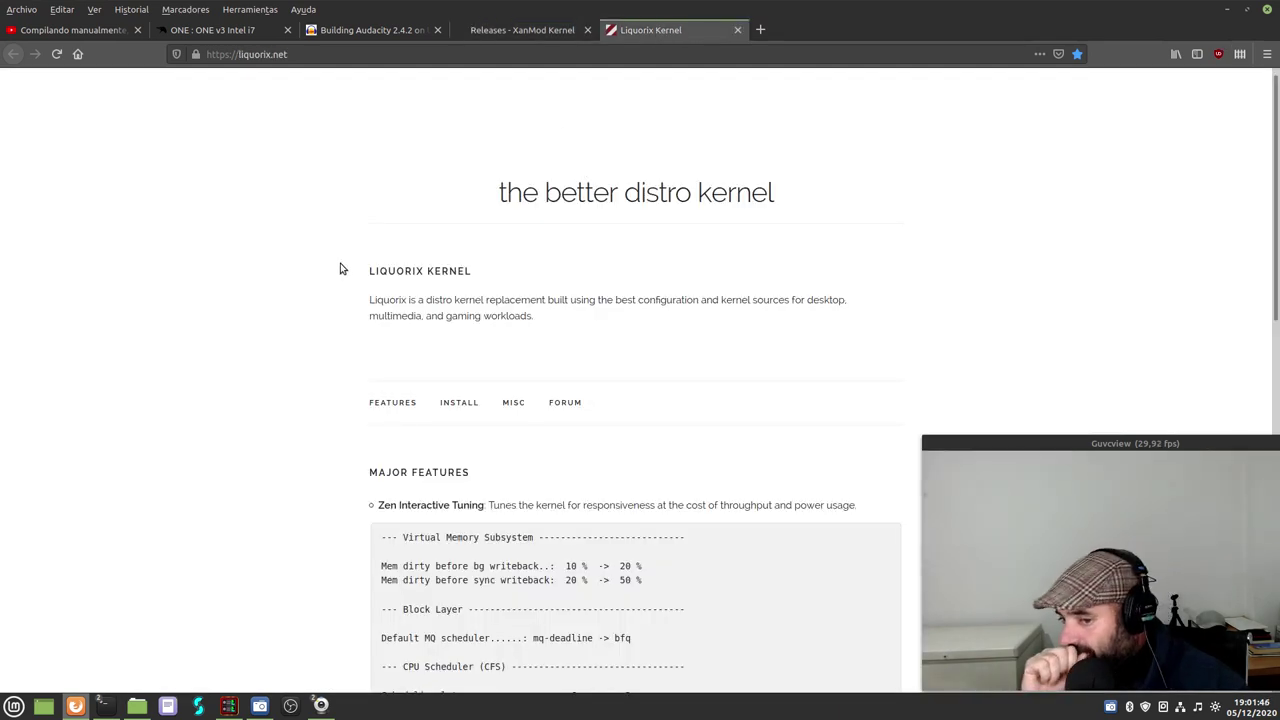
{"action": "scroll", "coordinate": [291, 374], "scroll_direction": "down", "scroll_amount": 10}
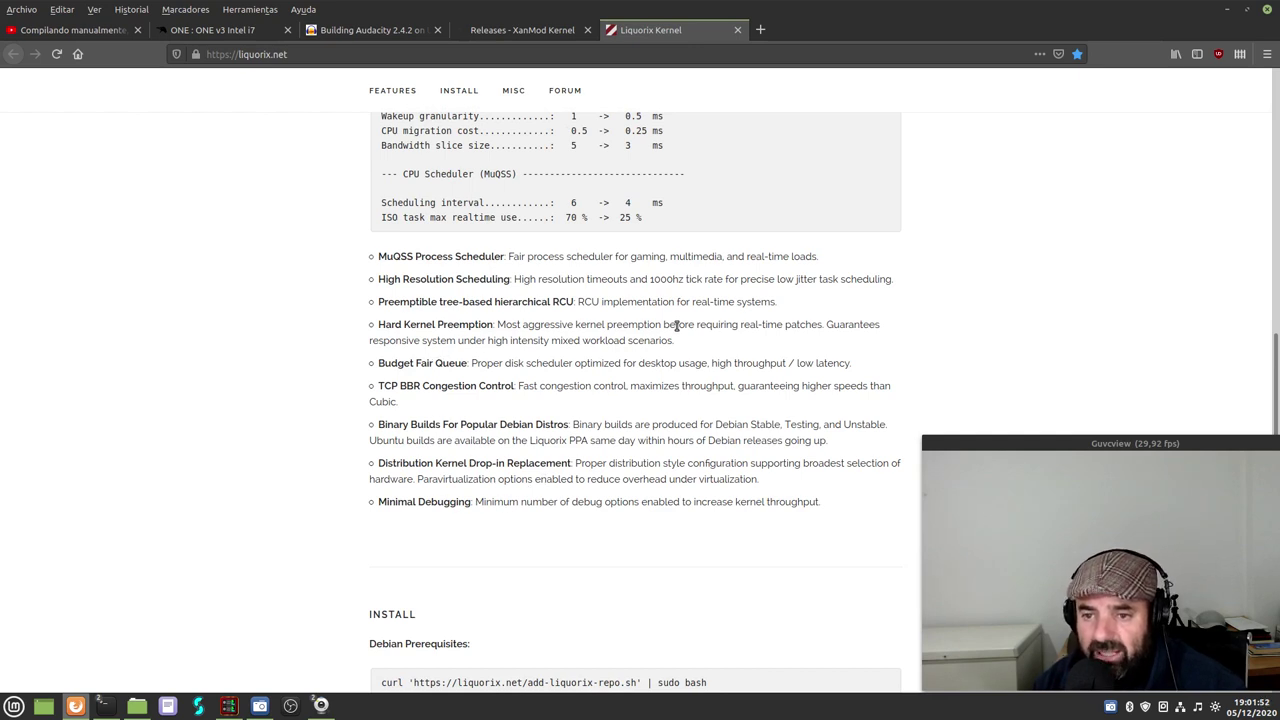
{"action": "left_click_drag", "start_coordinate": [777, 302], "coordinate": [384, 298]}
{"action": "left_click", "coordinate": [277, 319]}
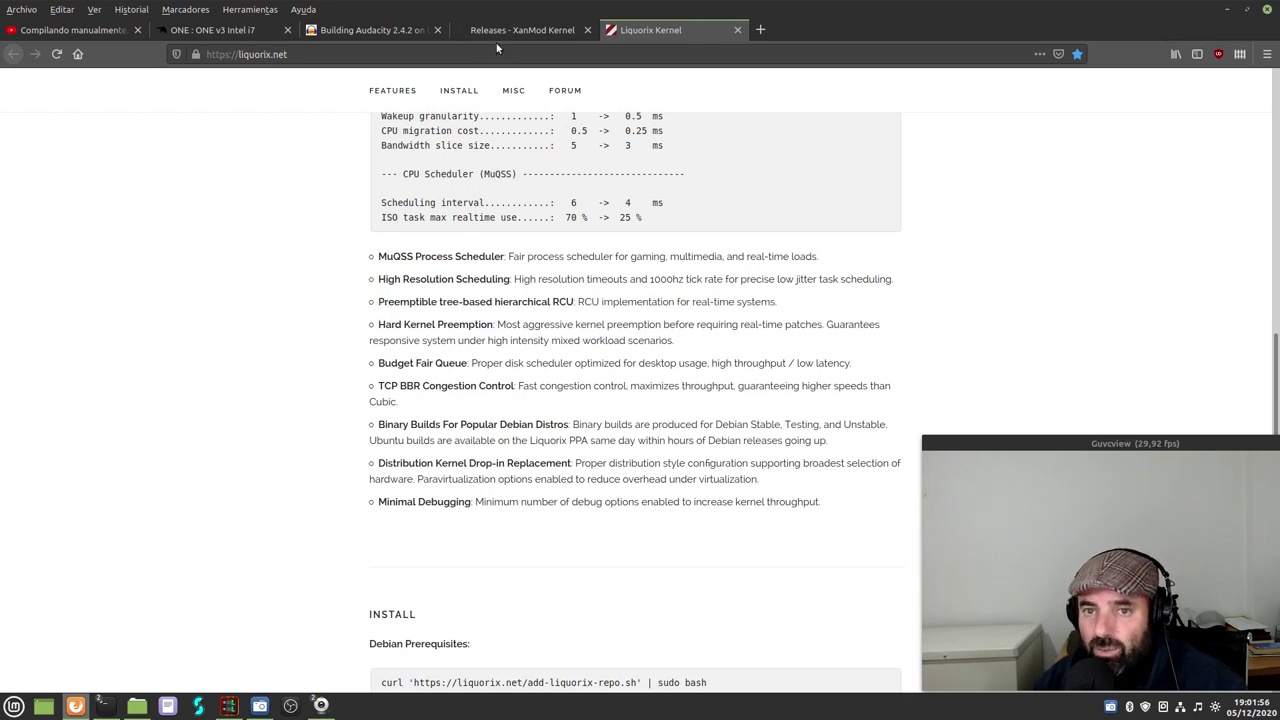
- Return to the XanMod page and highlight "ultra-low latency enthusiasts" for comparison with Liquorix, clearing the selection
{"action": "left_click", "coordinate": [518, 30]}
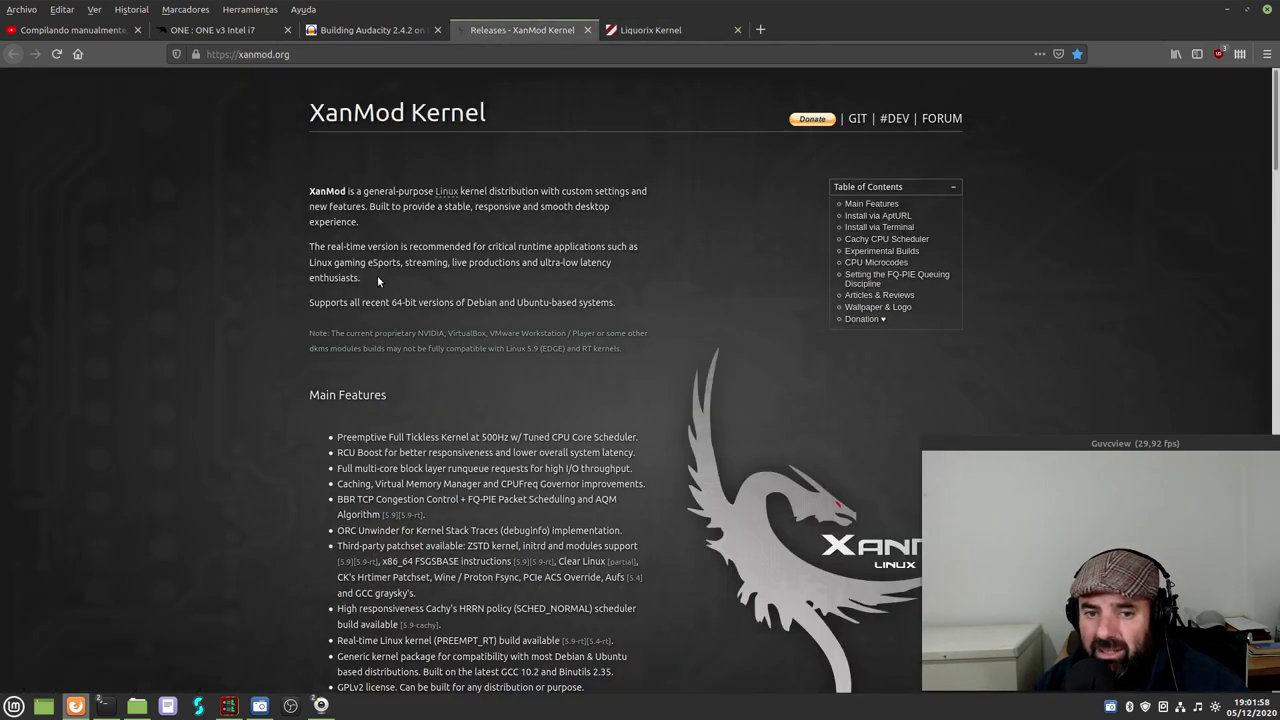
{"action": "left_click_drag", "start_coordinate": [377, 281], "coordinate": [537, 263]}
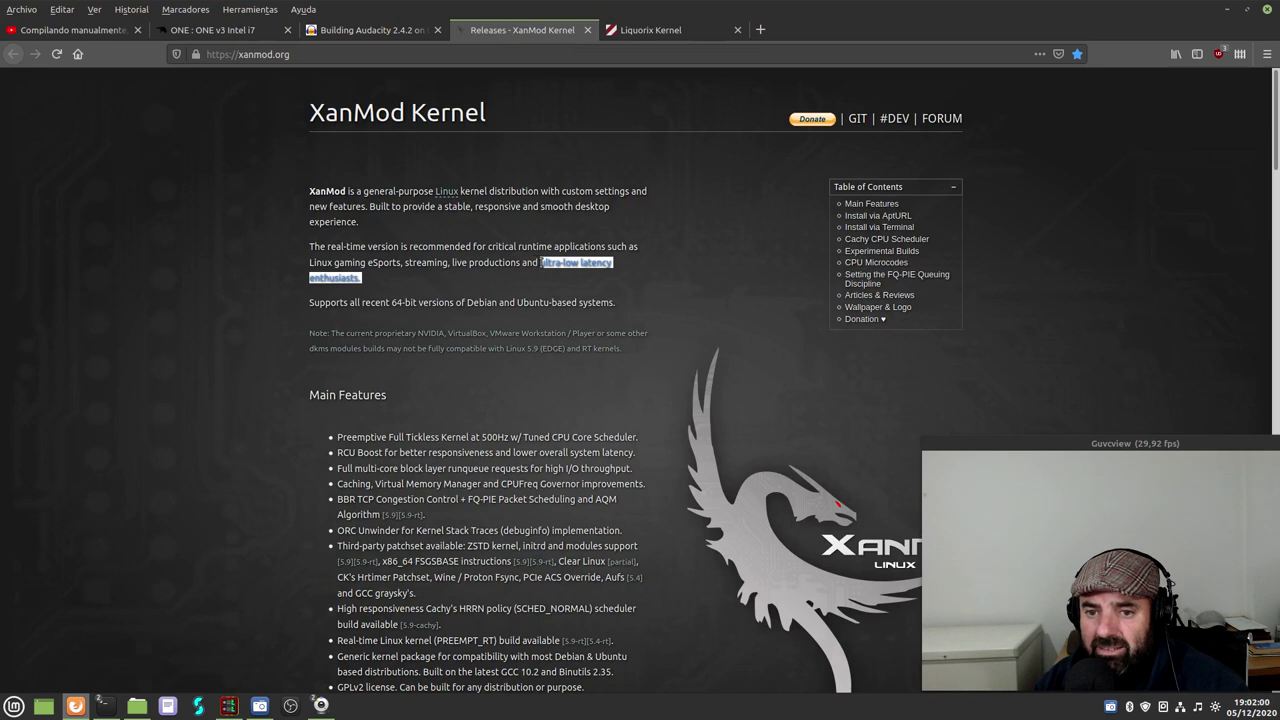
{"action": "left_click", "coordinate": [615, 287]}
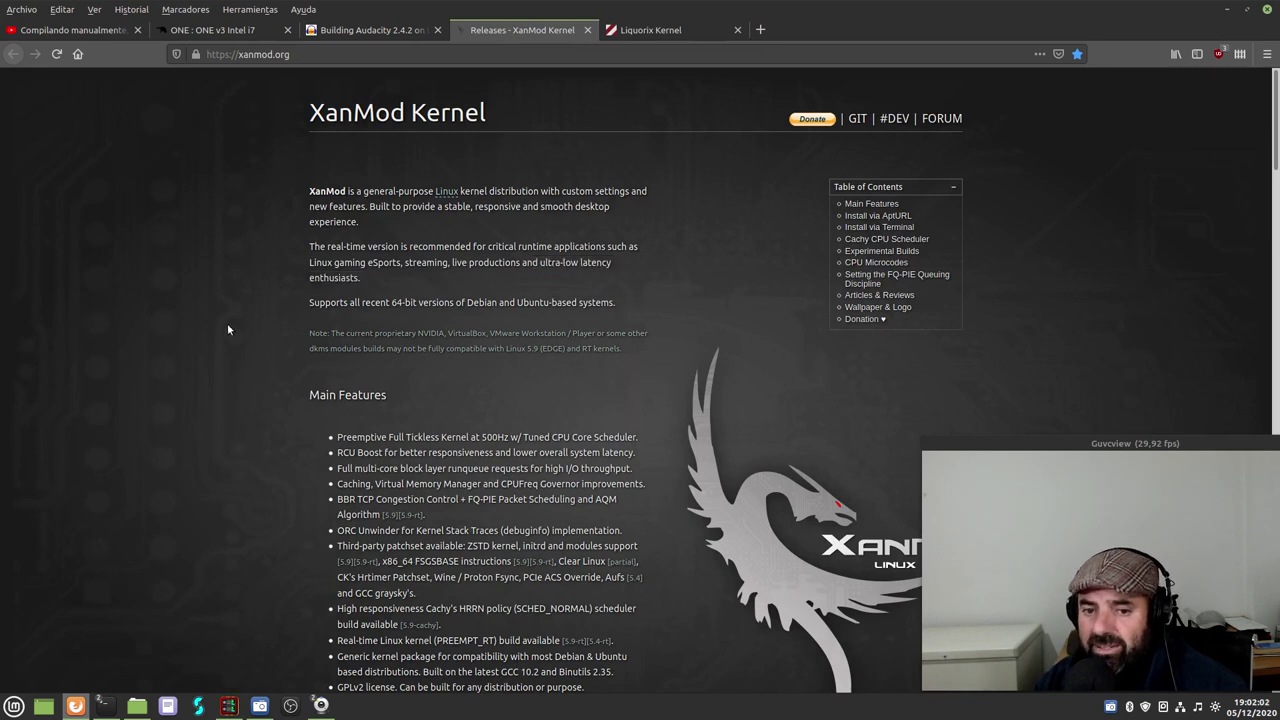
- Examine XanMod's main features, its table of kernel releases and the Cachy CPU scheduler section, ending back at the releases table
{"action": "scroll", "coordinate": [211, 364], "scroll_direction": "down", "scroll_amount": 5}
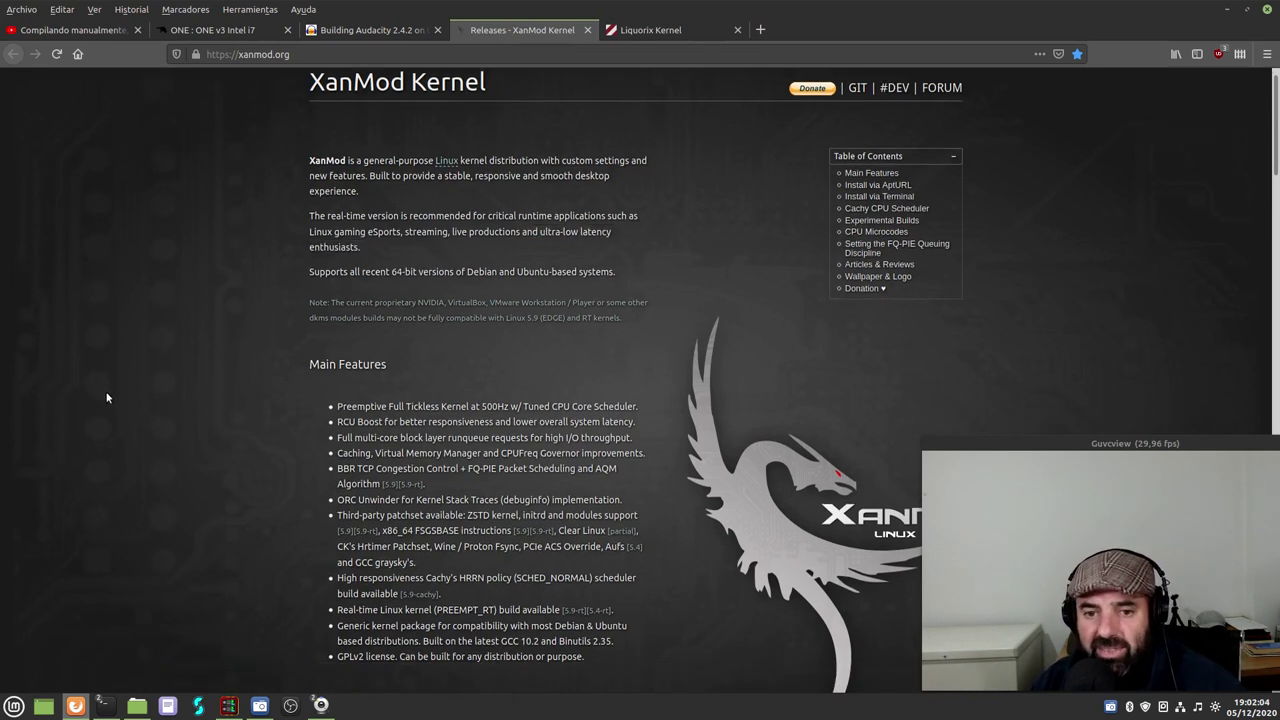
{"action": "scroll", "coordinate": [169, 444], "scroll_direction": "down", "scroll_amount": 2}
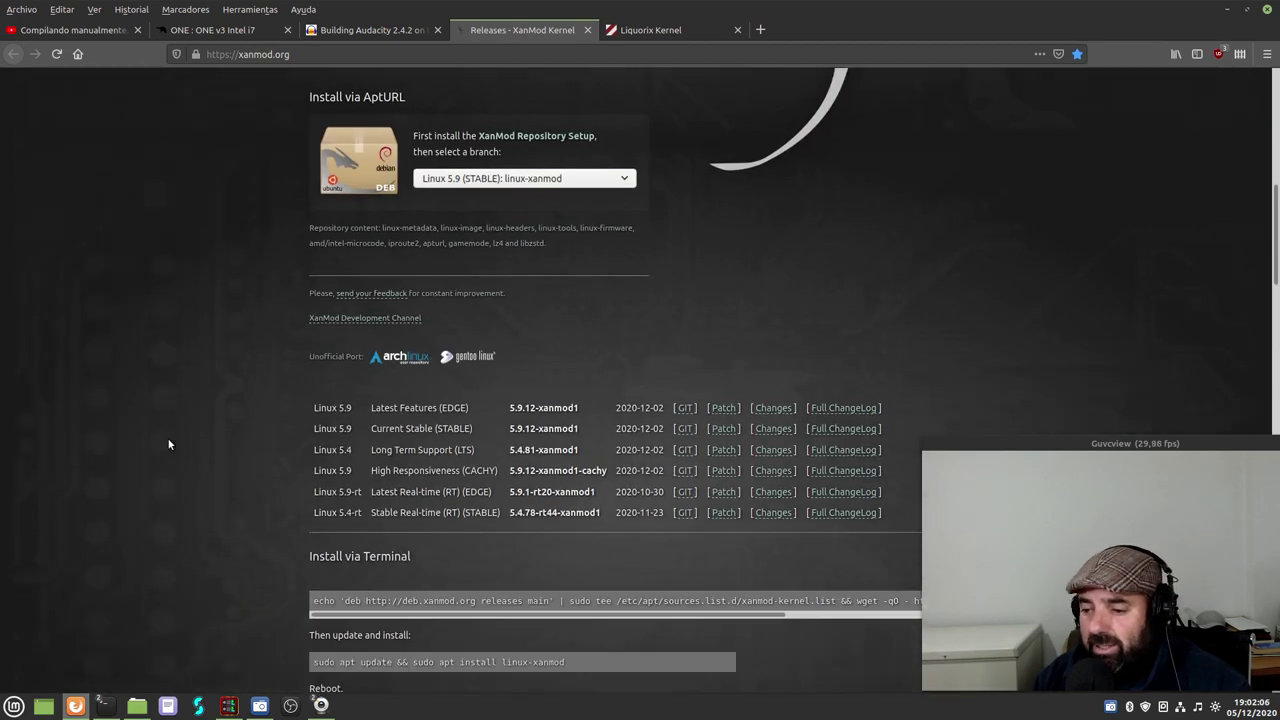
{"action": "scroll", "coordinate": [170, 429], "scroll_direction": "down", "scroll_amount": 2}
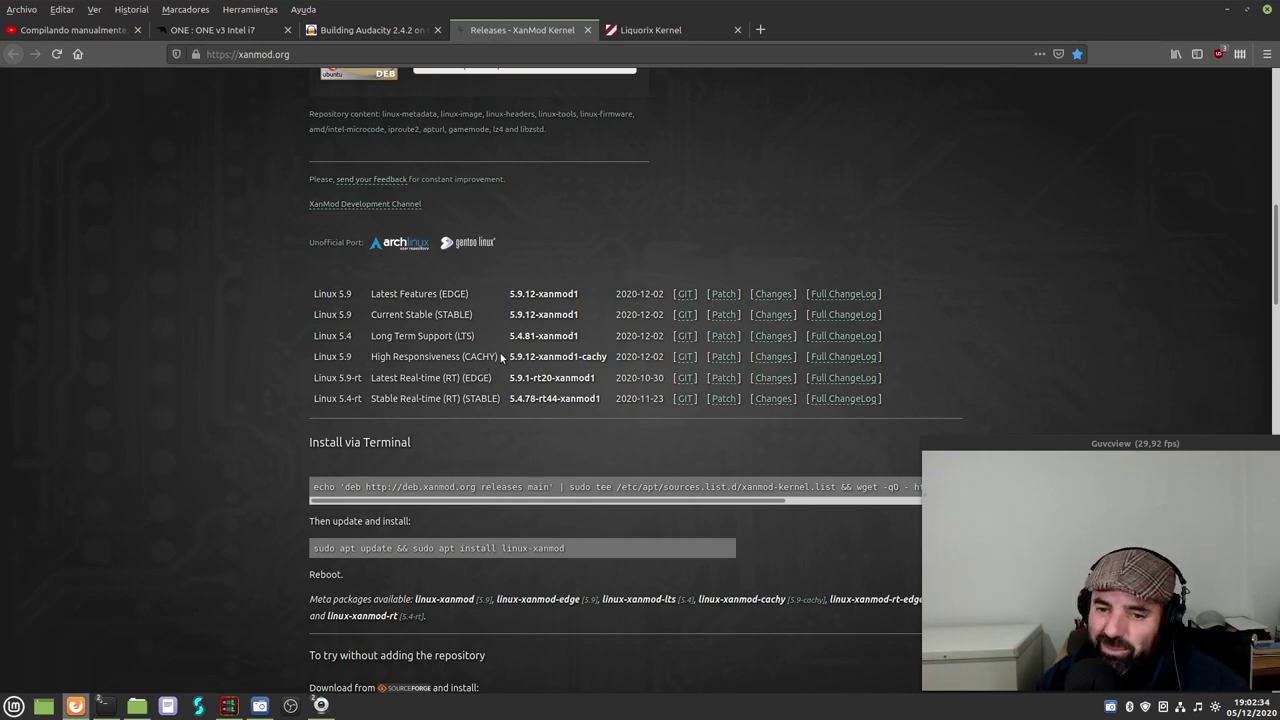
{"action": "scroll", "coordinate": [455, 545], "scroll_direction": "down", "scroll_amount": 5}
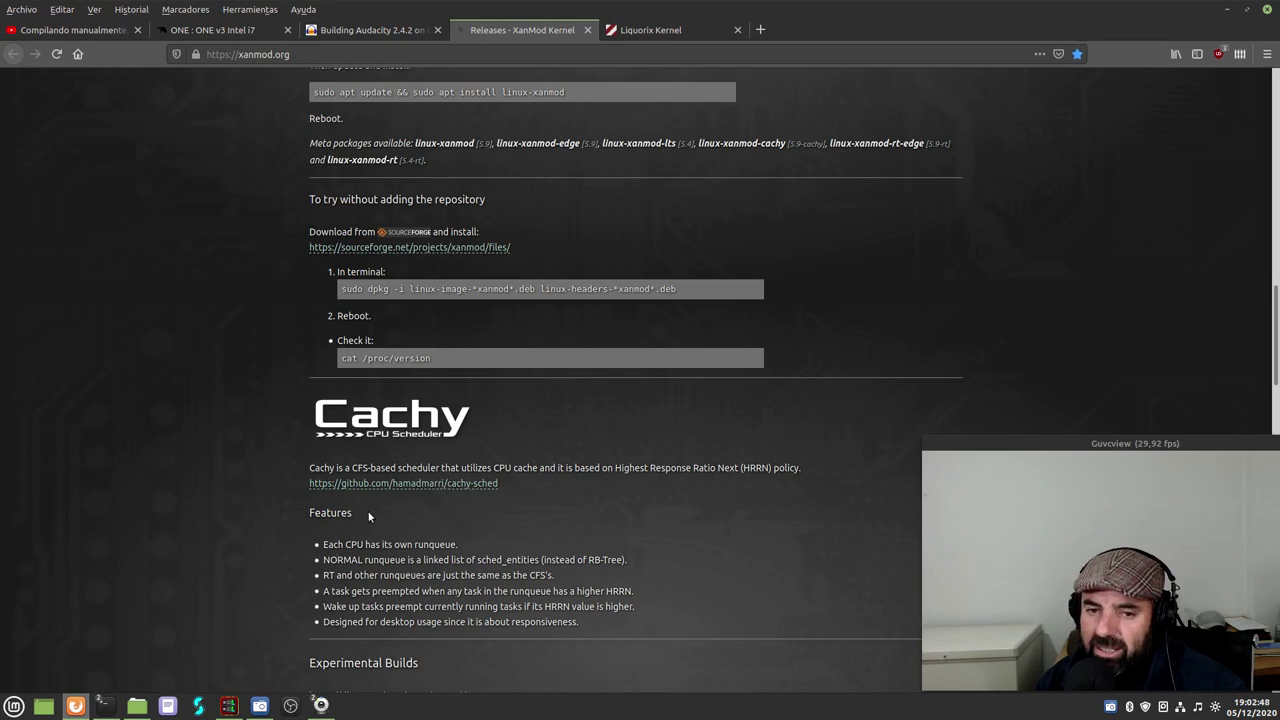
{"action": "scroll", "coordinate": [390, 520], "scroll_direction": "up", "scroll_amount": 2}
{"action": "scroll", "coordinate": [415, 526], "scroll_direction": "down", "scroll_amount": 3}
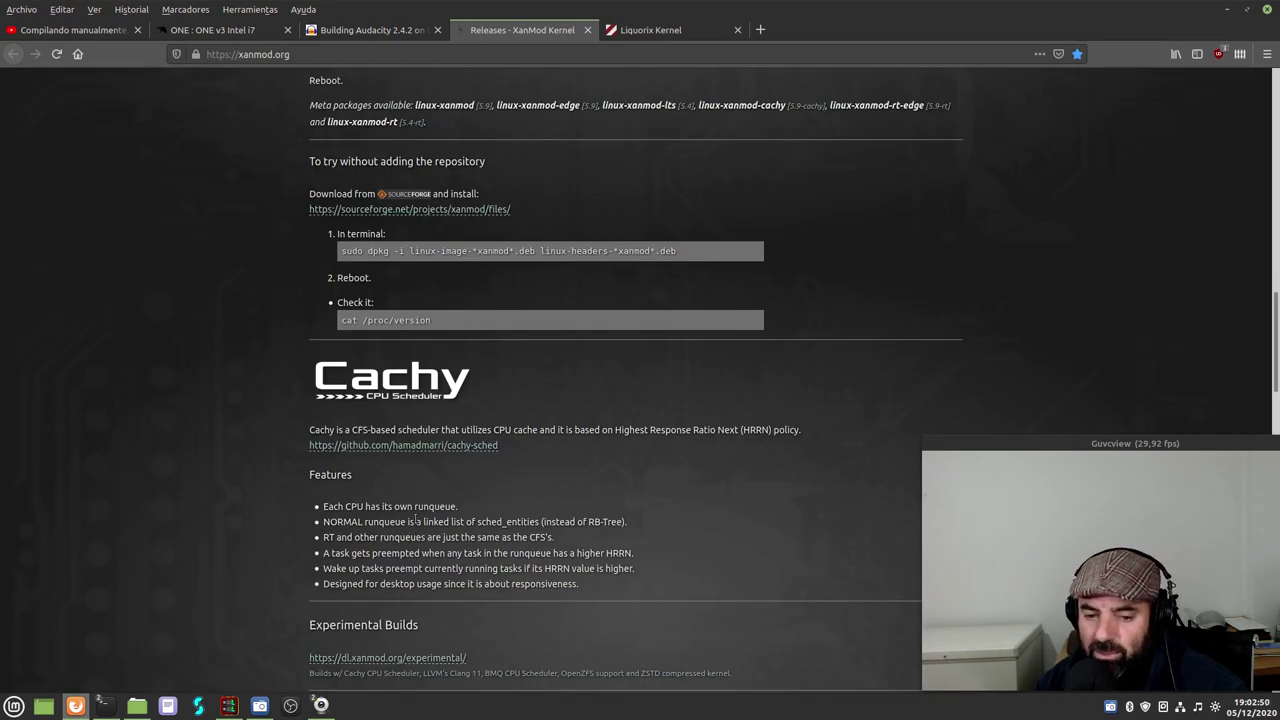
{"action": "scroll", "coordinate": [408, 552], "scroll_direction": "up", "scroll_amount": 4}
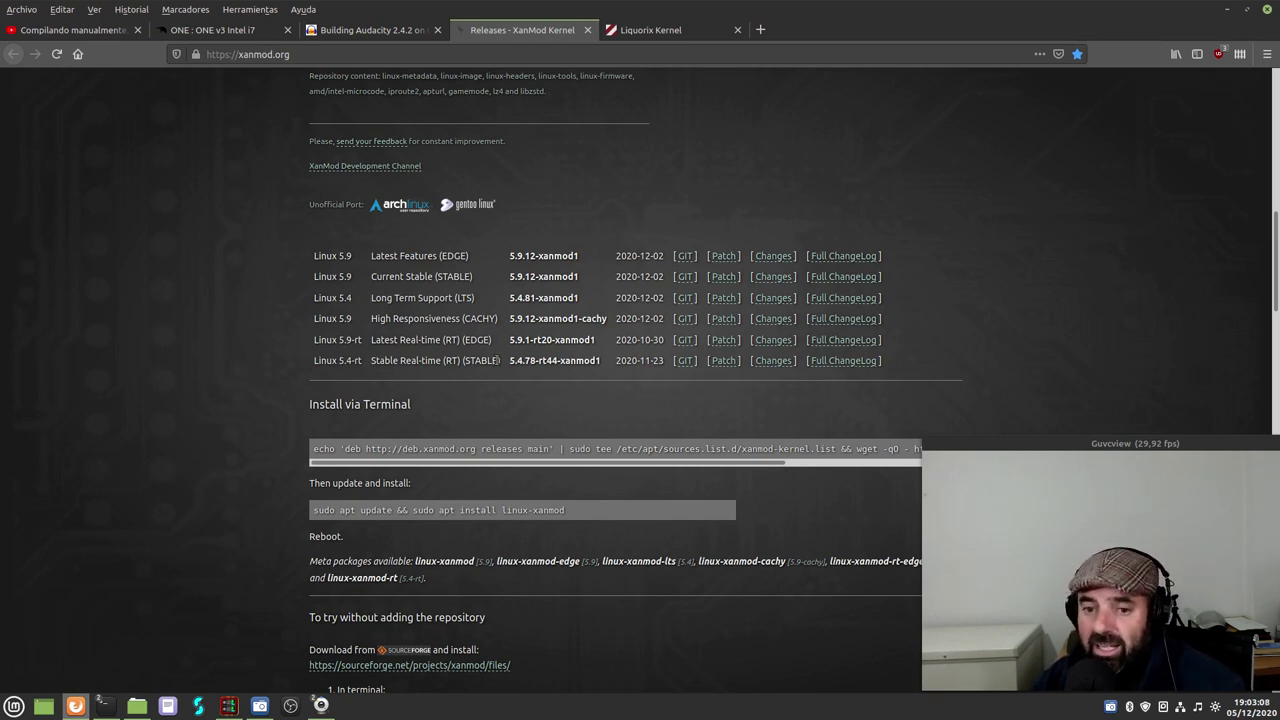
- Read XanMod's terminal install instructions, highlighting the repository setup command and "sudo apt install linux-xanmod"
{"action": "scroll", "coordinate": [499, 360], "scroll_direction": "down", "scroll_amount": 2}
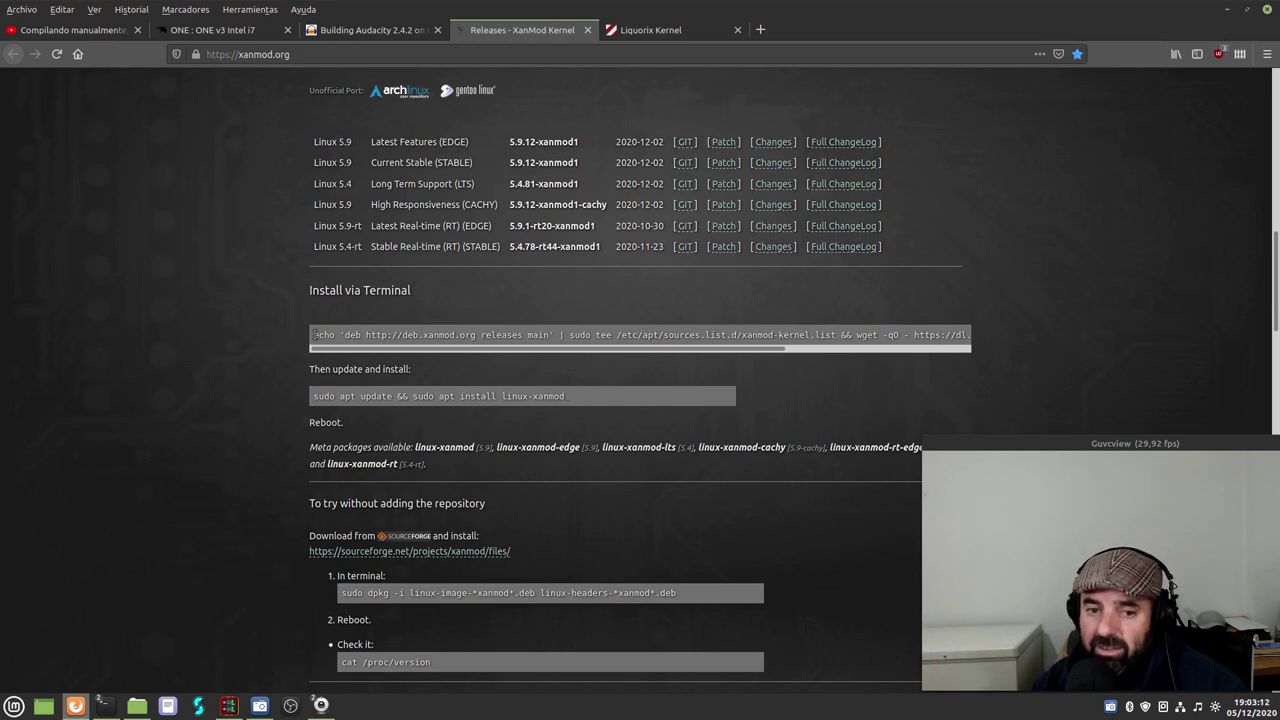
{"action": "left_click_drag", "start_coordinate": [314, 336], "coordinate": [990, 332]}
{"action": "left_click", "coordinate": [223, 410]}
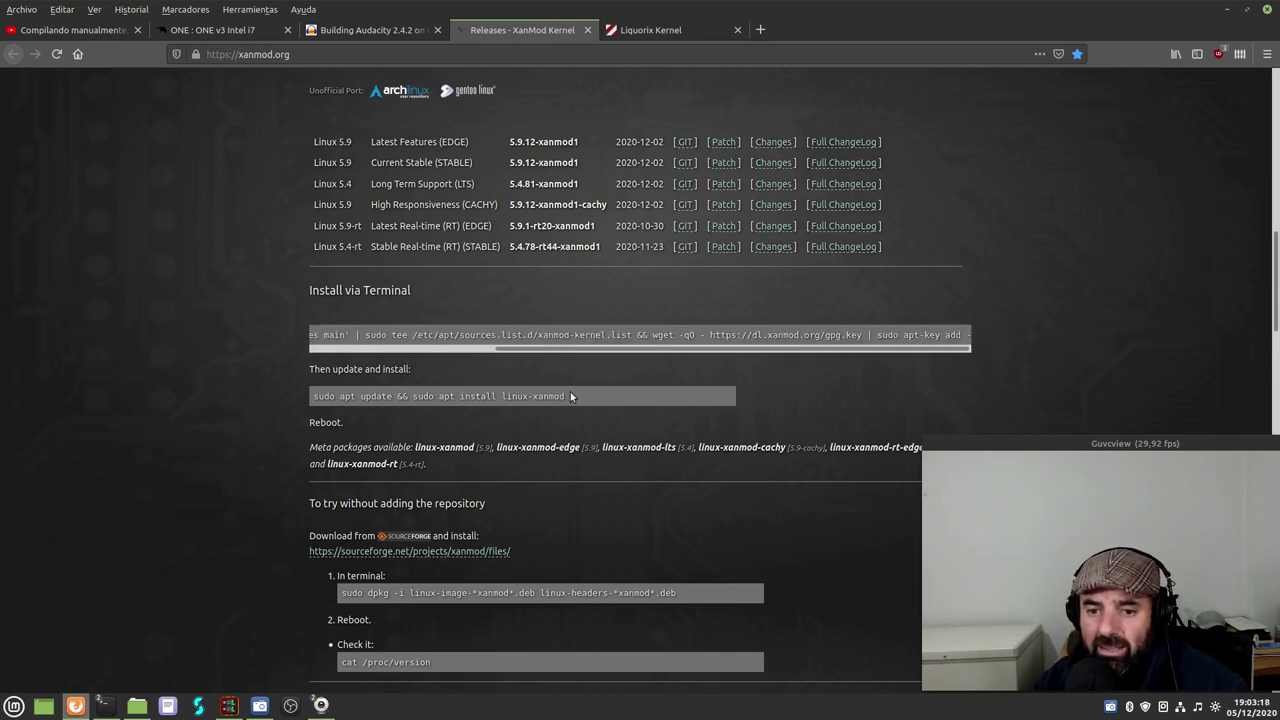
{"action": "left_click_drag", "start_coordinate": [566, 396], "coordinate": [415, 397]}
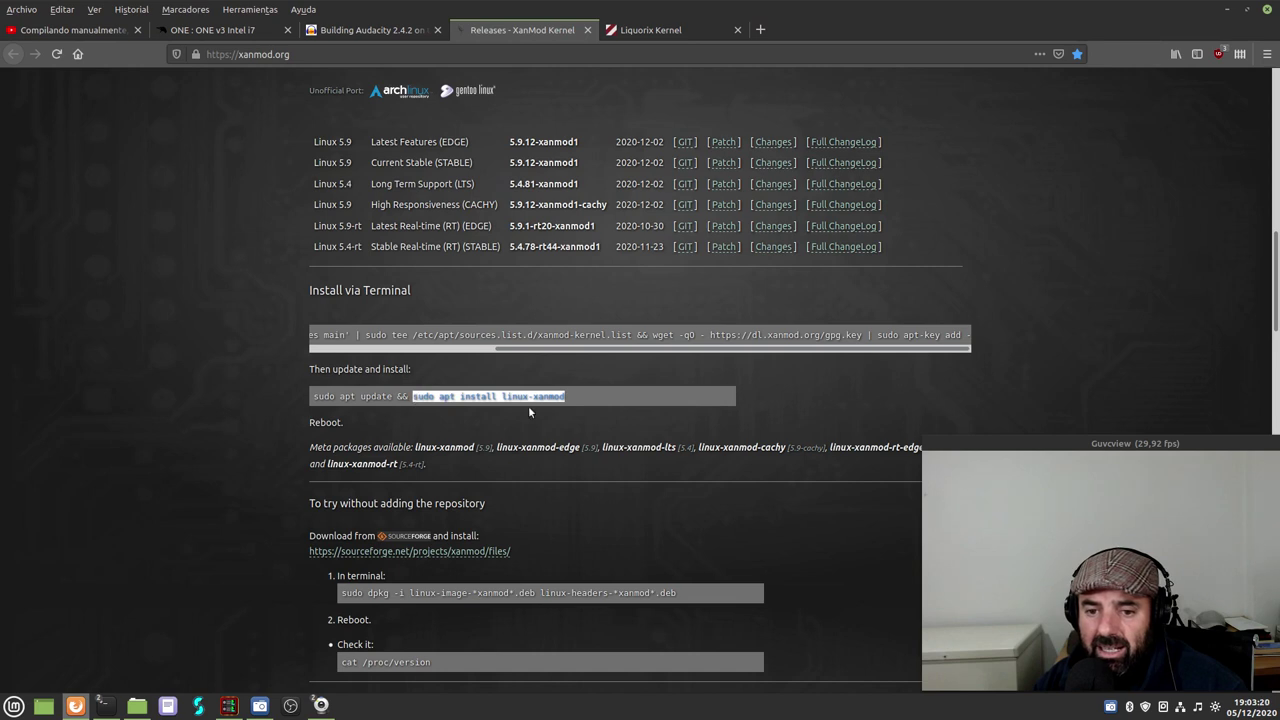
{"action": "left_click", "coordinate": [566, 400]}
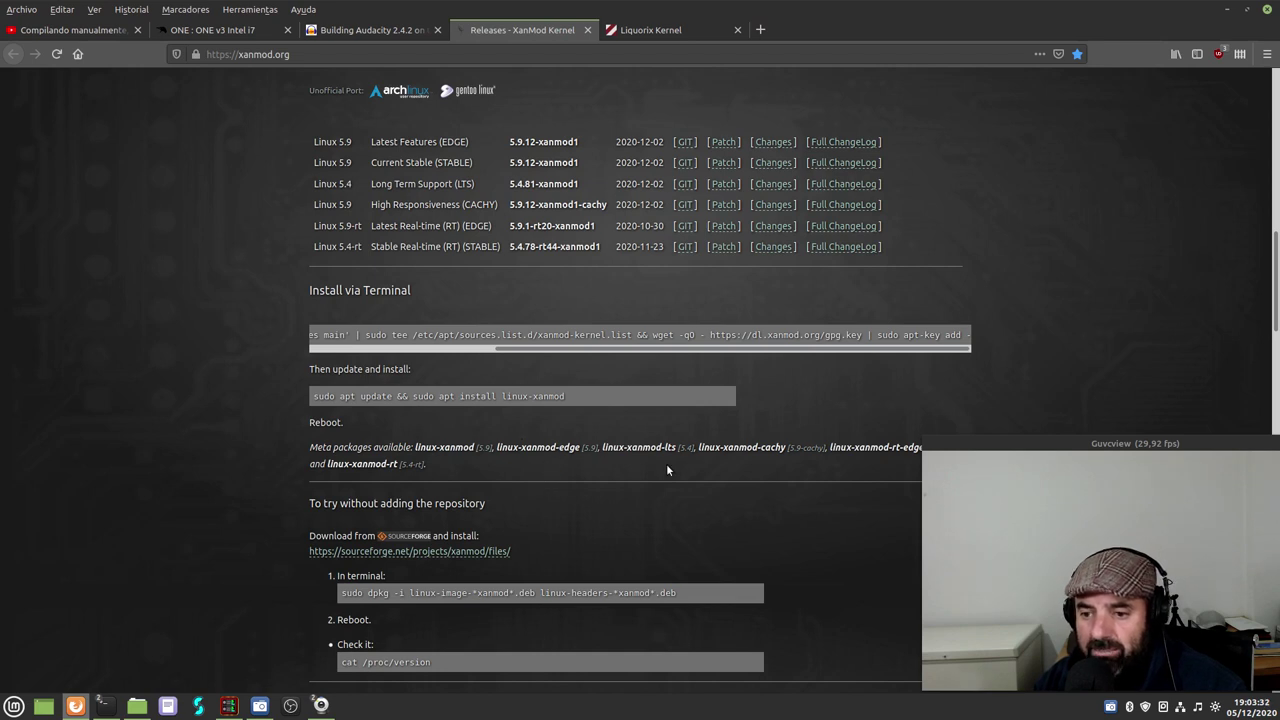
- Examine the available XanMod meta packages, highlighting linux-xanmod-rt, and the instructions for trying the kernel without adding the repository
{"action": "scroll", "coordinate": [724, 383], "scroll_direction": "down", "scroll_amount": 2}
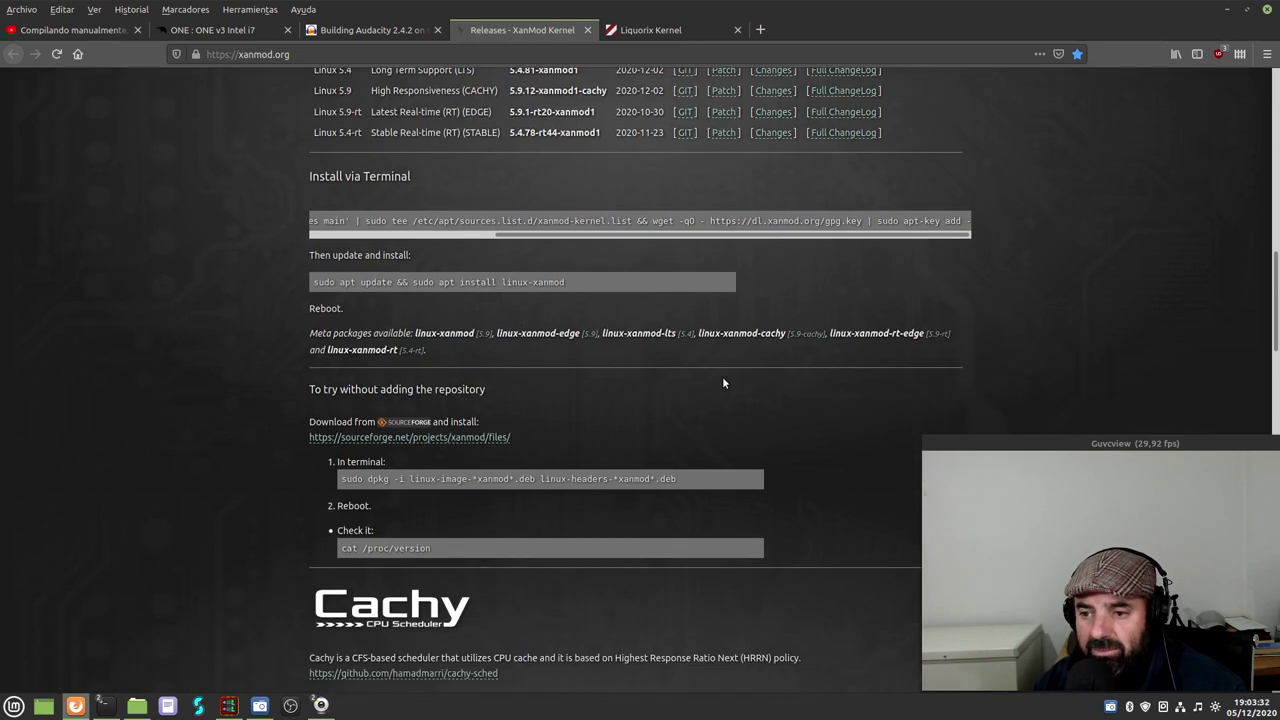
{"action": "left_click_drag", "start_coordinate": [397, 350], "coordinate": [337, 371]}
{"action": "left_click", "coordinate": [393, 350]}
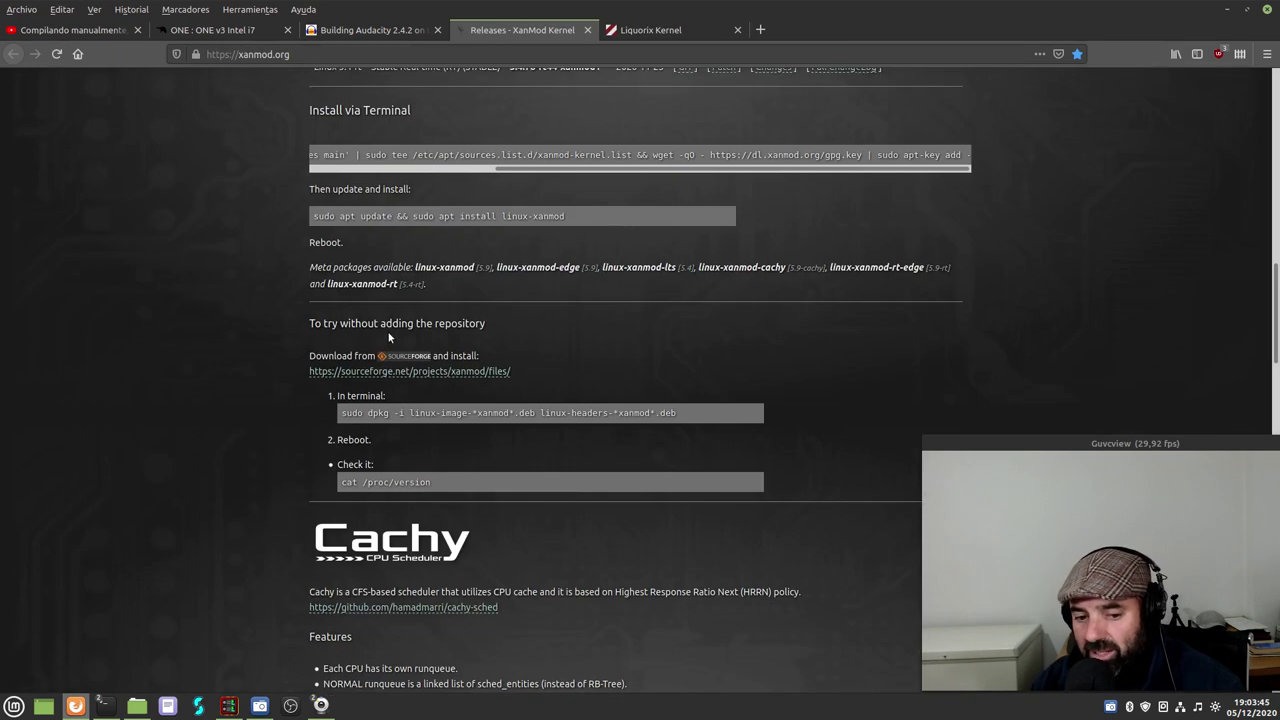
{"action": "scroll", "coordinate": [389, 337], "scroll_direction": "down", "scroll_amount": 2}
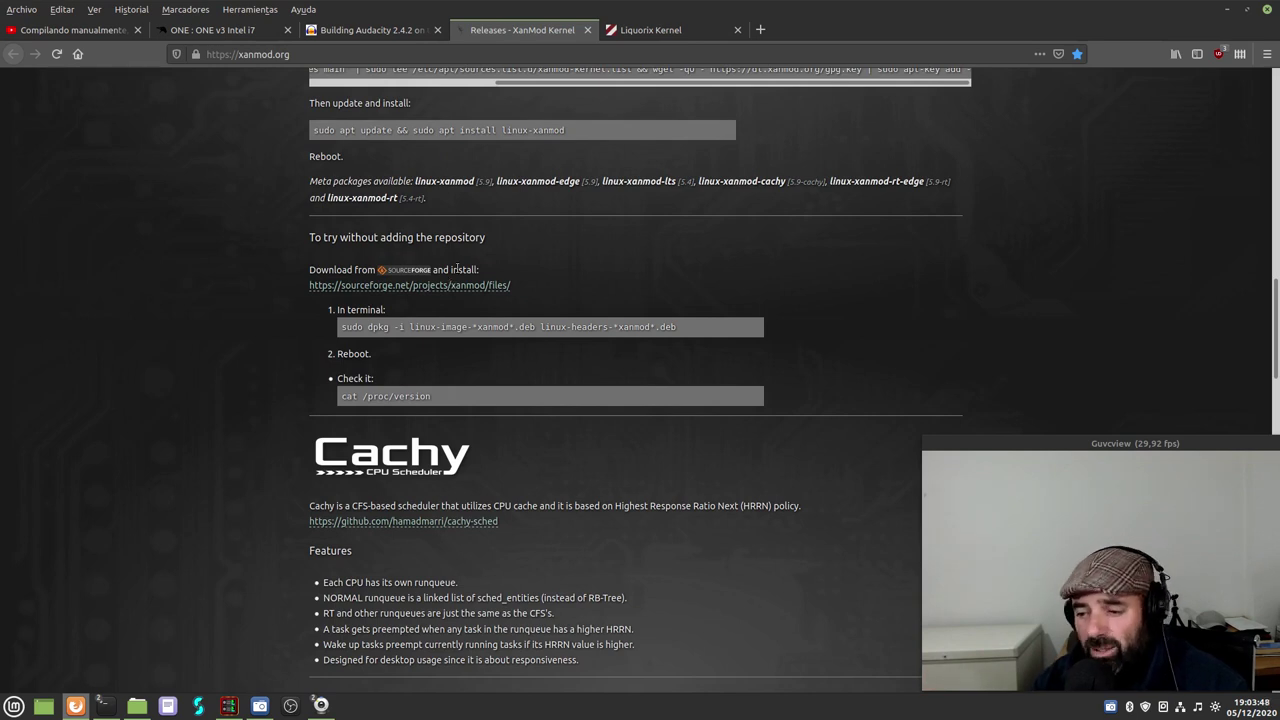
{"action": "scroll", "coordinate": [440, 225], "scroll_direction": "up", "scroll_amount": 4}
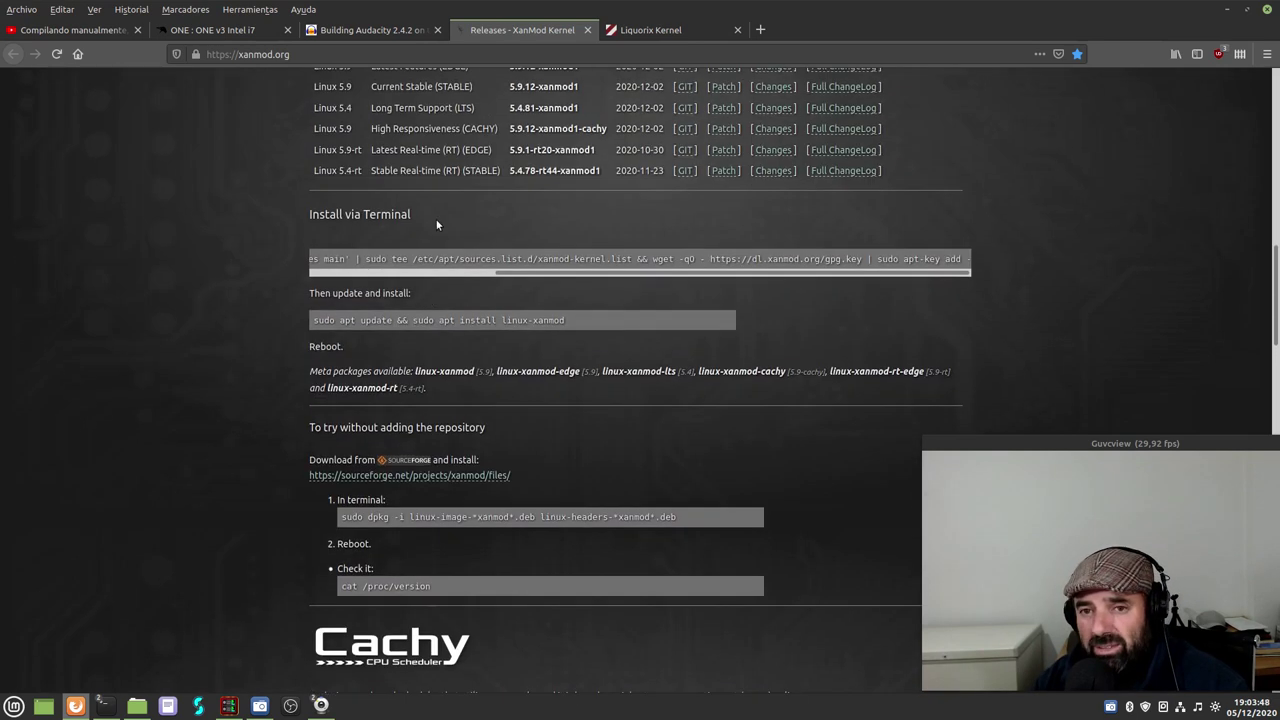
- Open the bookmarked Salmorejo Geek site in a new browser tab and go to its linked Twitter profile
{"action": "left_click", "coordinate": [760, 30]}
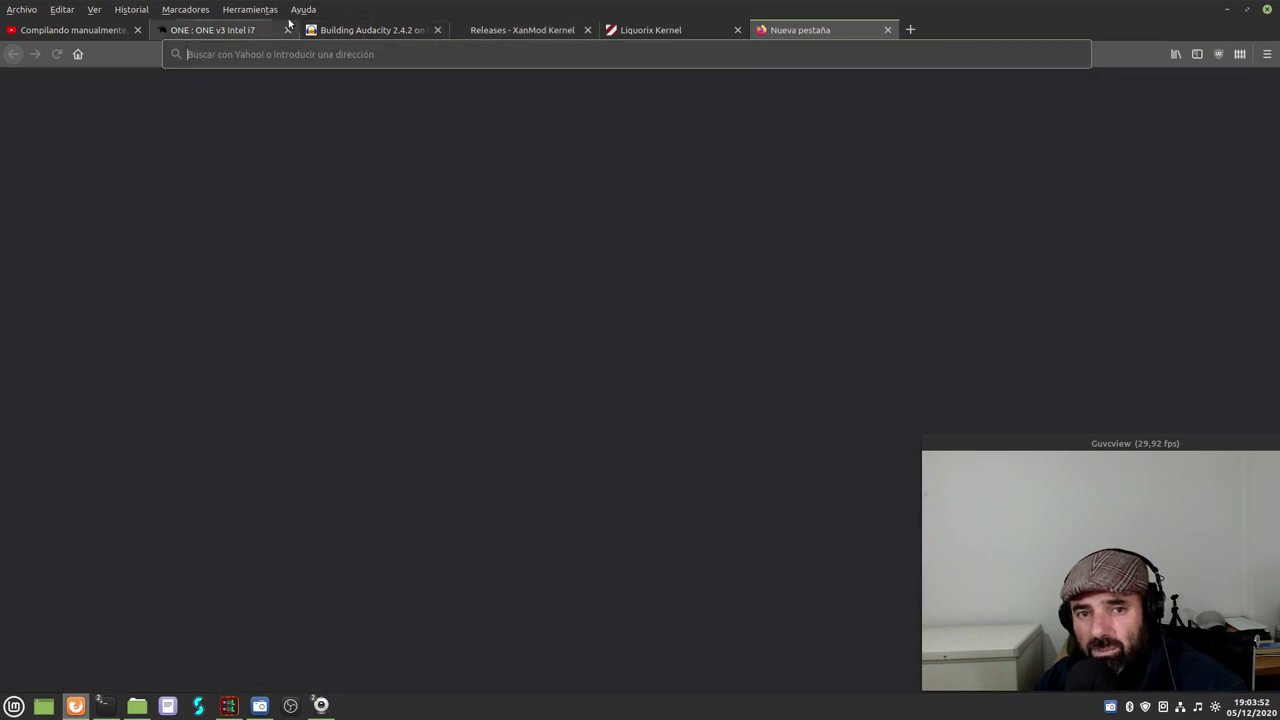
{"action": "left_click", "coordinate": [187, 10]}
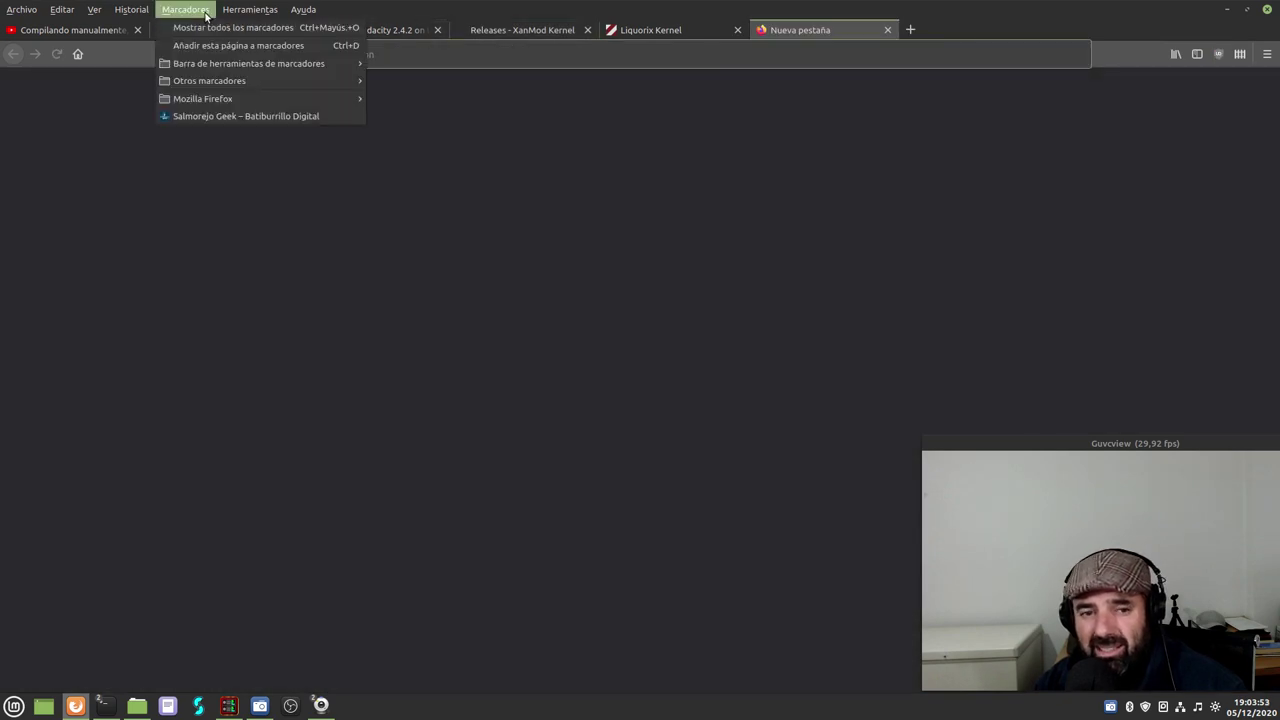
{"action": "left_click", "coordinate": [232, 117]}
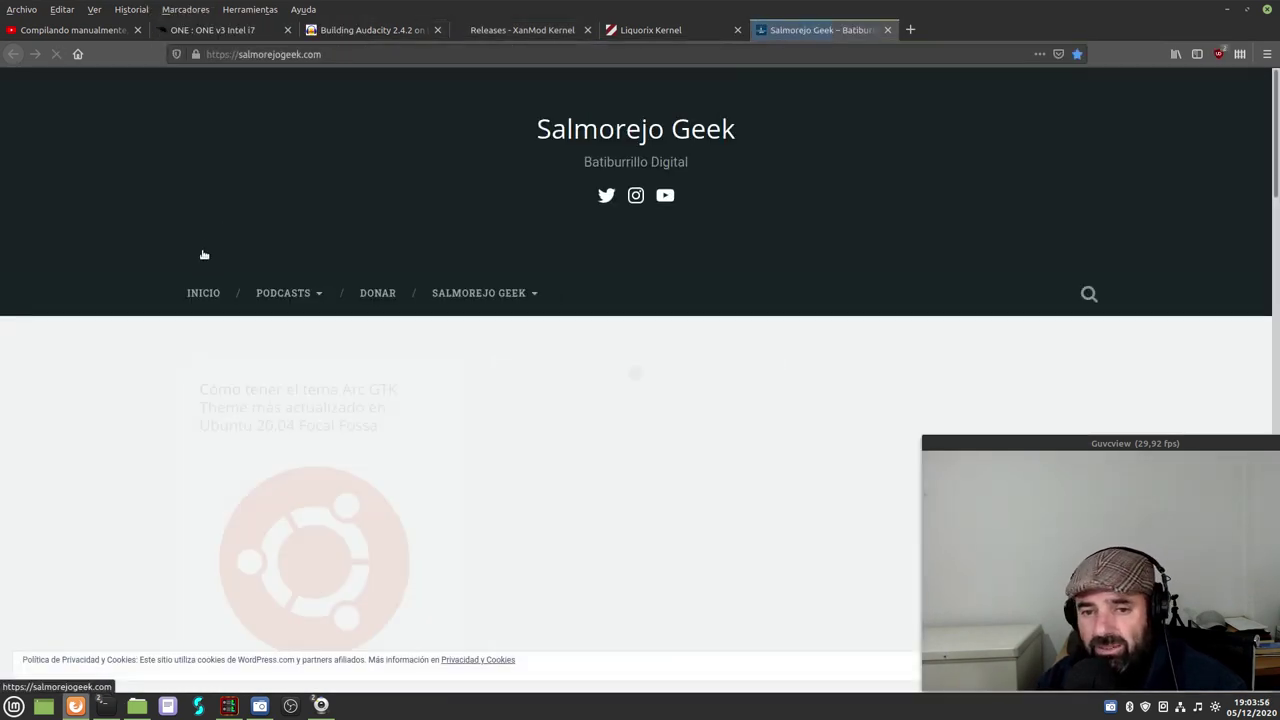
{"action": "left_click", "coordinate": [604, 200]}
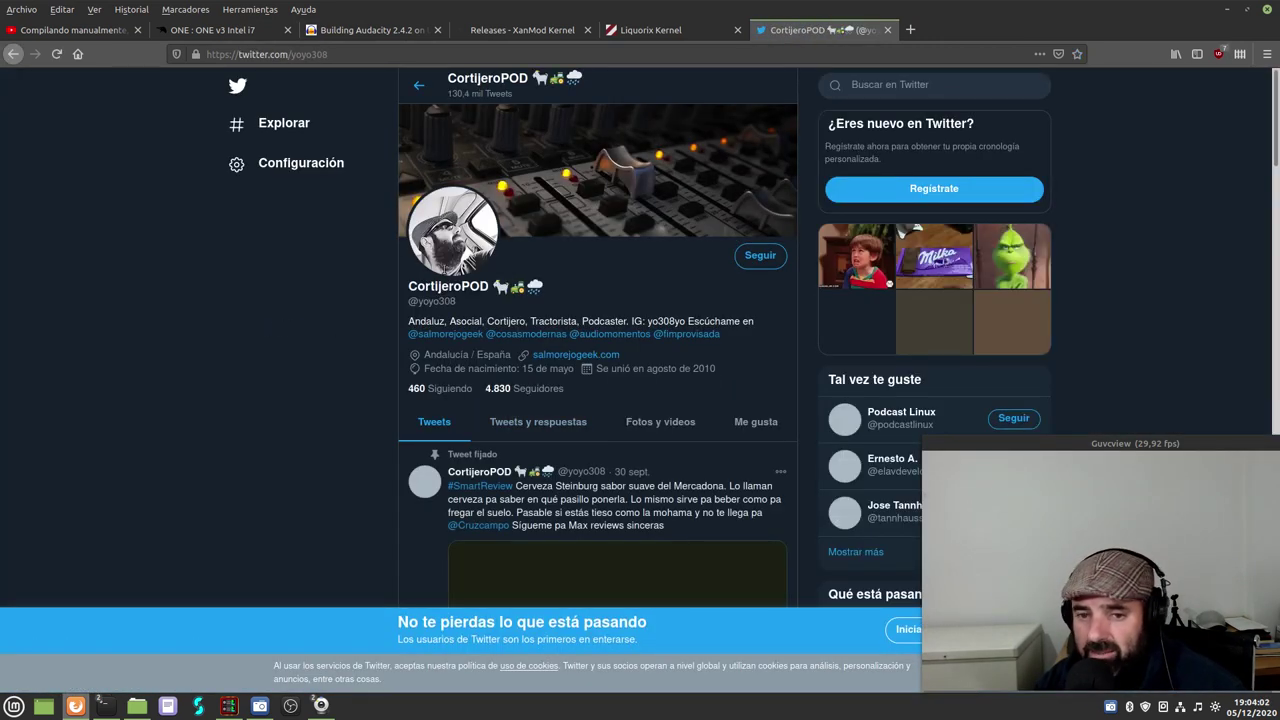
- Find the tweet about installing the Liquorix and XanMod RT kernels on Mint 20 and enlarge its boot menu photo
{"action": "scroll", "coordinate": [434, 328], "scroll_direction": "down", "scroll_amount": 3}
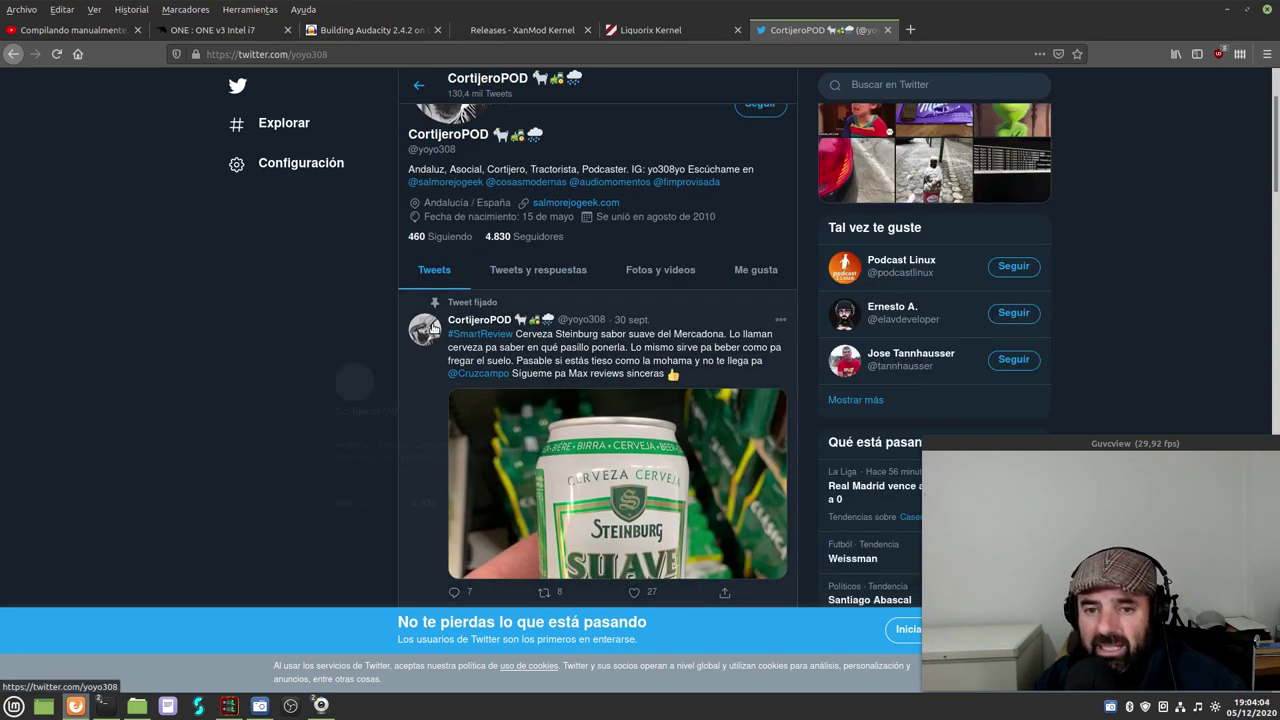
{"action": "scroll", "coordinate": [434, 328], "scroll_direction": "down", "scroll_amount": 15}
{"action": "scroll", "coordinate": [434, 328], "scroll_direction": "down", "scroll_amount": 4}
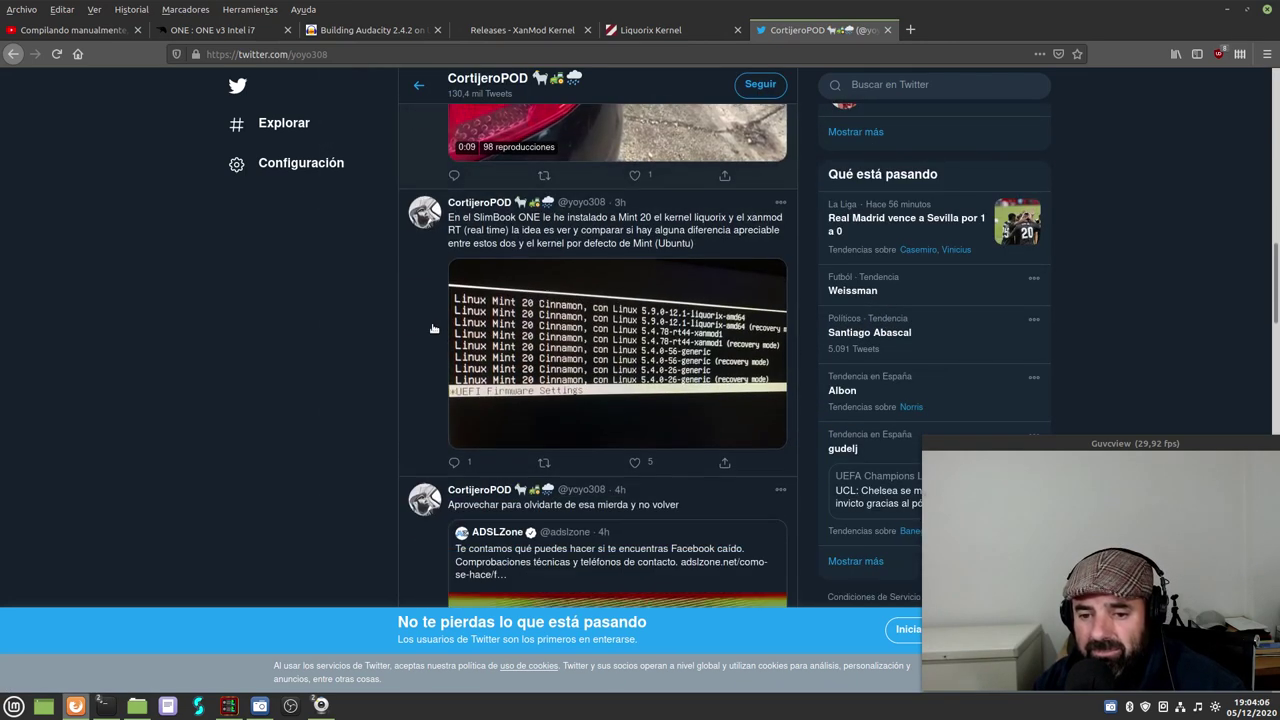
{"action": "left_click", "coordinate": [559, 251]}
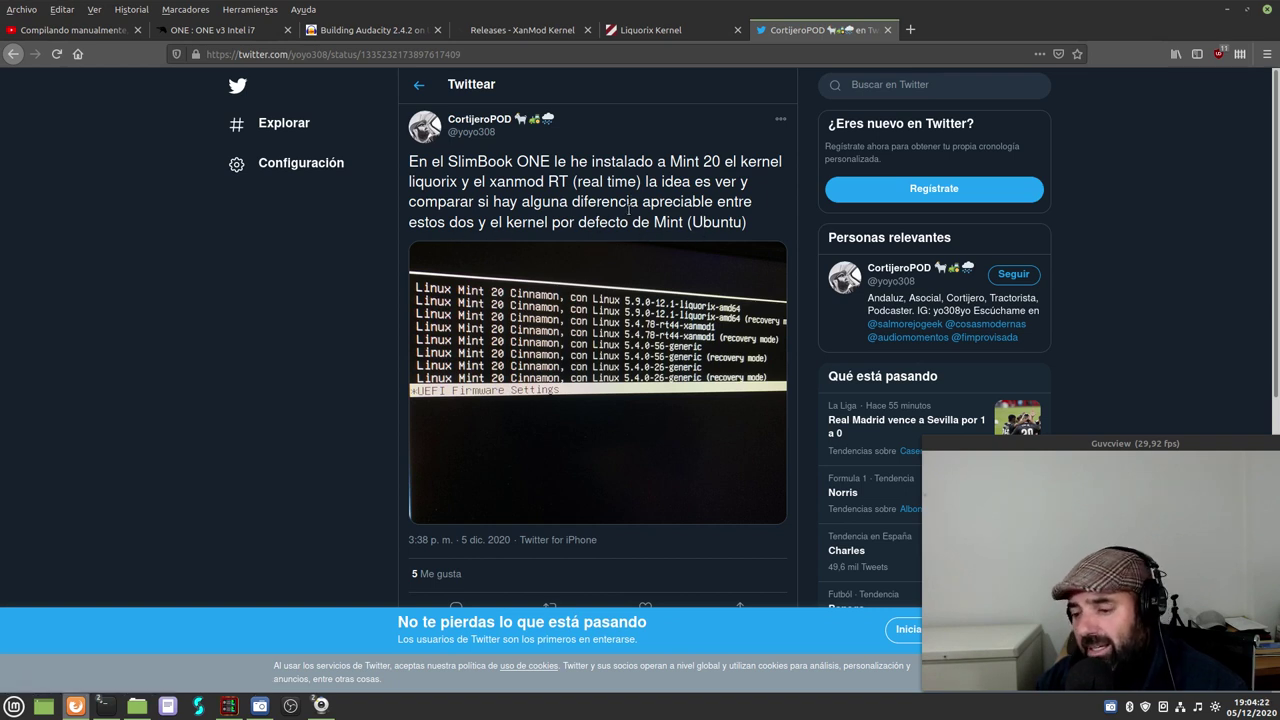
{"action": "left_click", "coordinate": [608, 307]}
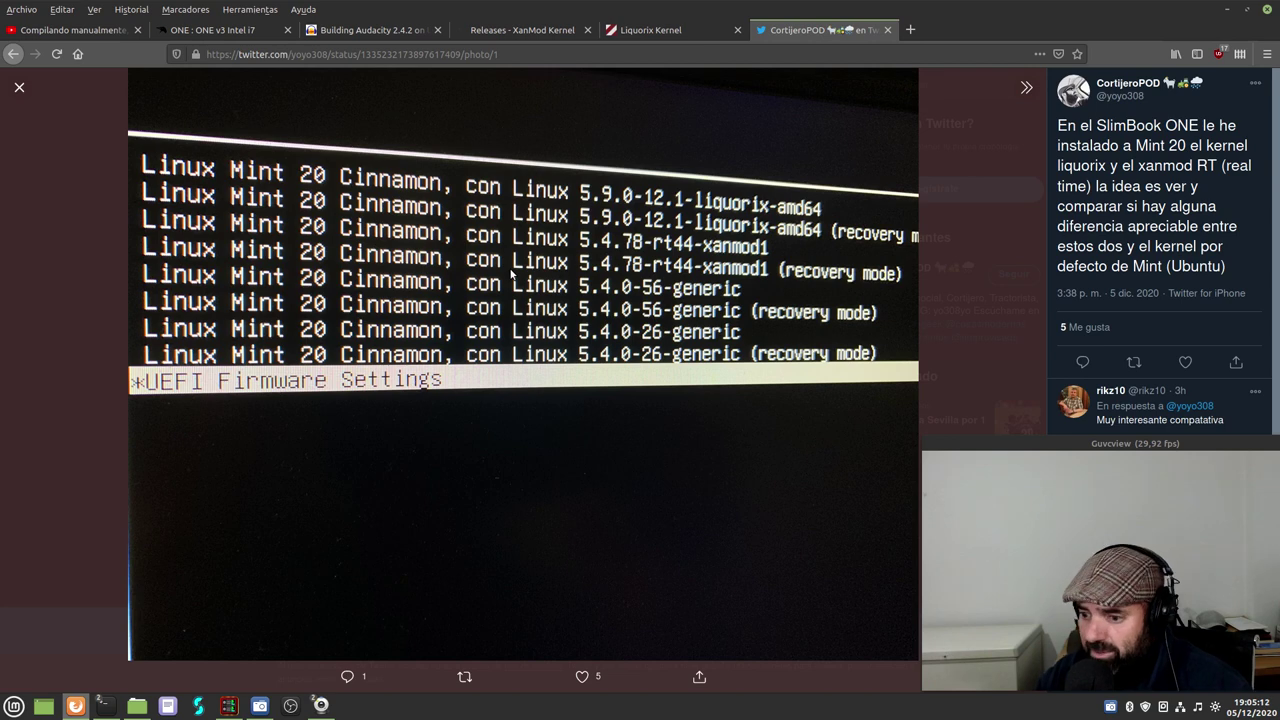
- Compare the Liquorix tuning page, the tweet's boot menu photo and the introduction of the XanMod page
{"action": "left_click", "coordinate": [667, 33]}
{"action": "scroll", "coordinate": [594, 100], "scroll_direction": "up", "scroll_amount": 3}
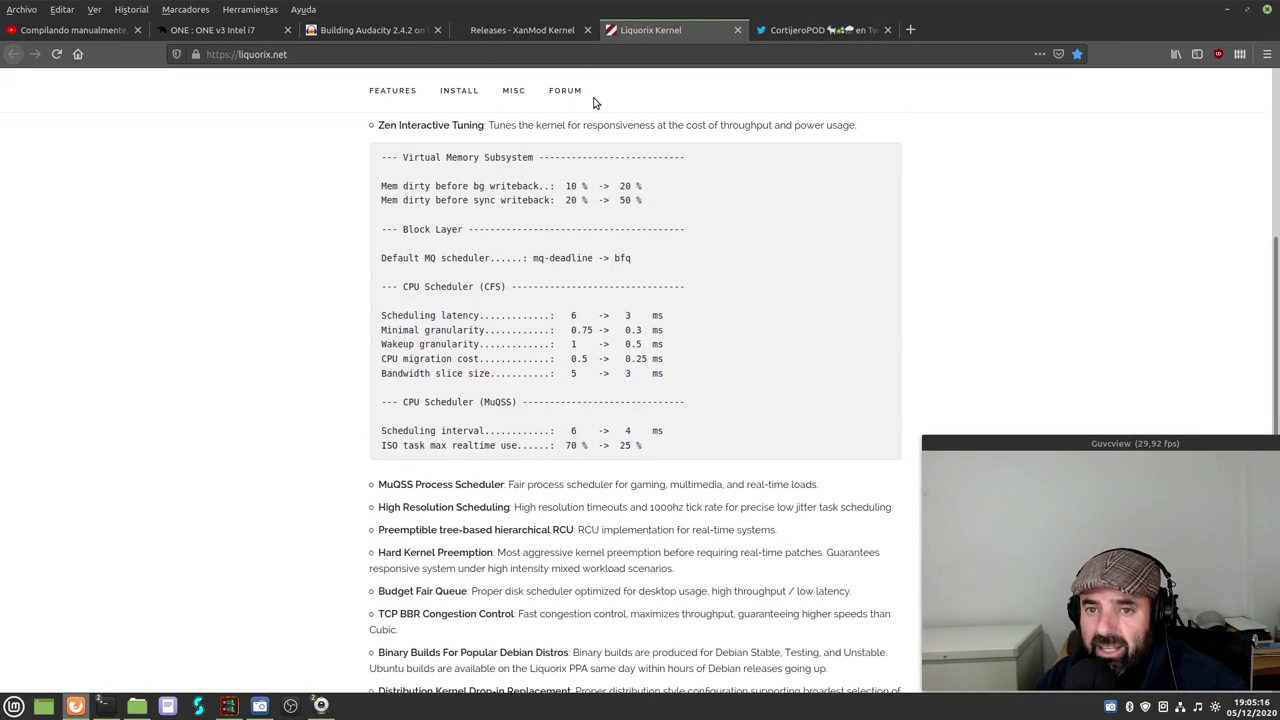
{"action": "left_click", "coordinate": [815, 30]}
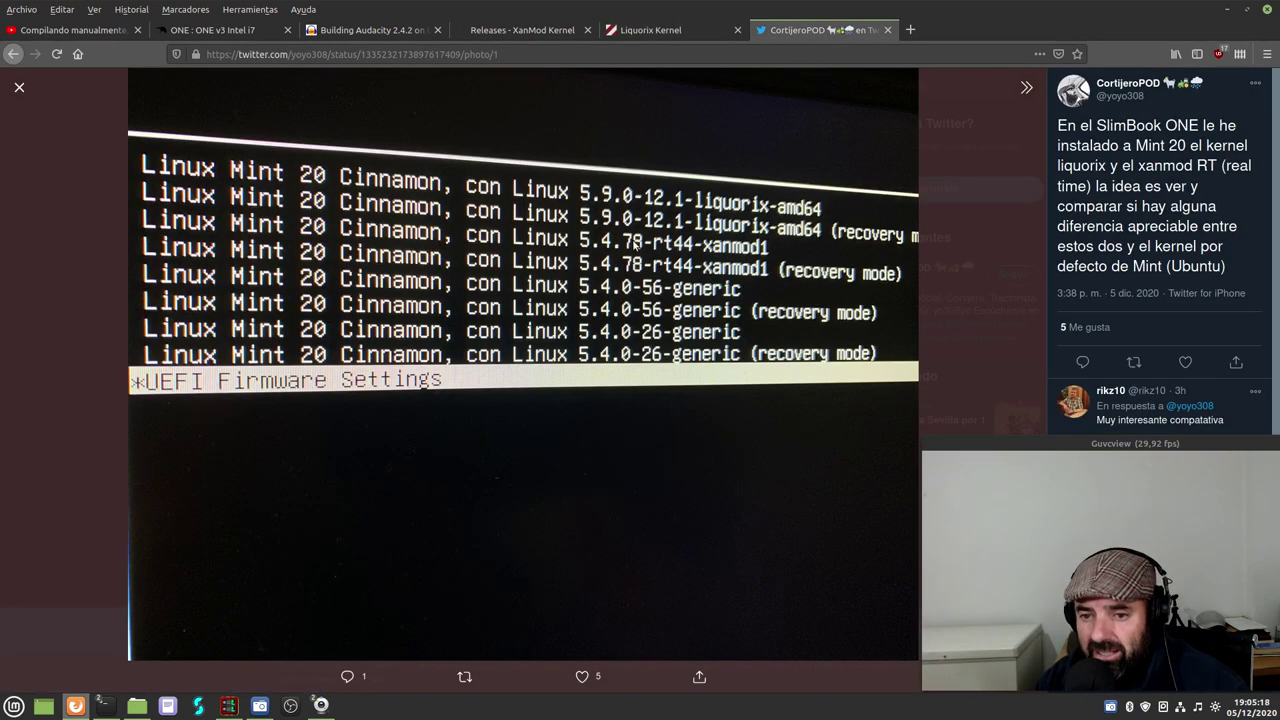
{"action": "left_click", "coordinate": [532, 33]}
{"action": "scroll", "coordinate": [568, 342], "scroll_direction": "up", "scroll_amount": 10}
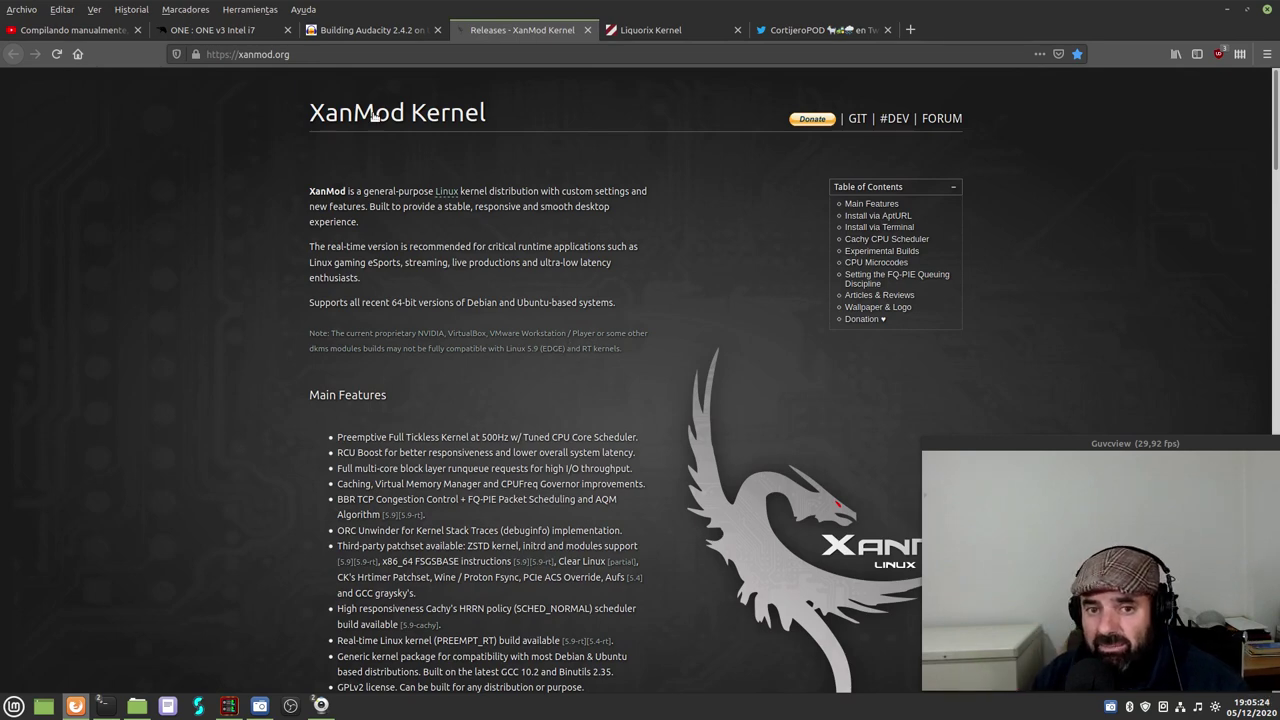
{"action": "left_click", "coordinate": [1227, 10]}
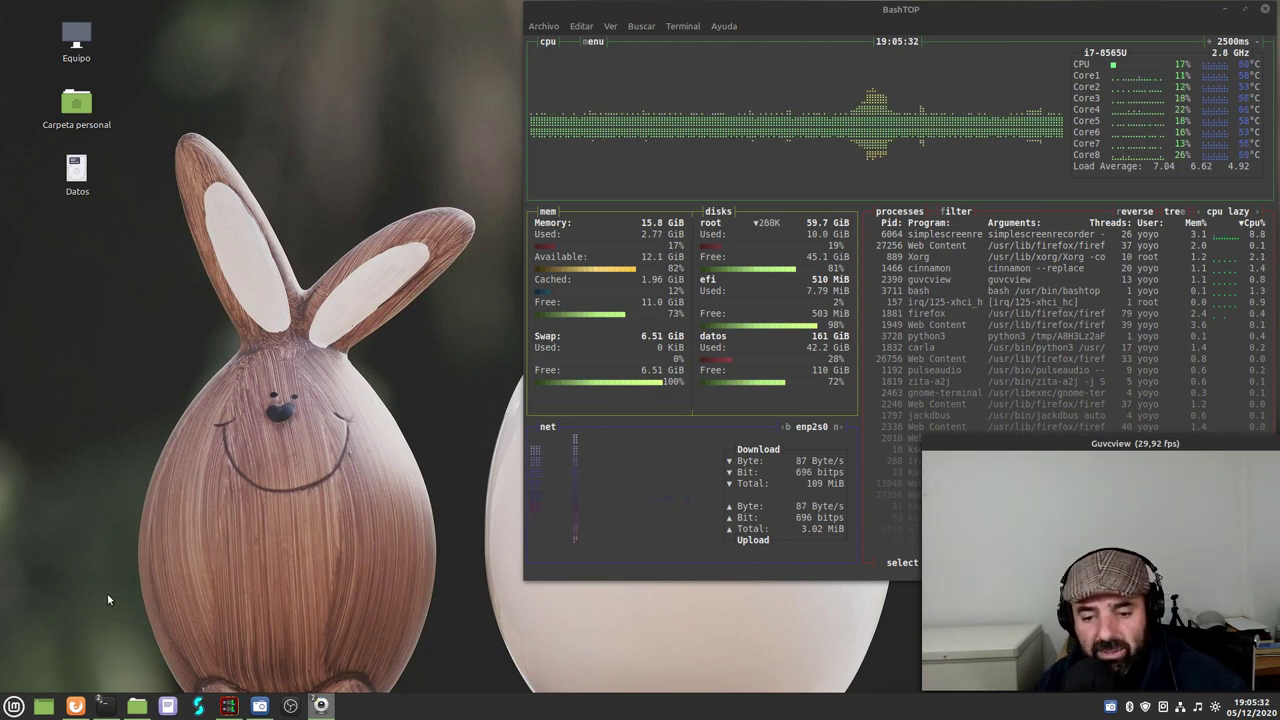
{"action": "left_click", "coordinate": [75, 706]}
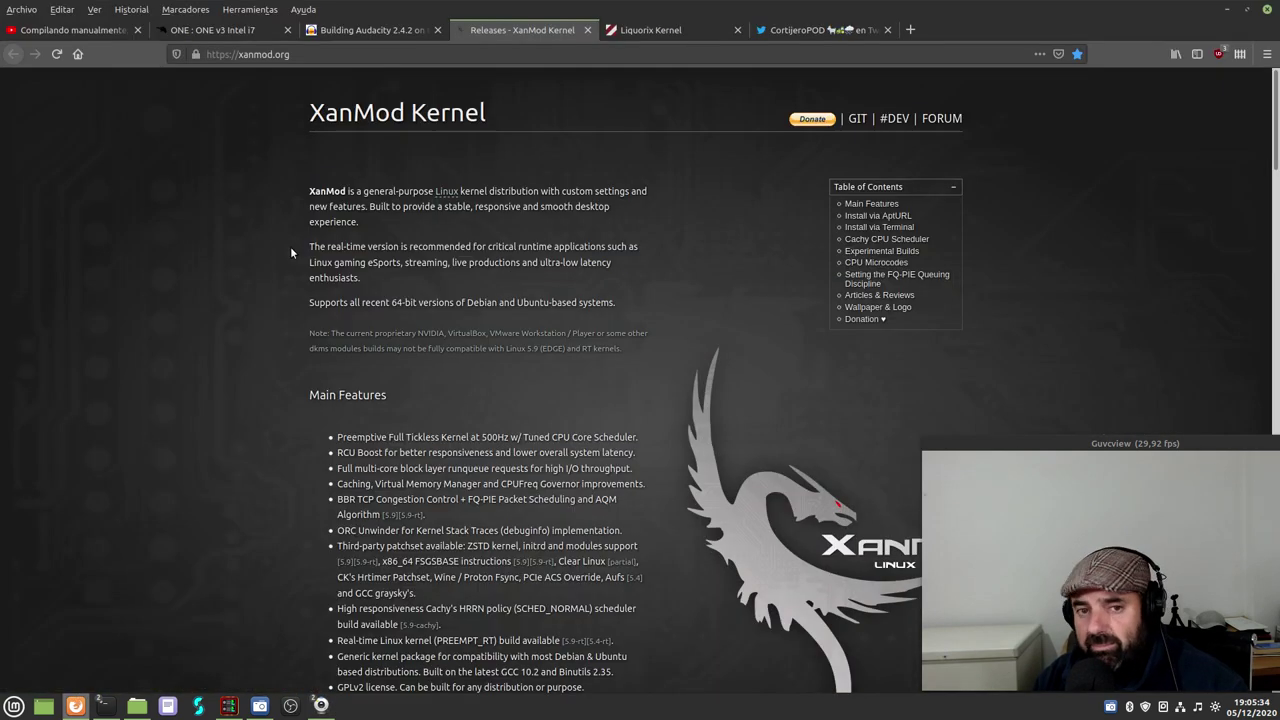
- Copy the command that installs all required dependencies at once from the Audacity 2.4.2 build guide on the forum
{"action": "left_click", "coordinate": [365, 30]}
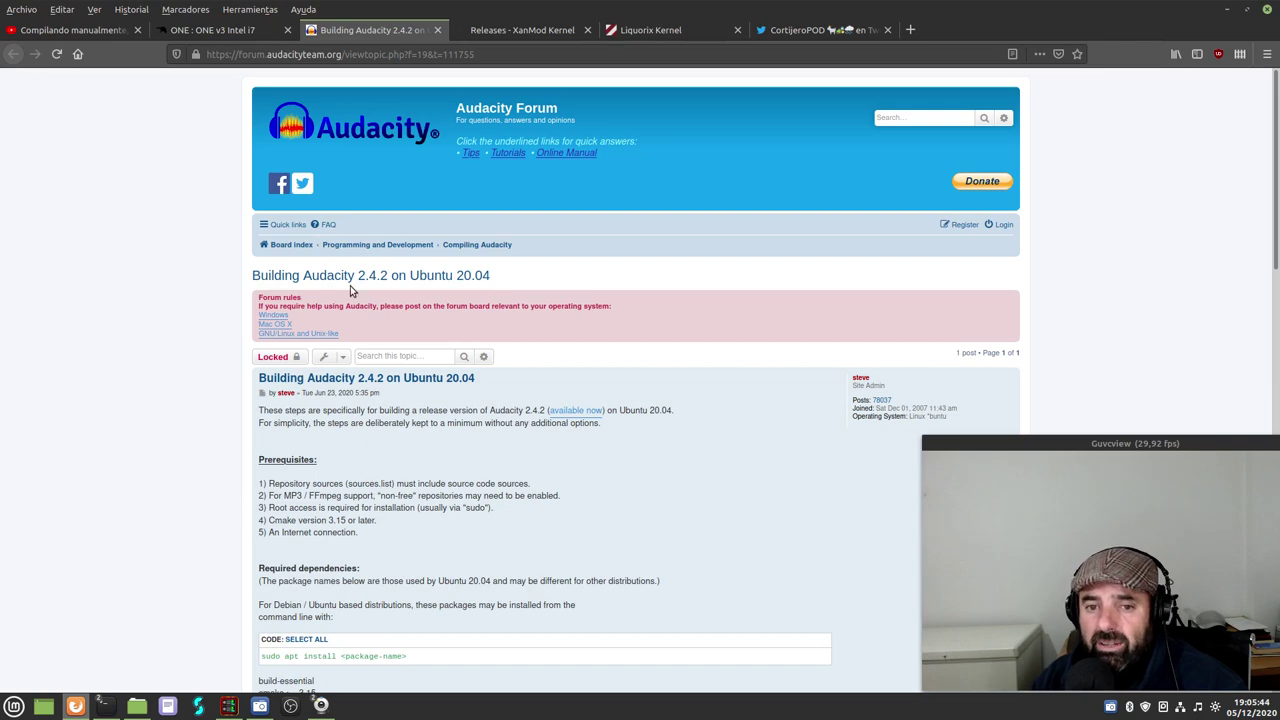
{"action": "scroll", "coordinate": [135, 398], "scroll_direction": "down", "scroll_amount": 3}
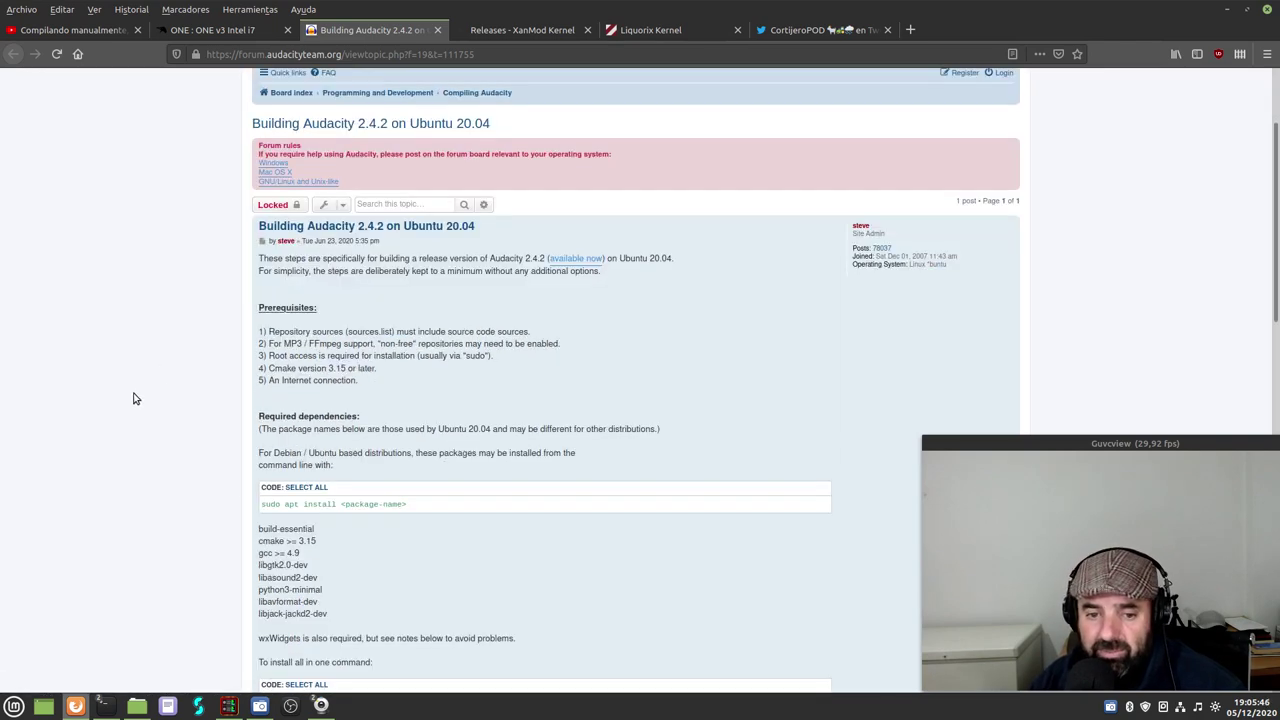
{"action": "scroll", "coordinate": [170, 389], "scroll_direction": "up", "scroll_amount": 3}
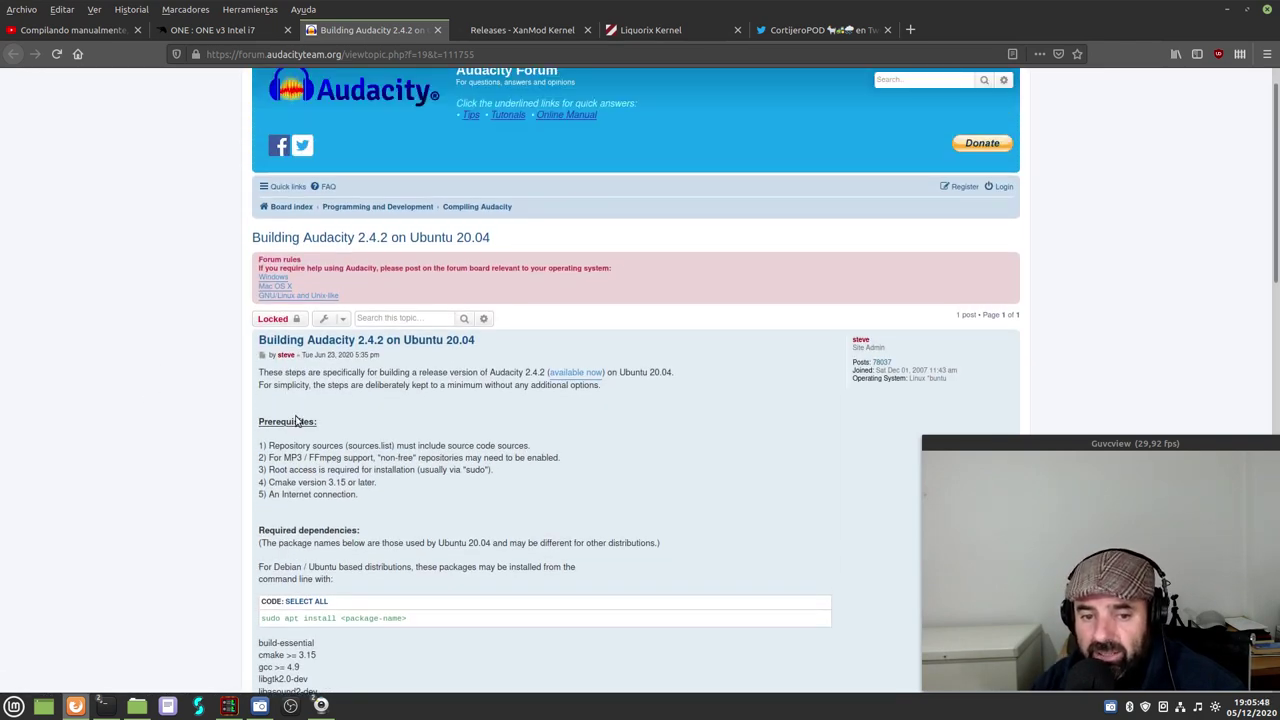
{"action": "scroll", "coordinate": [300, 430], "scroll_direction": "down", "scroll_amount": 4}
{"action": "scroll", "coordinate": [346, 438], "scroll_direction": "down", "scroll_amount": 3}
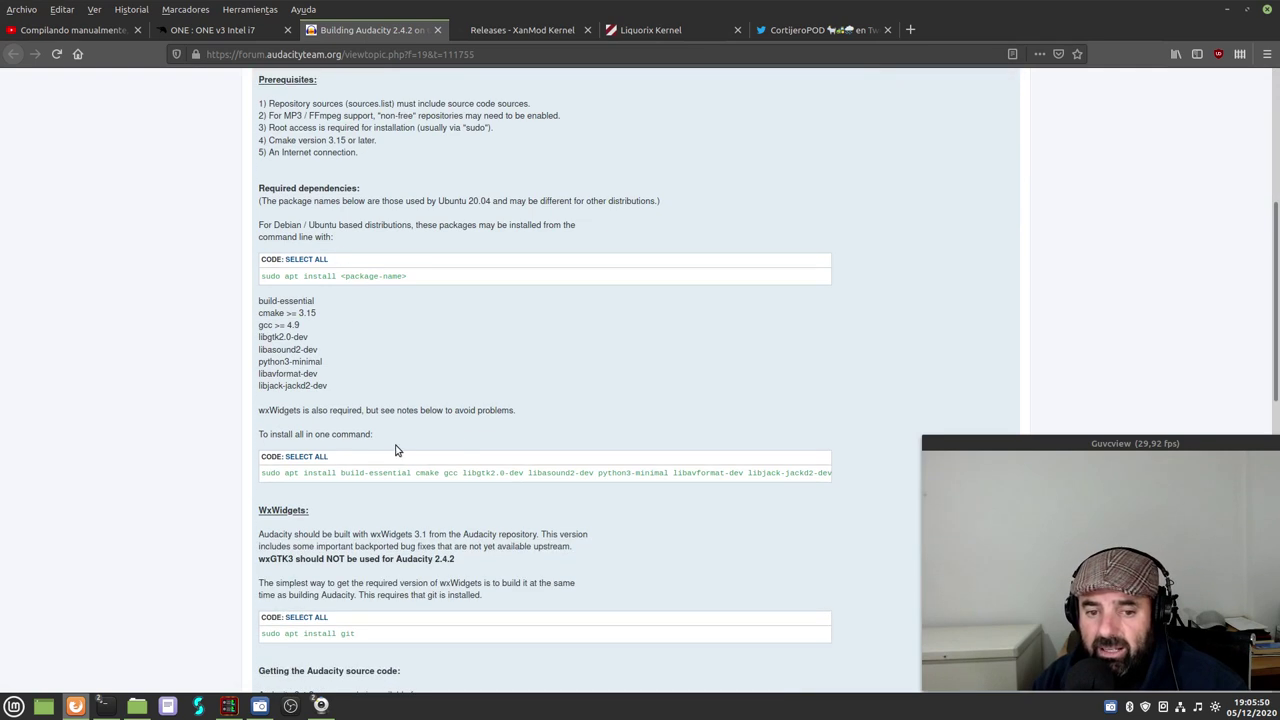
{"action": "left_click_drag", "start_coordinate": [262, 474], "coordinate": [825, 477]}
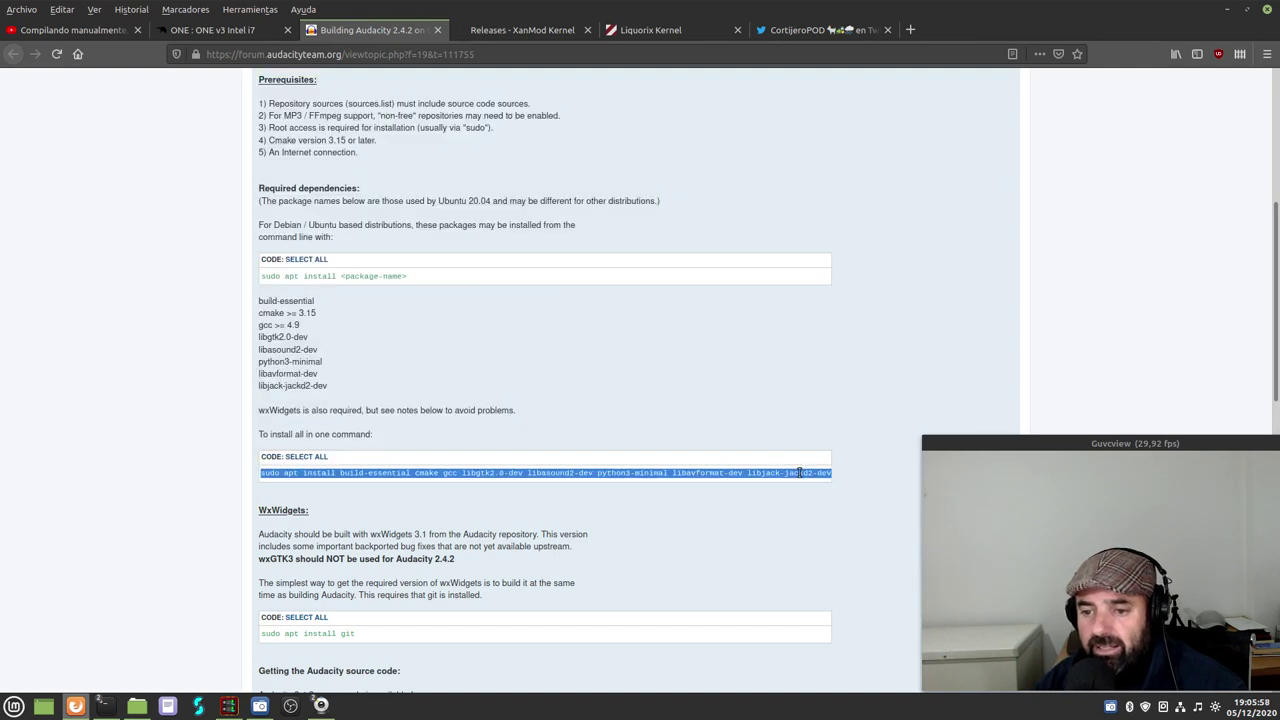
{"action": "right_click", "coordinate": [800, 472]}
{"action": "left_click", "coordinate": [824, 484]}
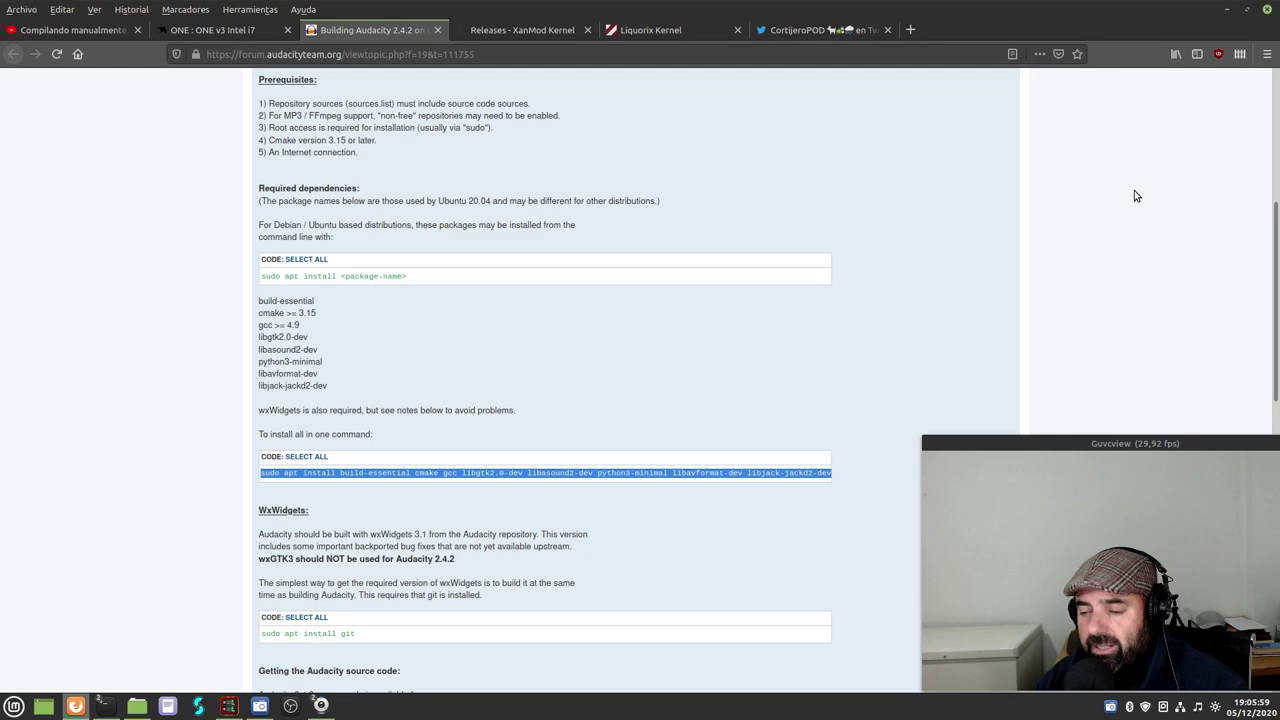
- Switch to the terminal showing the neofetch output, widen its window and place it below the BashTOP CPU graph
{"action": "left_click", "coordinate": [1227, 12]}
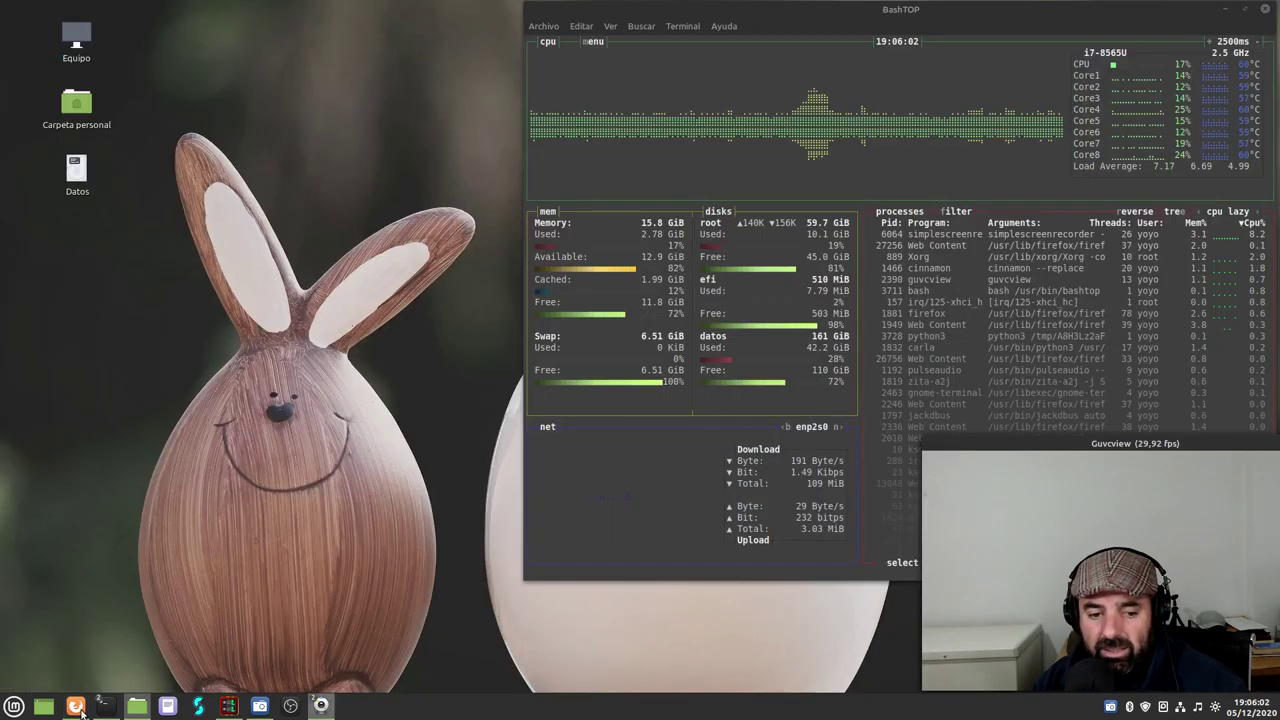
{"action": "mouse_move", "coordinate": [104, 710]}
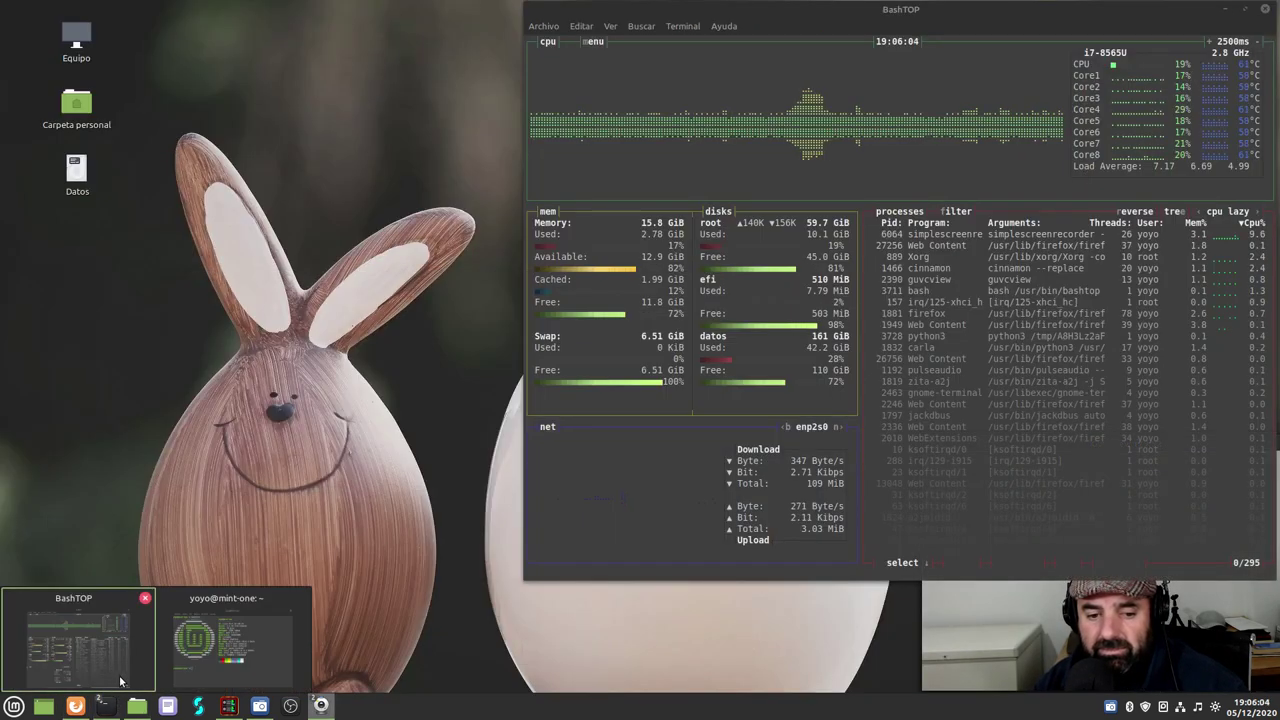
{"action": "left_click", "coordinate": [200, 648]}
{"action": "left_click_drag", "start_coordinate": [648, 146], "coordinate": [520, 59]}
{"action": "left_click_drag", "start_coordinate": [627, 448], "coordinate": [872, 381]}
{"action": "left_click_drag", "start_coordinate": [535, 68], "coordinate": [562, 346]}
- Paste and run the copied dependency install command in the terminal, entering the sudo password and accepting the installation
{"action": "right_click", "coordinate": [349, 628]}
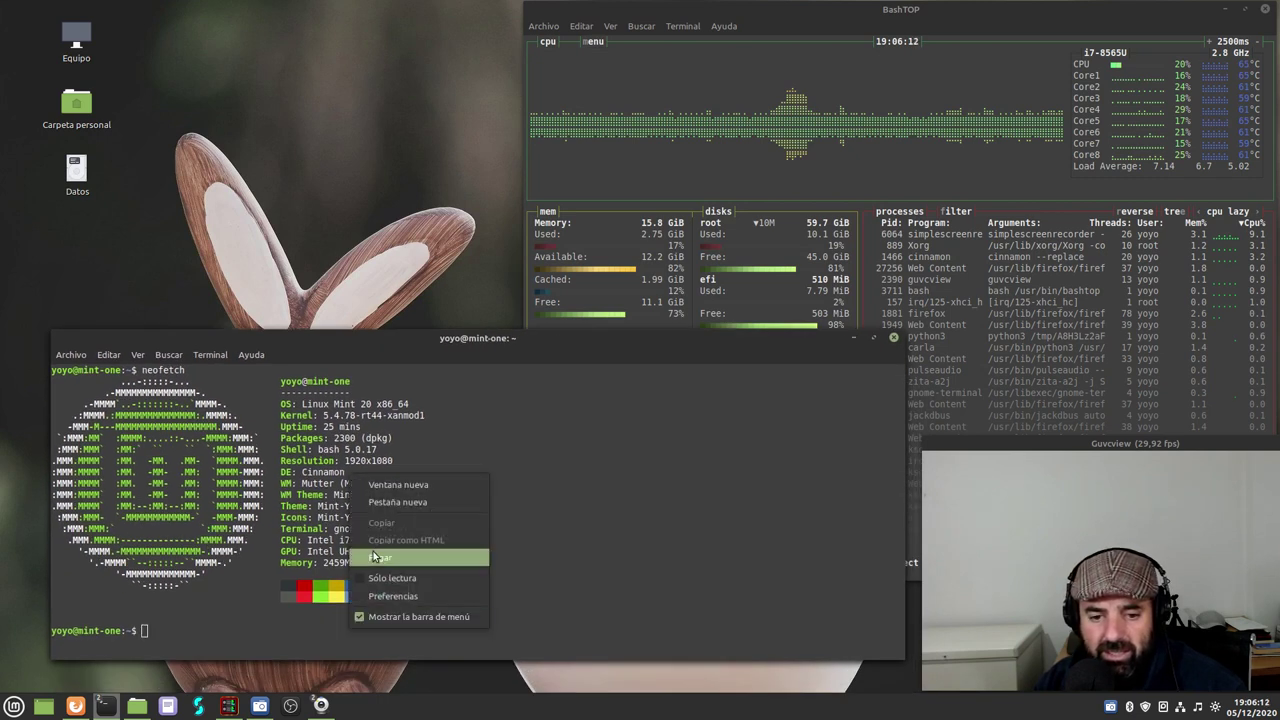
{"action": "left_click", "coordinate": [373, 556]}
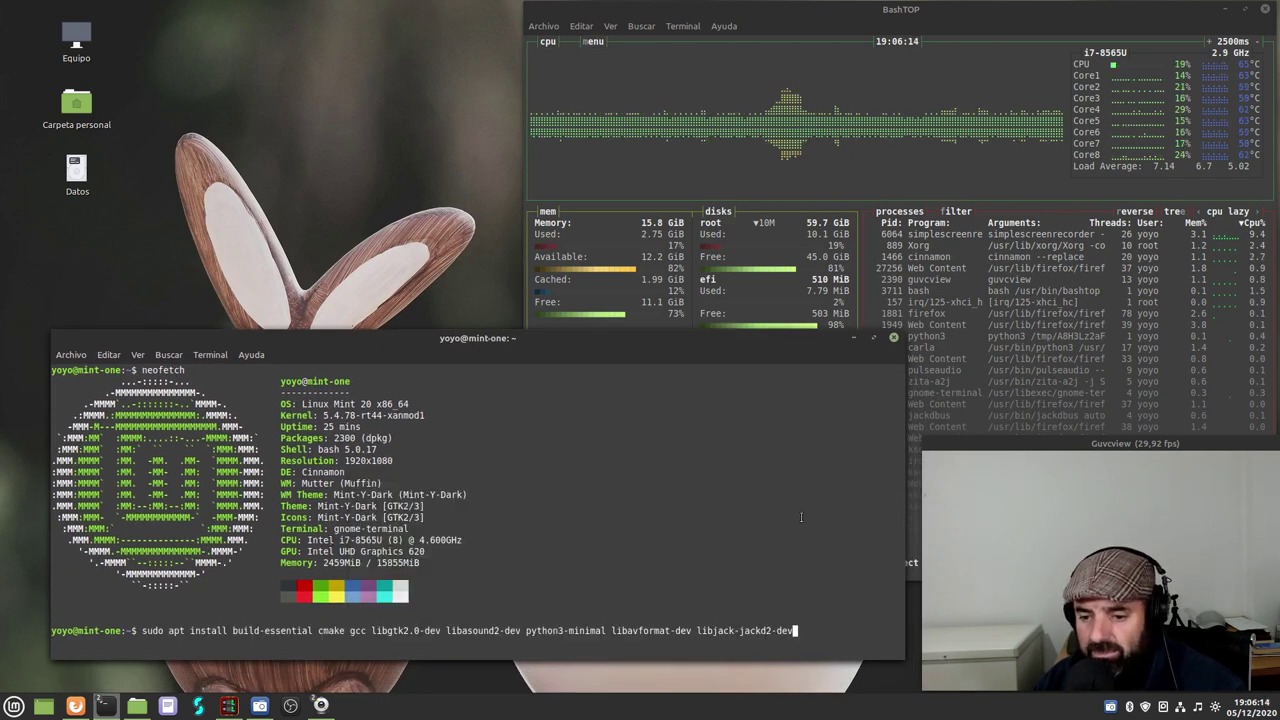
{"action": "key", "text": "Return"}
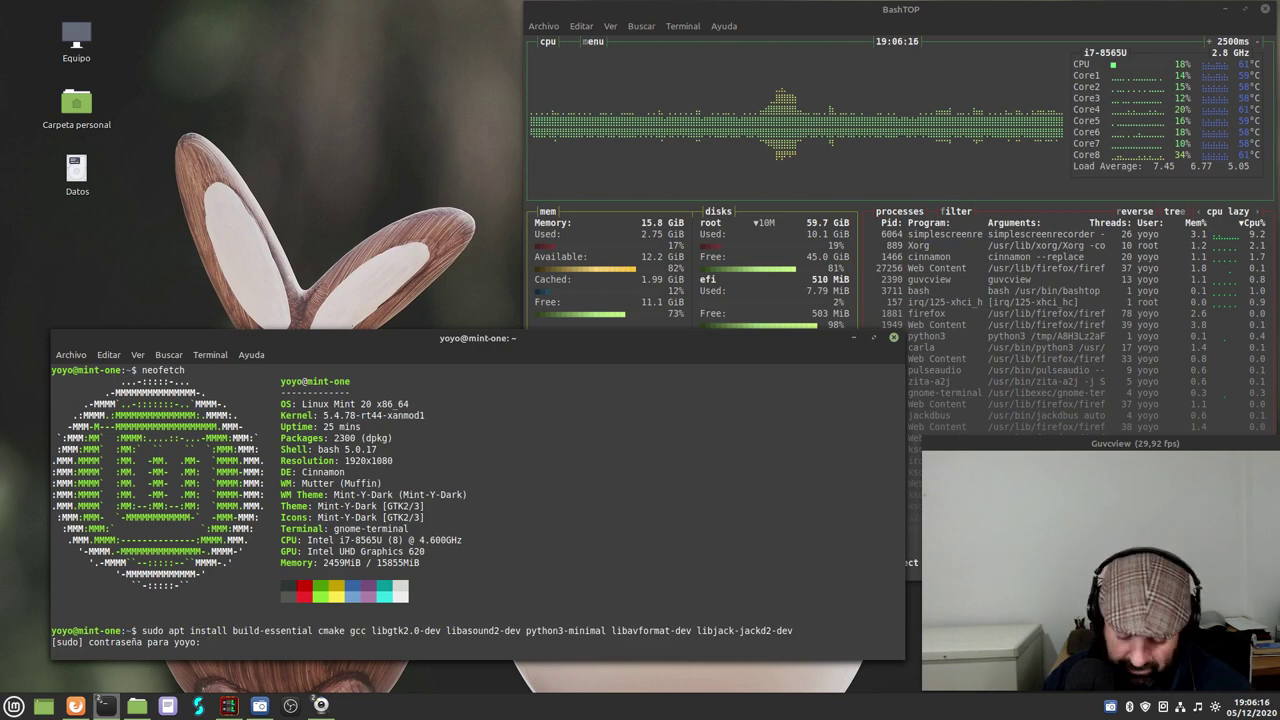
{"action": "type", "text": "******"}
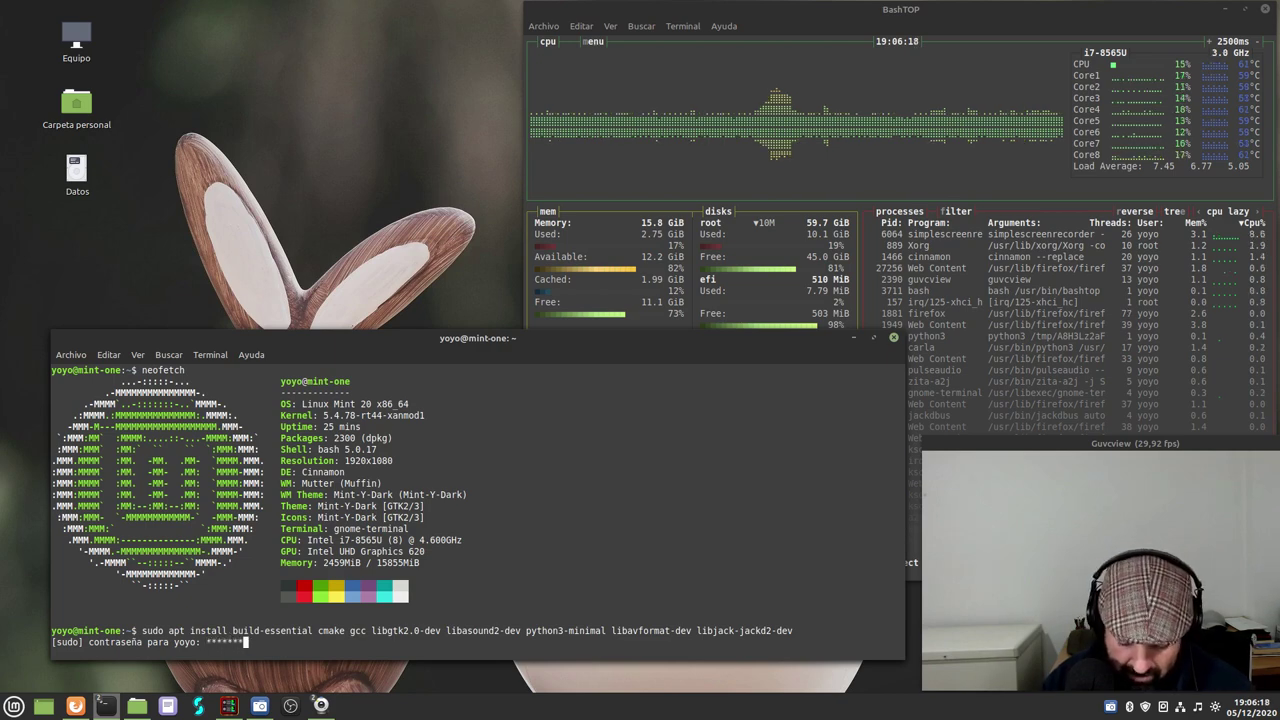
{"action": "key", "text": "Return"}
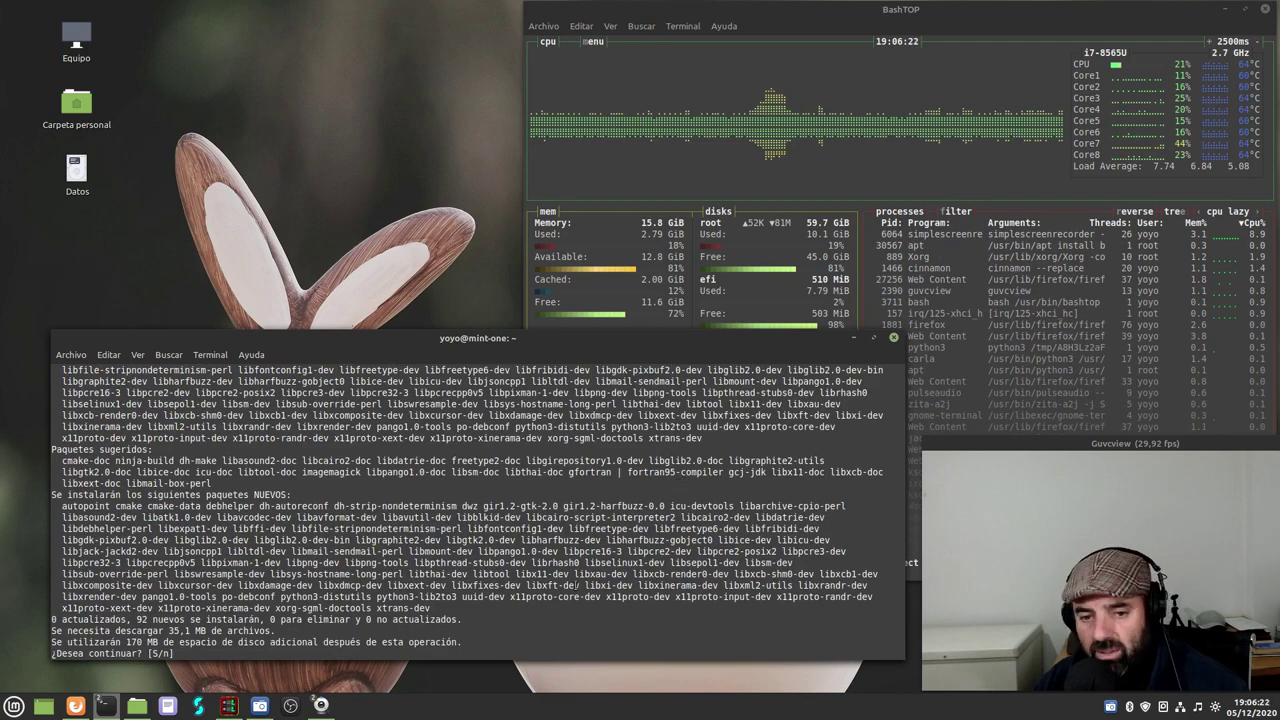
{"action": "key", "text": "Return"}
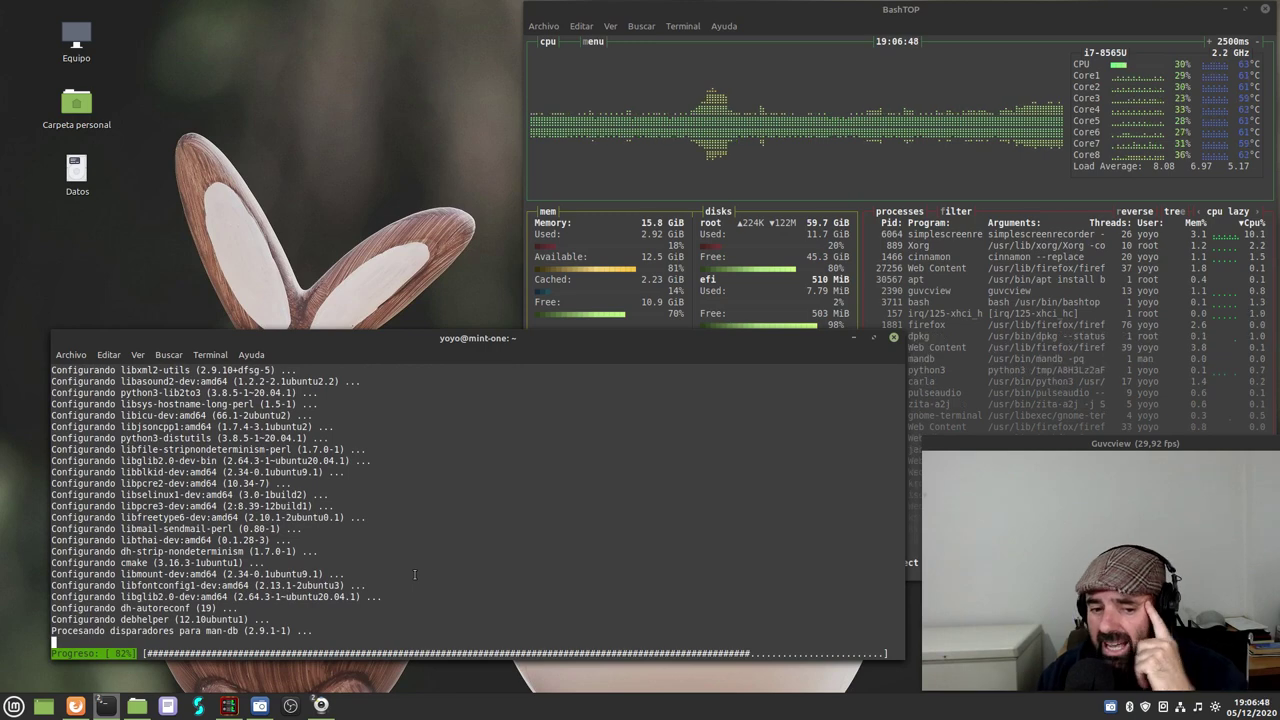
- Switch back to the browser and try to open ubuntuhamdbook.org in a new tab
{"action": "left_click", "coordinate": [75, 706]}
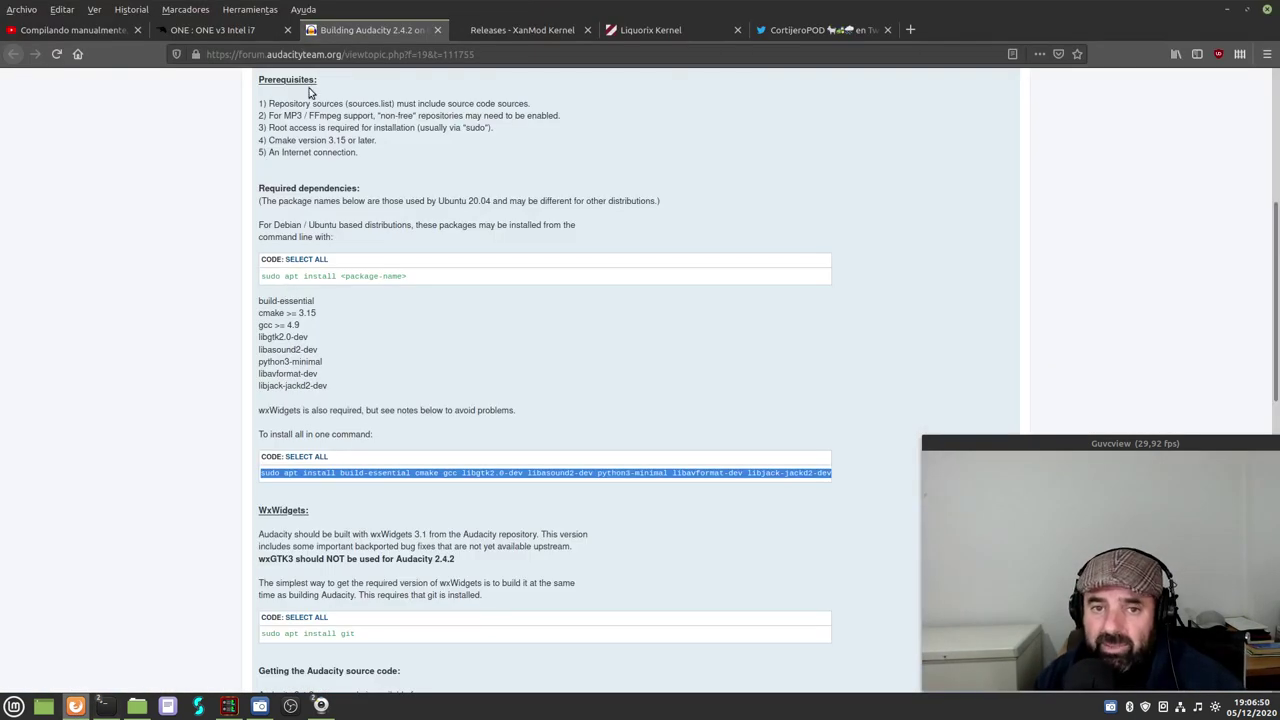
{"action": "left_click", "coordinate": [910, 29]}
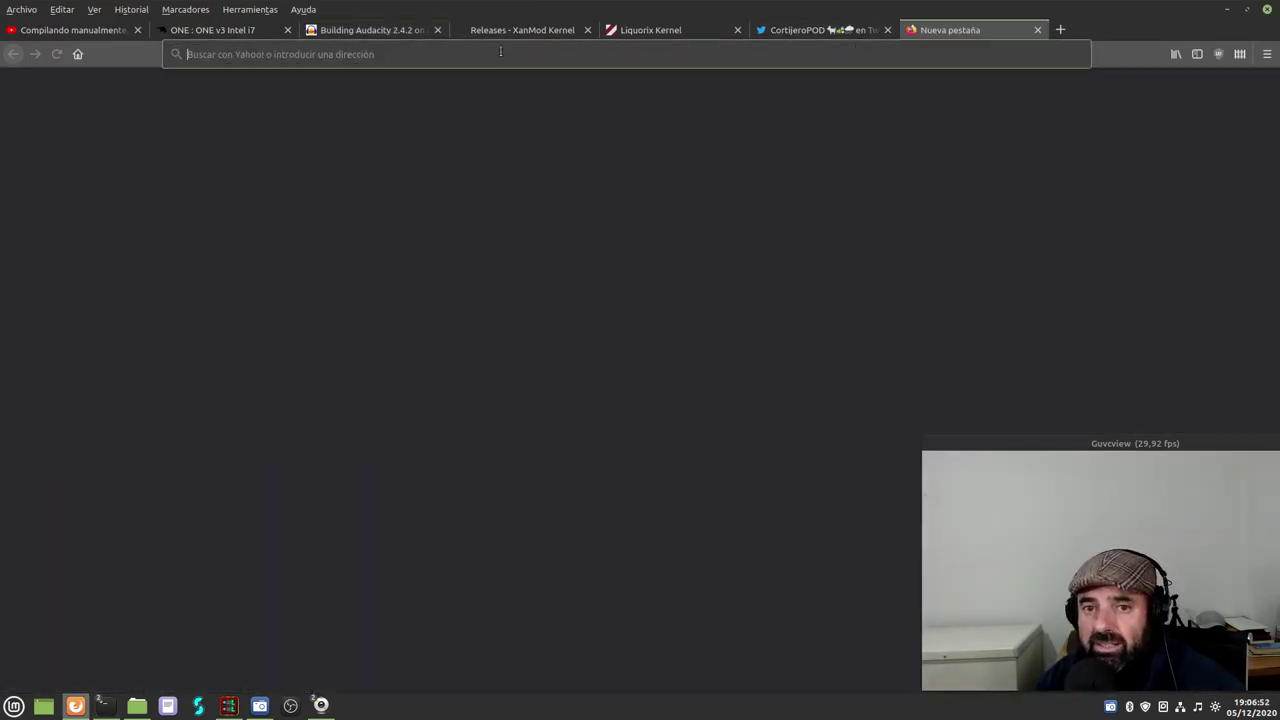
{"action": "left_click", "coordinate": [500, 51]}
{"action": "type", "text": "ubunyu"}
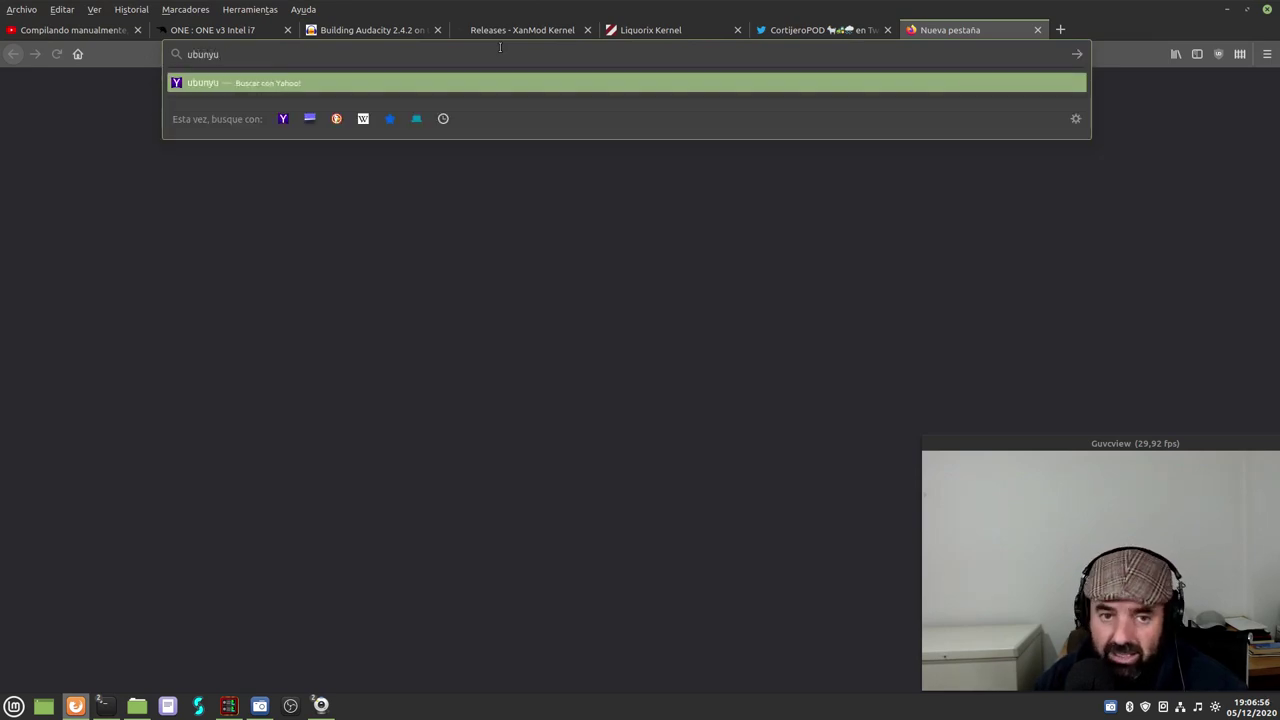
{"action": "key", "text": "BackSpace"}
{"action": "key", "text": "BackSpace"}
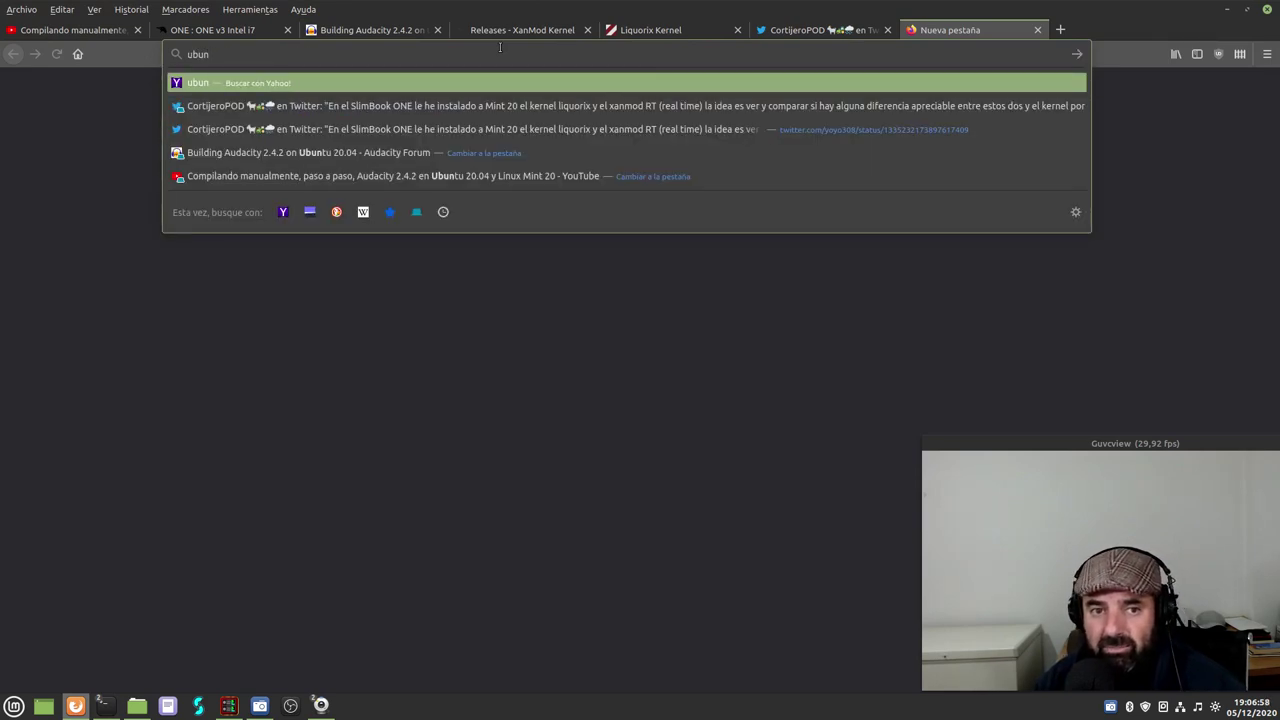
{"action": "type", "text": "tu"}
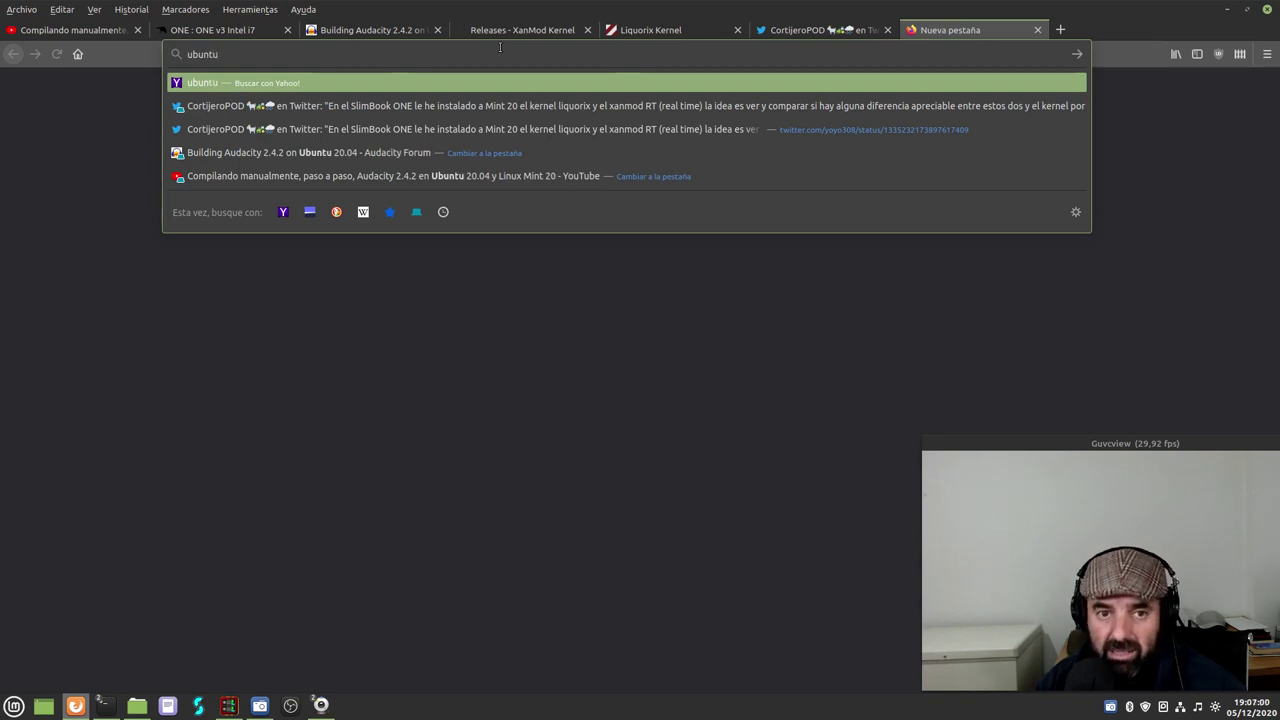
{"action": "type", "text": "hamdb"}
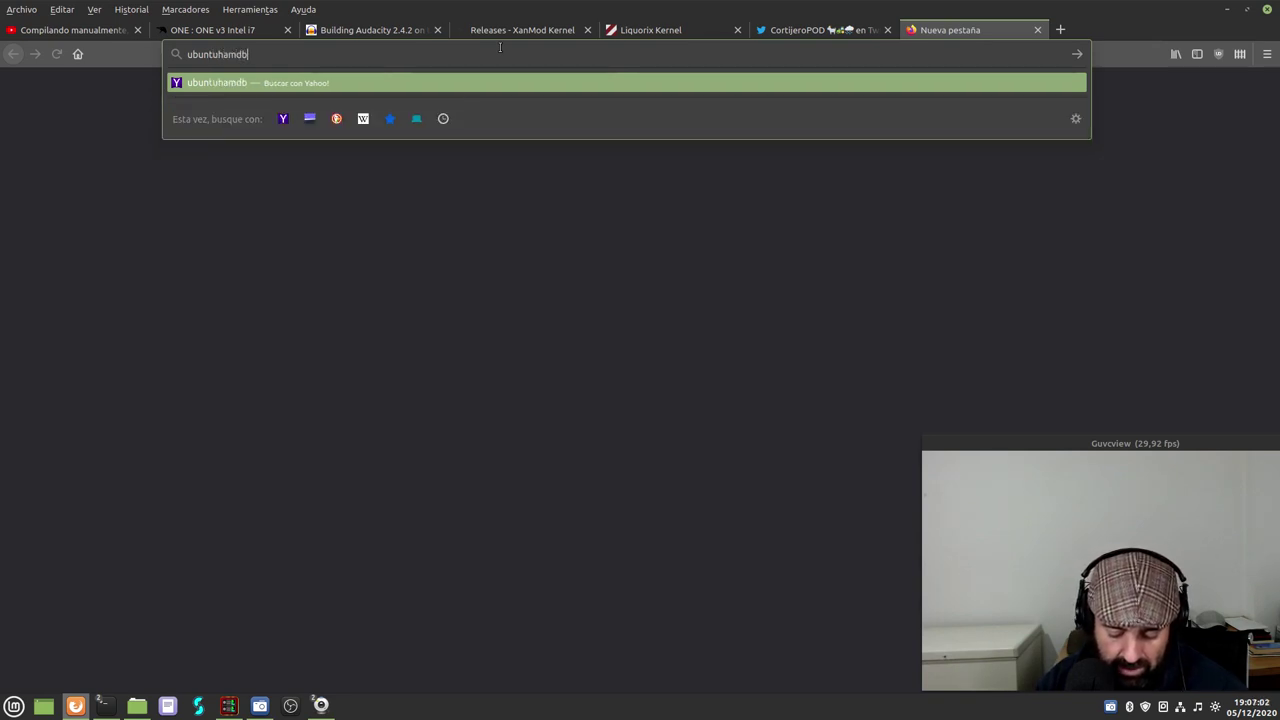
{"action": "type", "text": "ook.org"}
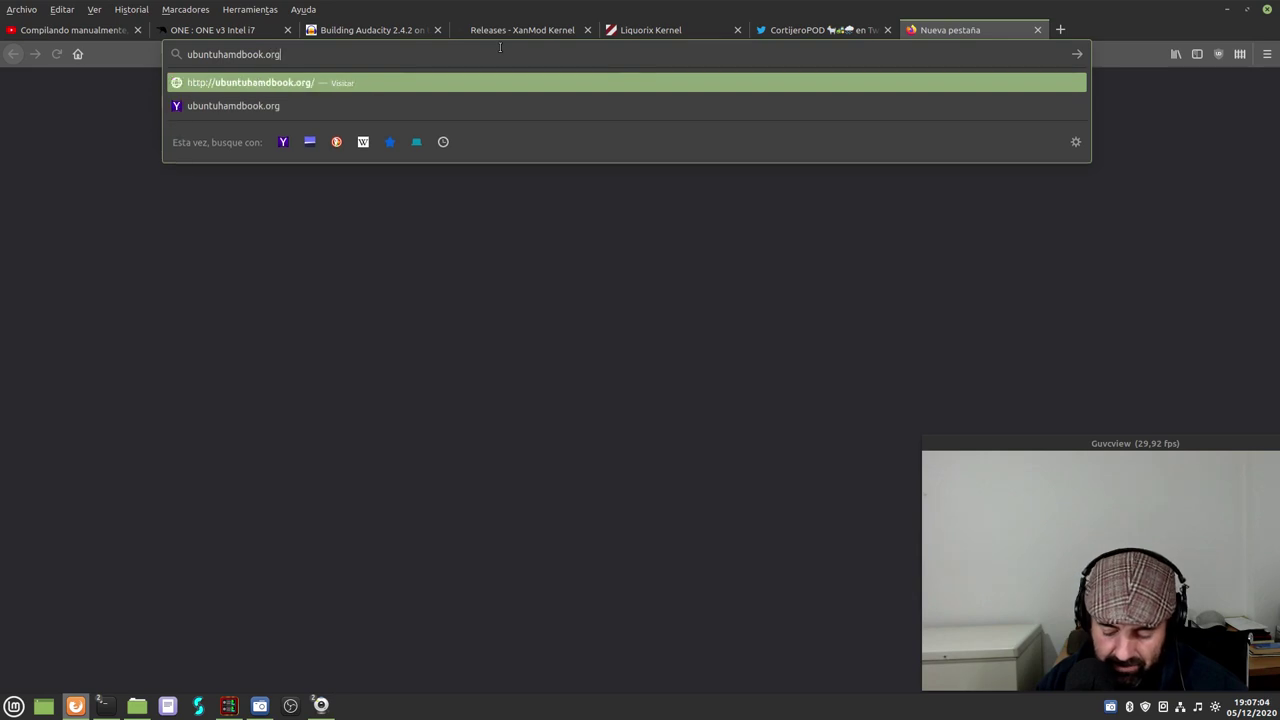
{"action": "key", "text": "Return"}
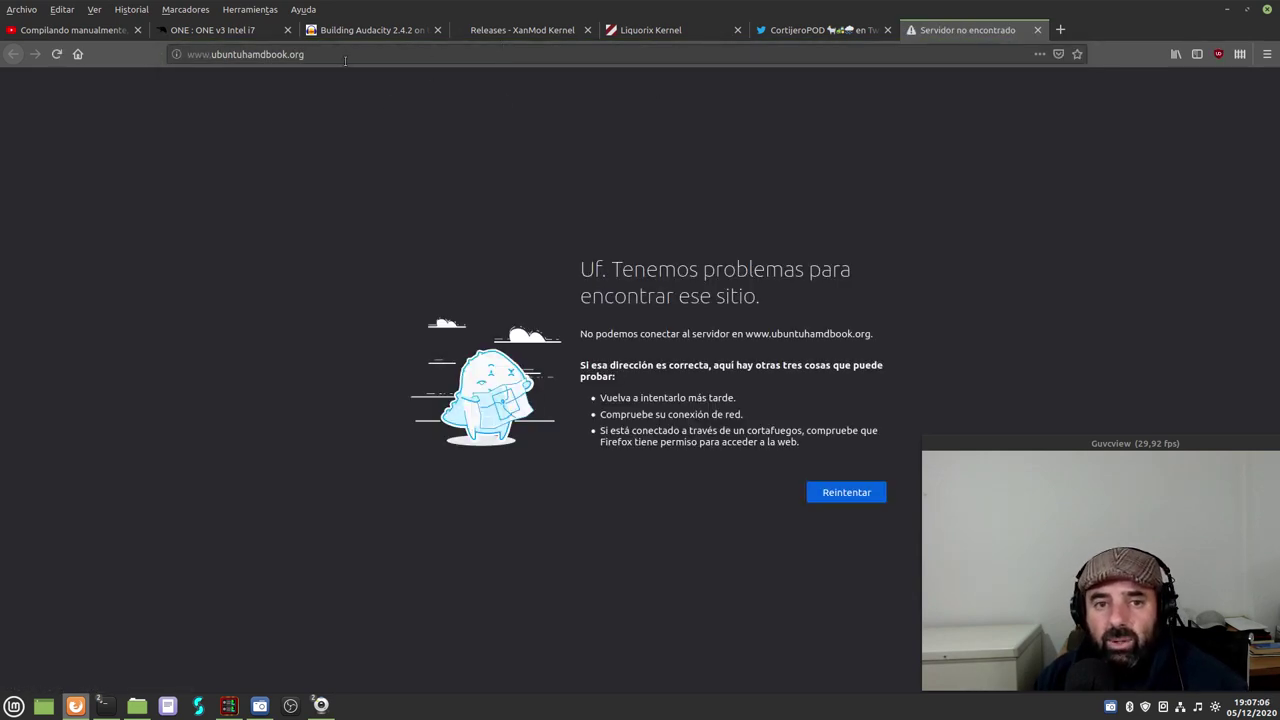
{"action": "left_click", "coordinate": [344, 55]}
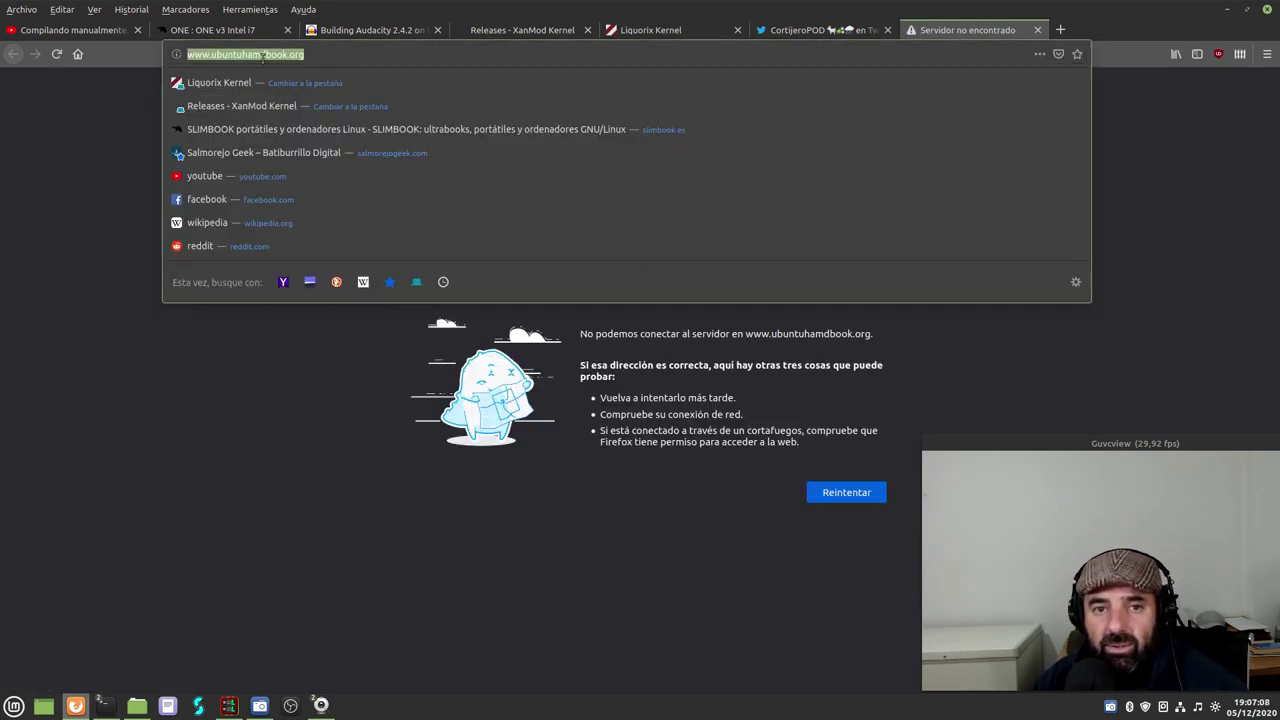
{"action": "left_click", "coordinate": [262, 55]}
{"action": "key", "text": "BackSpace"}
{"action": "type", "text": "n"}
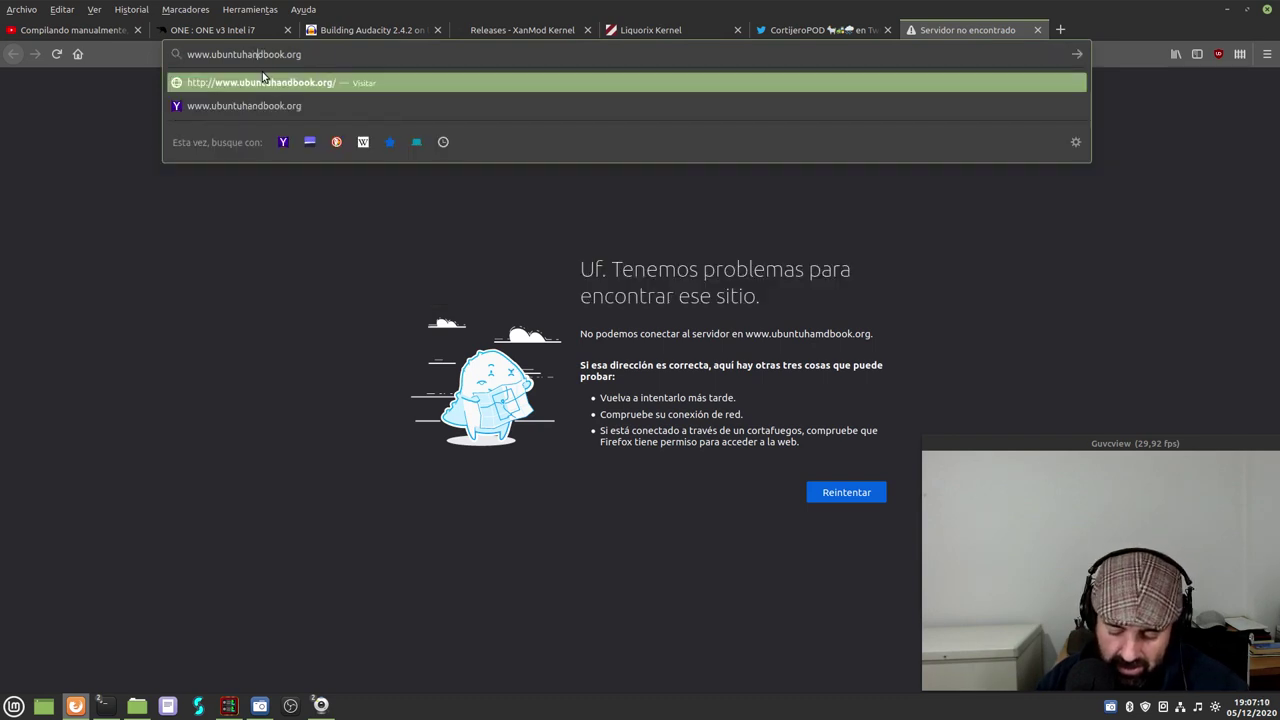
{"action": "key", "text": "Return"}
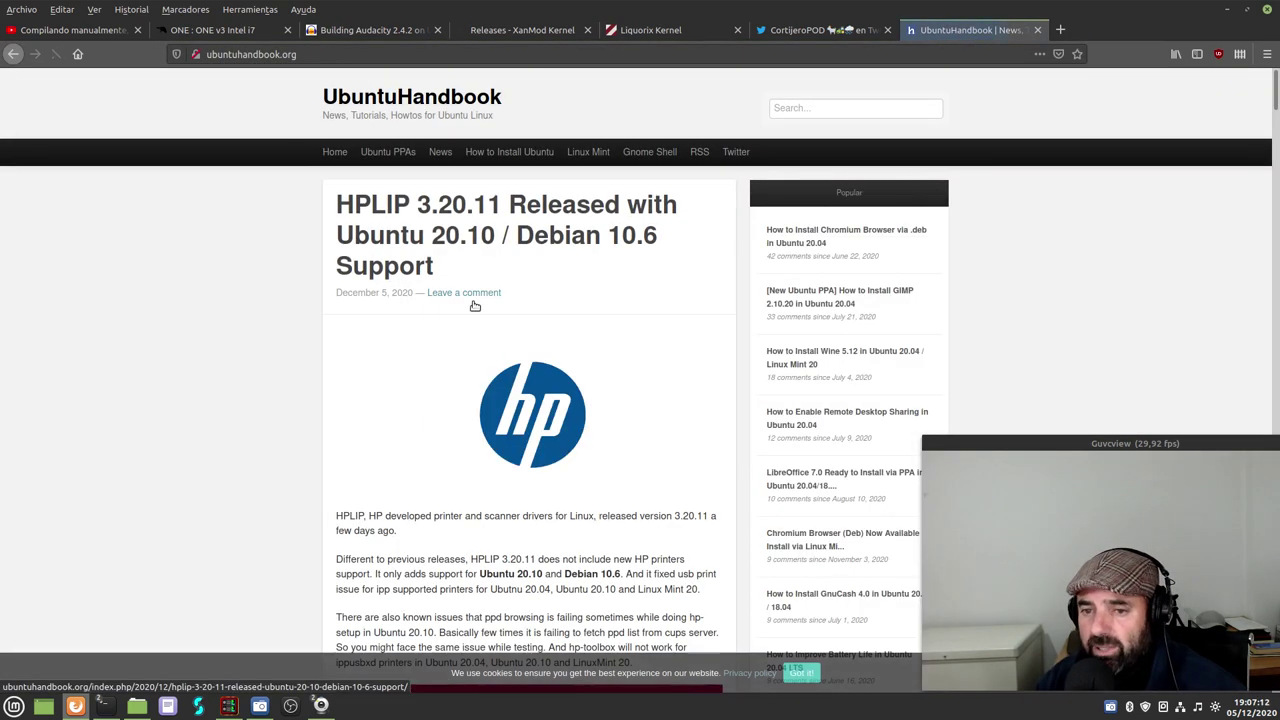
- Search the UbuntuHandbook site for audacity, correcting the misspelled search term
{"action": "left_click", "coordinate": [817, 112]}
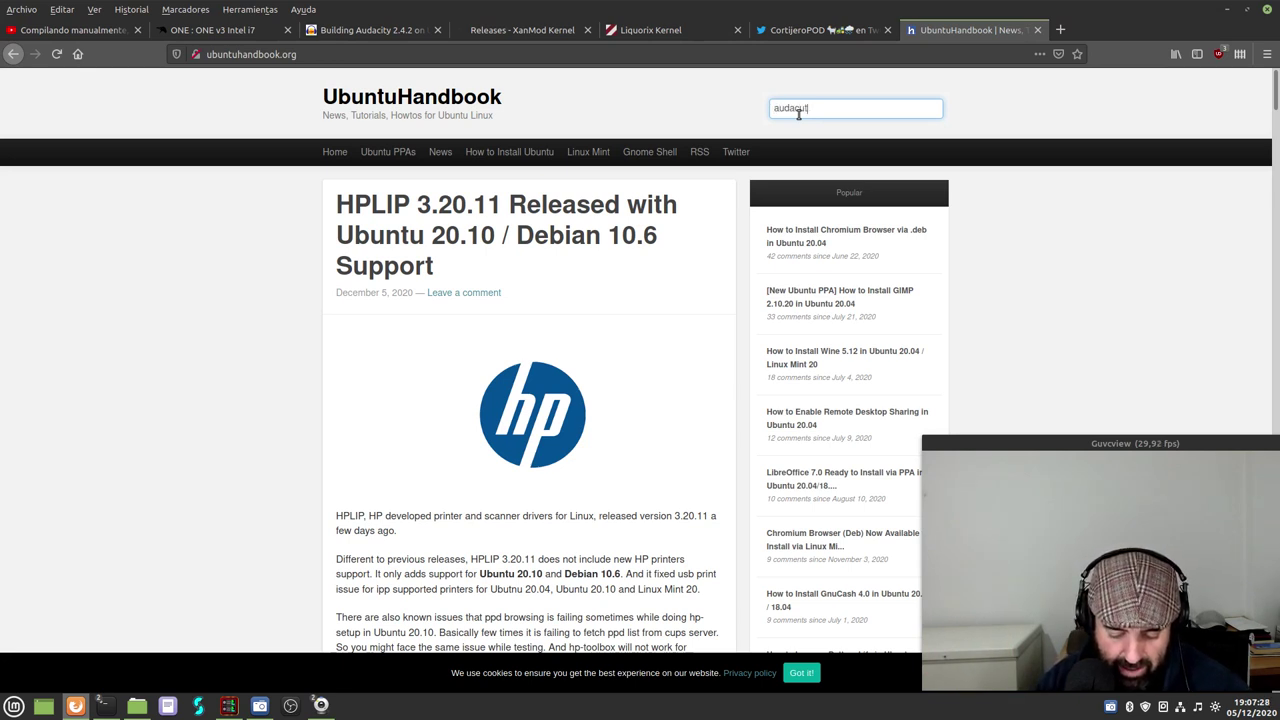
{"action": "type", "text": "y"}
{"action": "key", "text": "Return"}
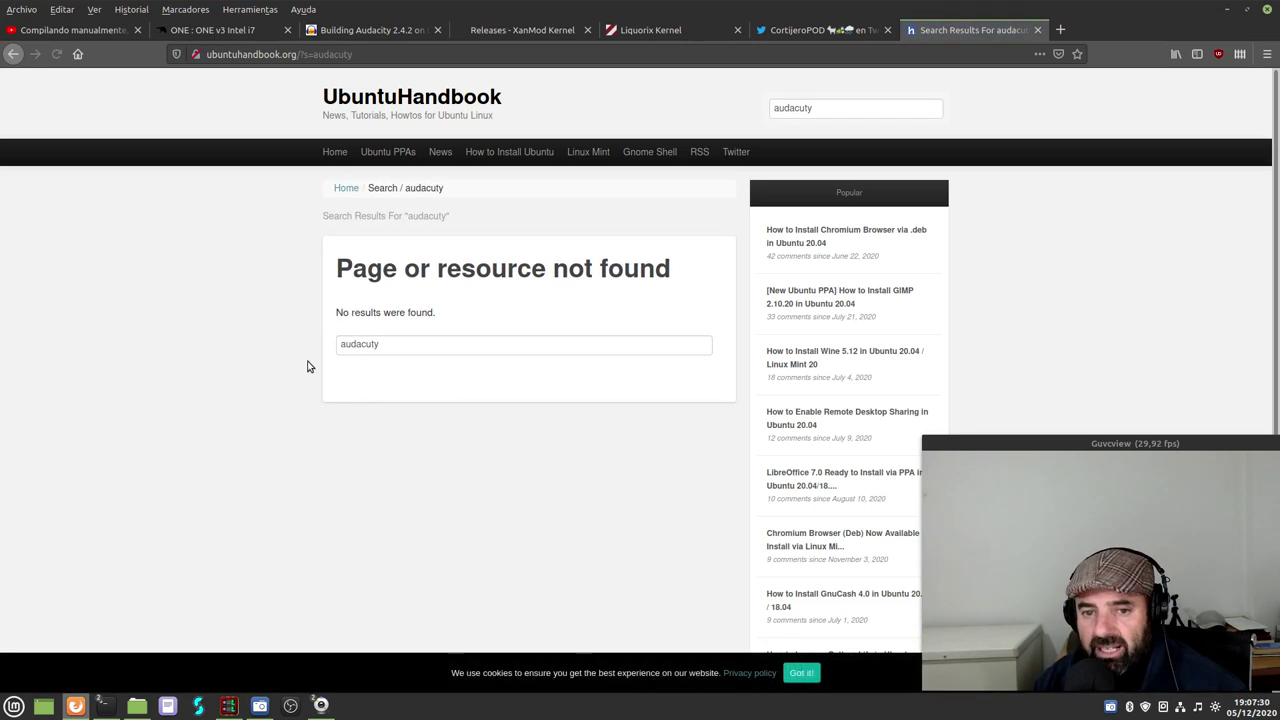
{"action": "left_click", "coordinate": [819, 108]}
{"action": "left_click", "coordinate": [802, 108]}
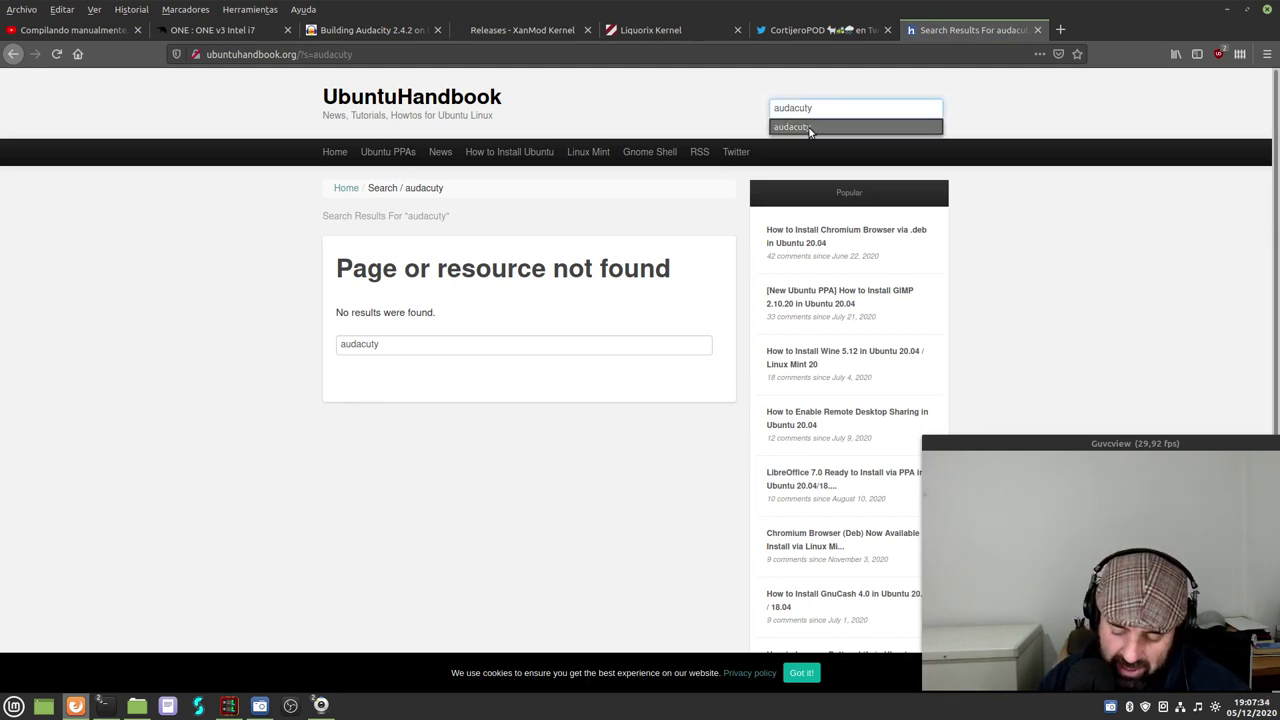
{"action": "key", "text": "Left"}
{"action": "key", "text": "Left"}
{"action": "key", "text": "BackSpace"}
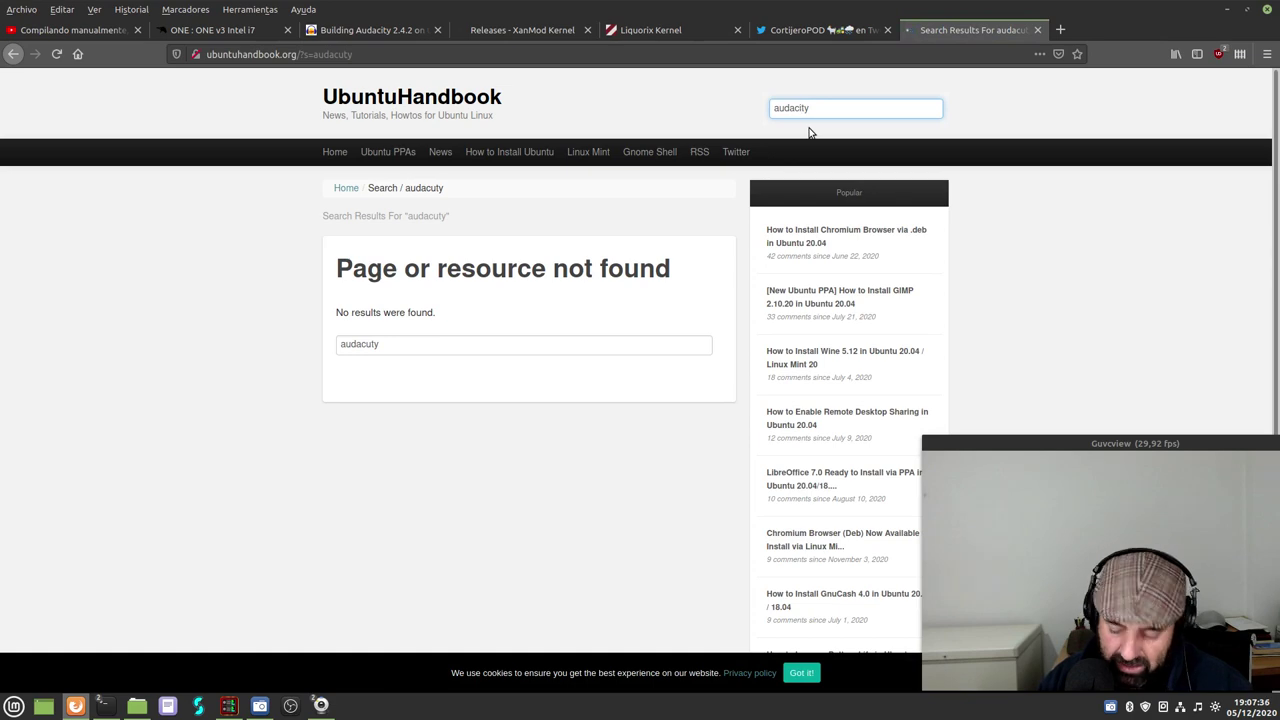
{"action": "key", "text": "Return"}
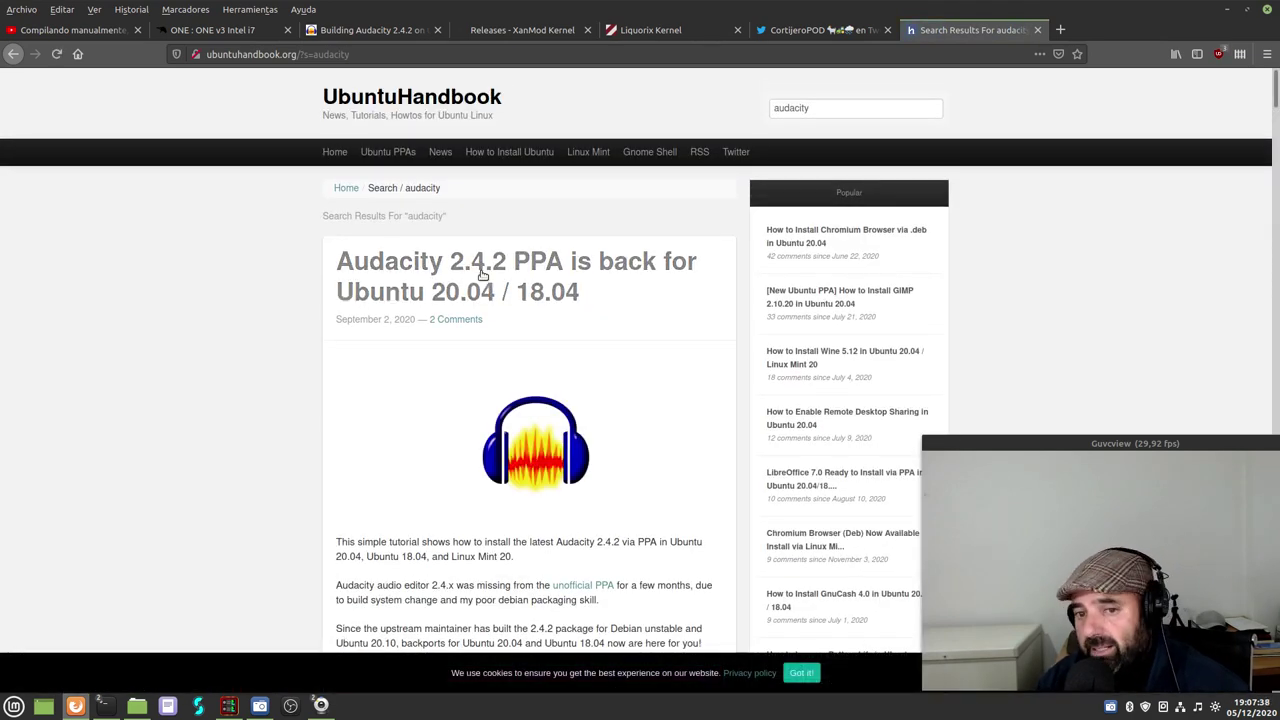
- Open the Audacity 2.4.2 PPA article for Ubuntu 20.04 / 18.04 and review its wxWidgets note and PPA installation instructions
{"action": "left_click", "coordinate": [357, 290]}
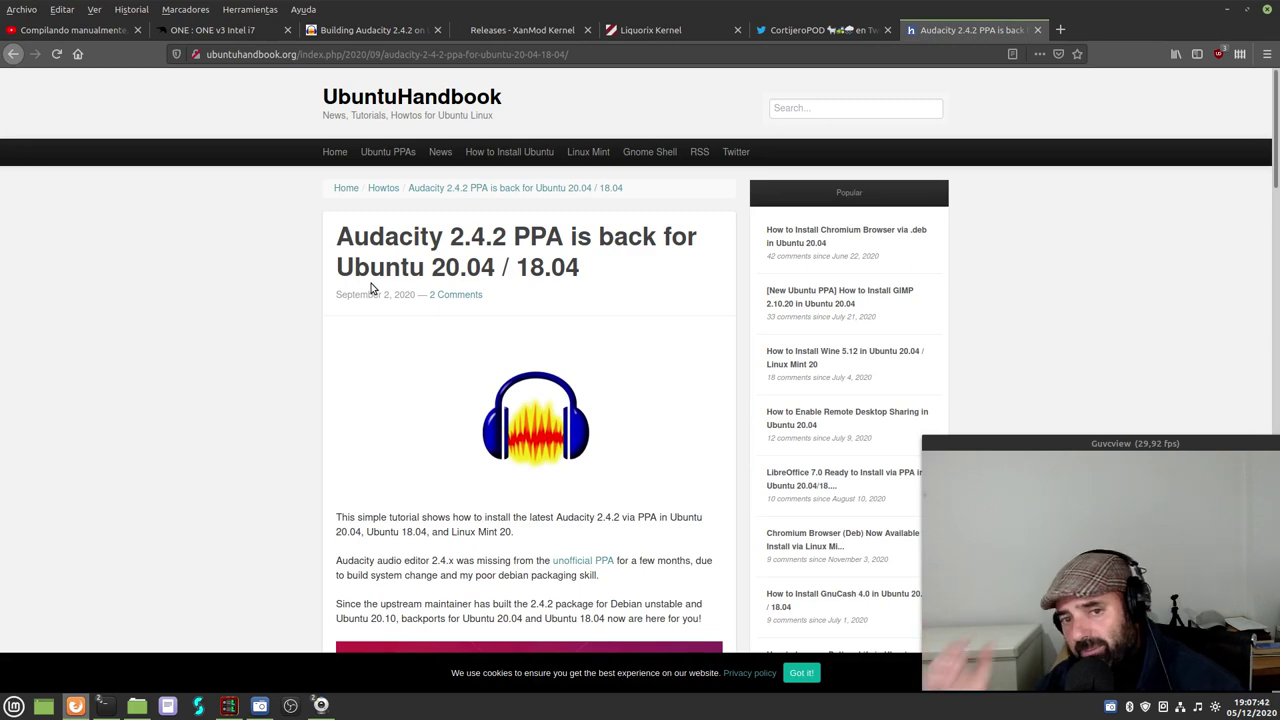
{"action": "scroll", "coordinate": [400, 297], "scroll_direction": "down", "scroll_amount": 5}
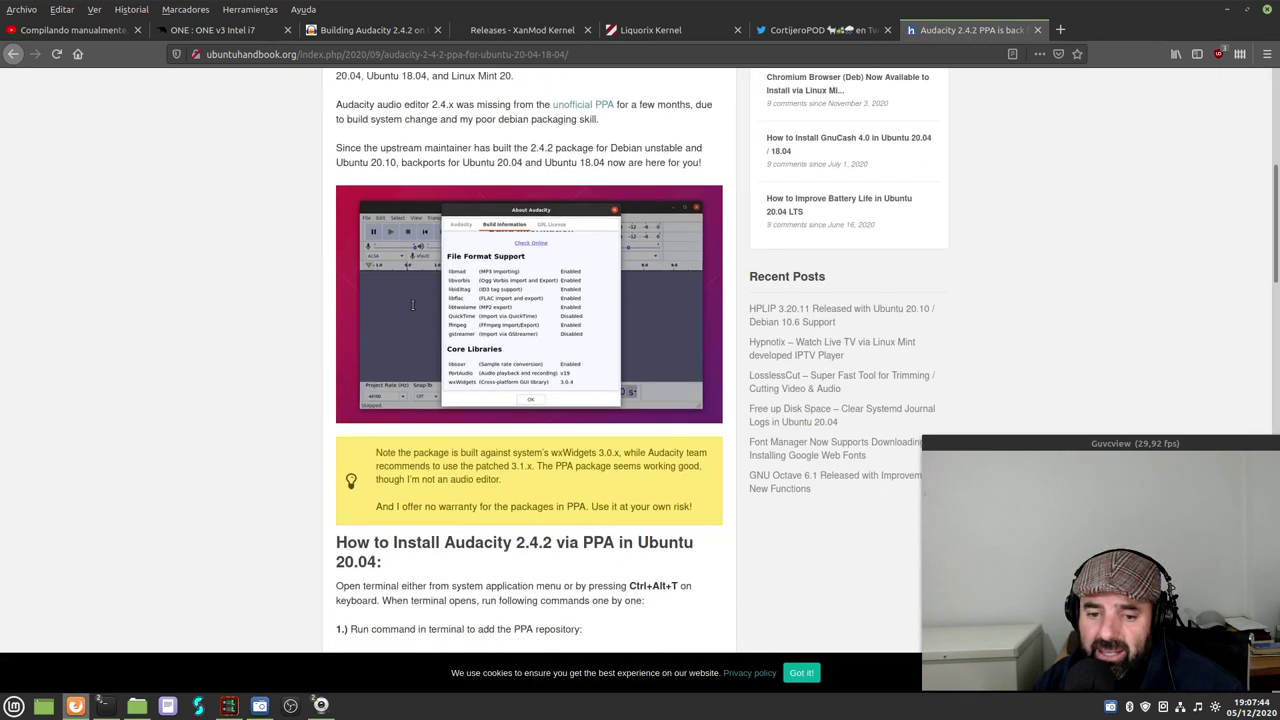
{"action": "left_click_drag", "start_coordinate": [694, 507], "coordinate": [393, 443]}
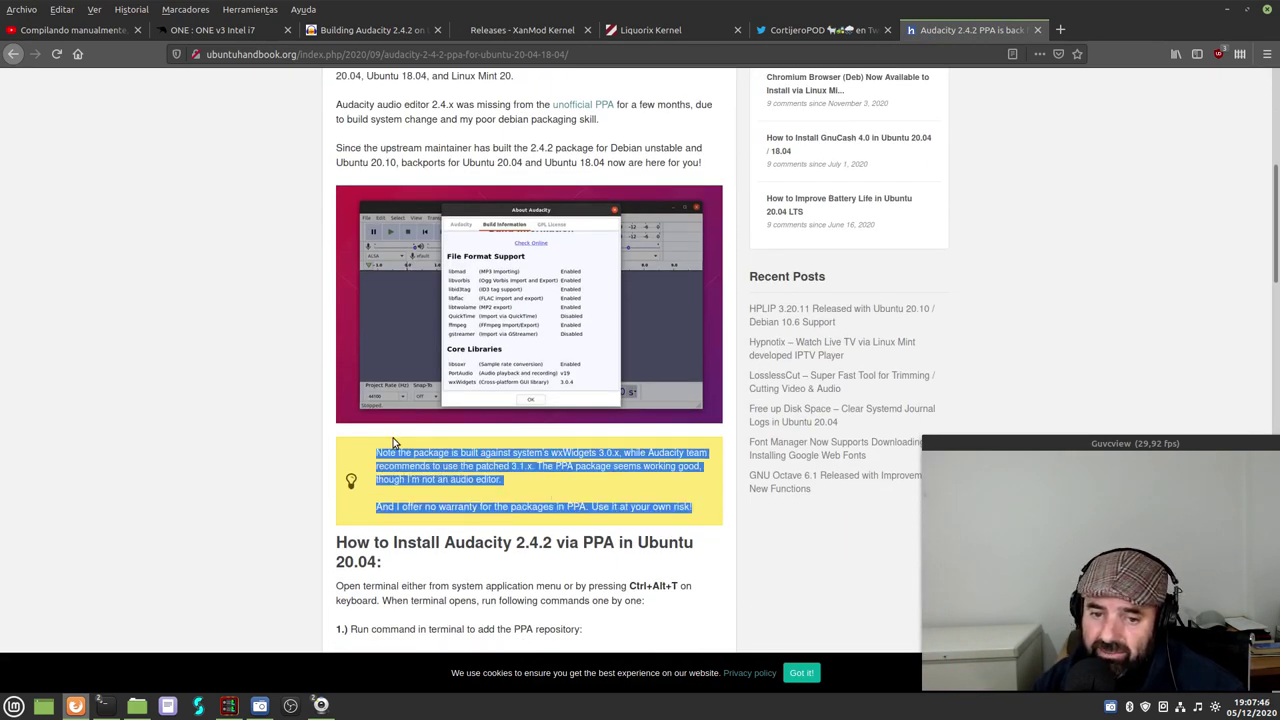
{"action": "left_click", "coordinate": [409, 462]}
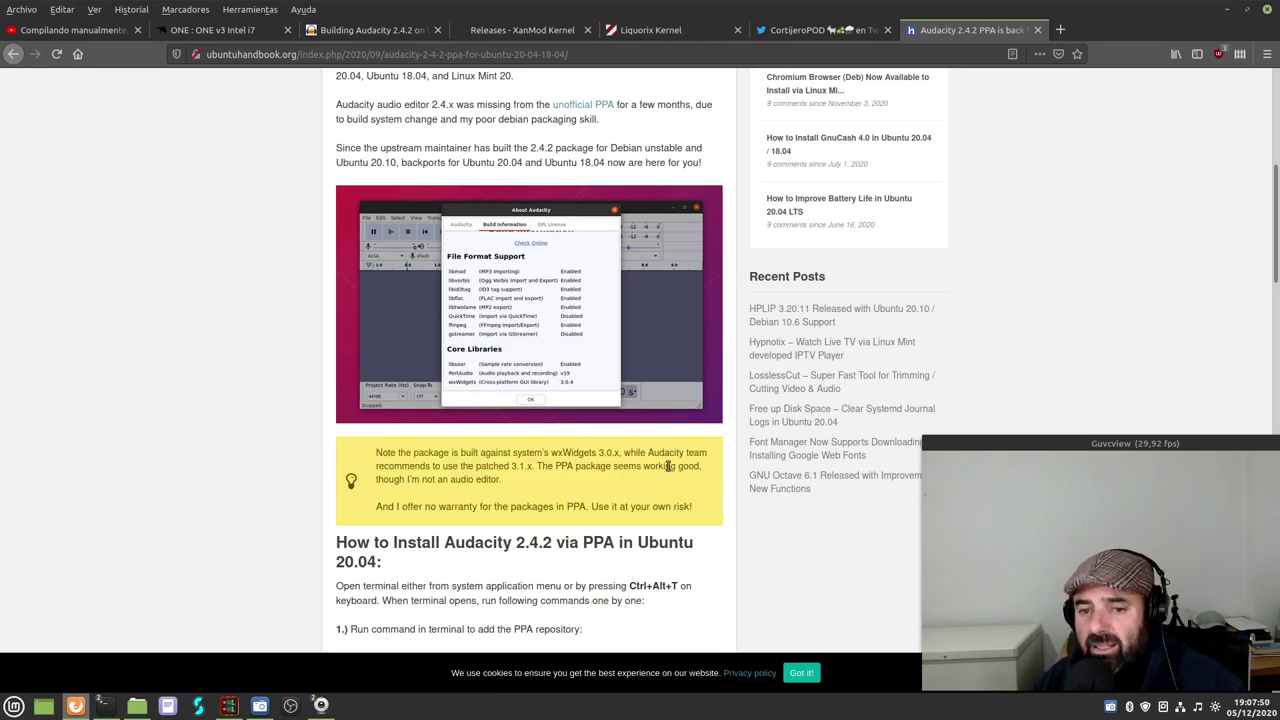
{"action": "scroll", "coordinate": [562, 466], "scroll_direction": "down", "scroll_amount": 4}
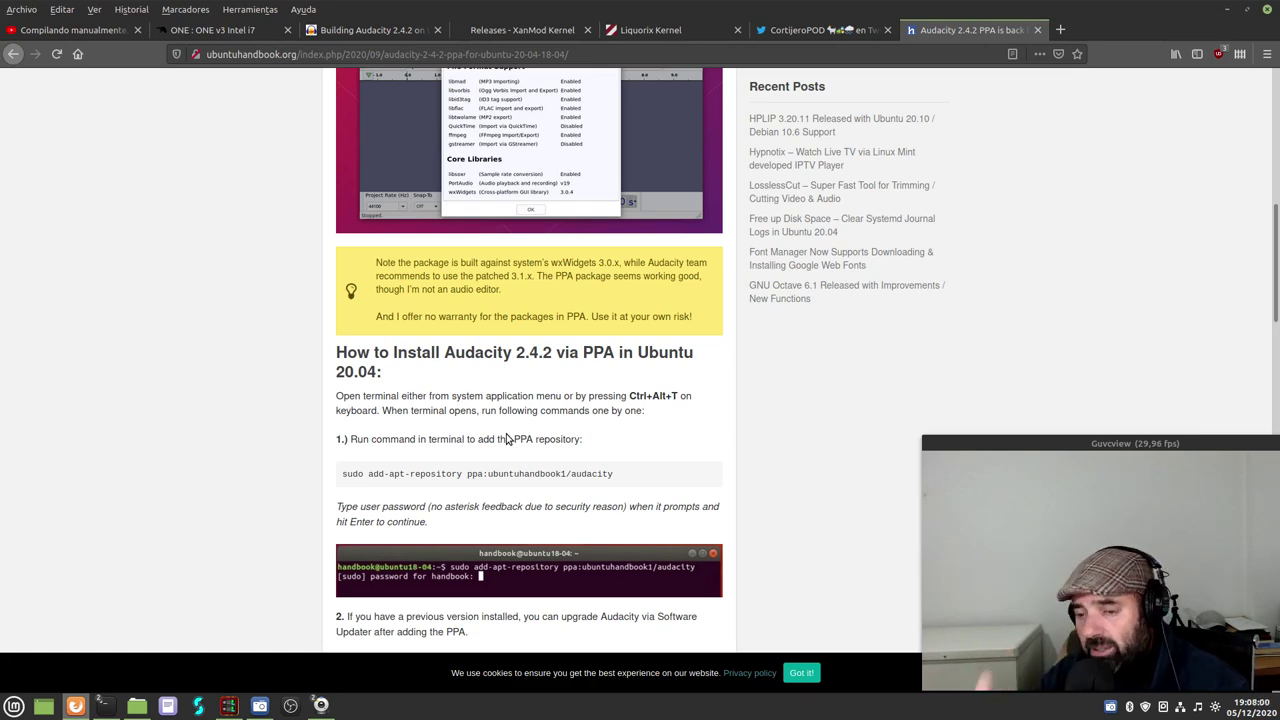
{"action": "scroll", "coordinate": [507, 435], "scroll_direction": "up", "scroll_amount": 5}
{"action": "scroll", "coordinate": [507, 430], "scroll_direction": "up", "scroll_amount": 2}
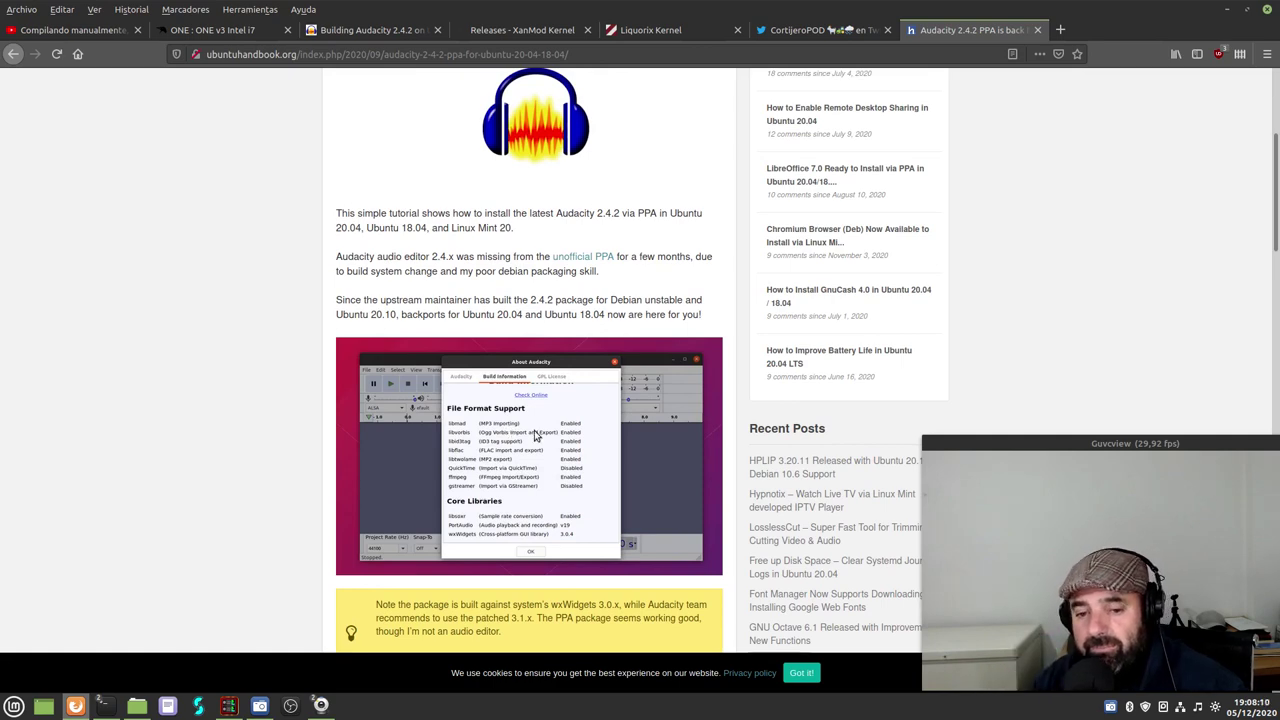
{"action": "scroll", "coordinate": [535, 436], "scroll_direction": "down", "scroll_amount": 8}
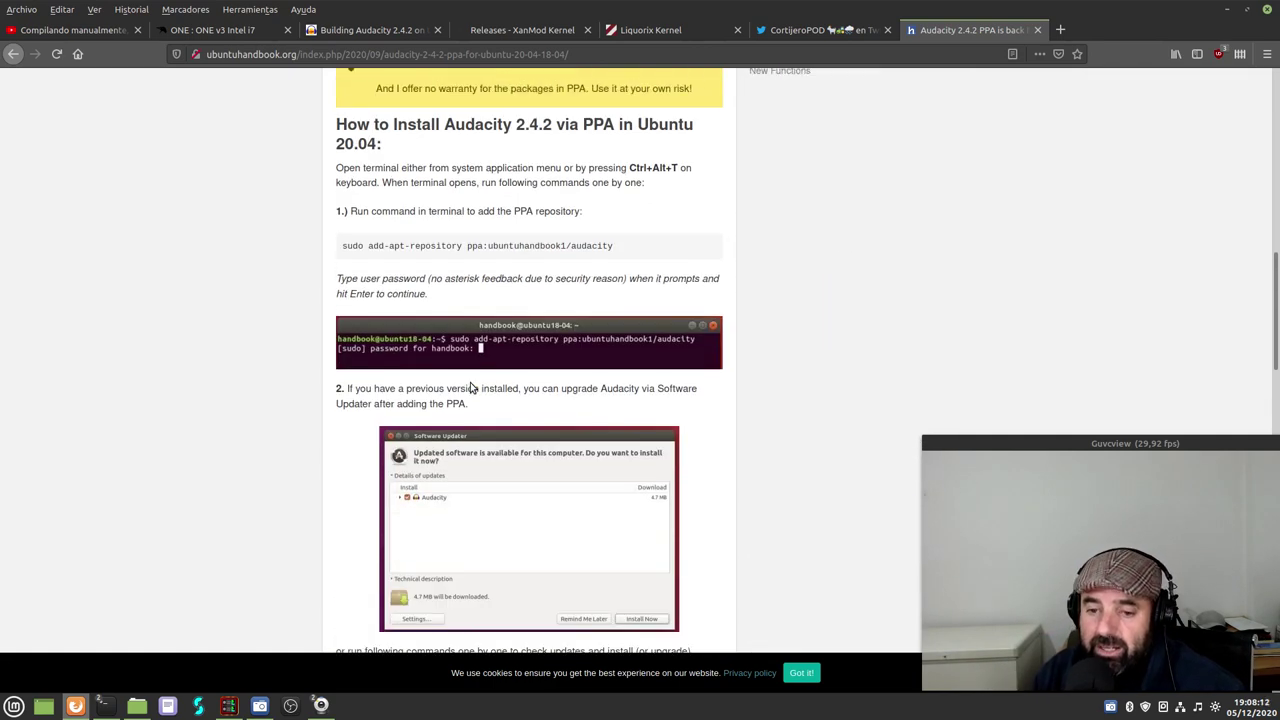
{"action": "scroll", "coordinate": [472, 386], "scroll_direction": "up", "scroll_amount": 8}
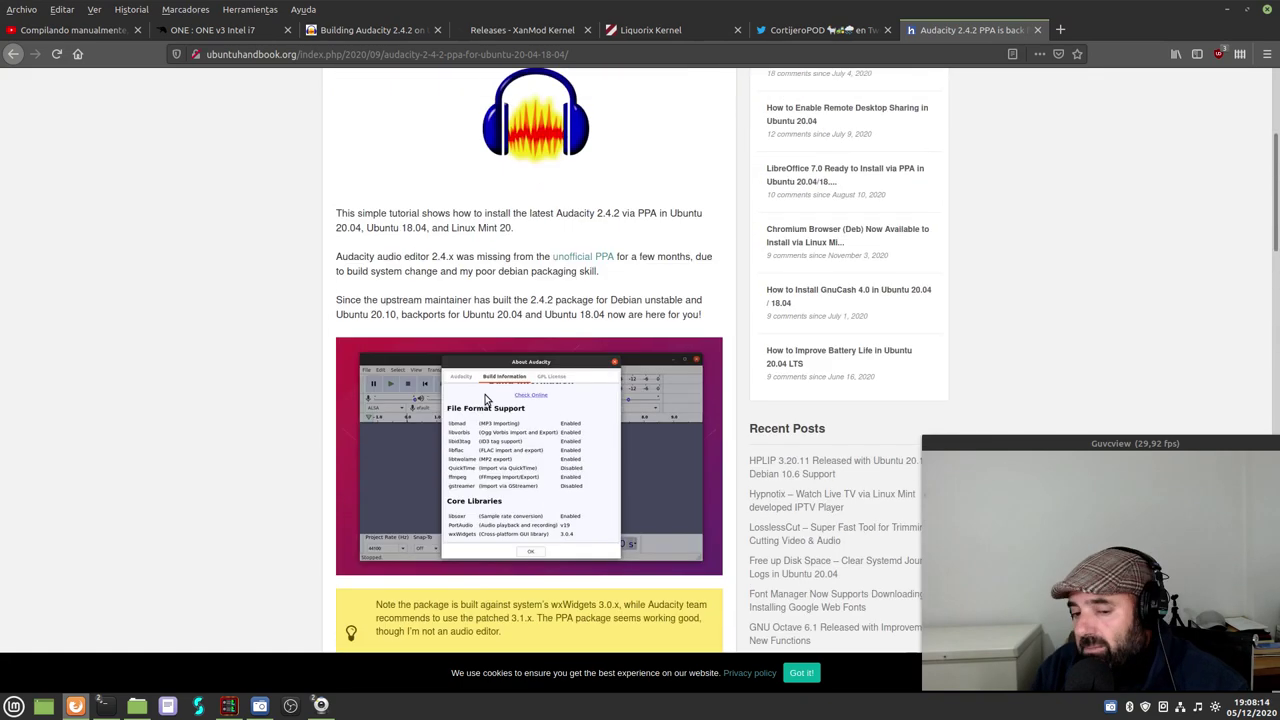
{"action": "scroll", "coordinate": [533, 432], "scroll_direction": "down", "scroll_amount": 3}
{"action": "scroll", "coordinate": [533, 432], "scroll_direction": "down", "scroll_amount": 3}
{"action": "scroll", "coordinate": [535, 450], "scroll_direction": "up", "scroll_amount": 3}
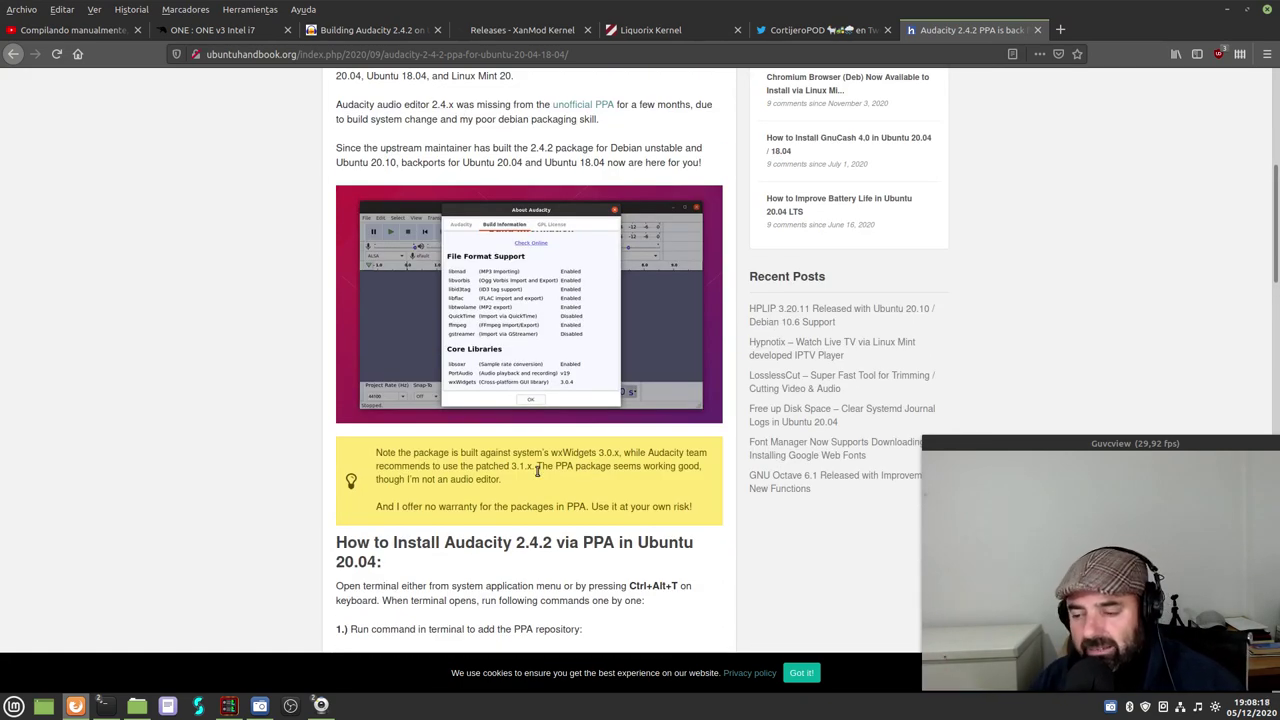
{"action": "scroll", "coordinate": [540, 470], "scroll_direction": "up", "scroll_amount": 4}
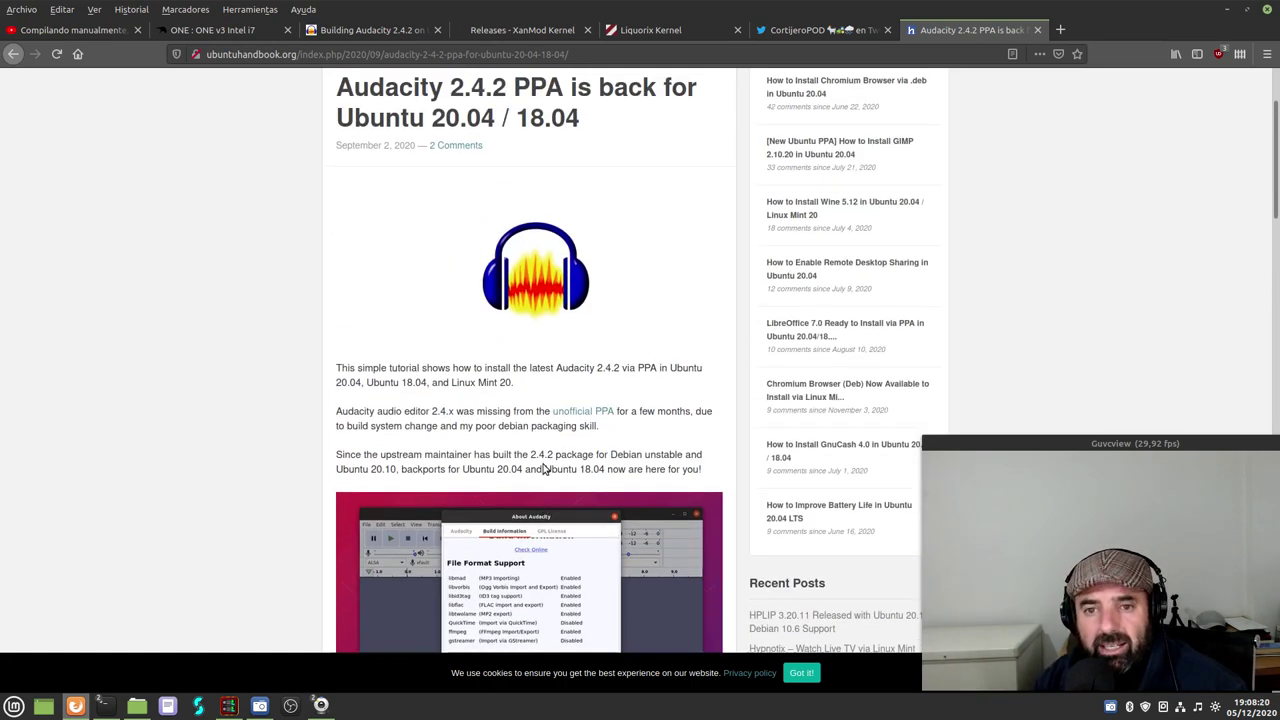
{"action": "scroll", "coordinate": [544, 468], "scroll_direction": "up", "scroll_amount": 2}
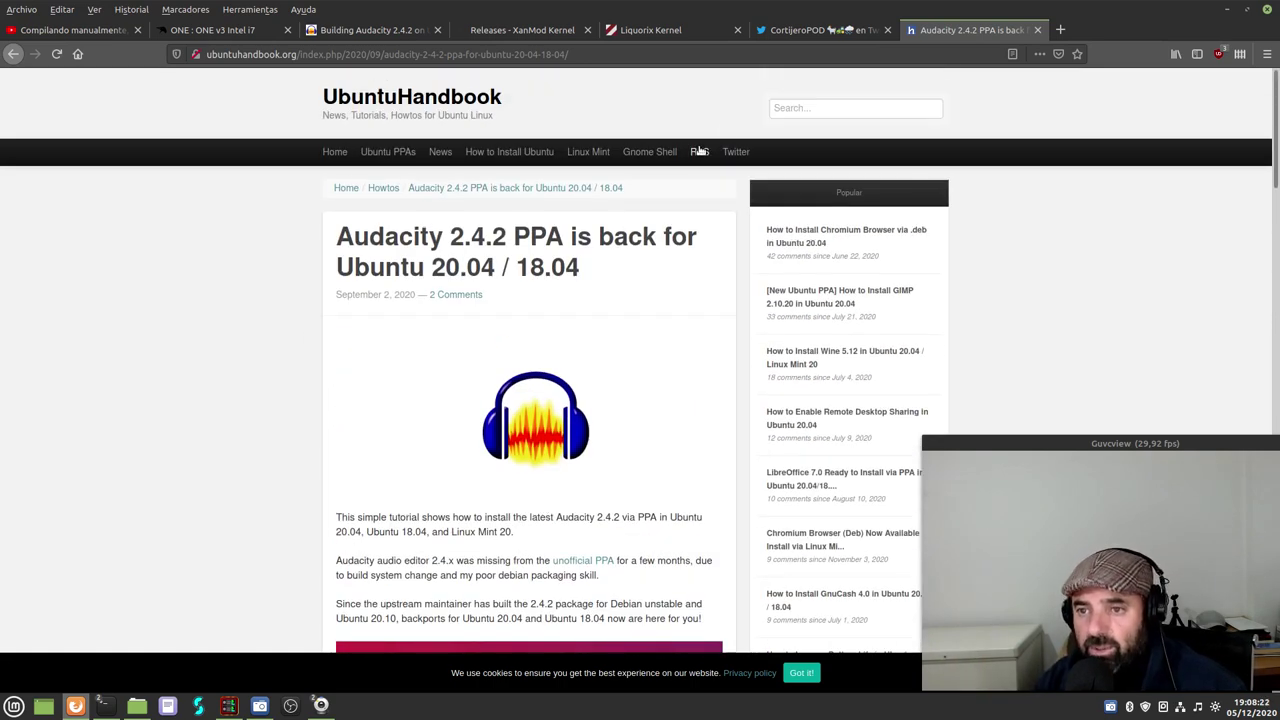
- Return to the forum guide on building Audacity 2.4.2 and copy the sudo apt install git command from its WxWidgets section
{"action": "left_click", "coordinate": [815, 30]}
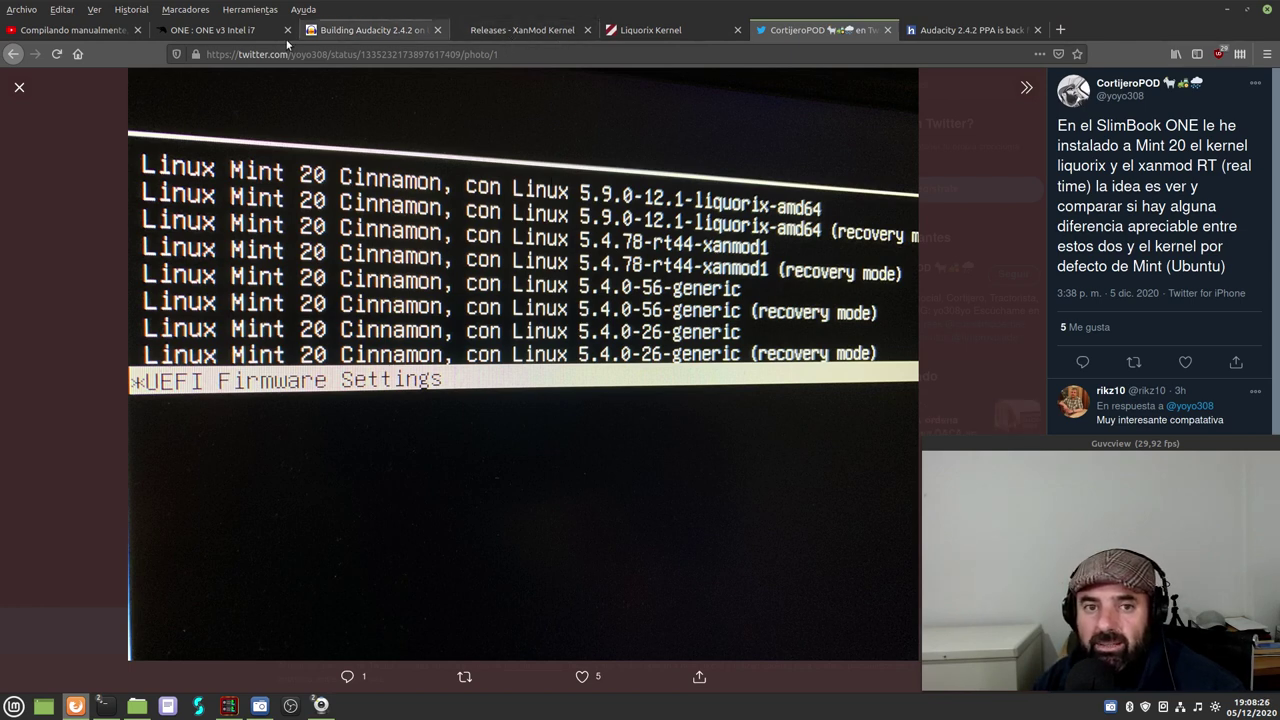
{"action": "left_click", "coordinate": [318, 36]}
{"action": "left_click", "coordinate": [160, 372]}
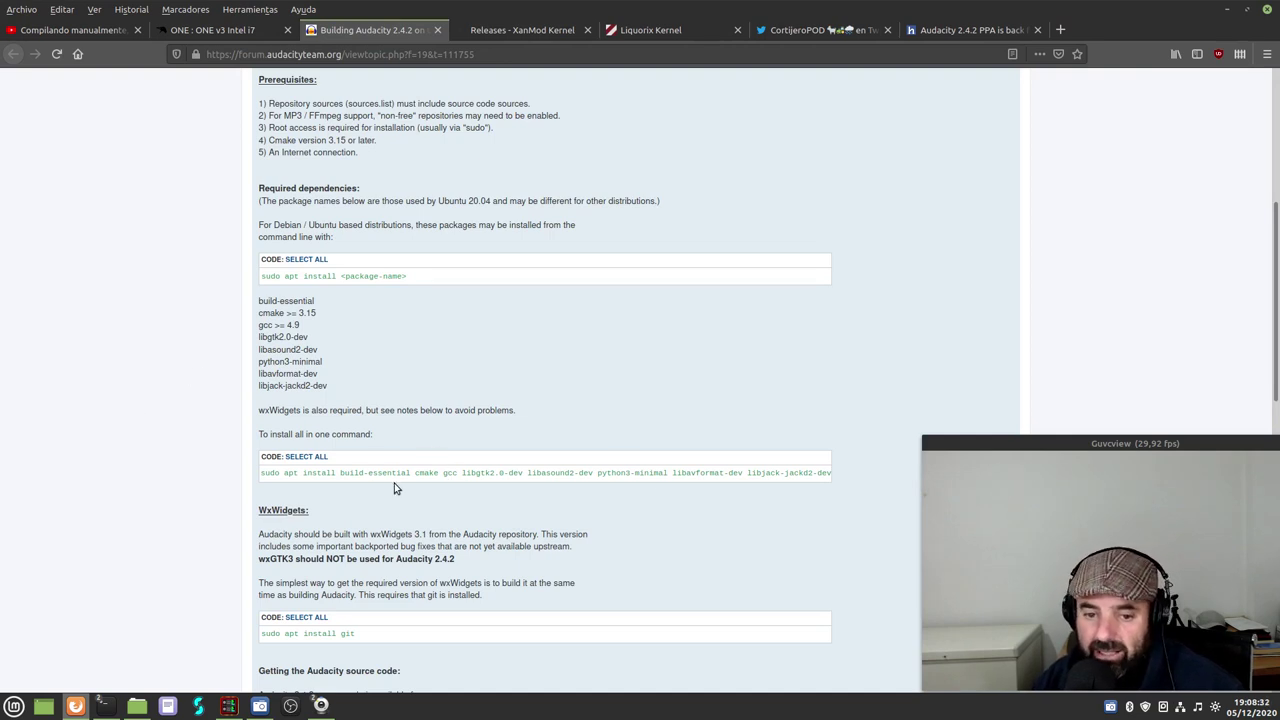
{"action": "scroll", "coordinate": [395, 488], "scroll_direction": "down", "scroll_amount": 3}
{"action": "left_click_drag", "start_coordinate": [380, 483], "coordinate": [256, 485]}
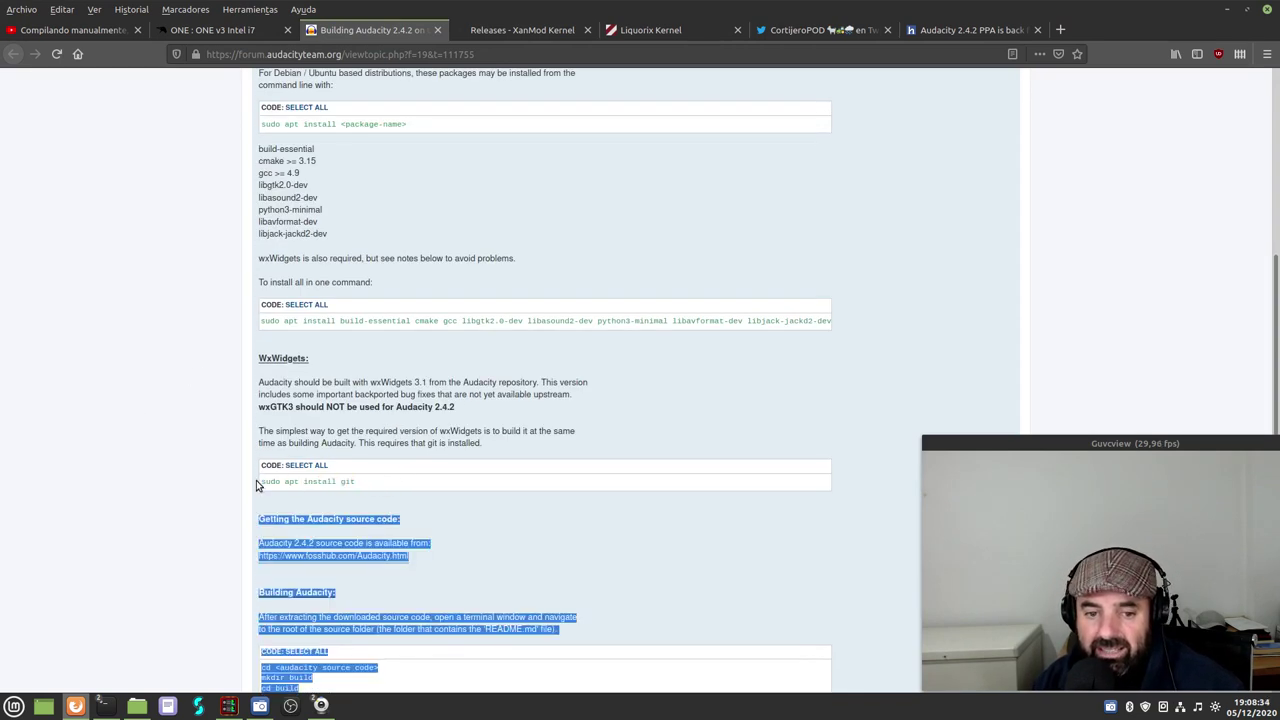
{"action": "left_click_drag", "start_coordinate": [366, 485], "coordinate": [271, 483]}
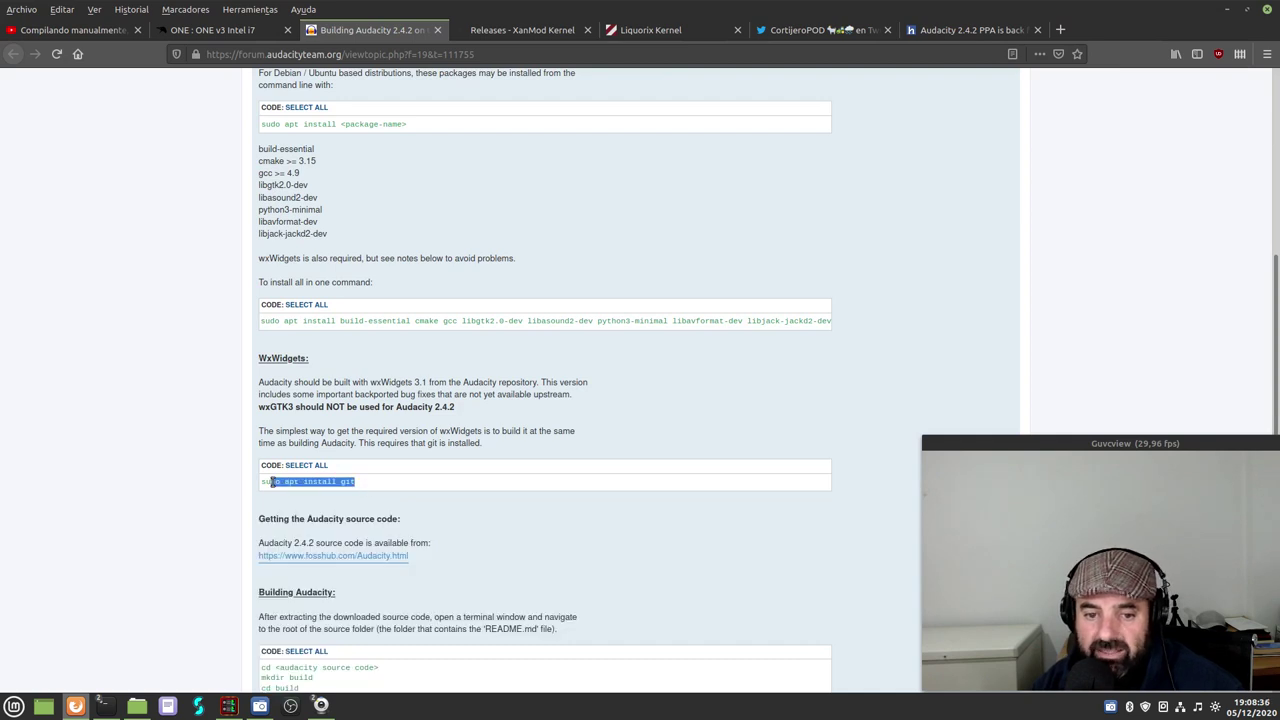
{"action": "right_click", "coordinate": [263, 482]}
{"action": "left_click", "coordinate": [300, 497]}
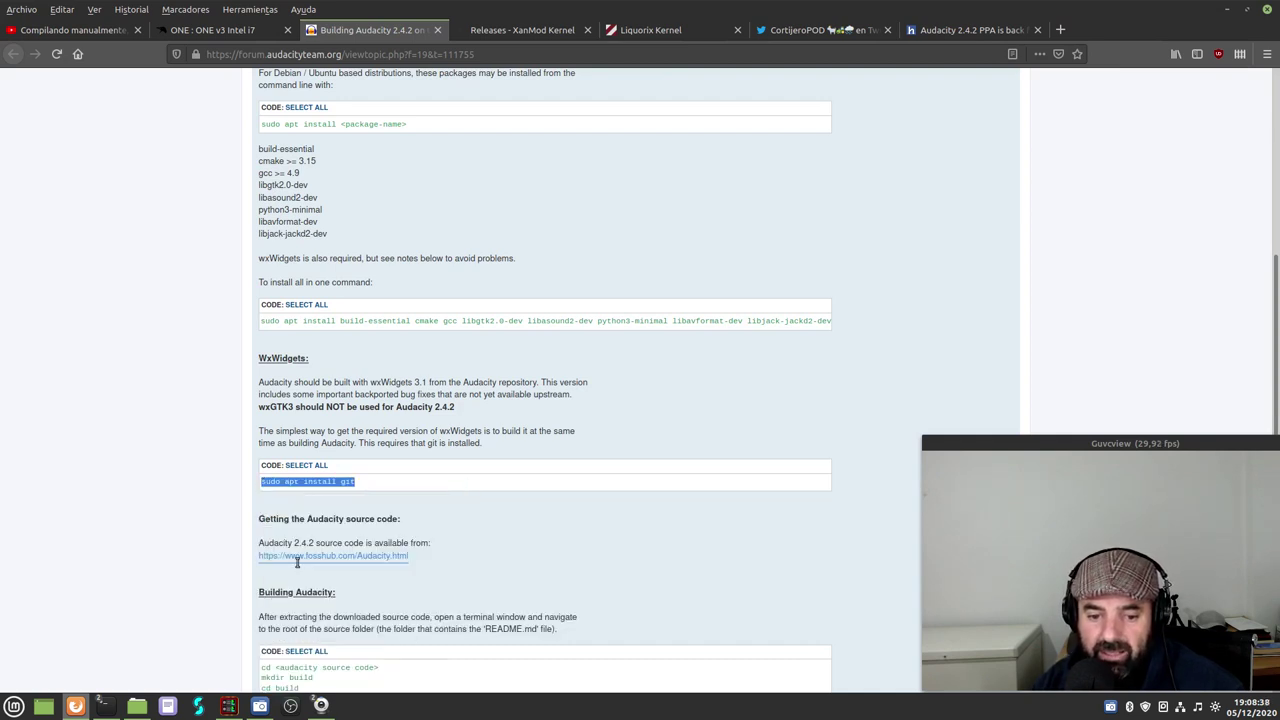
- Switch to the terminal, then paste and run sudo apt install git
{"action": "mouse_move", "coordinate": [118, 712]}
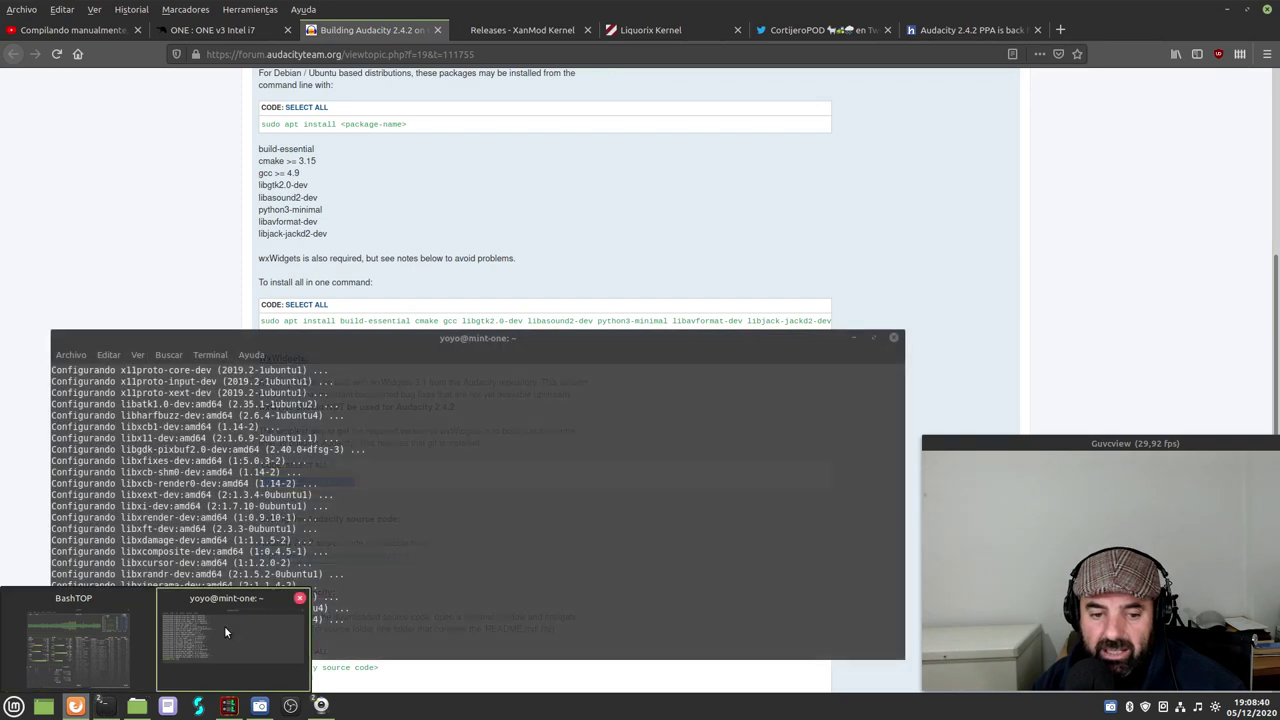
{"action": "left_click", "coordinate": [224, 625]}
{"action": "right_click", "coordinate": [465, 505]}
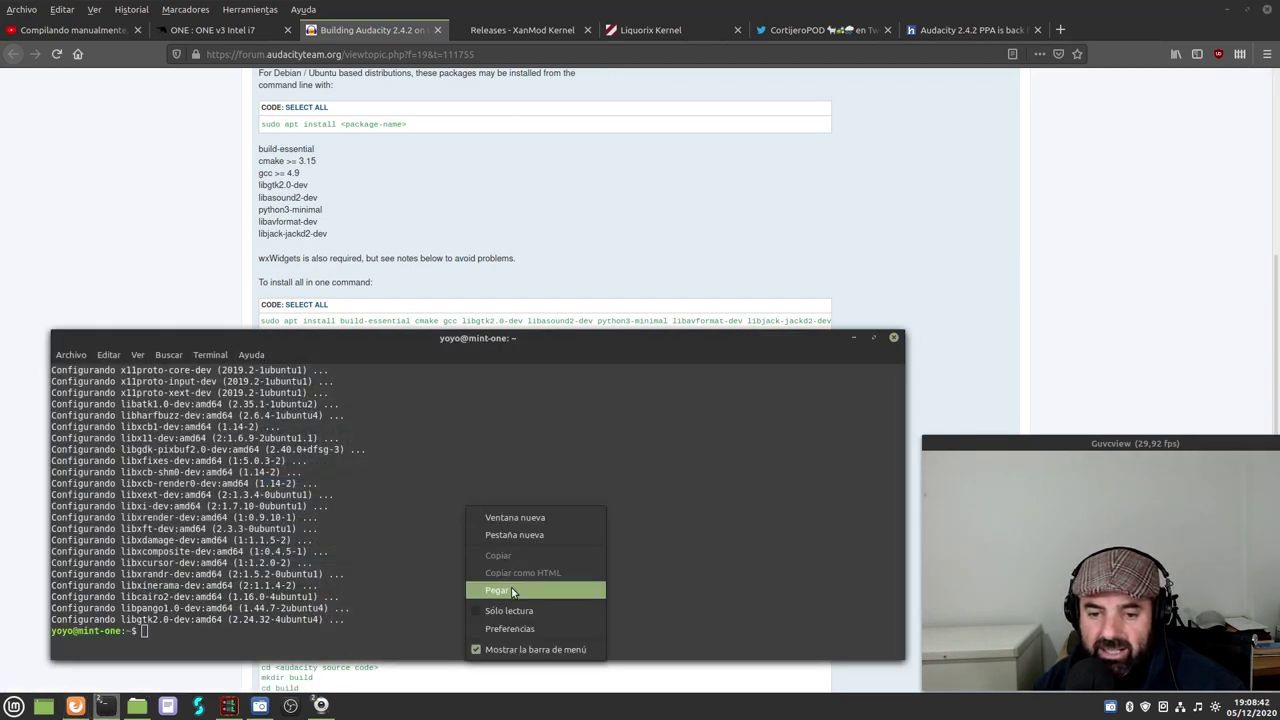
{"action": "left_click", "coordinate": [507, 588]}
{"action": "key", "text": "Return"}
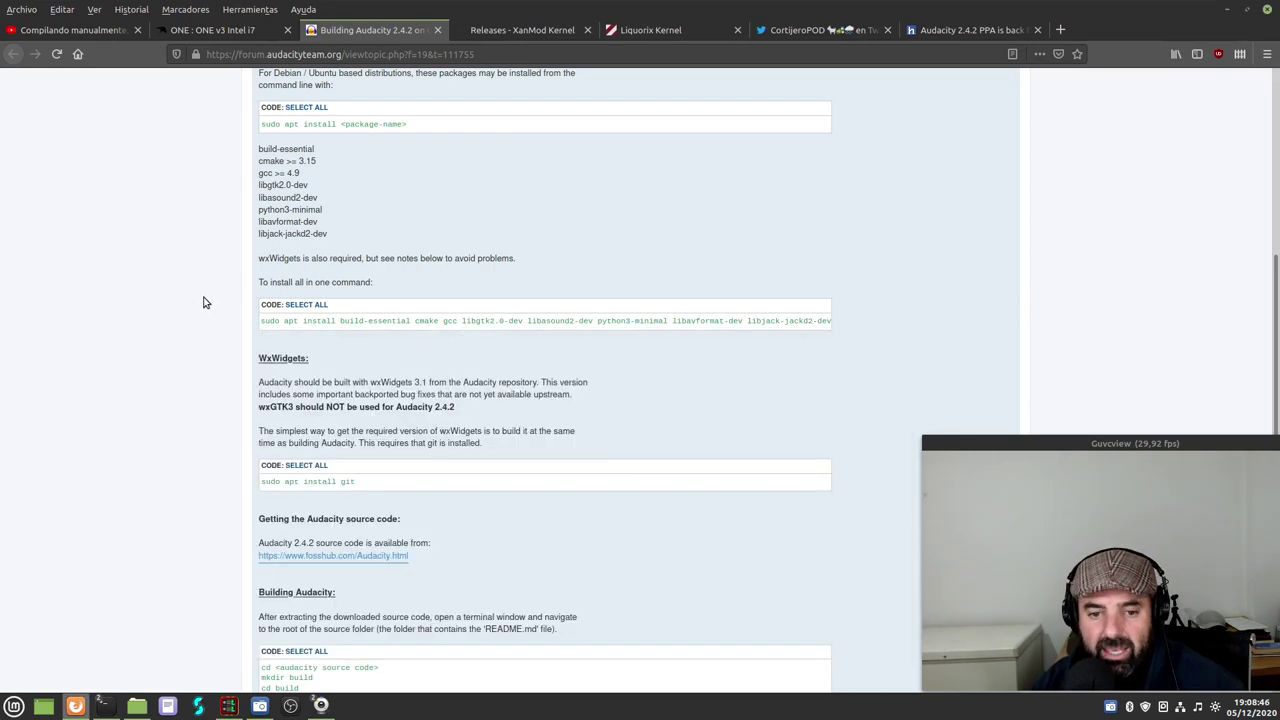
- Download the Audacity Linux Source archive audacity-minsrc-2.4.2.tar.xz through the guide's FossHub link, saving the file, and return to the guide
{"action": "left_click", "coordinate": [205, 298]}
{"action": "scroll", "coordinate": [198, 308], "scroll_direction": "down", "scroll_amount": 3}
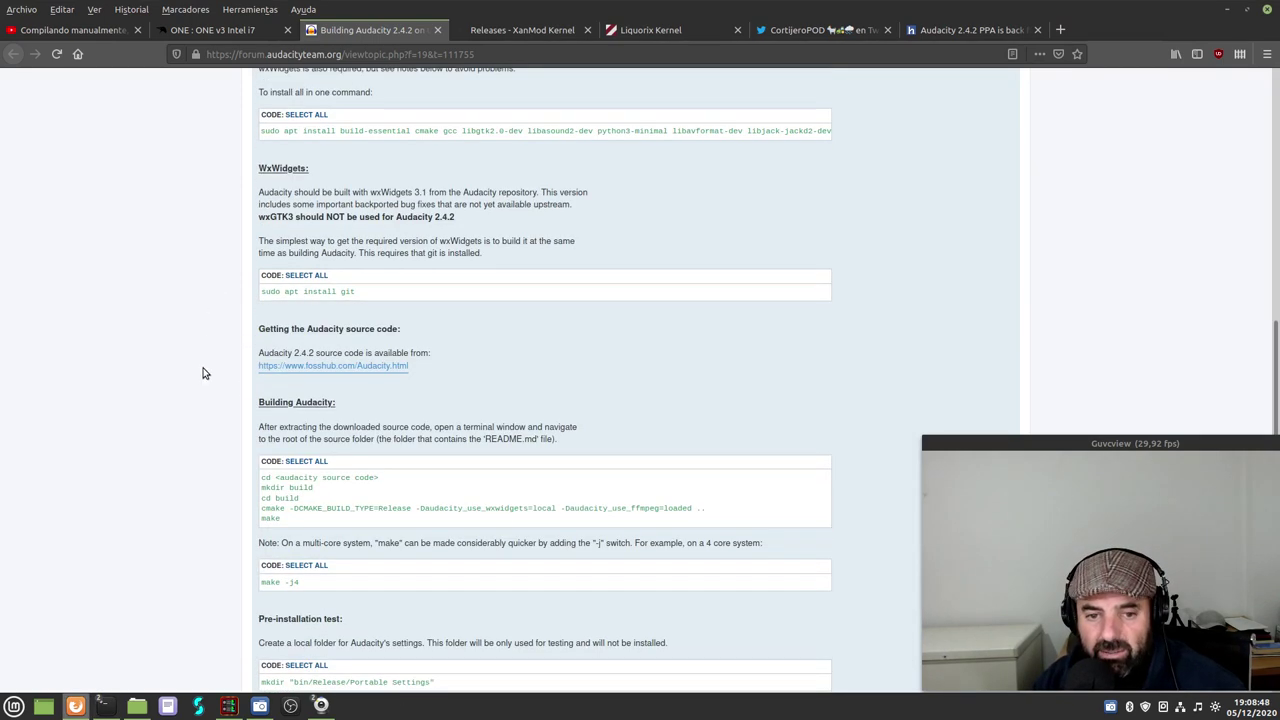
{"action": "left_click", "coordinate": [335, 366]}
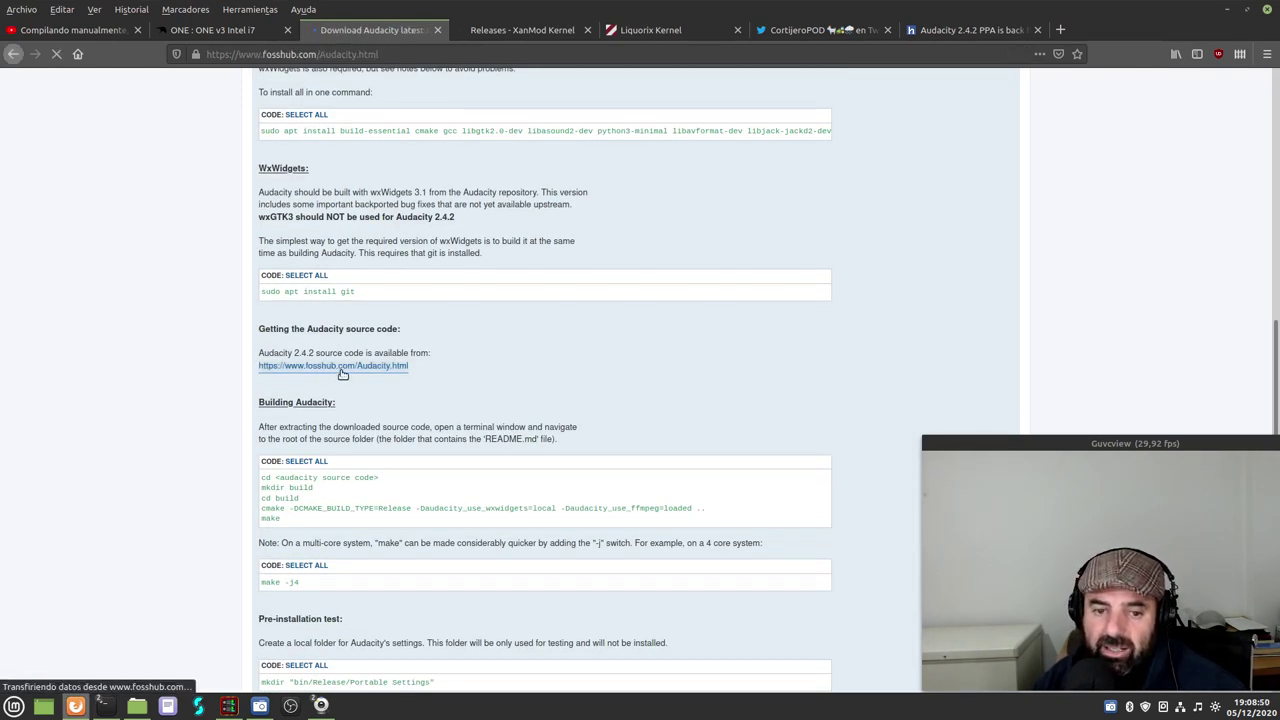
{"action": "scroll", "coordinate": [383, 420], "scroll_direction": "down", "scroll_amount": 5}
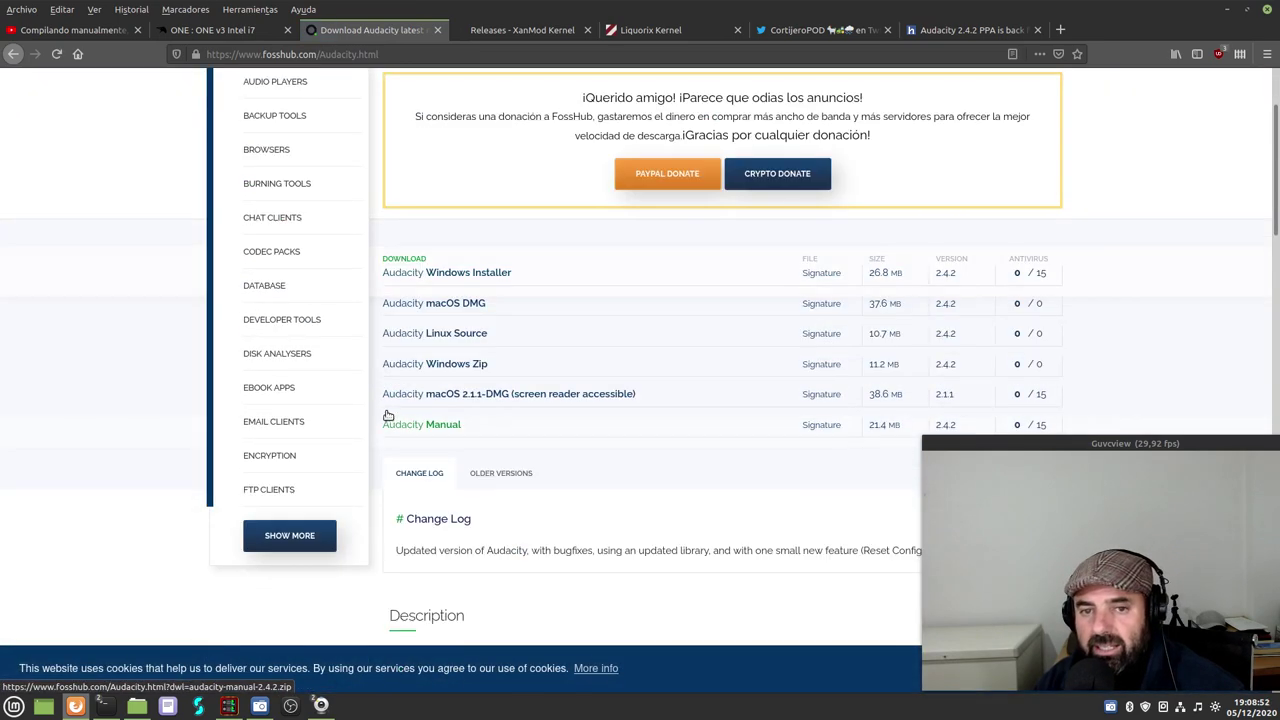
{"action": "left_click", "coordinate": [434, 222]}
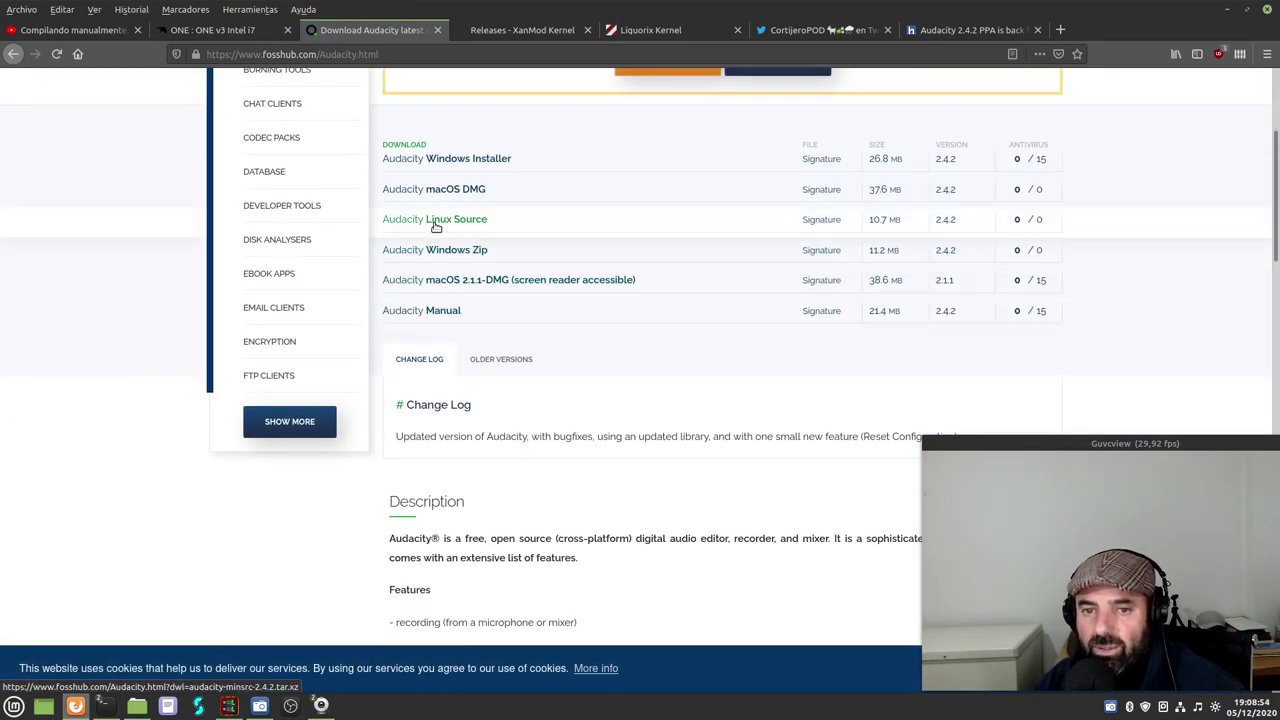
{"action": "left_click", "coordinate": [528, 394]}
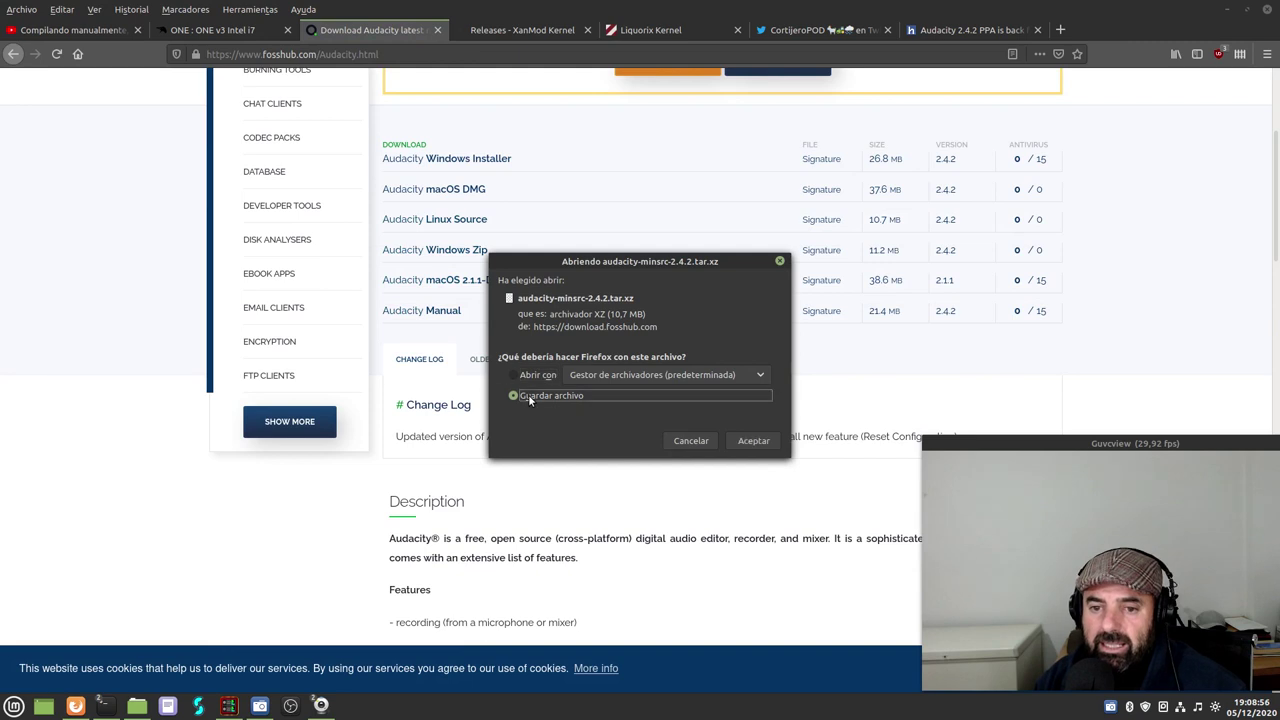
{"action": "left_click", "coordinate": [754, 441]}
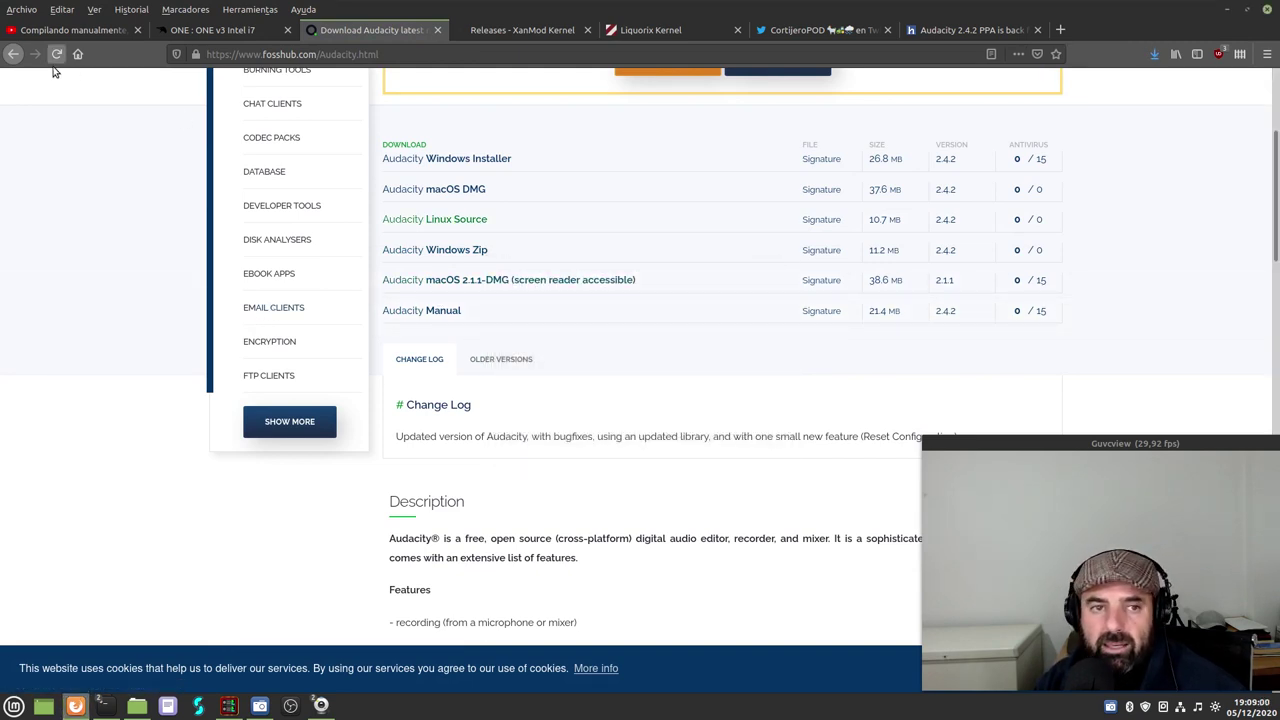
{"action": "left_click", "coordinate": [12, 55]}
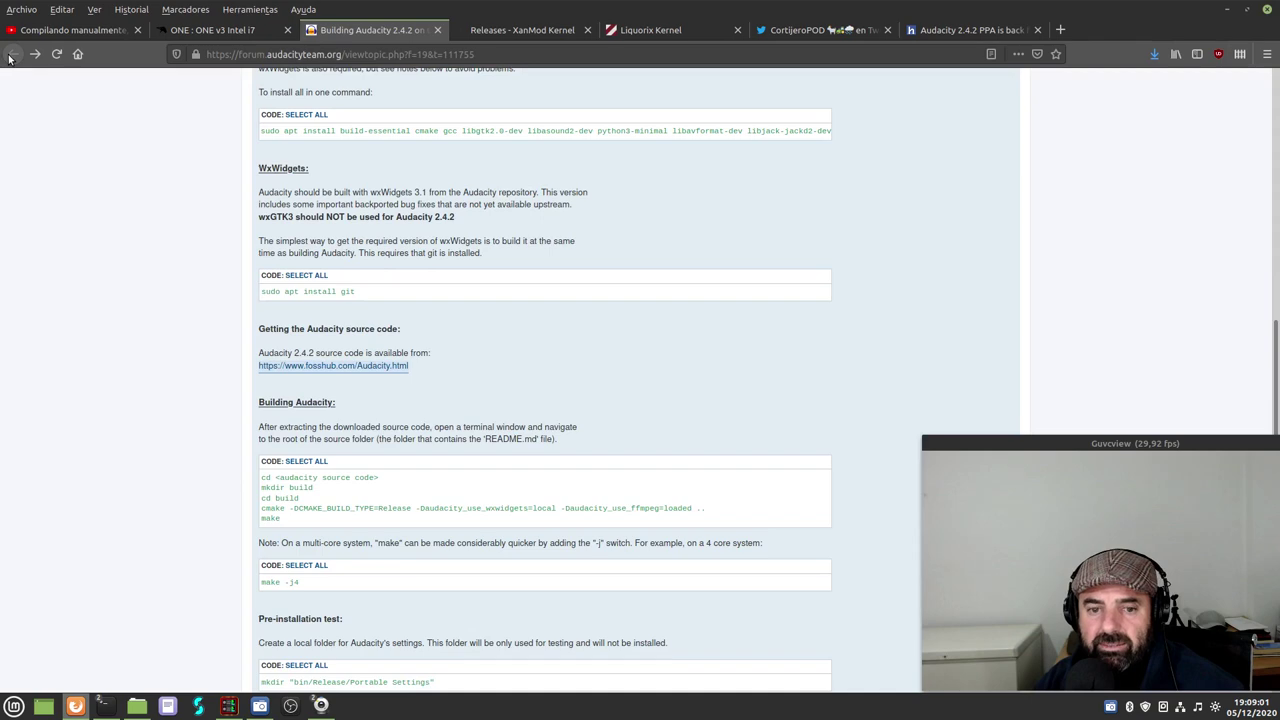
- Clear the browser and terminal off the desktop and open the Descargas folder from the home folder, moving its window aside
{"action": "left_click", "coordinate": [1226, 11]}
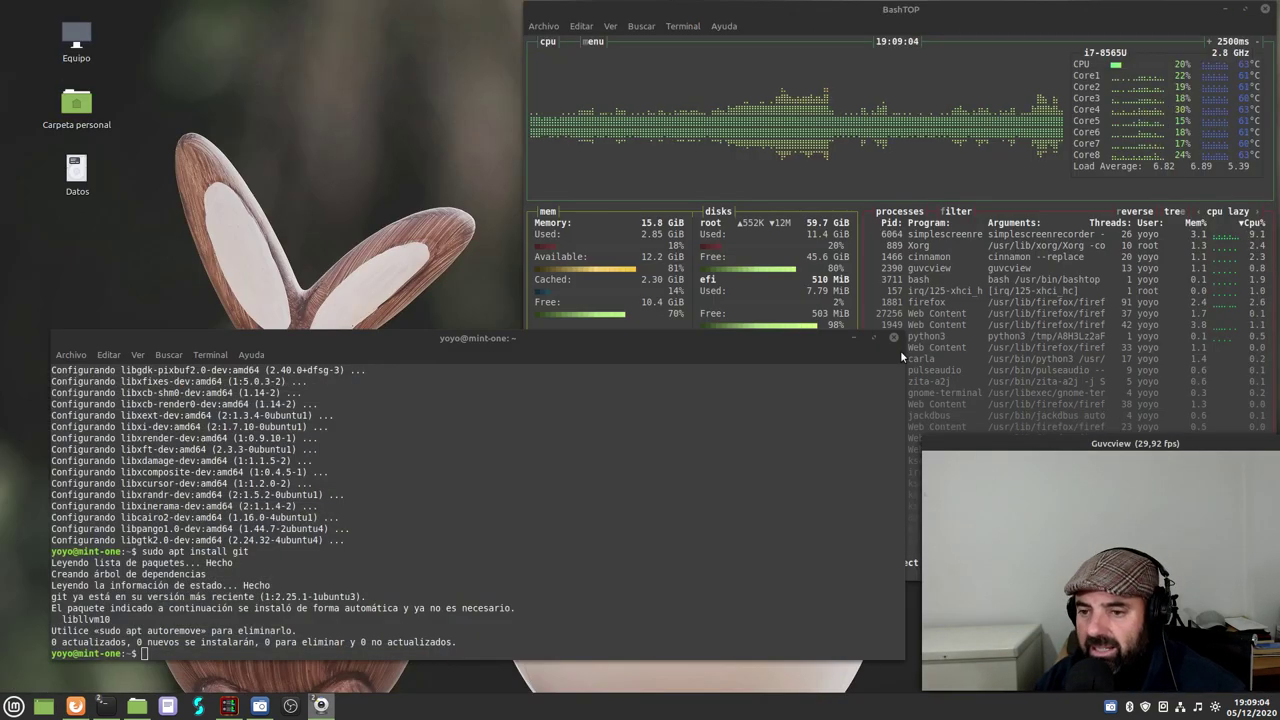
{"action": "left_click", "coordinate": [894, 337]}
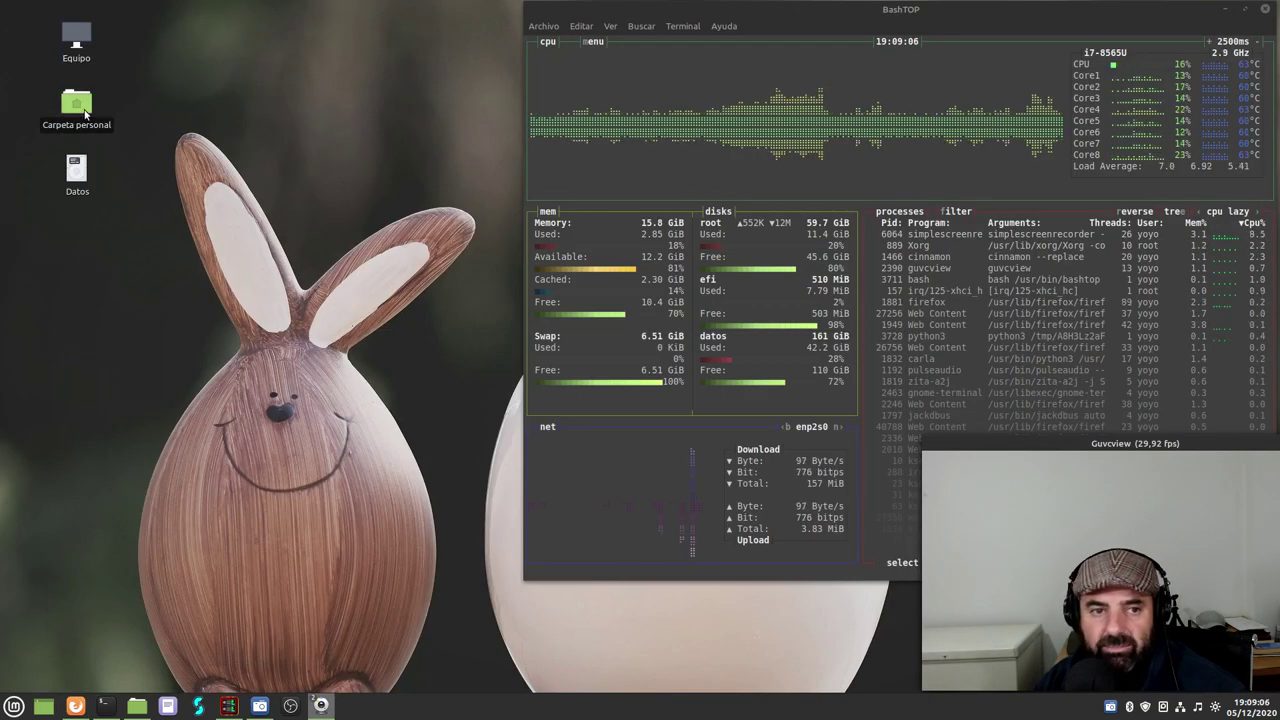
{"action": "double_click", "coordinate": [82, 106]}
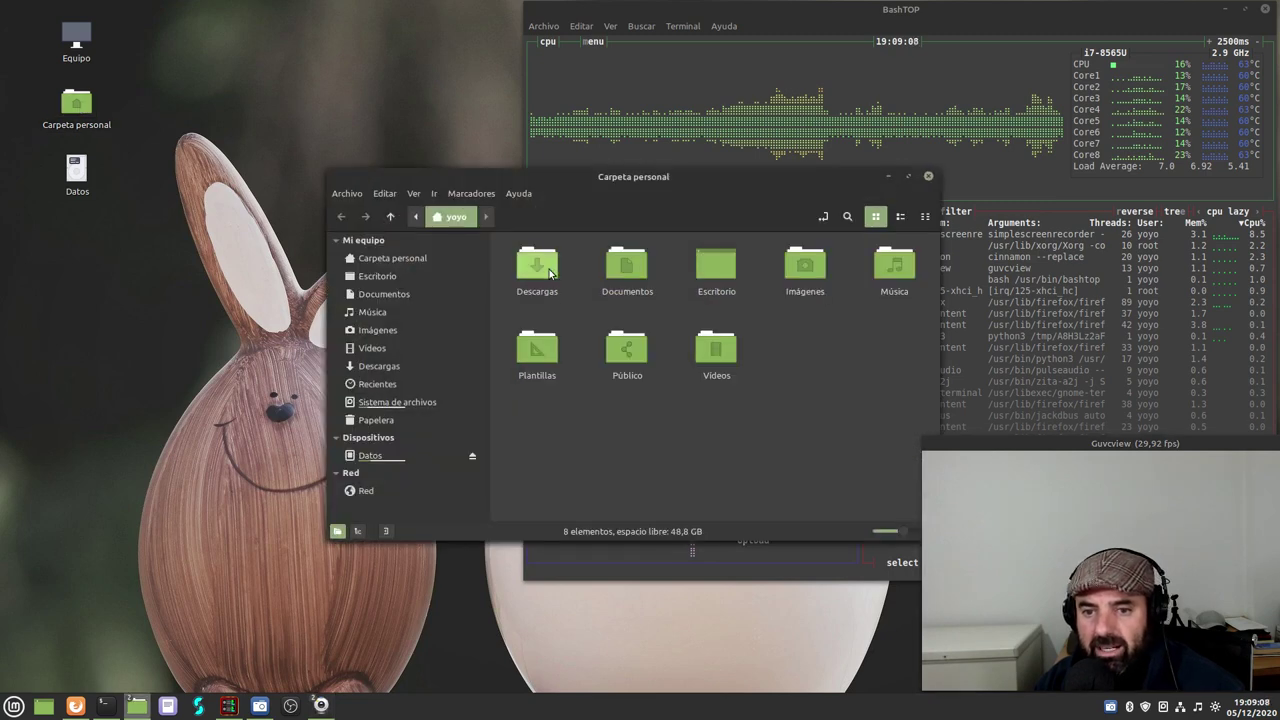
{"action": "double_click", "coordinate": [537, 266]}
{"action": "left_click_drag", "start_coordinate": [640, 177], "coordinate": [409, 101]}
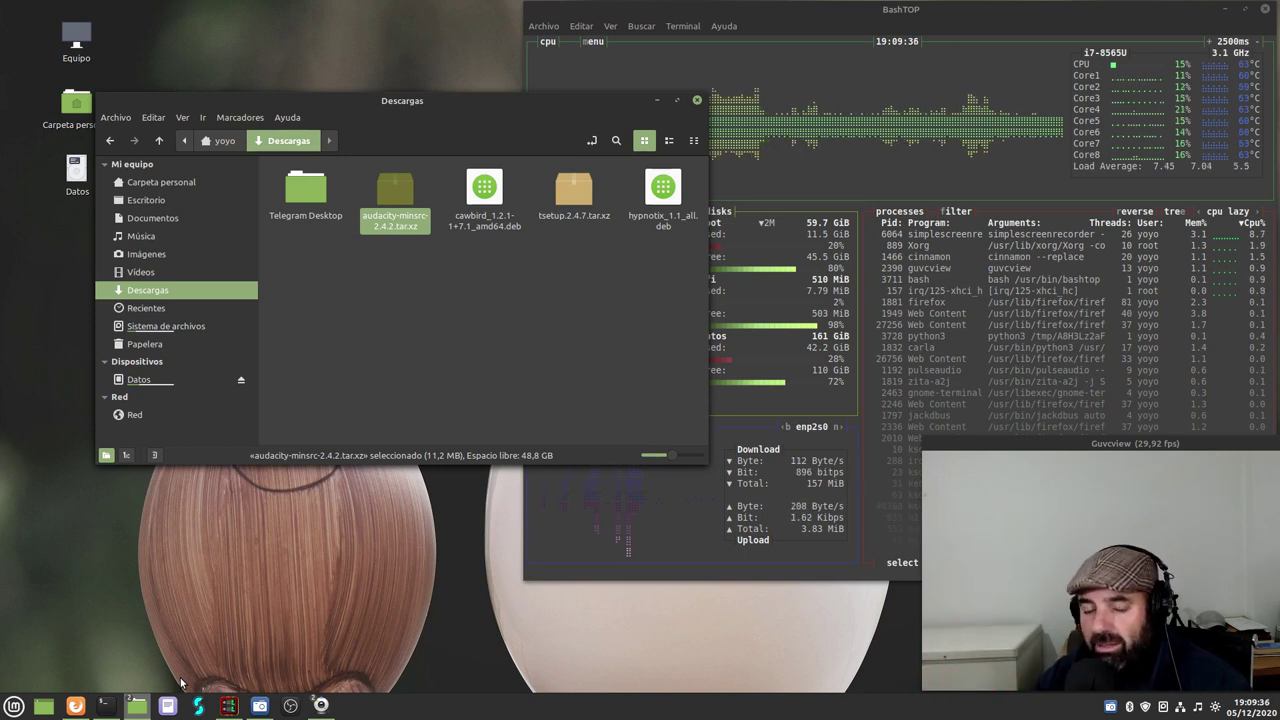
{"action": "left_click", "coordinate": [426, 386]}
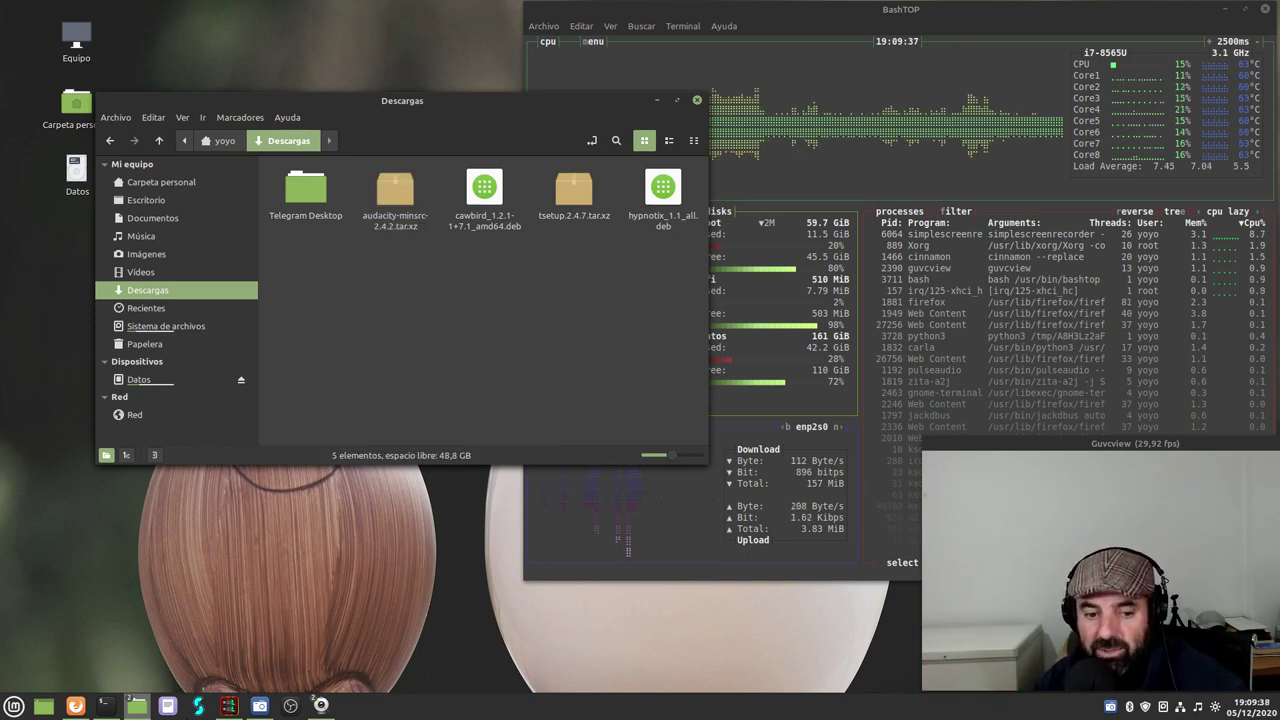
- Bring the home folder window forward and arrange it alongside the Descargas window so both contents can be reached
{"action": "mouse_move", "coordinate": [135, 708]}
{"action": "left_click", "coordinate": [87, 660]}
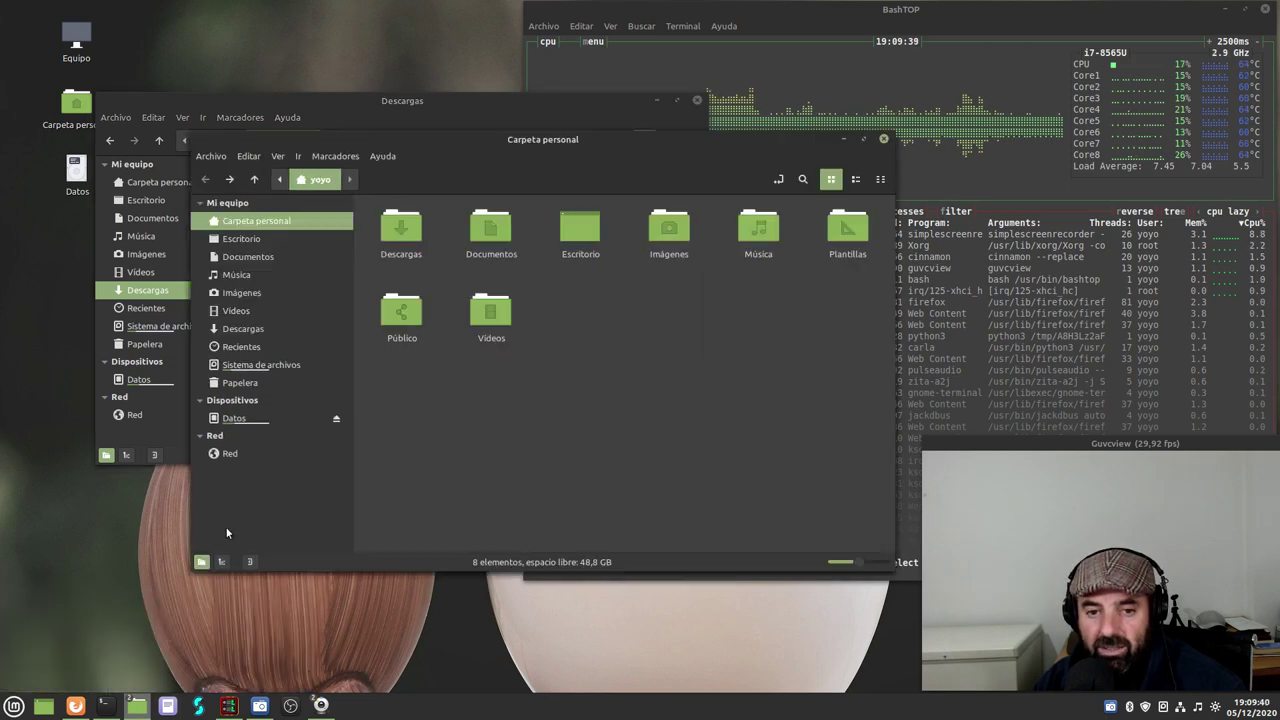
{"action": "left_click_drag", "start_coordinate": [545, 158], "coordinate": [798, 147]}
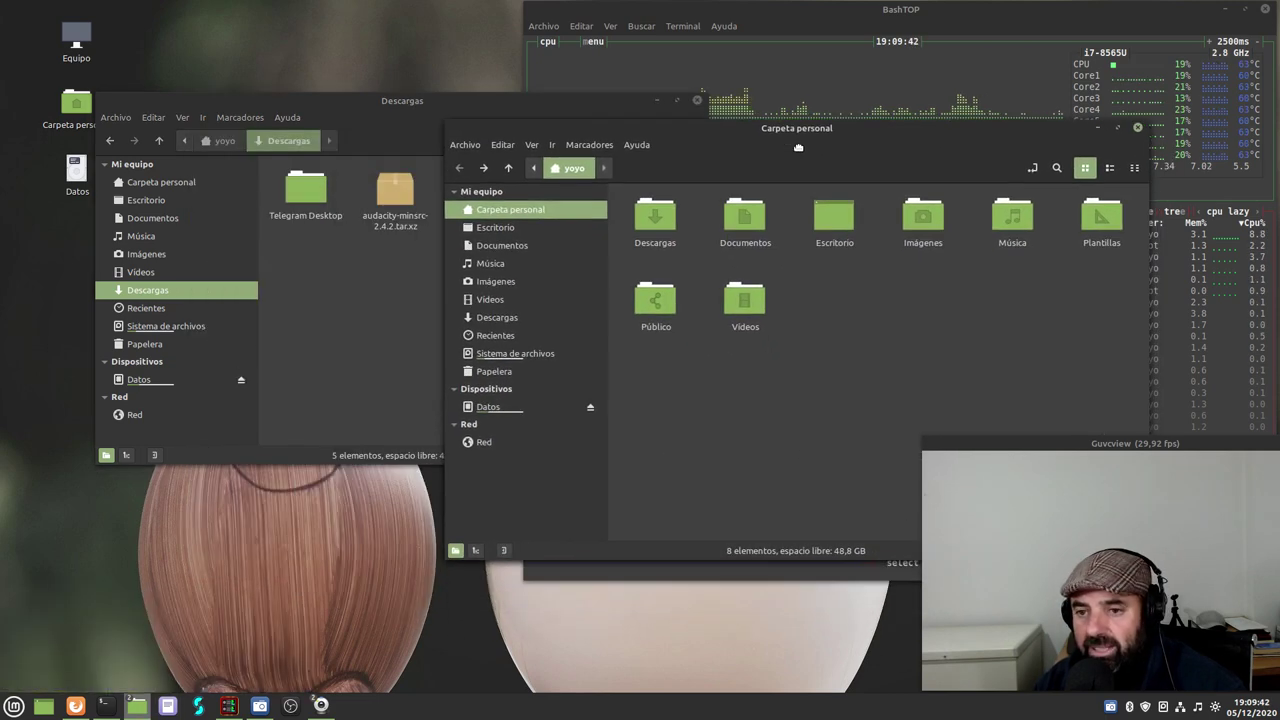
{"action": "left_click_drag", "start_coordinate": [362, 104], "coordinate": [300, 54]}
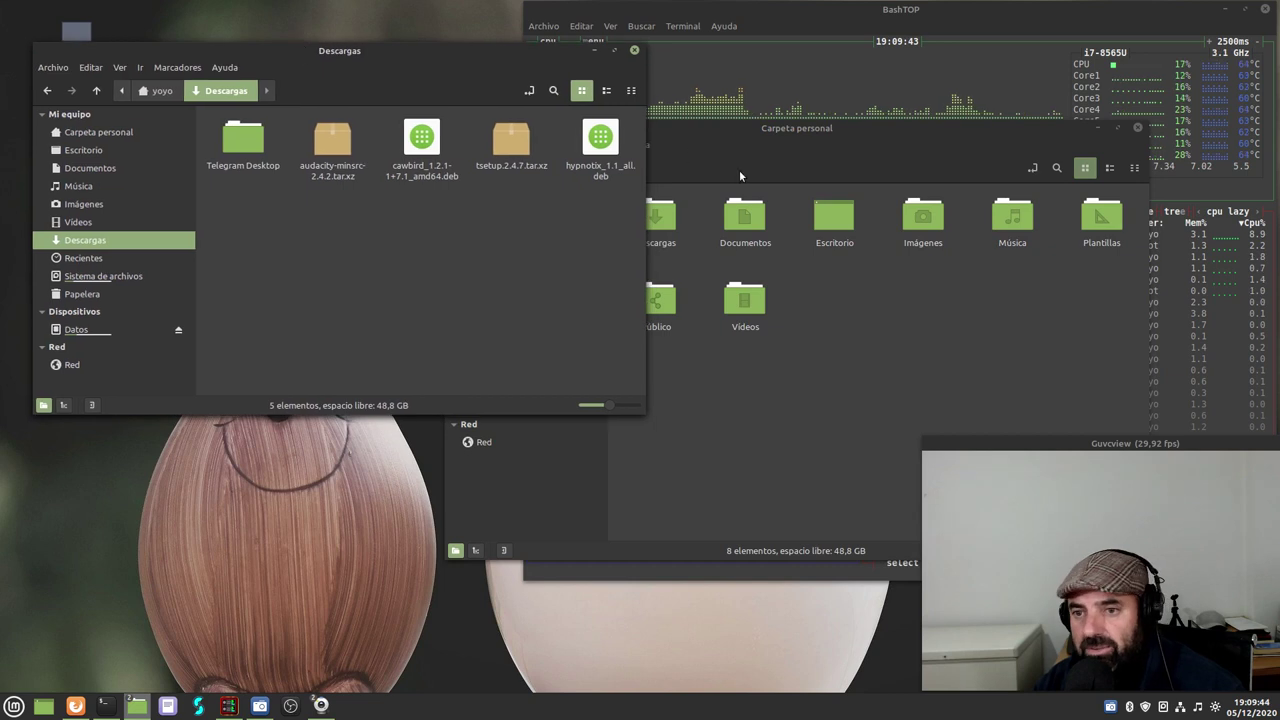
{"action": "left_click_drag", "start_coordinate": [739, 170], "coordinate": [541, 268]}
- Create a new folder named Builds in the home folder
{"action": "right_click", "coordinate": [628, 483]}
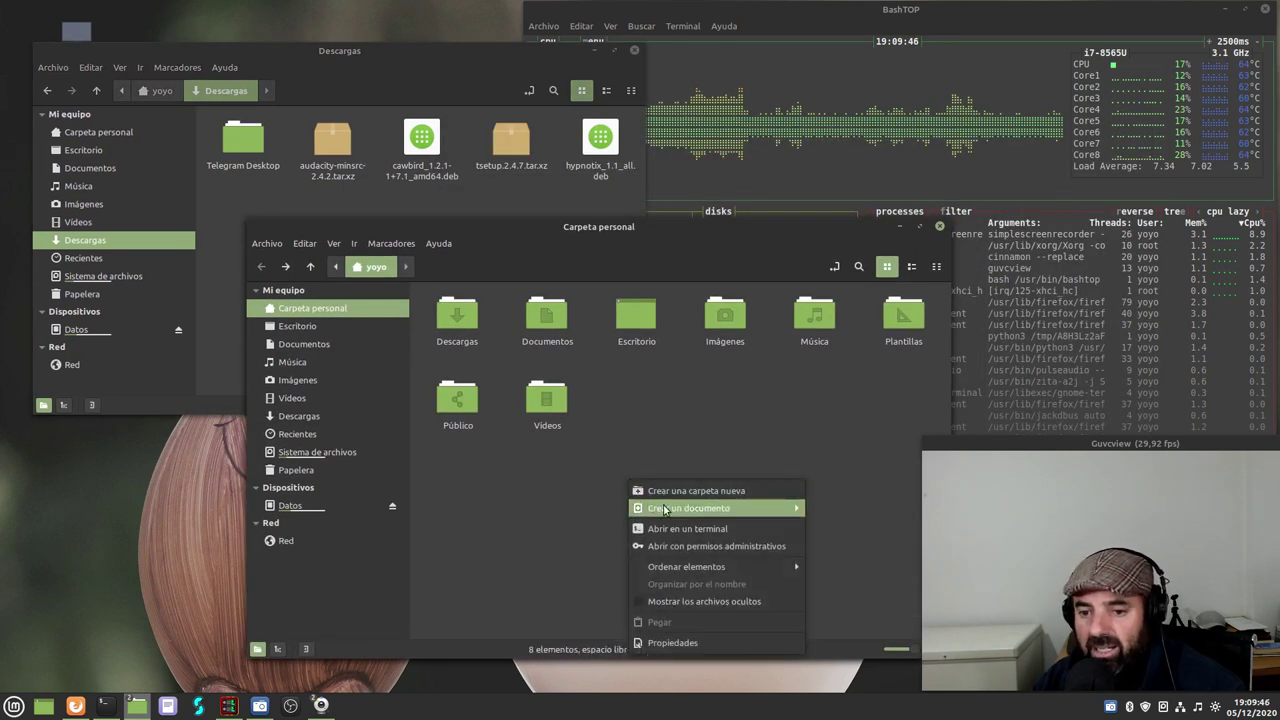
{"action": "left_click", "coordinate": [680, 492]}
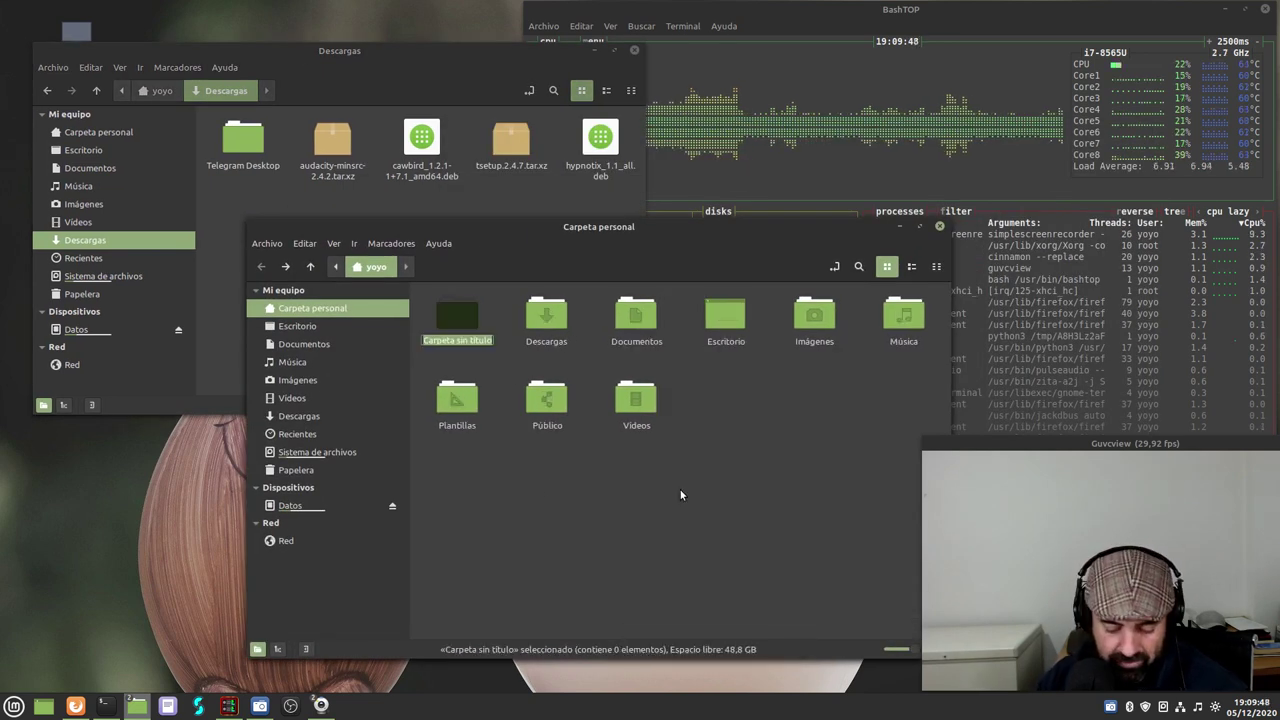
{"action": "type", "text": "Build"}
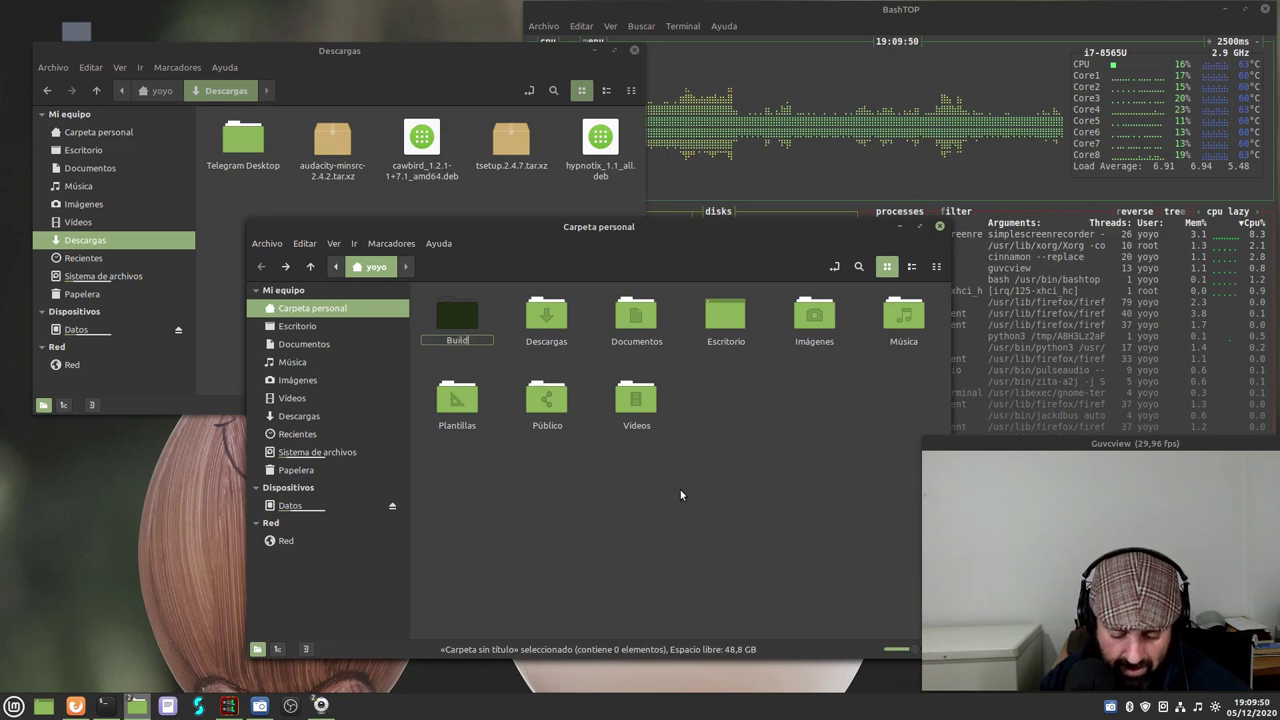
{"action": "type", "text": "s"}
{"action": "key", "text": "Return"}
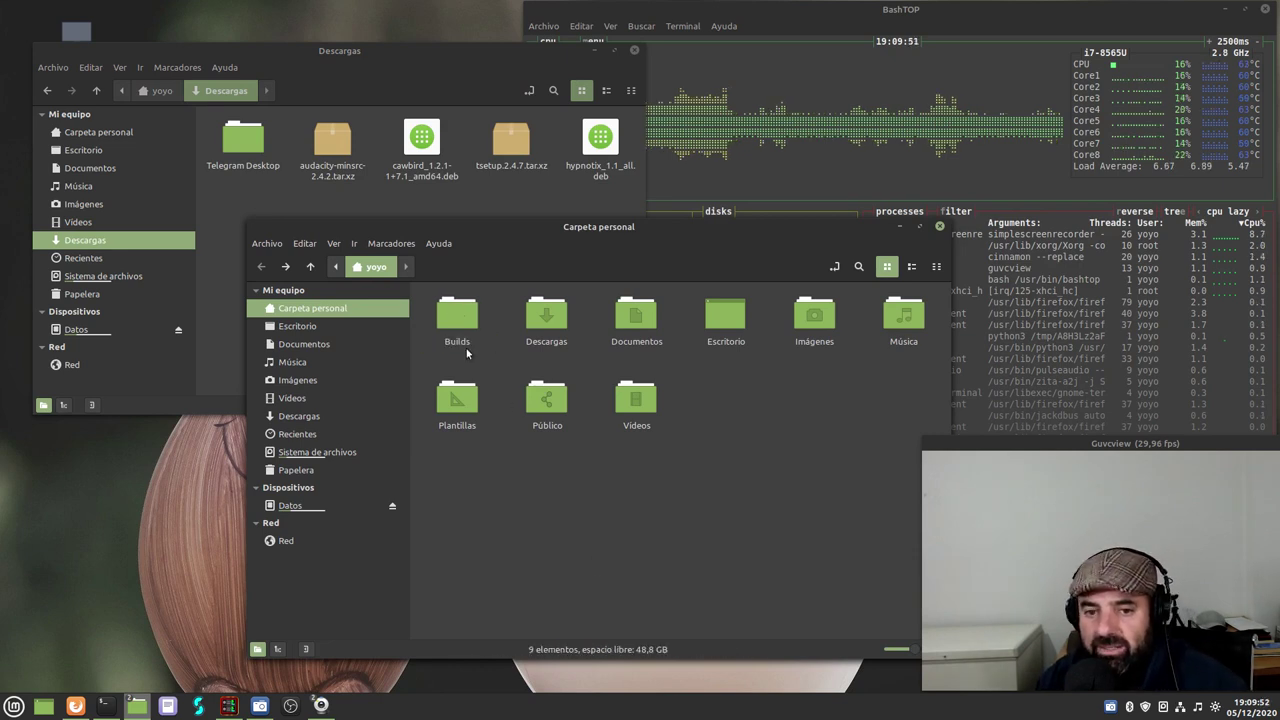
- Open the Builds folder and move audacity-minsrc-2.4.2.tar.xz from Descargas into it, closing the Descargas window
{"action": "double_click", "coordinate": [456, 321]}
{"action": "left_click", "coordinate": [335, 138]}
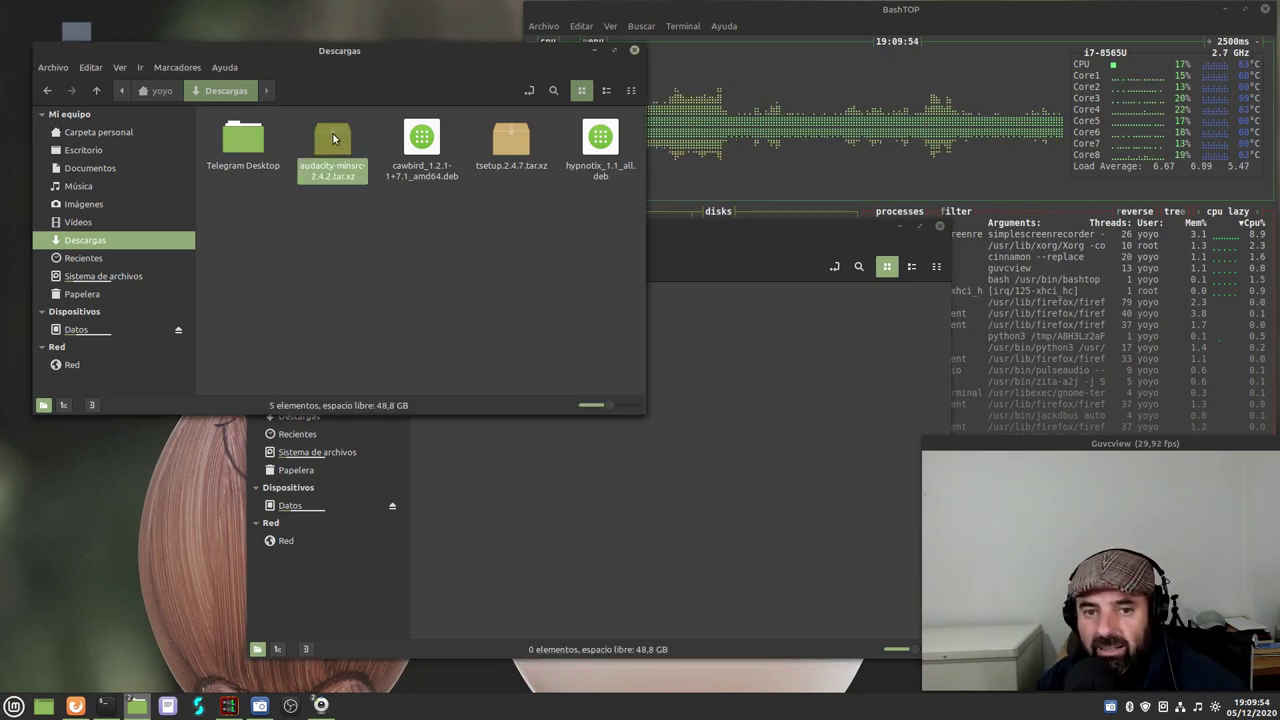
{"action": "left_click_drag", "start_coordinate": [335, 138], "coordinate": [624, 470]}
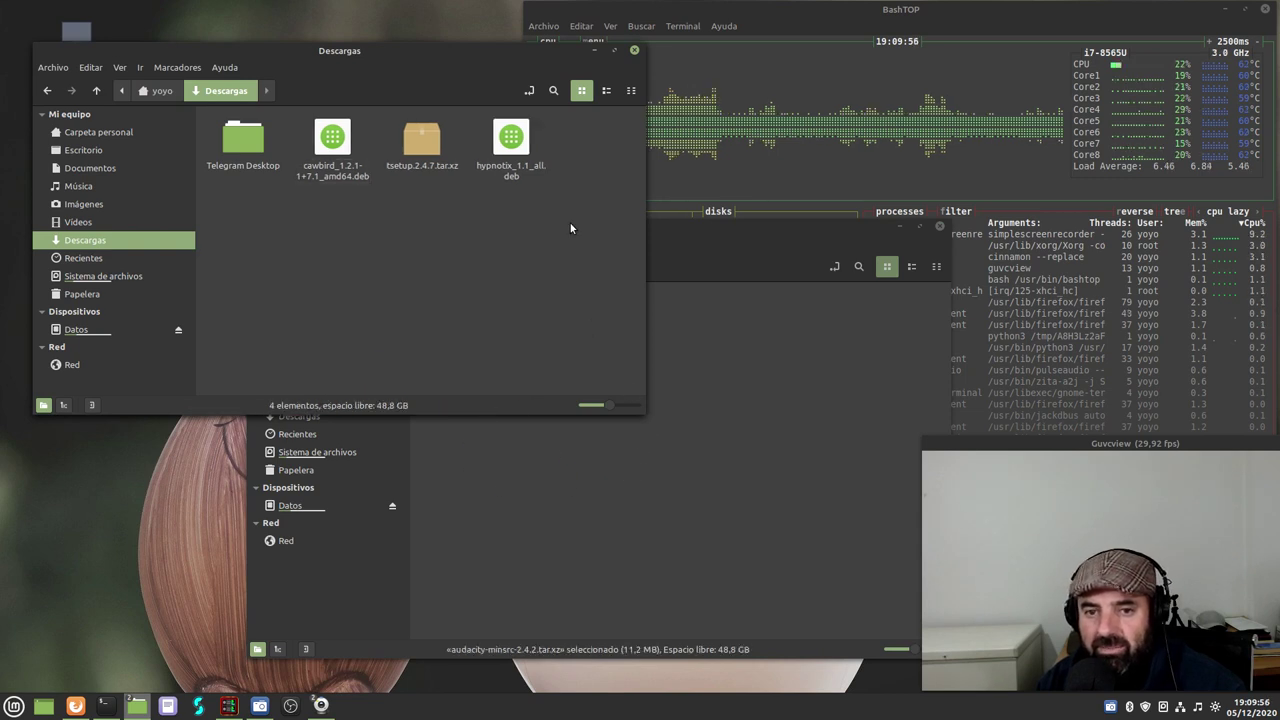
{"action": "left_click", "coordinate": [633, 51]}
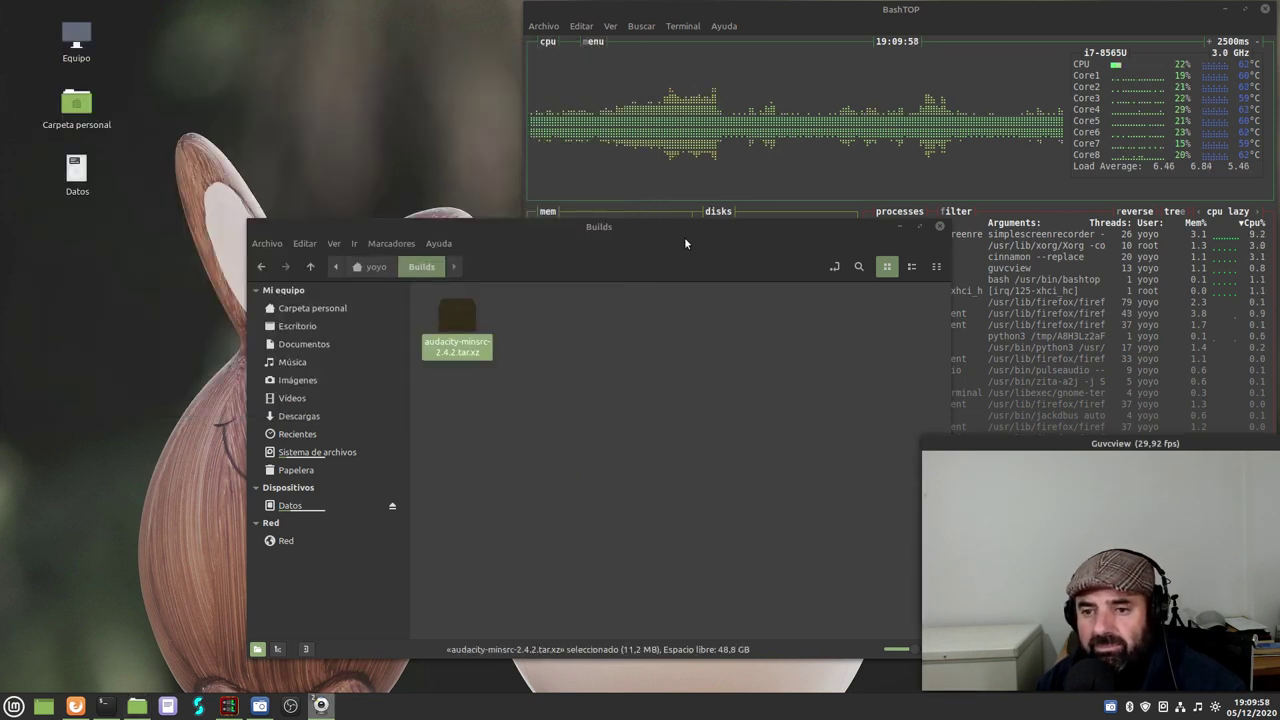
- Shrink the Builds folder window and reposition it so it covers less of the BashTOP monitor
{"action": "left_click_drag", "start_coordinate": [685, 243], "coordinate": [482, 133]}
{"action": "left_click", "coordinate": [691, 369]}
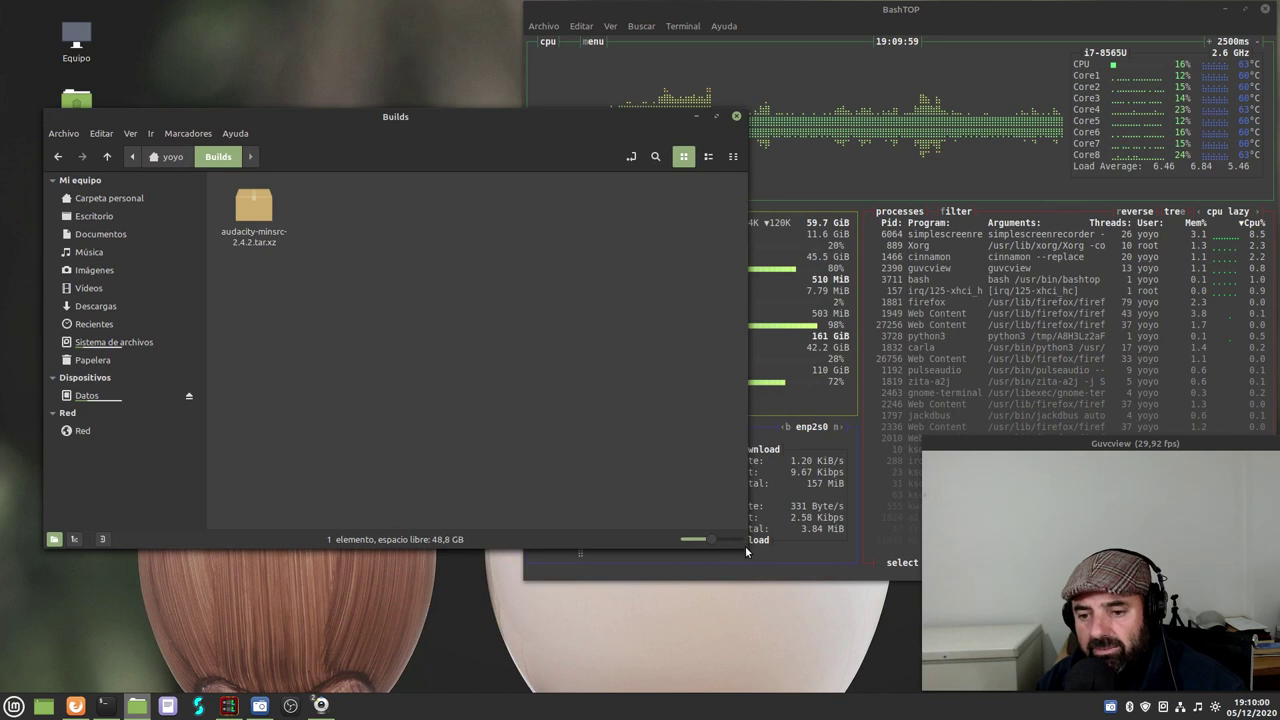
{"action": "left_click_drag", "start_coordinate": [745, 546], "coordinate": [636, 490]}
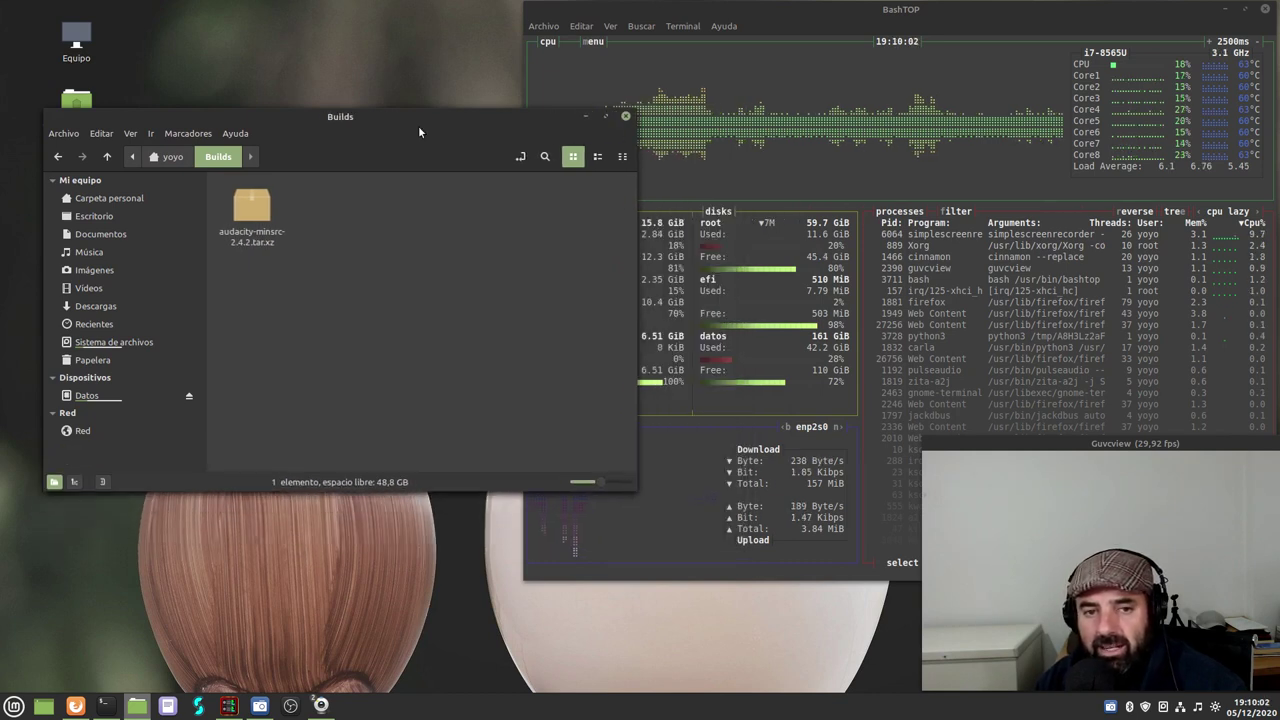
{"action": "left_click_drag", "start_coordinate": [369, 119], "coordinate": [356, 171]}
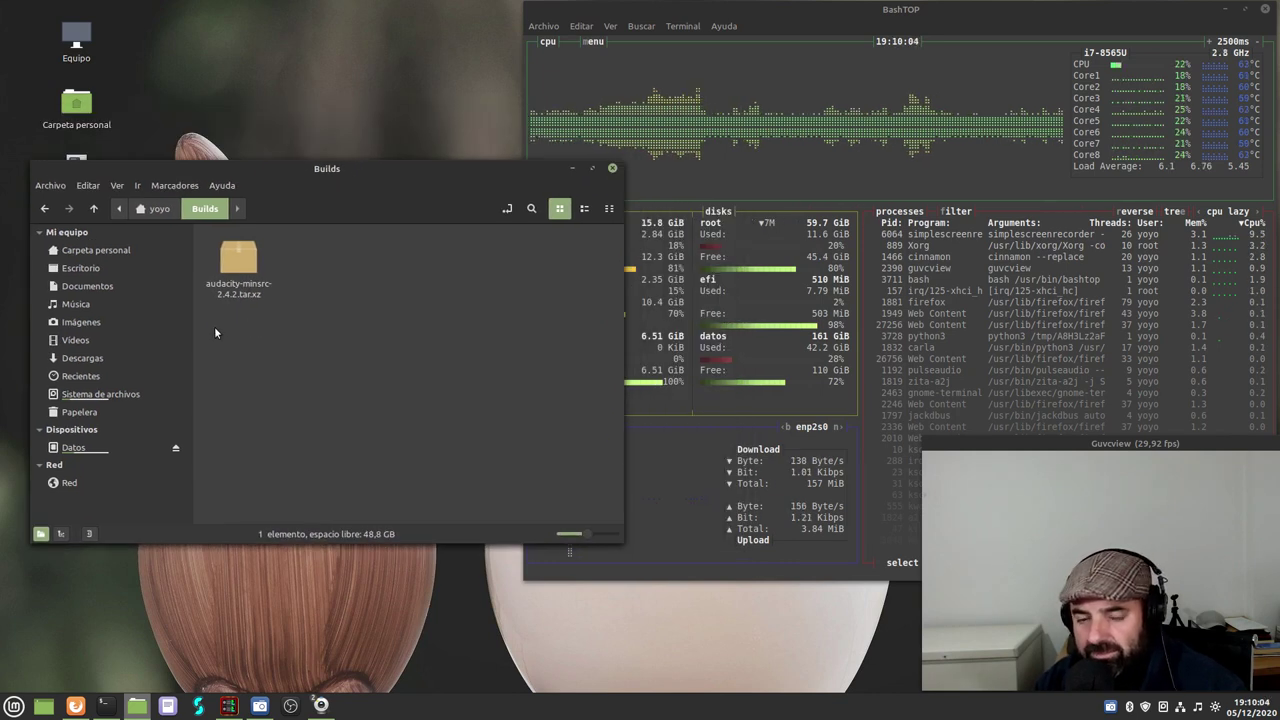
- Extract audacity-minsrc-2.4.2.tar.xz in place inside the Builds folder
{"action": "left_click", "coordinate": [238, 270]}
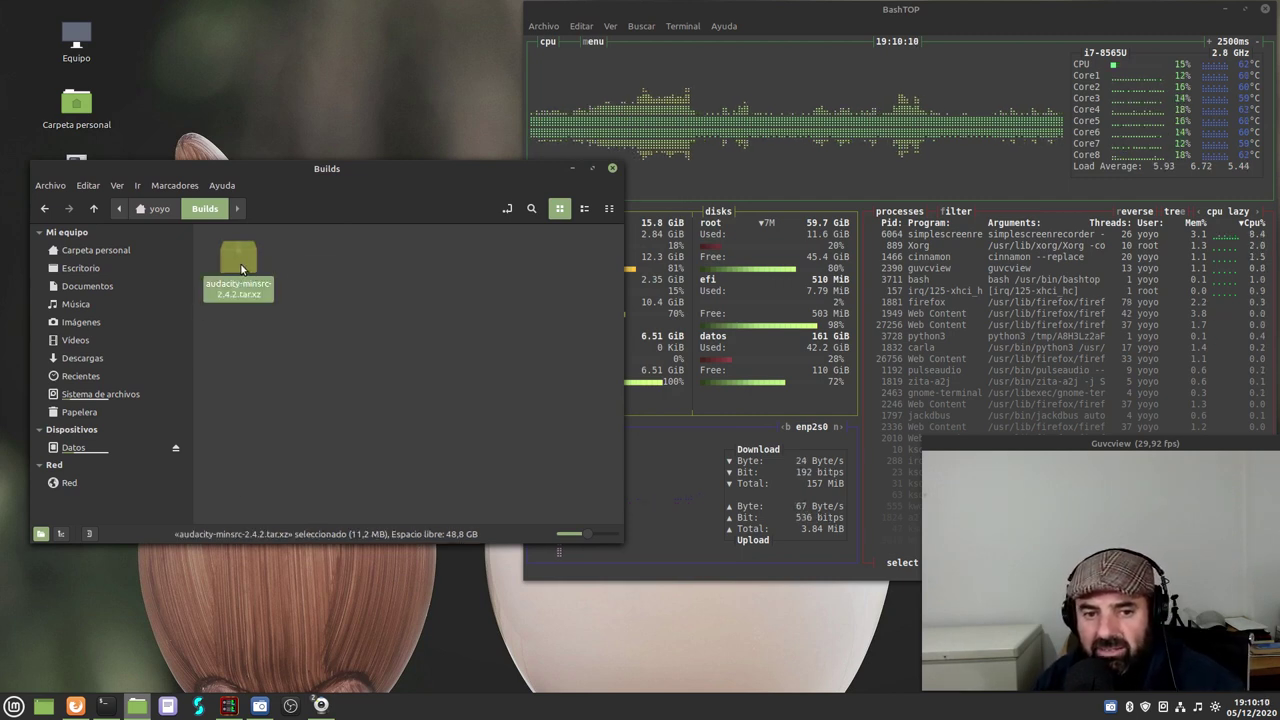
{"action": "right_click", "coordinate": [241, 268]}
{"action": "left_click", "coordinate": [294, 453]}
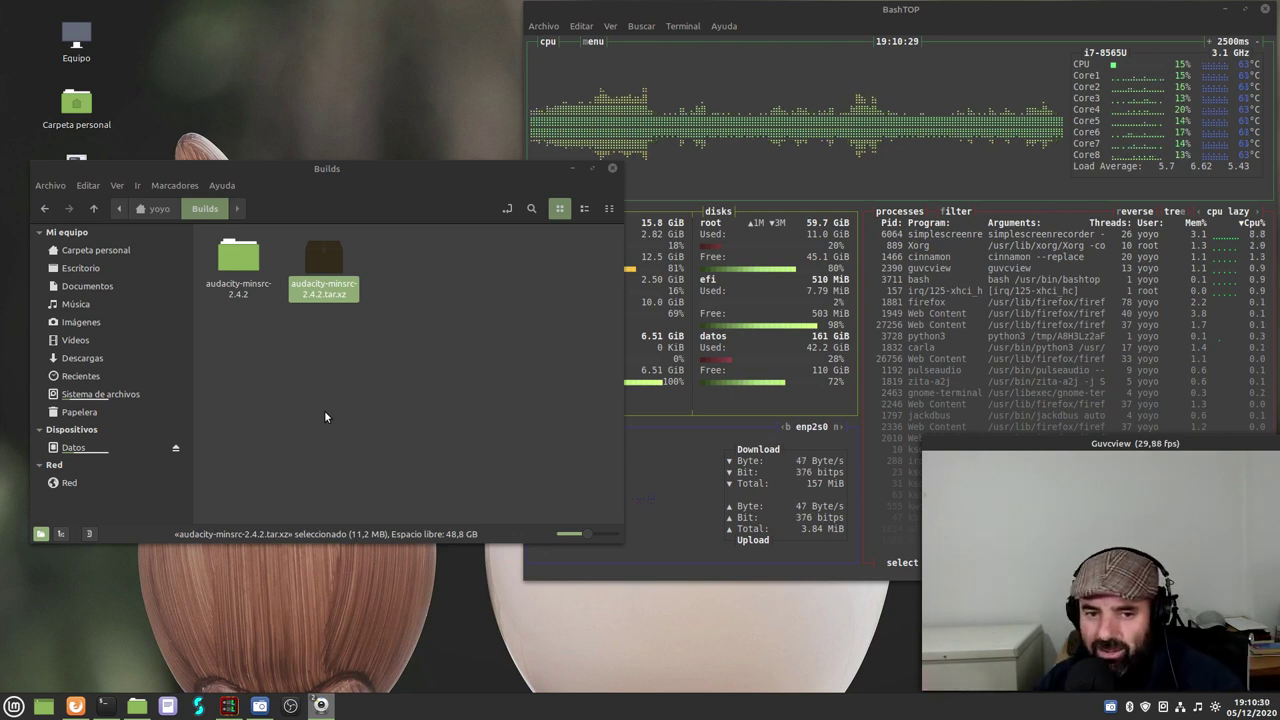
{"action": "left_click", "coordinate": [243, 341]}
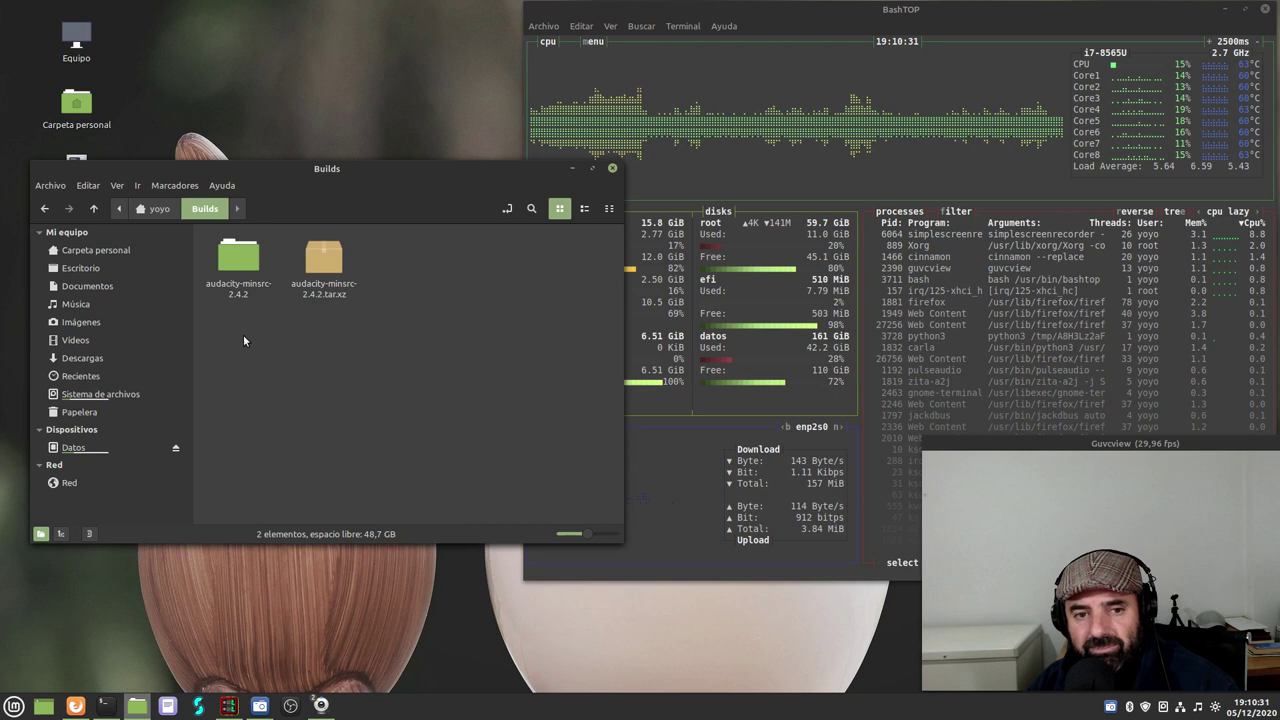
- Look through the extracted audacity-minsrc-2.4.2 folder and return to Builds, moving the window slightly
{"action": "double_click", "coordinate": [238, 276]}
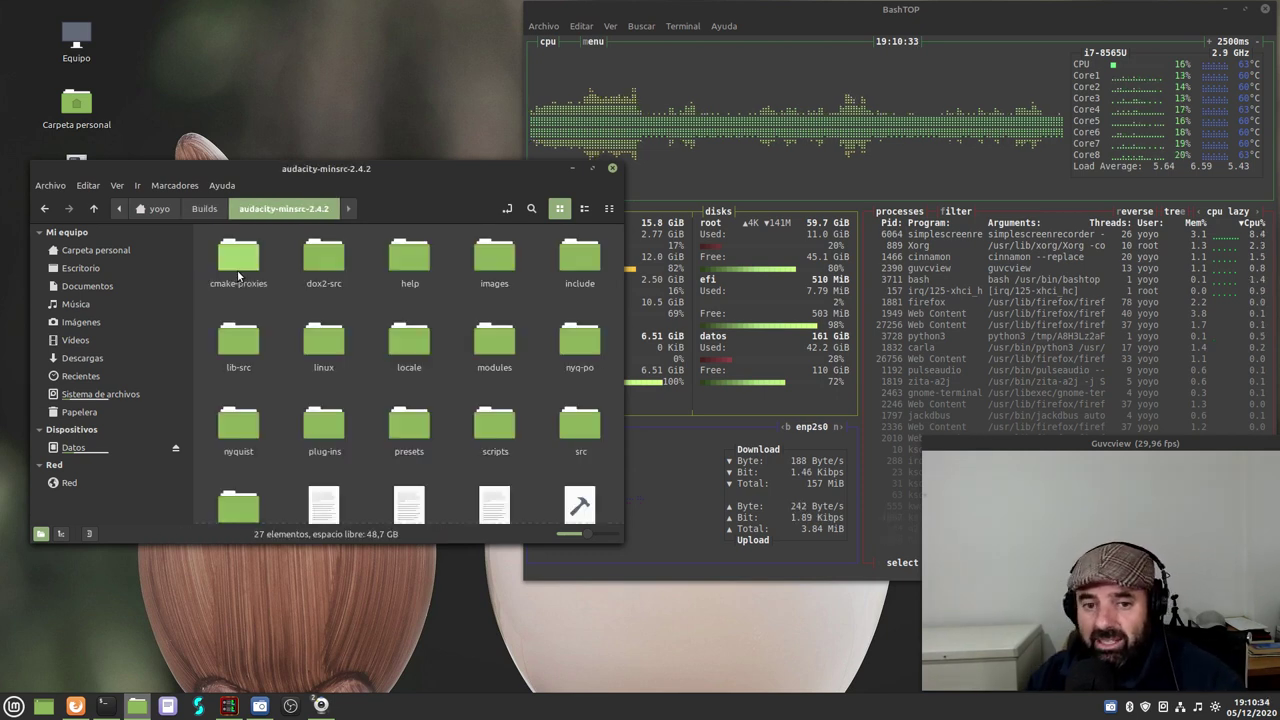
{"action": "left_click", "coordinate": [204, 208]}
{"action": "left_click", "coordinate": [327, 322]}
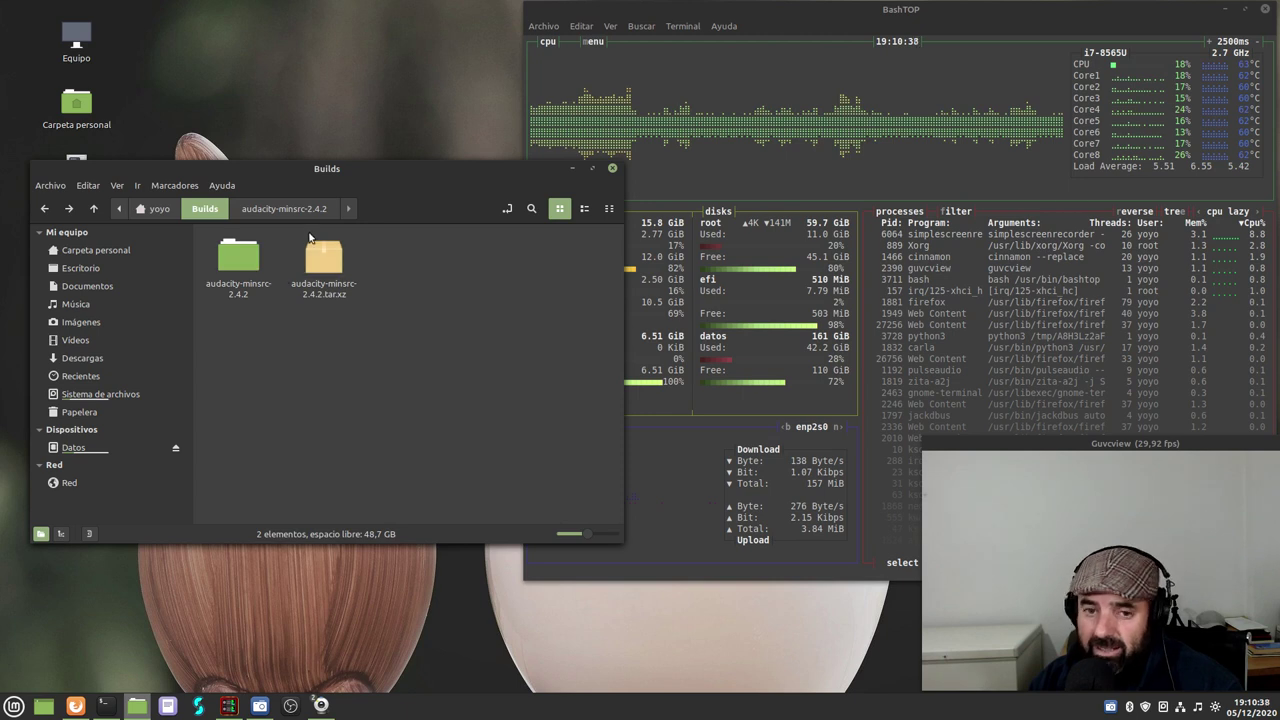
{"action": "left_click_drag", "start_coordinate": [390, 177], "coordinate": [387, 141]}
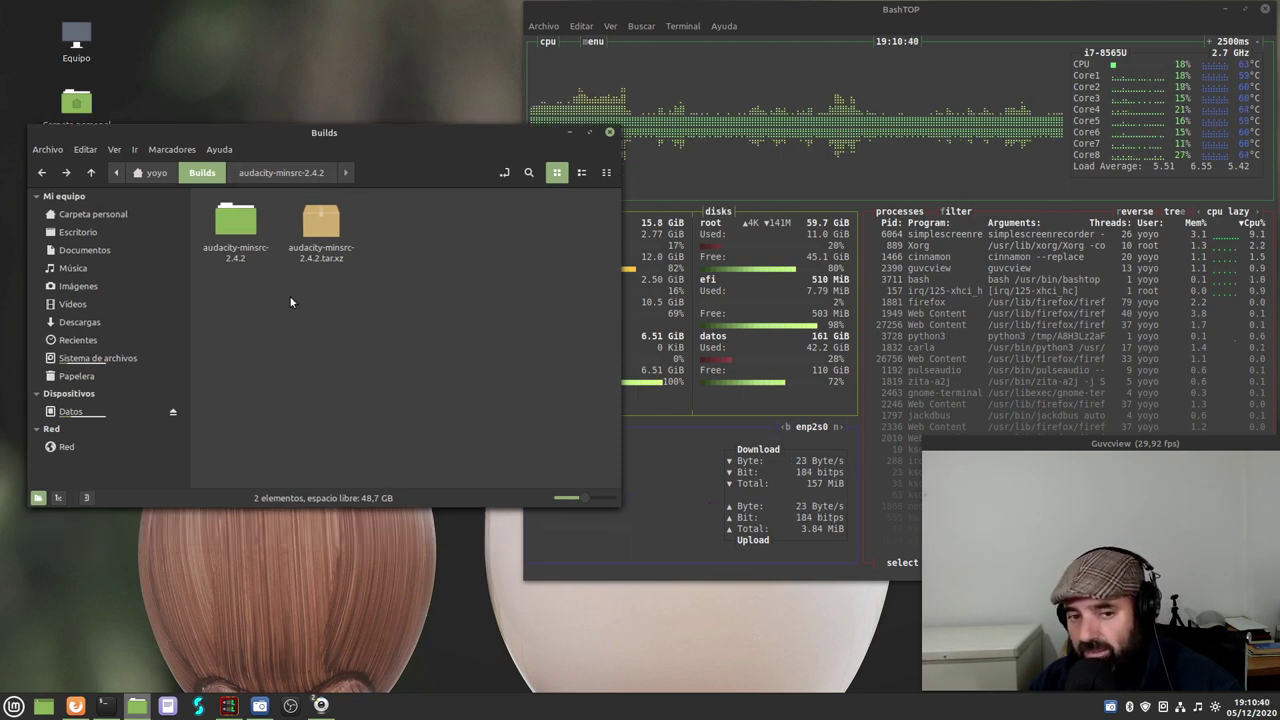
- Consult the Building Audacity commands in the browser's forum guide and open the audacity-minsrc-2.4.2 source folder in the file manager
{"action": "left_click", "coordinate": [82, 684]}
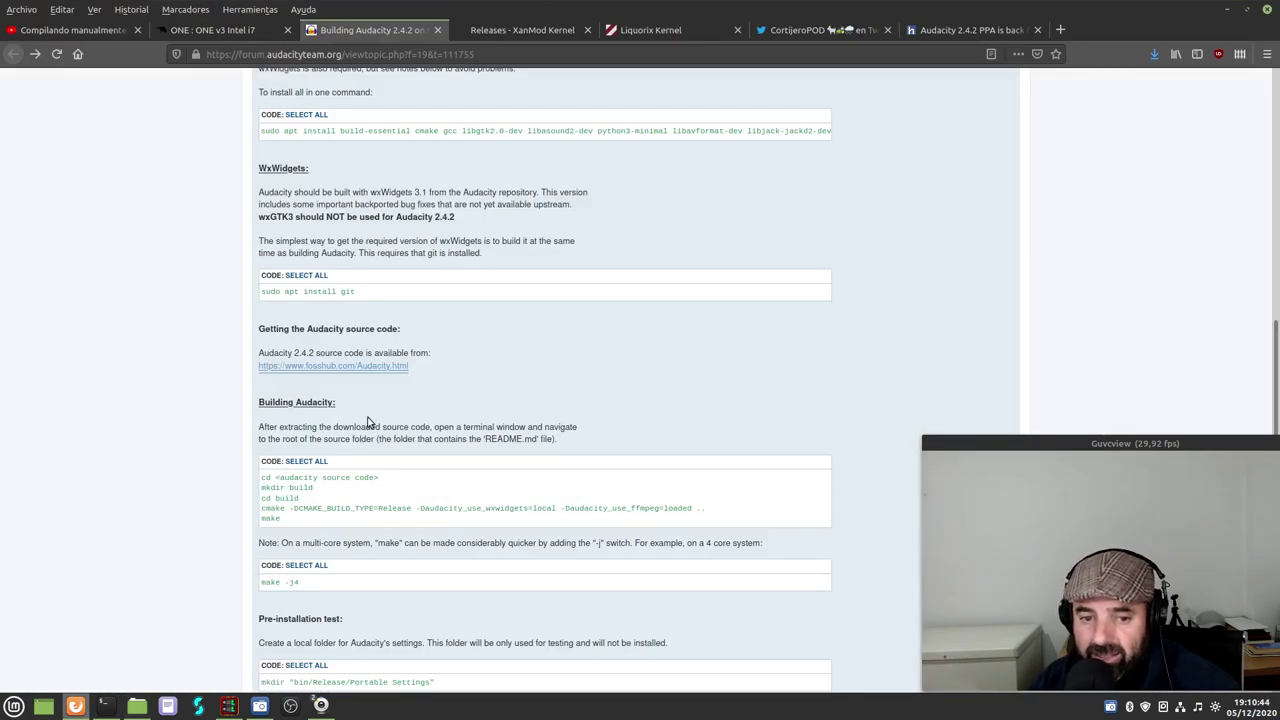
{"action": "scroll", "coordinate": [366, 366], "scroll_direction": "down", "scroll_amount": 1}
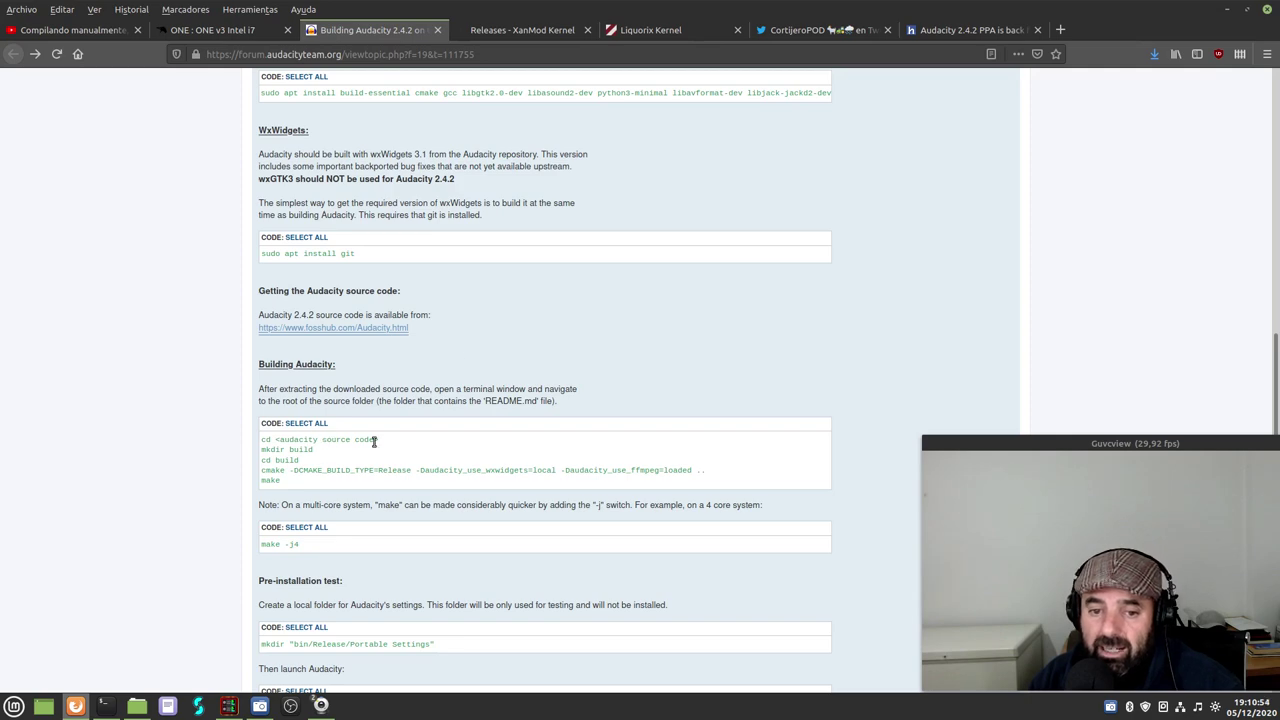
{"action": "left_click", "coordinate": [1227, 11]}
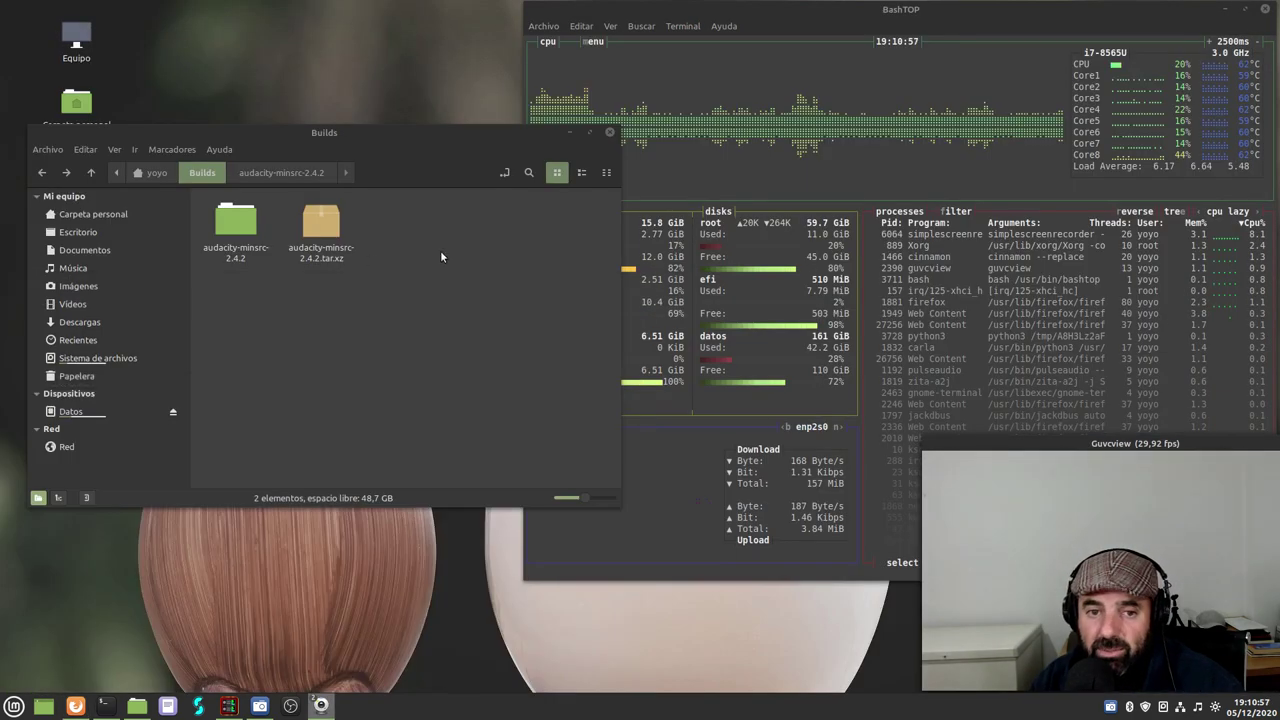
{"action": "double_click", "coordinate": [238, 232]}
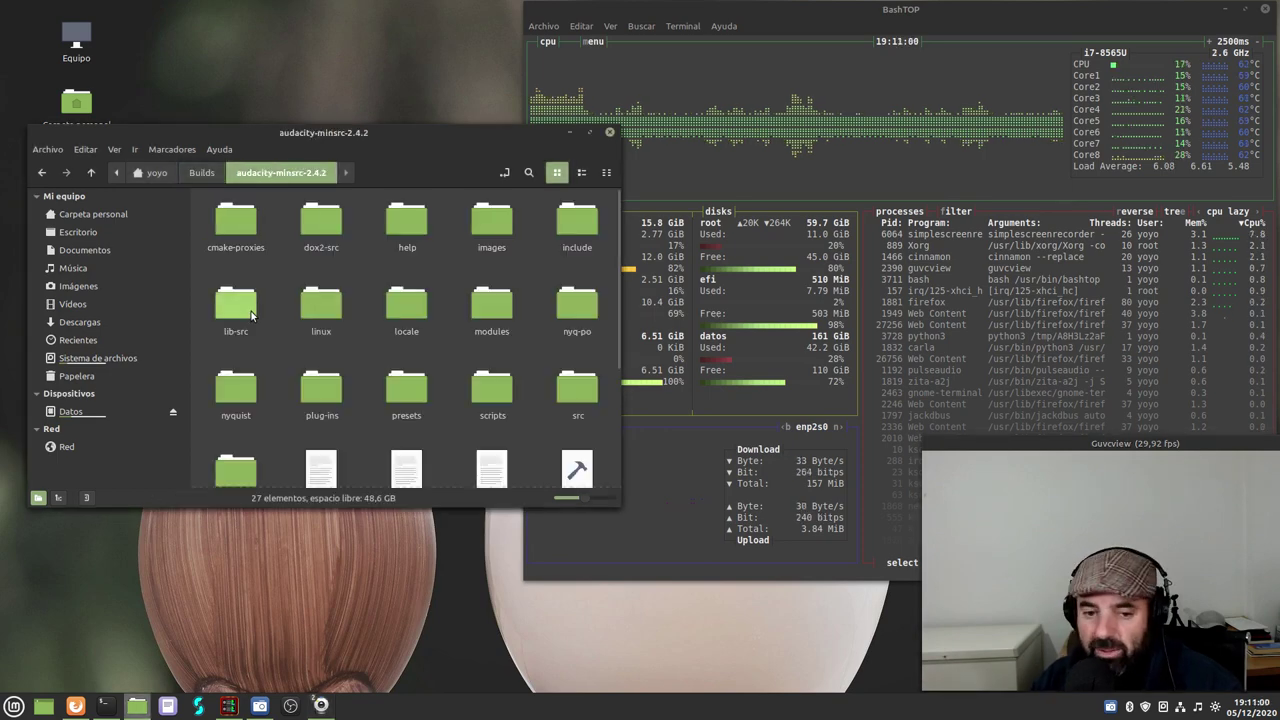
{"action": "left_click", "coordinate": [92, 666]}
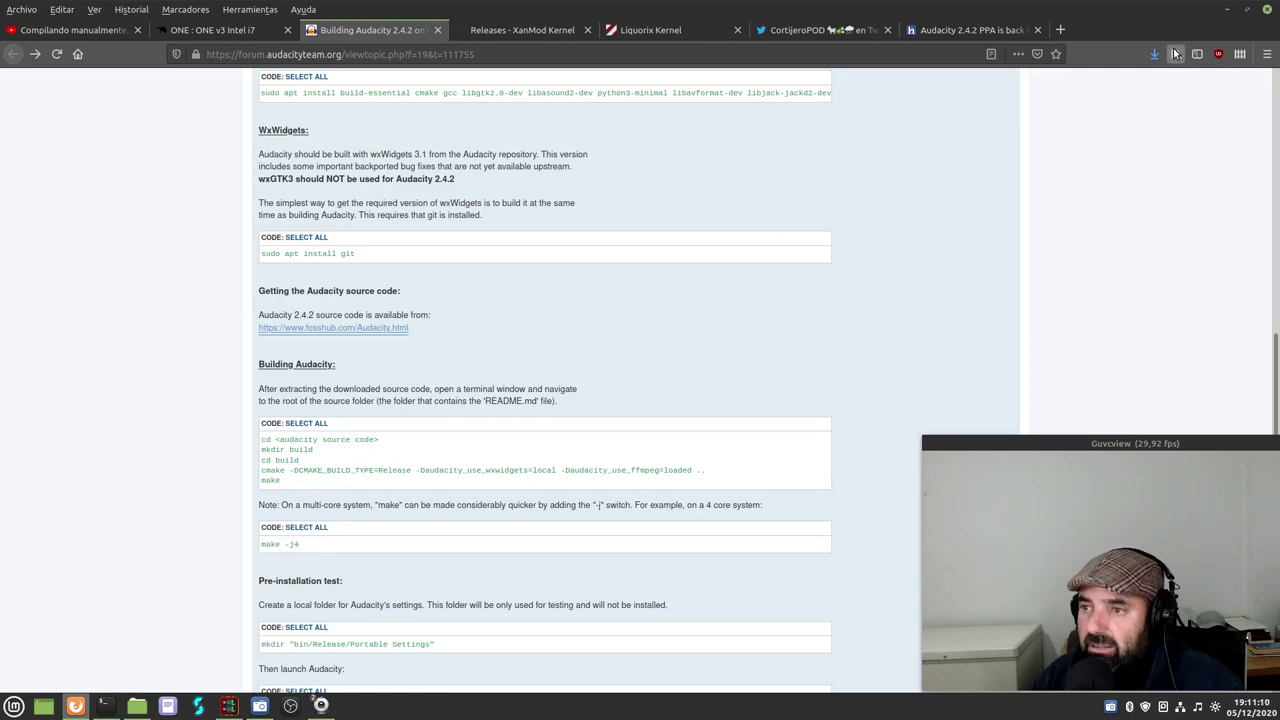
{"action": "left_click", "coordinate": [1228, 11]}
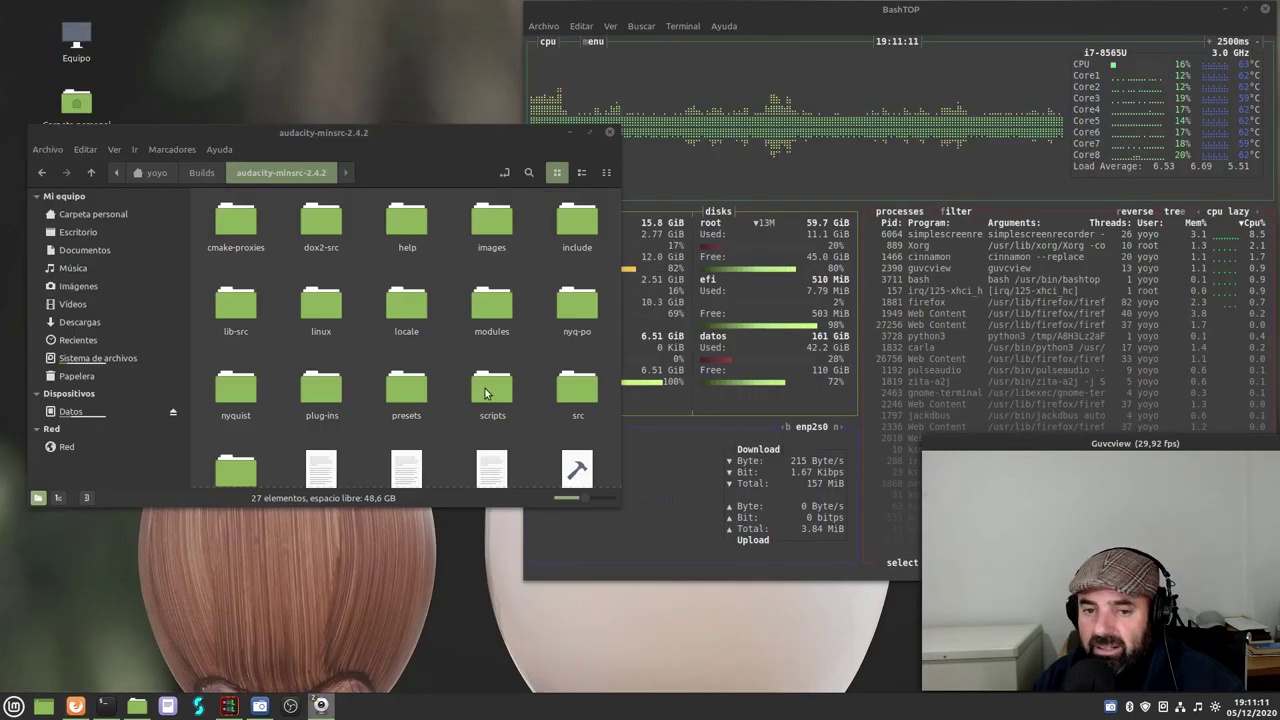
- Create a folder named build inside the audacity-minsrc-2.4.2 folder
{"action": "right_click", "coordinate": [351, 357]}
{"action": "left_click", "coordinate": [379, 362]}
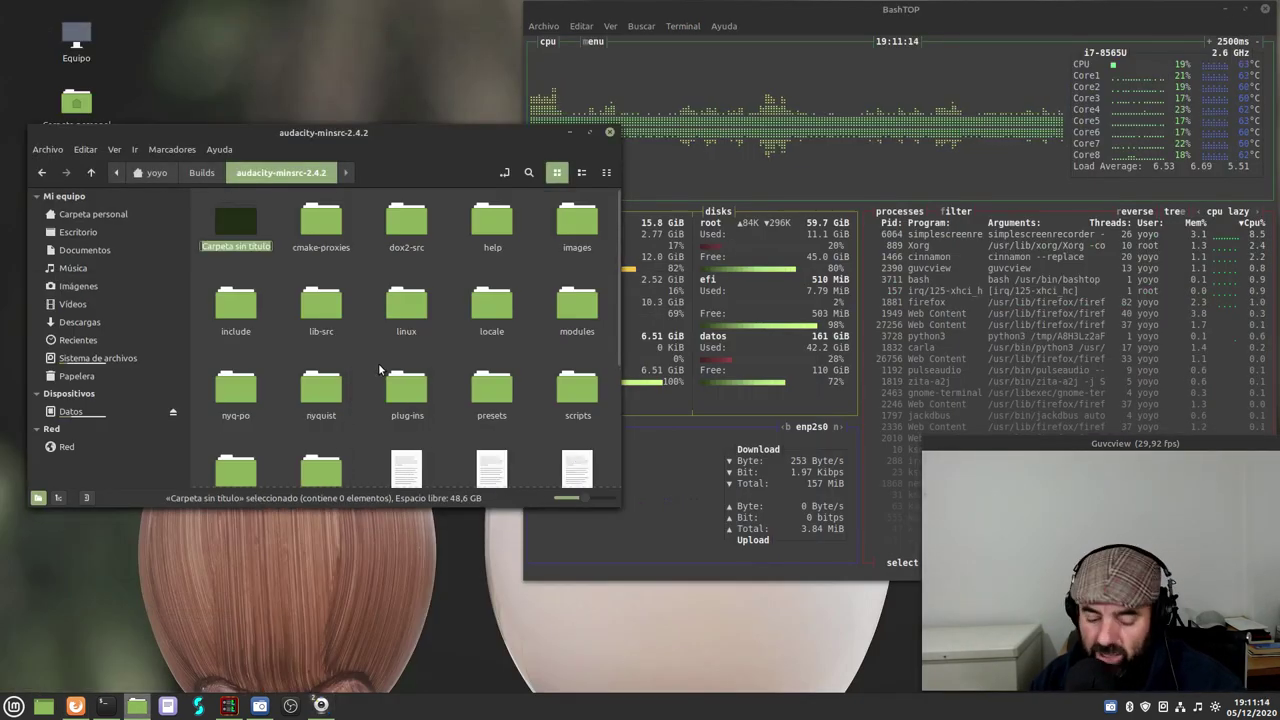
{"action": "type", "text": "bu"}
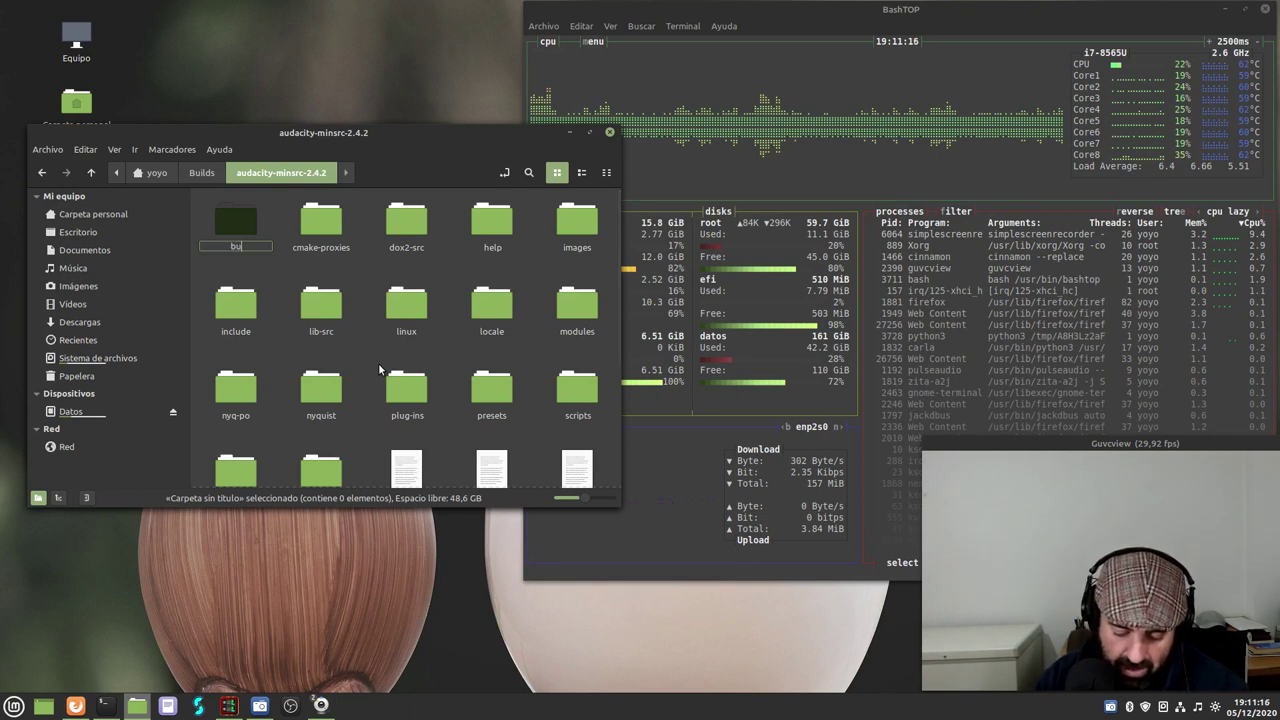
{"action": "type", "text": "ild"}
{"action": "key", "text": "Return"}
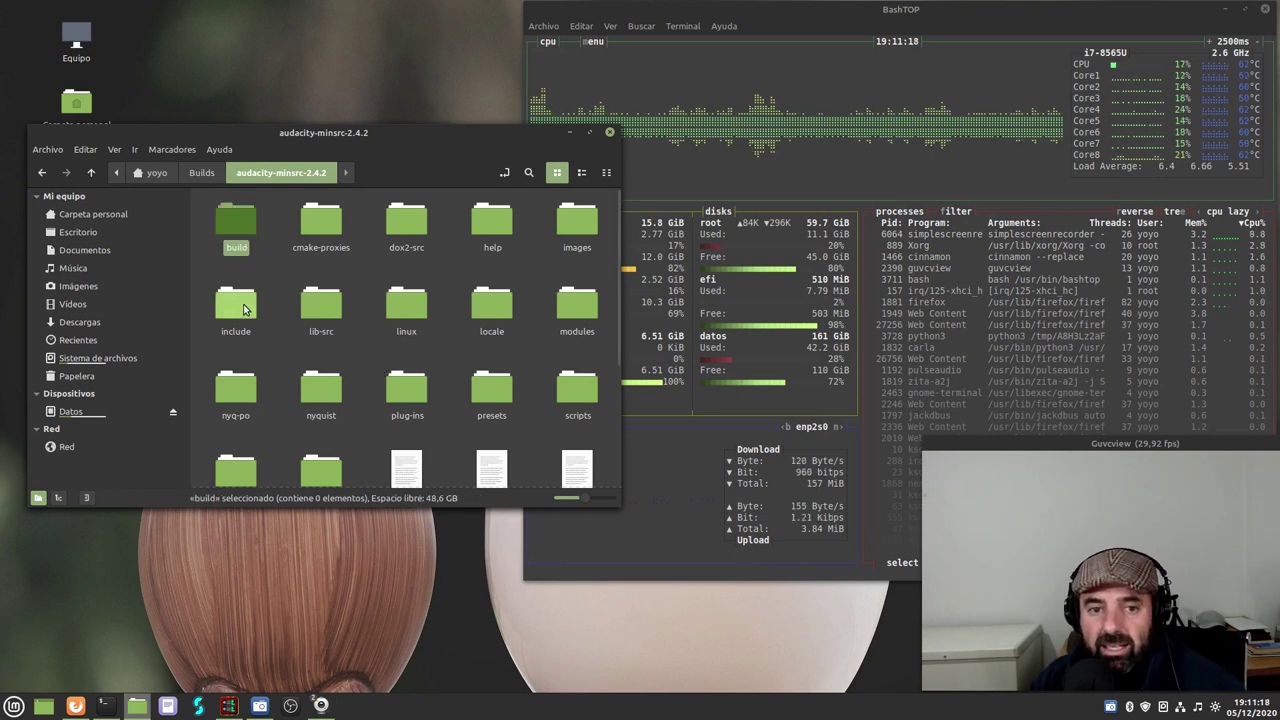
{"action": "left_click", "coordinate": [274, 279]}
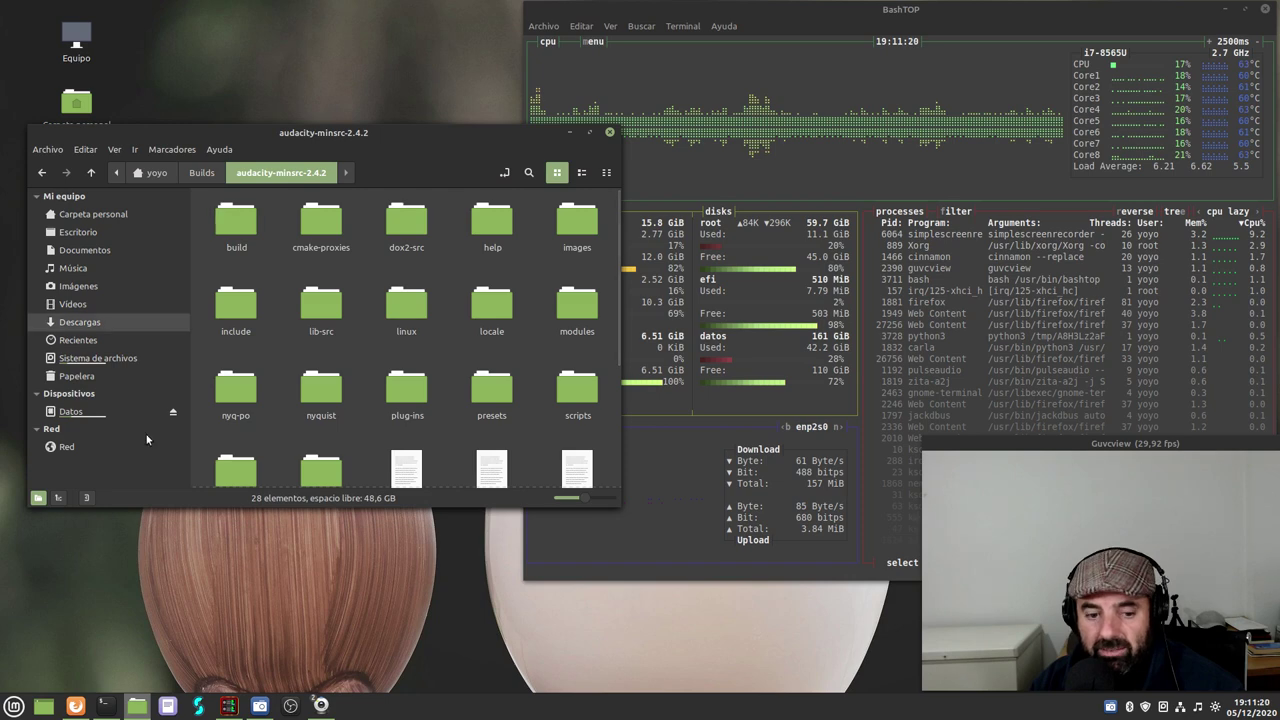
- Check the guide's cd build instruction in the browser and open the new build folder in the file manager
{"action": "left_click", "coordinate": [75, 705]}
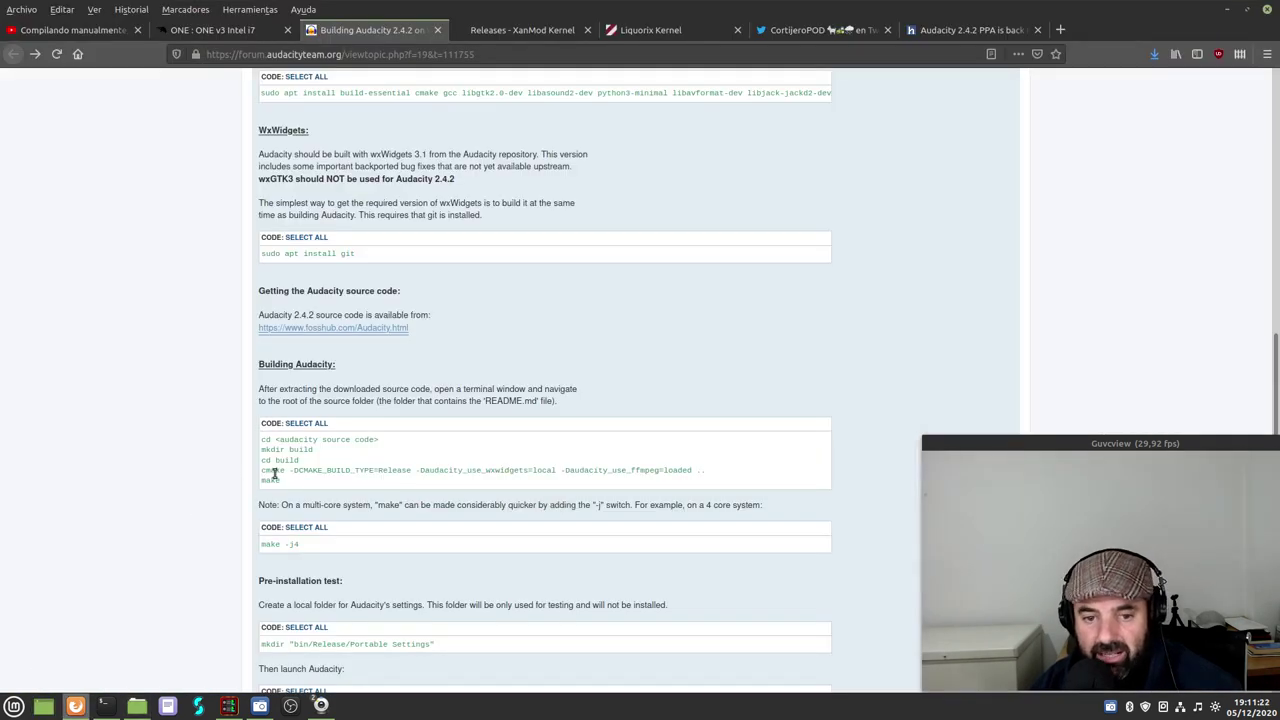
{"action": "left_click", "coordinate": [1225, 10]}
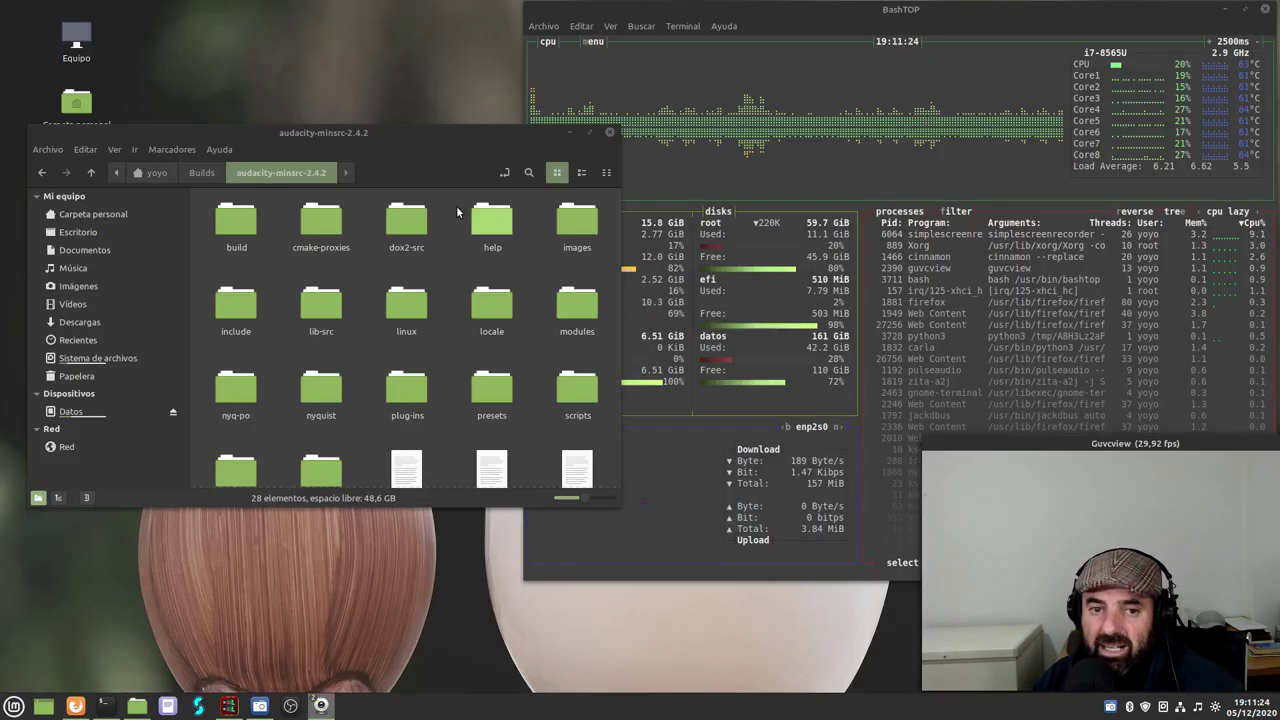
{"action": "double_click", "coordinate": [244, 222]}
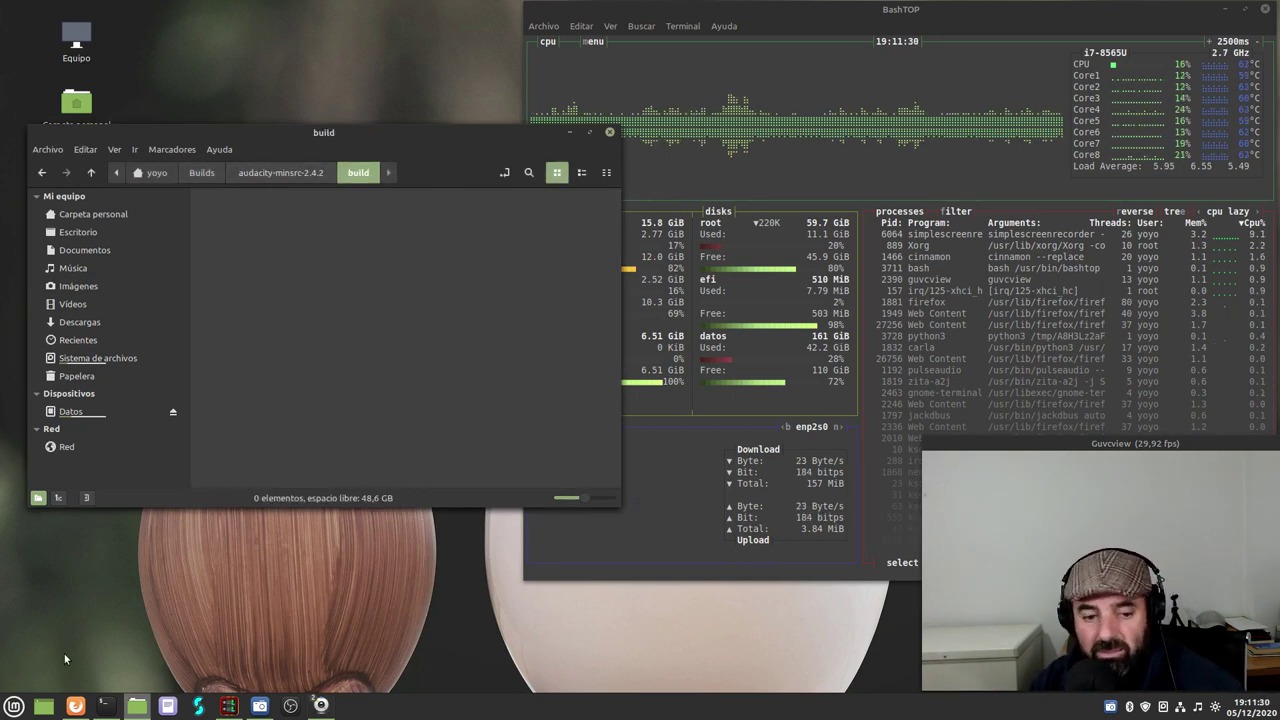
- Check the Building Audacity commands in the browser's forum guide and open a terminal in the audacity-minsrc-2.4.2/build folder
{"action": "left_click", "coordinate": [75, 706]}
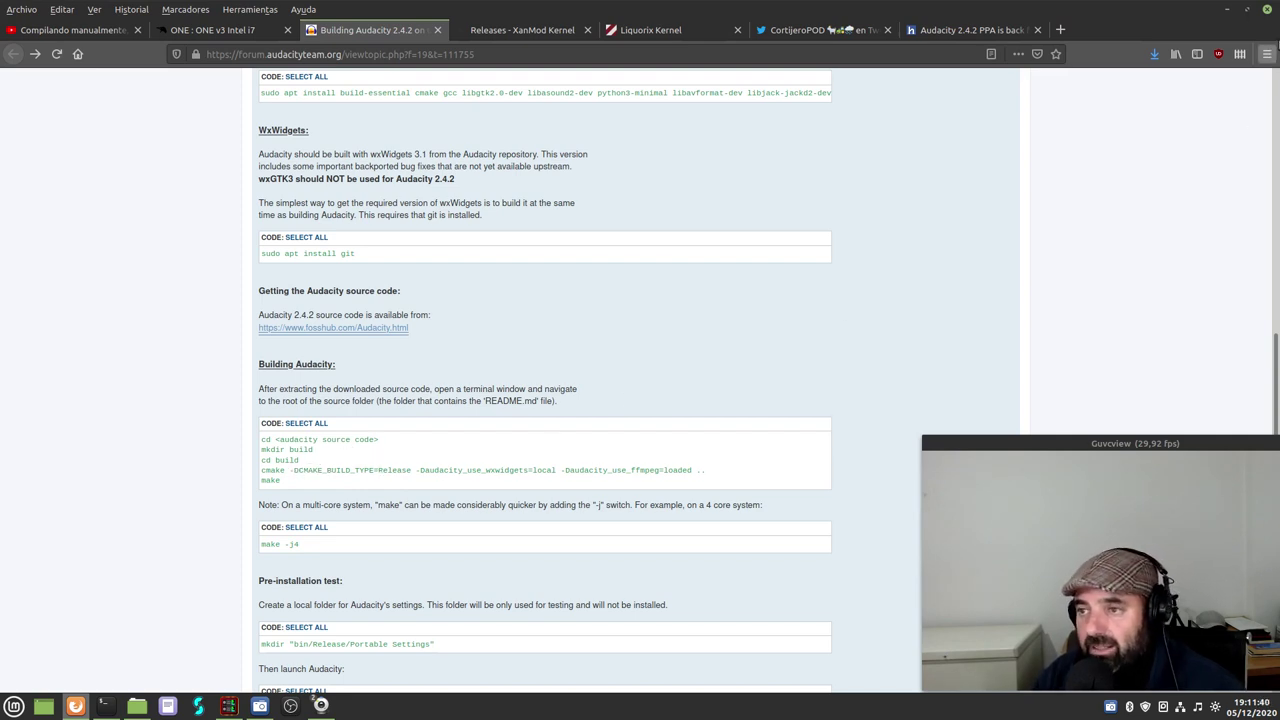
{"action": "left_click", "coordinate": [1227, 9]}
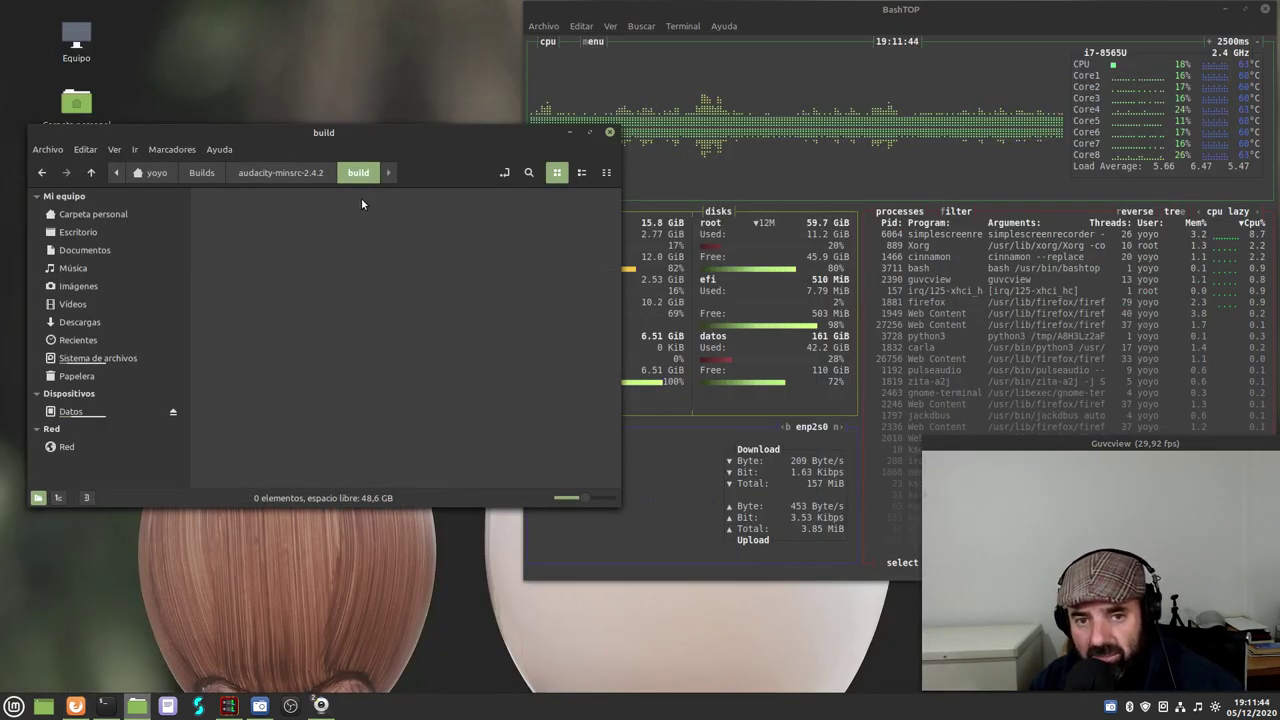
{"action": "right_click", "coordinate": [342, 262]}
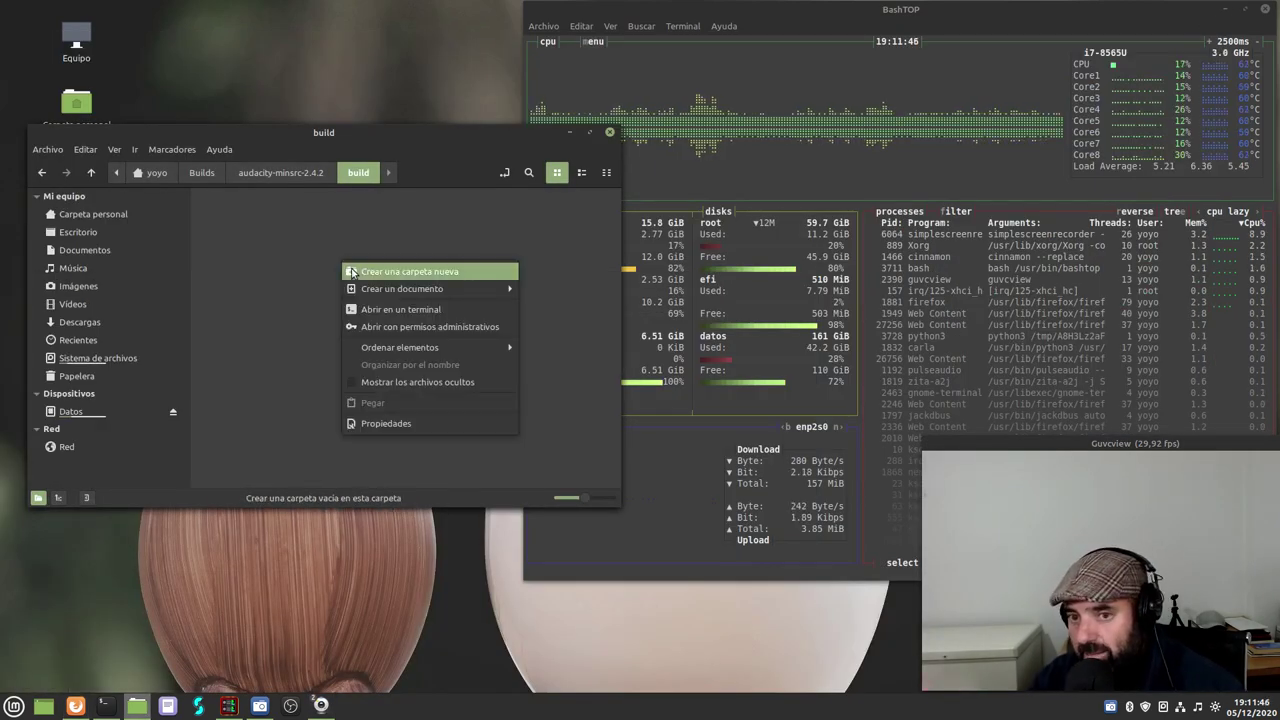
{"action": "left_click", "coordinate": [398, 310]}
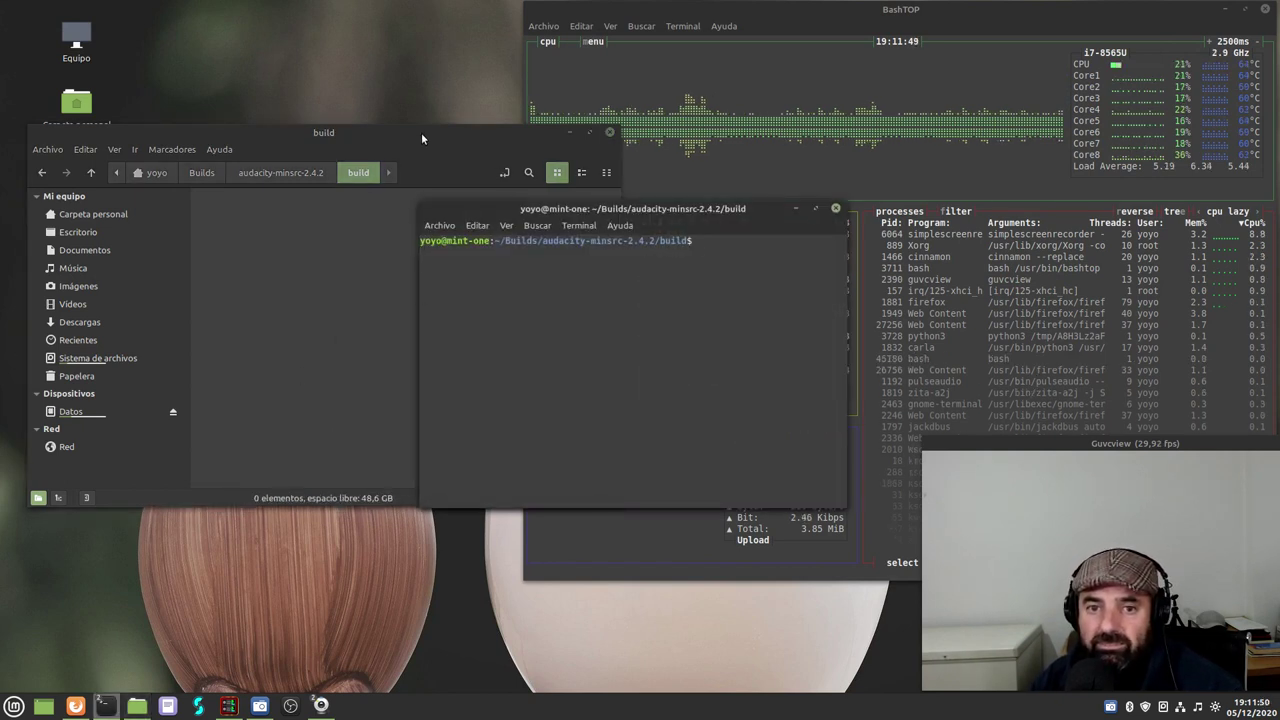
- Rearrange the file manager and terminal windows below the BashTOP CPU graph and enlarge the terminal
{"action": "left_click_drag", "start_coordinate": [421, 132], "coordinate": [402, 286]}
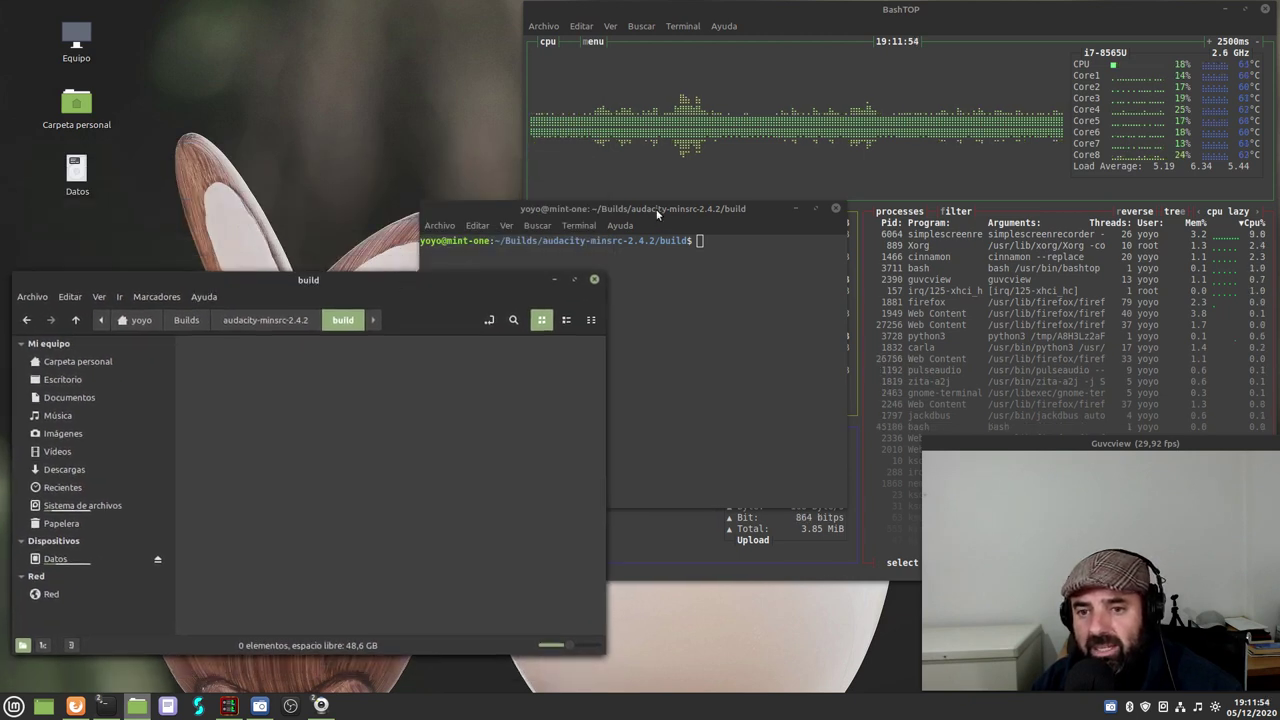
{"action": "left_click_drag", "start_coordinate": [658, 208], "coordinate": [317, 142]}
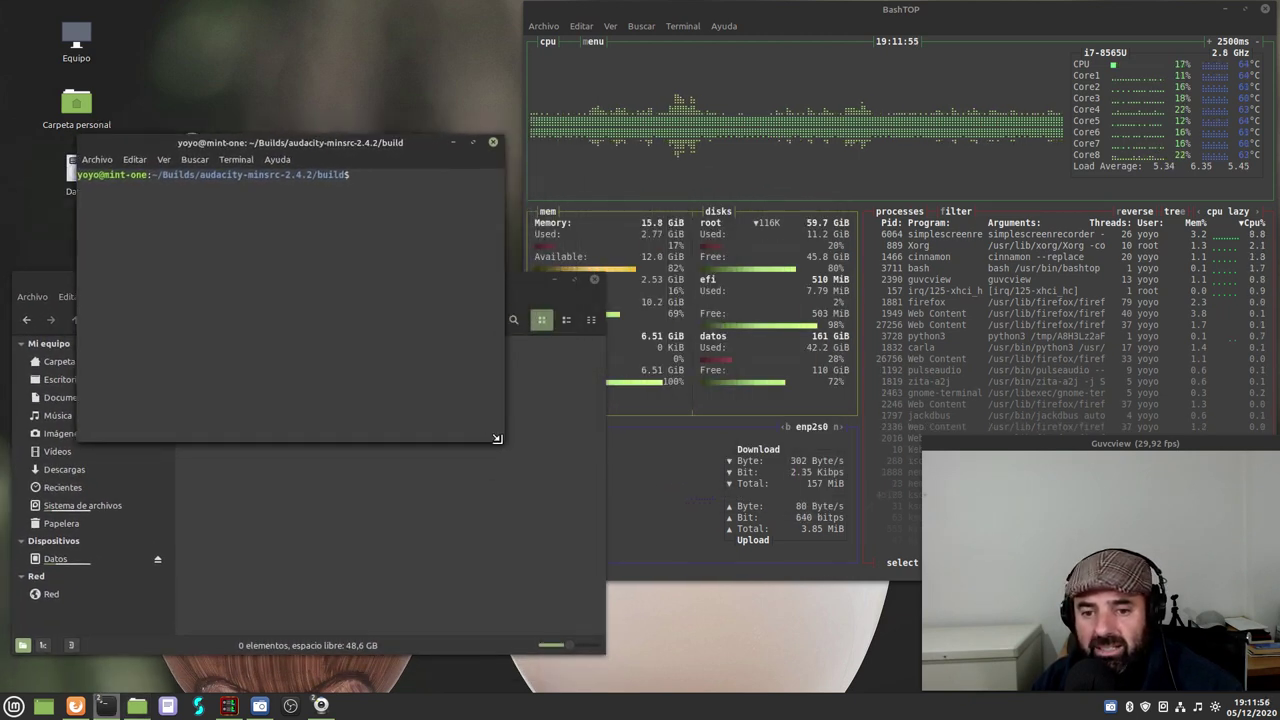
{"action": "left_click_drag", "start_coordinate": [504, 440], "coordinate": [1000, 568]}
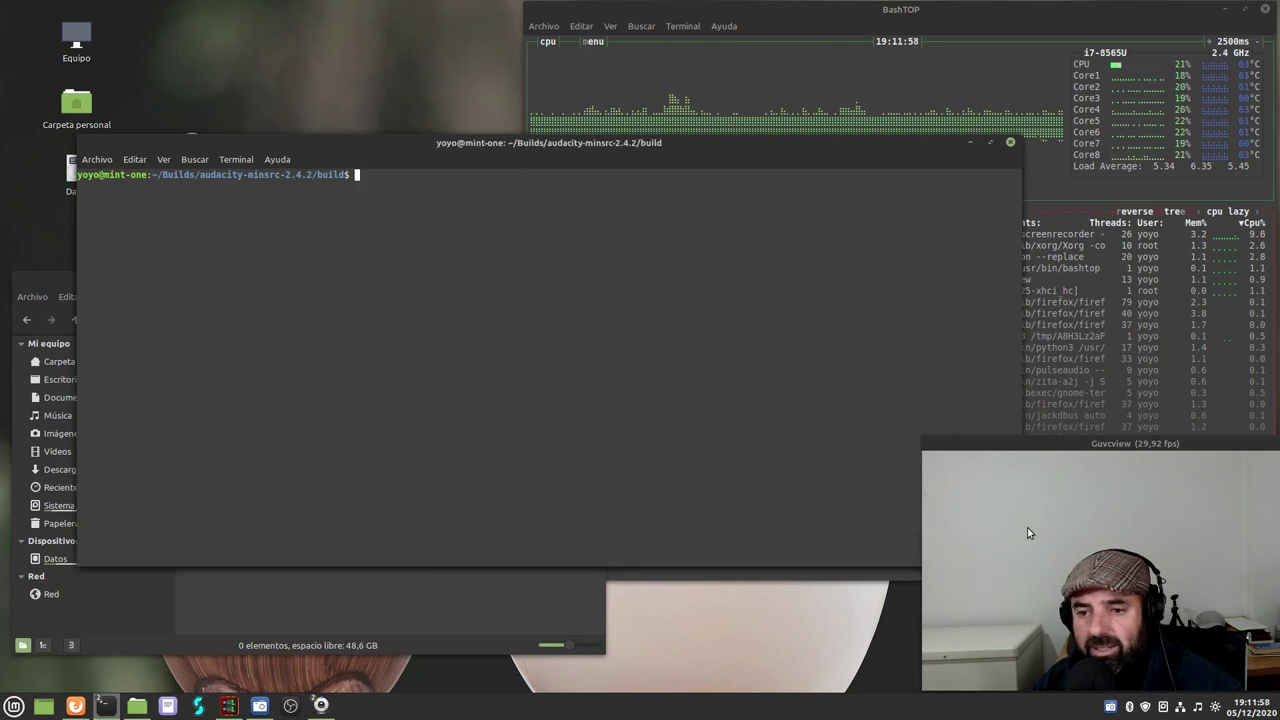
{"action": "left_click_drag", "start_coordinate": [560, 144], "coordinate": [545, 281]}
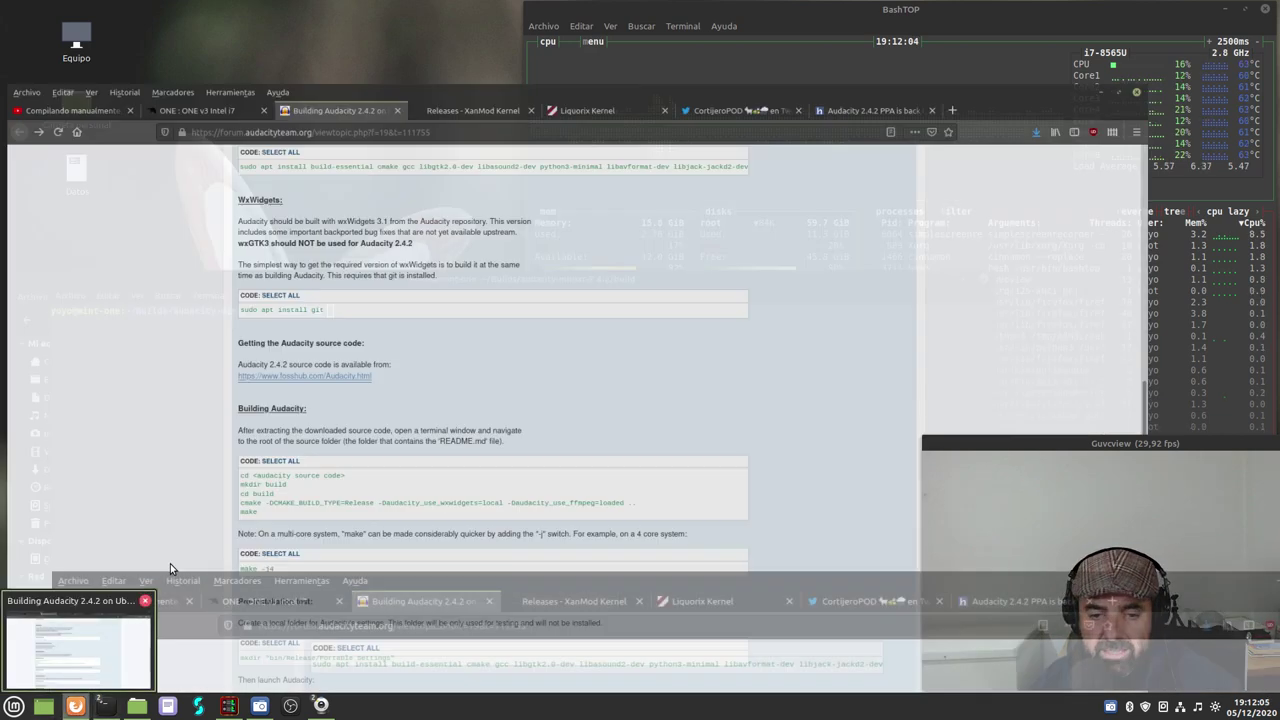
- Copy the guide's command cmake -DCMAKE_BUILD_TYPE=Release -Daudacity_use_wxwidgets=local -Daudacity_use_ffmpeg=loaded .. and run it in the build folder's terminal
{"action": "left_click", "coordinate": [75, 575]}
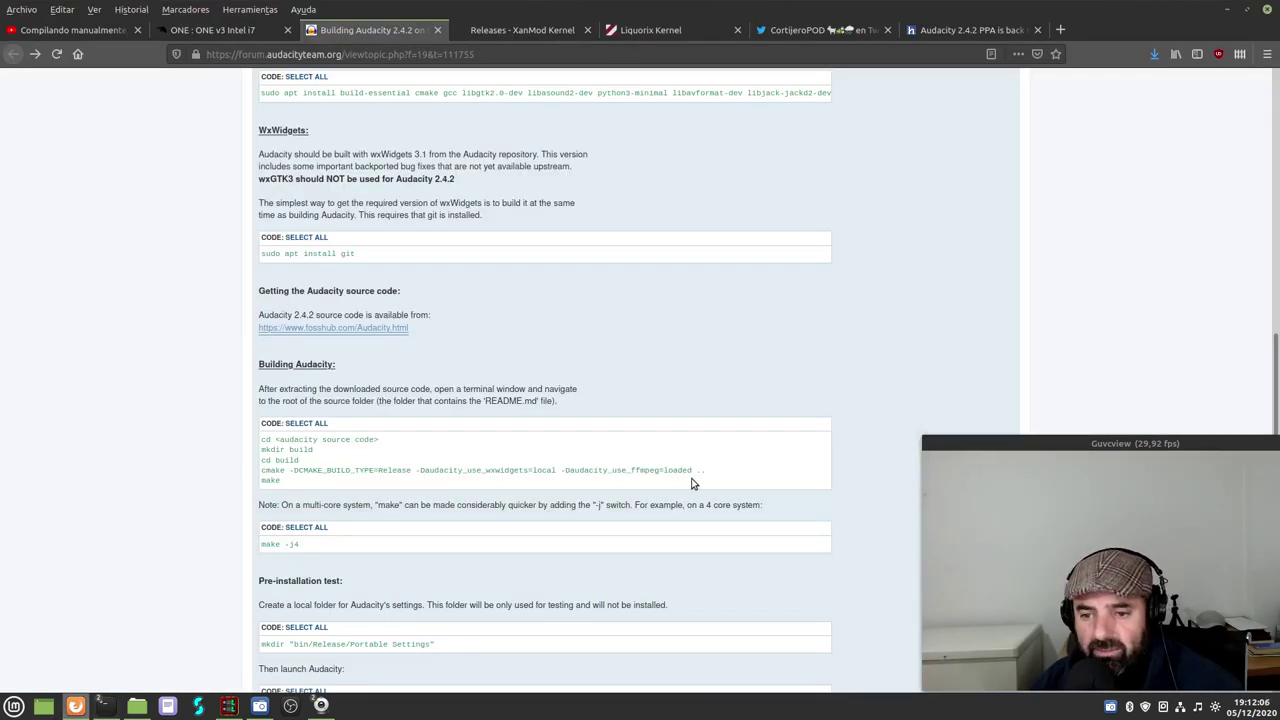
{"action": "left_click_drag", "start_coordinate": [716, 472], "coordinate": [260, 471]}
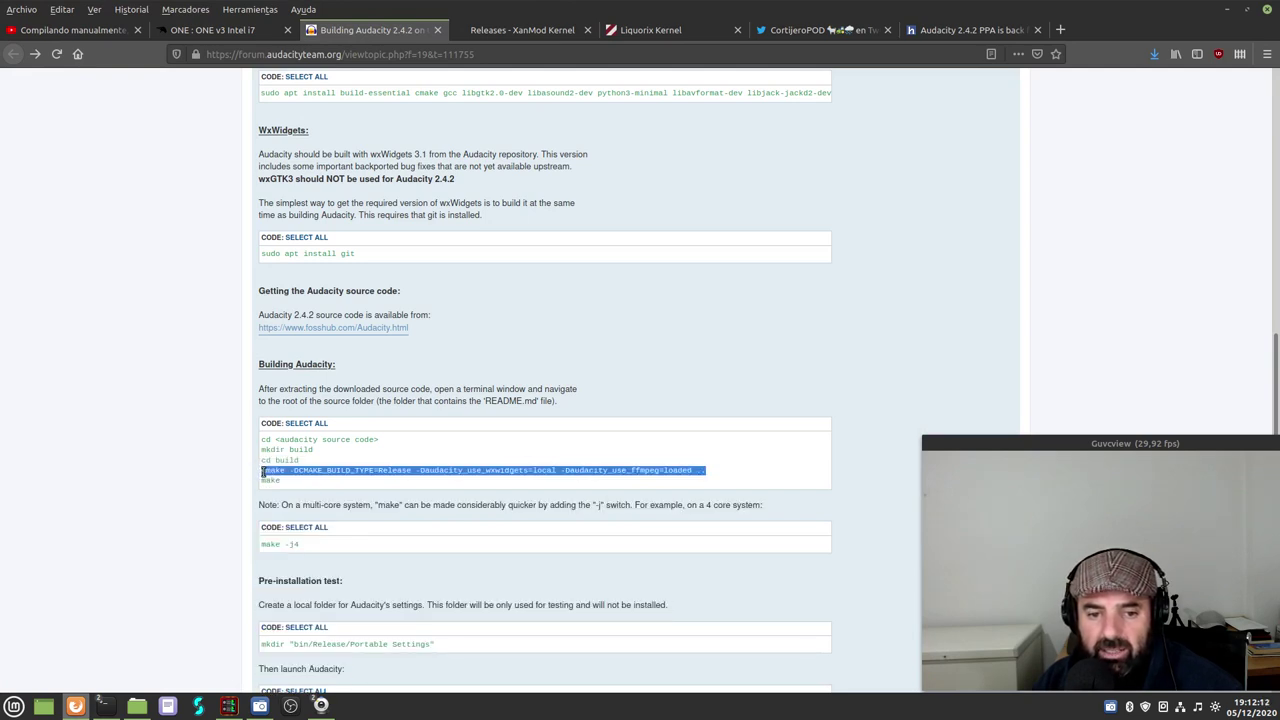
{"action": "right_click", "coordinate": [323, 478]}
{"action": "left_click", "coordinate": [326, 479]}
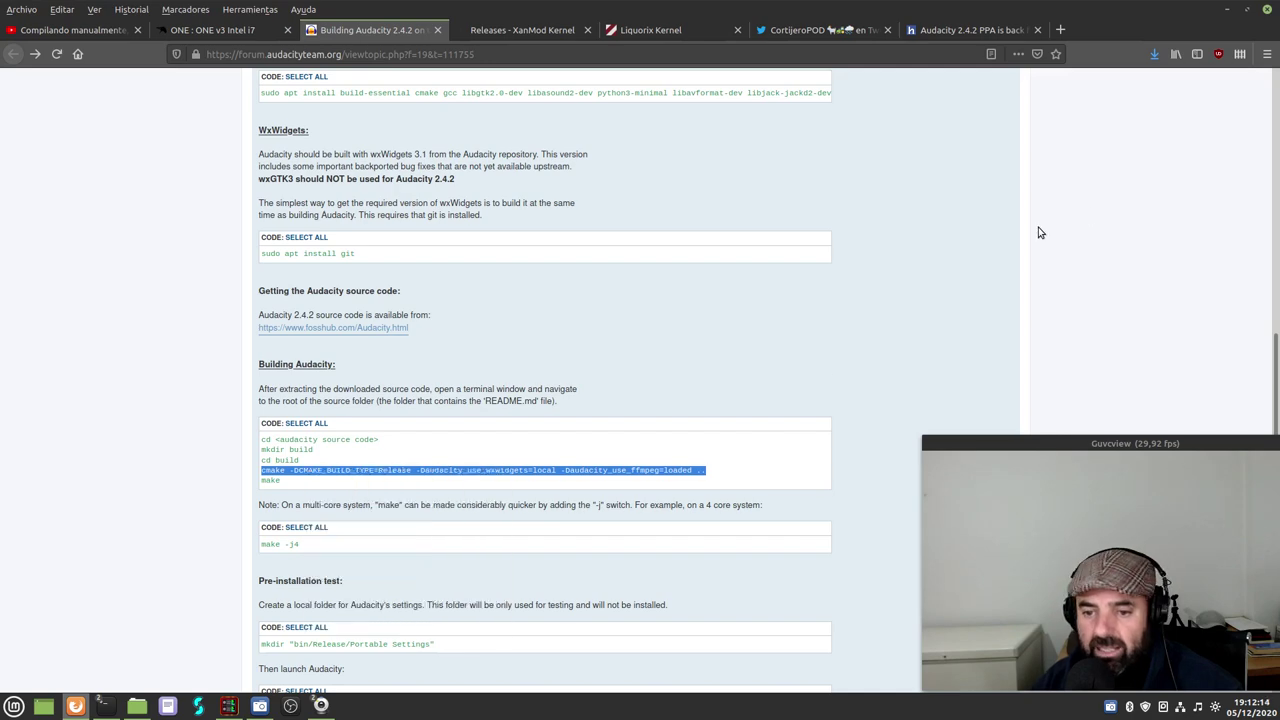
{"action": "left_click", "coordinate": [1228, 11]}
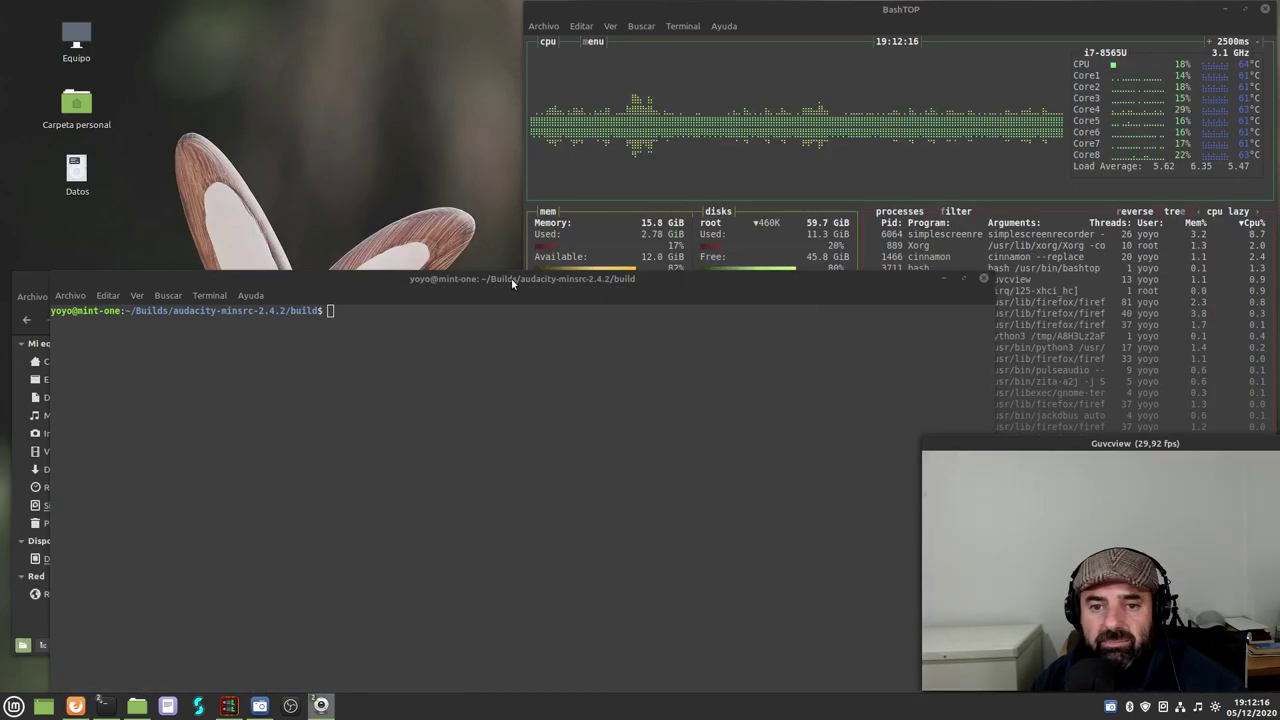
{"action": "right_click", "coordinate": [405, 330]}
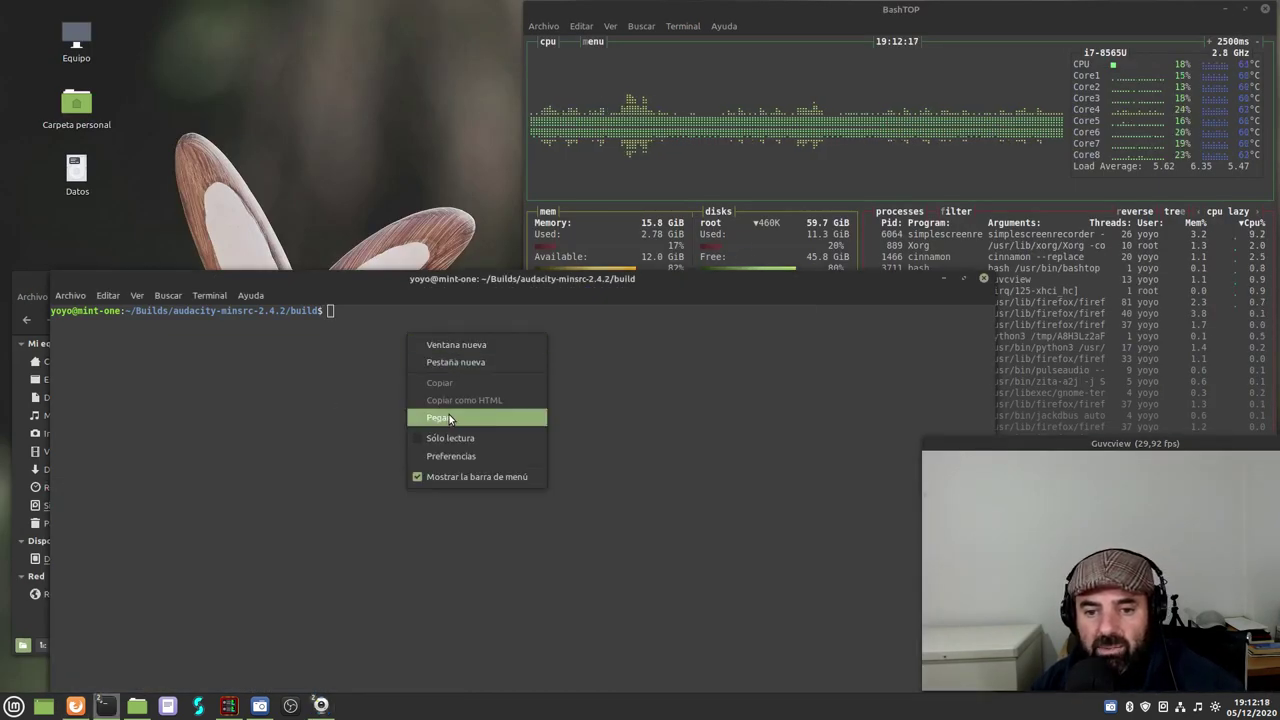
{"action": "left_click", "coordinate": [450, 417]}
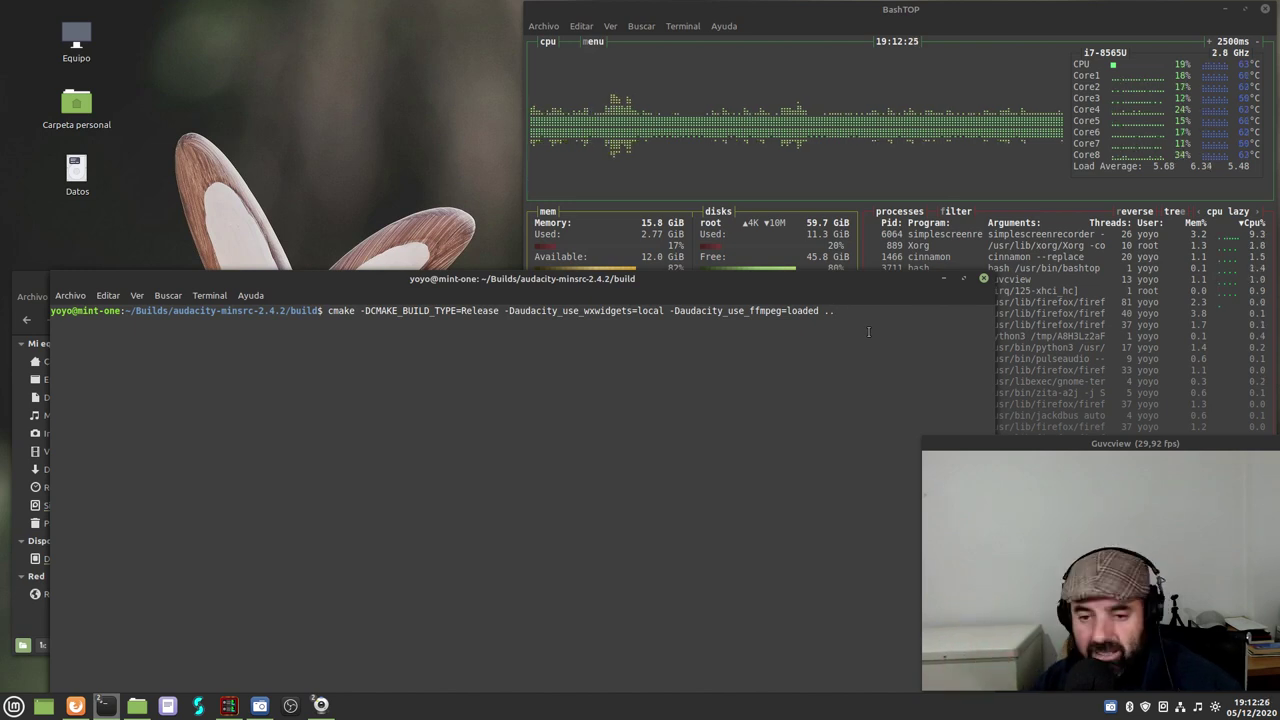
{"action": "key", "text": "Return"}
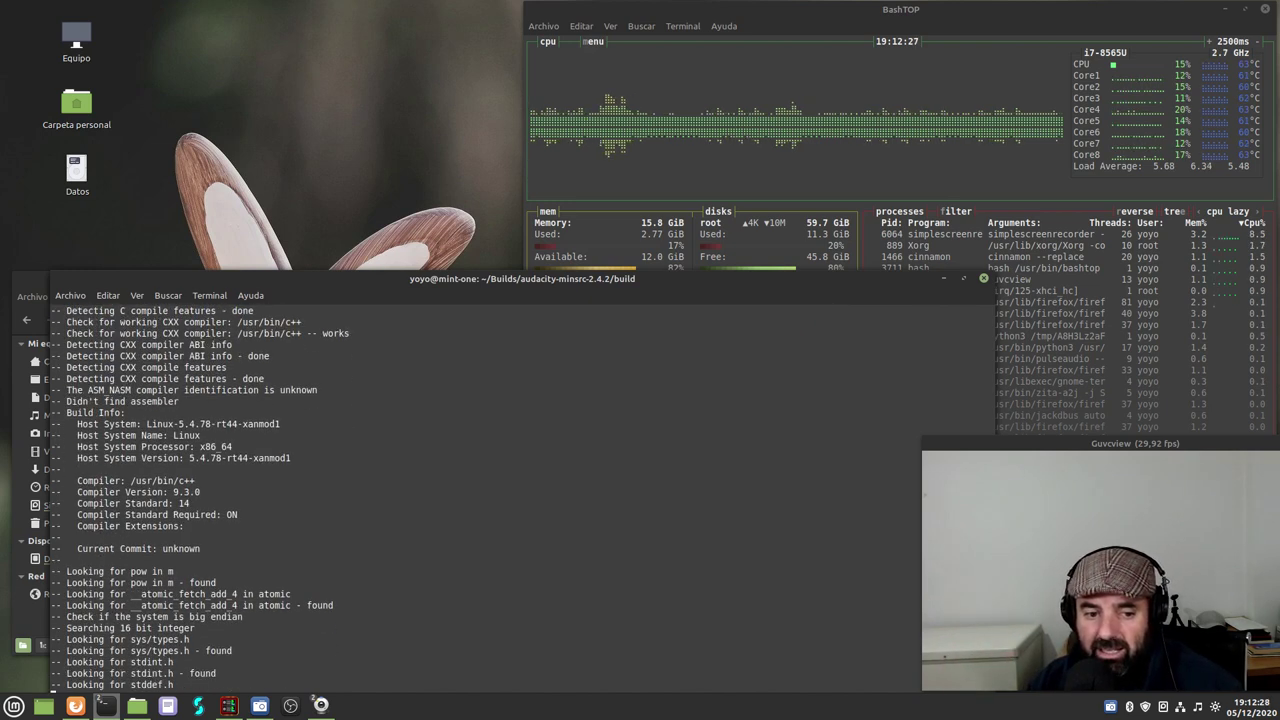
{"action": "left_click_drag", "start_coordinate": [393, 277], "coordinate": [359, 265]}
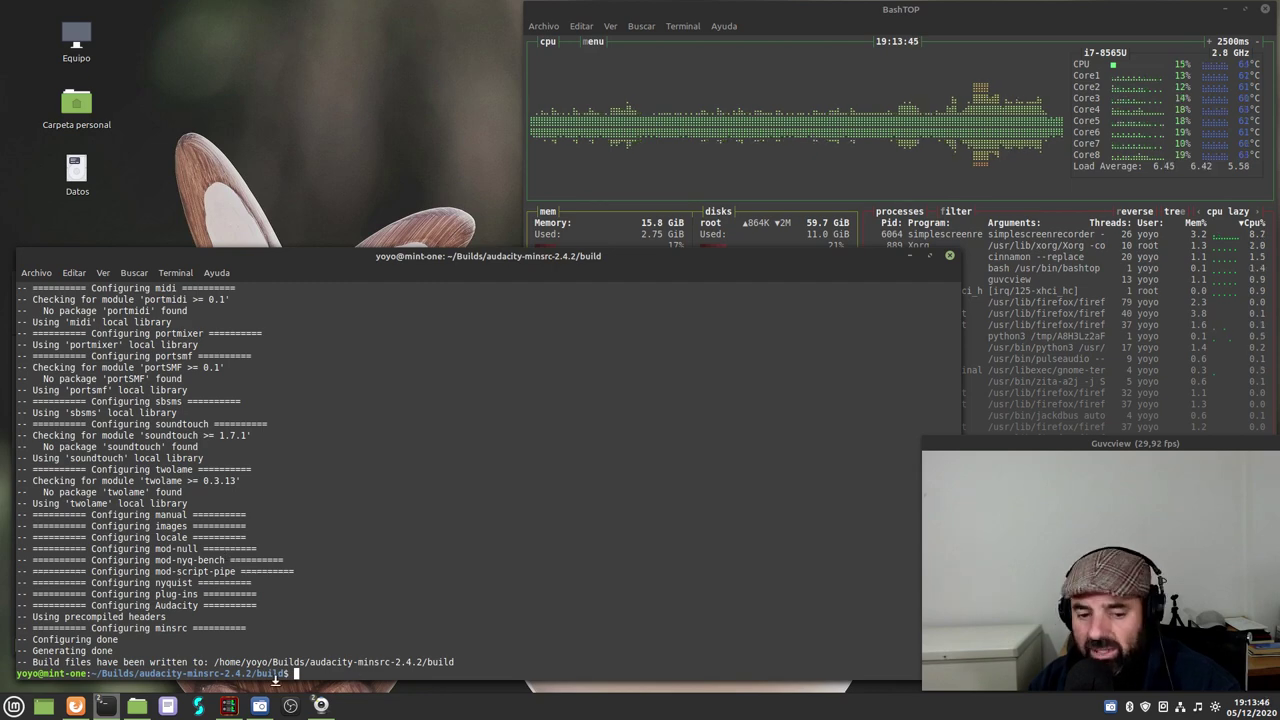
- Review the guide's note on make -j for multi-core systems and the processor details on the Slimbook ONE v3 Intel i7 product page
{"action": "left_click", "coordinate": [75, 706]}
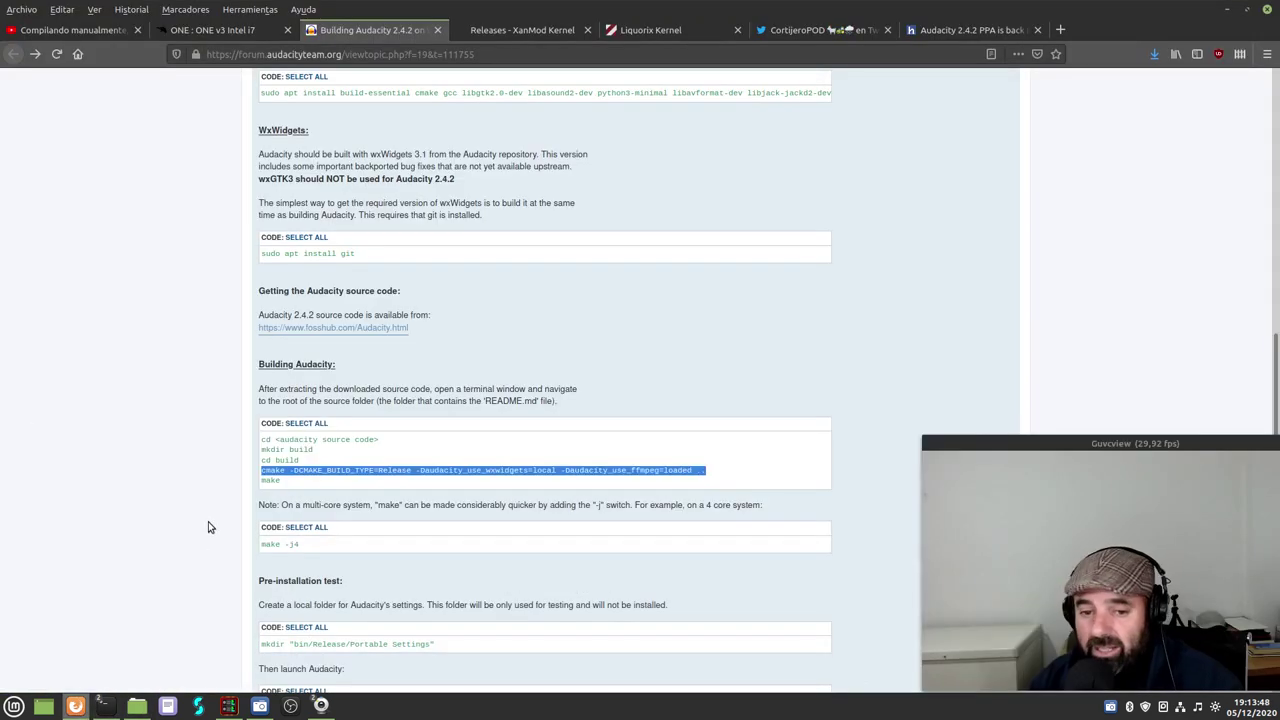
{"action": "left_click", "coordinate": [185, 459]}
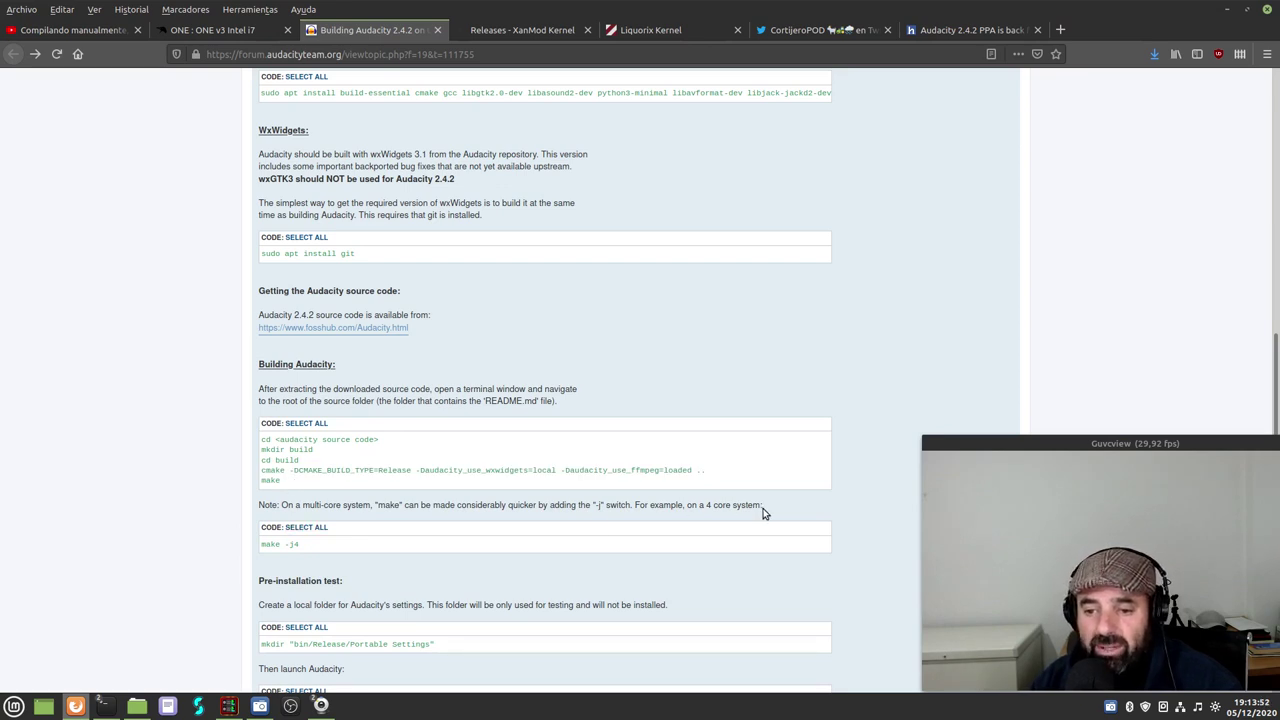
{"action": "left_click_drag", "start_coordinate": [763, 512], "coordinate": [259, 500]}
{"action": "left_click", "coordinate": [296, 505]}
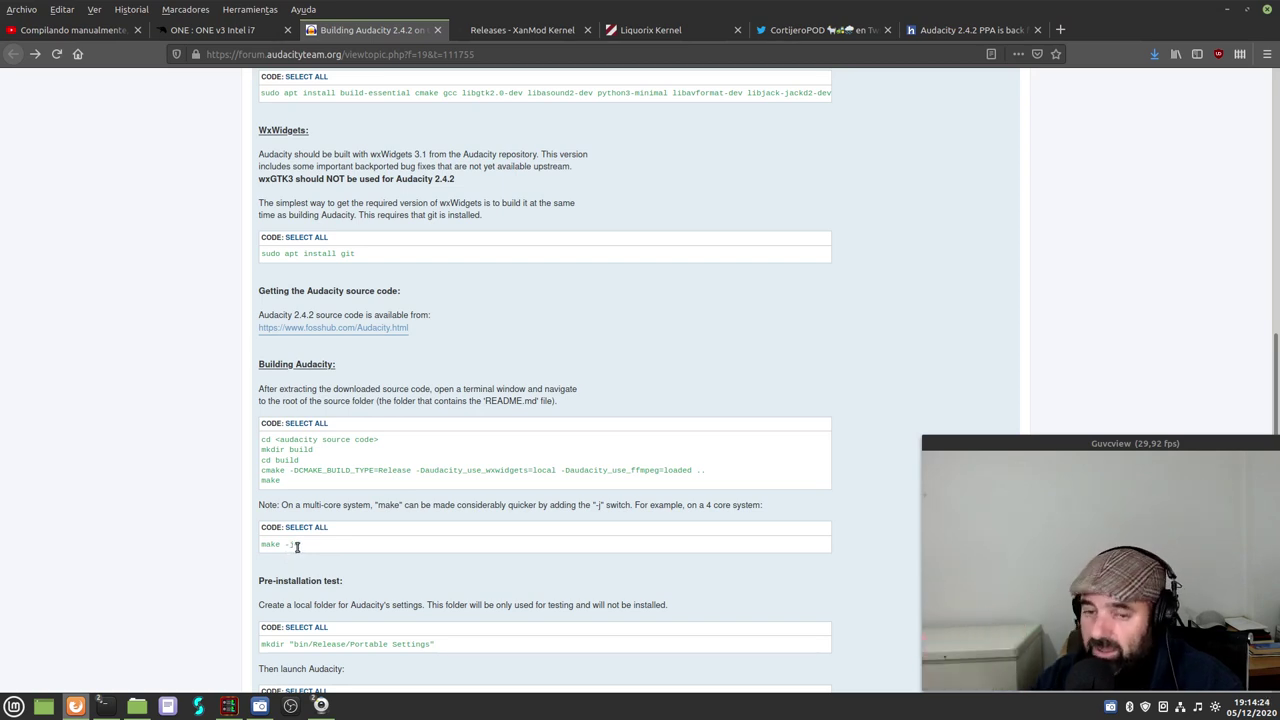
{"action": "left_click", "coordinate": [1228, 10]}
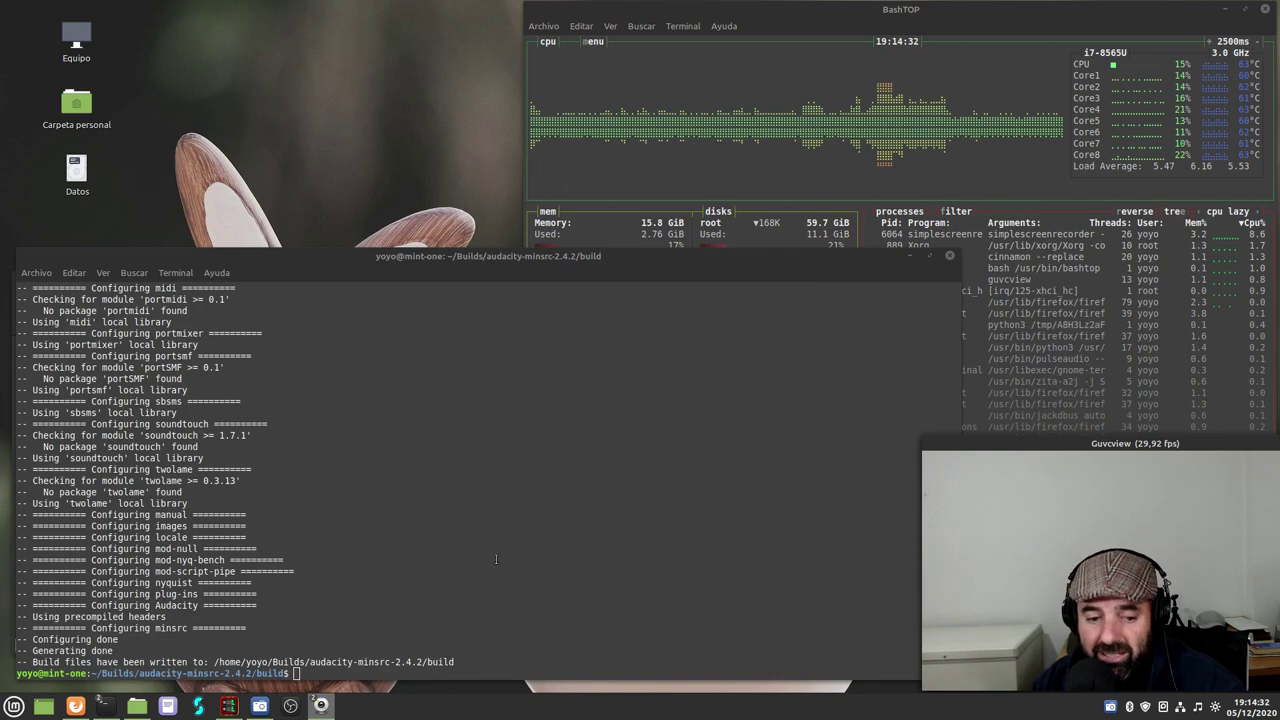
{"action": "left_click", "coordinate": [75, 640]}
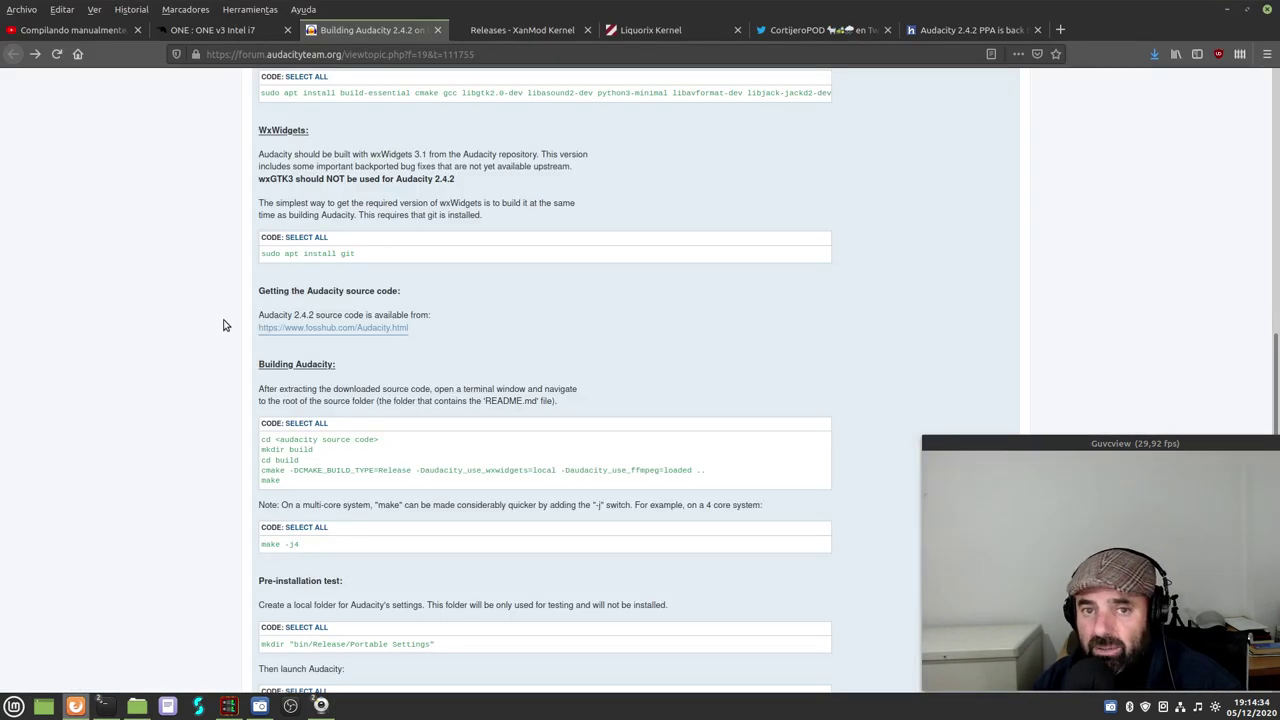
{"action": "left_click", "coordinate": [238, 32]}
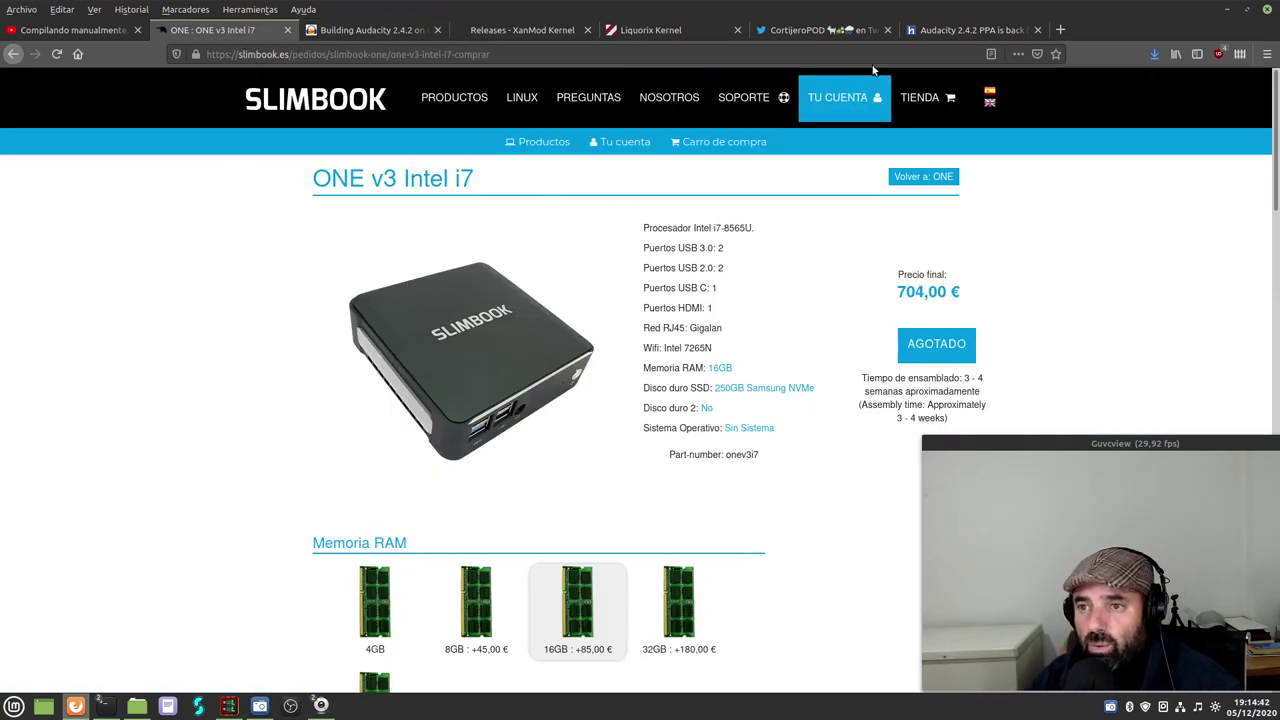
{"action": "left_click", "coordinate": [393, 31]}
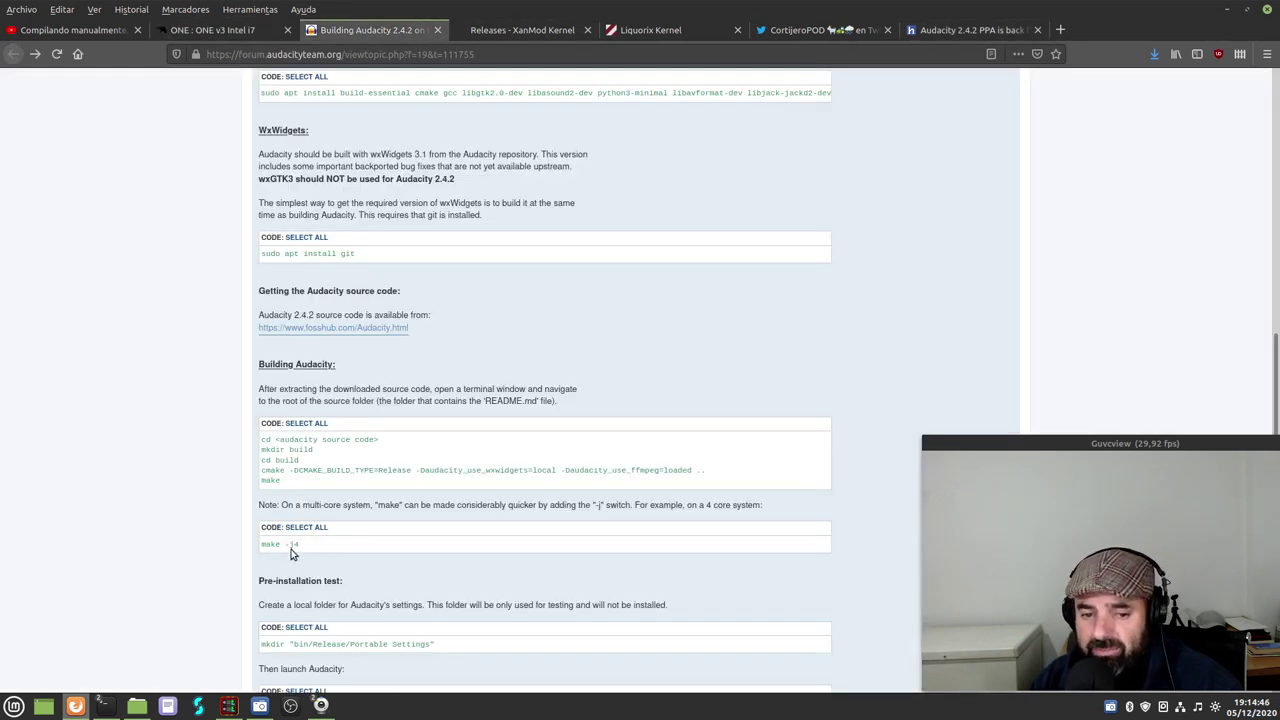
{"action": "left_click", "coordinate": [1226, 10]}
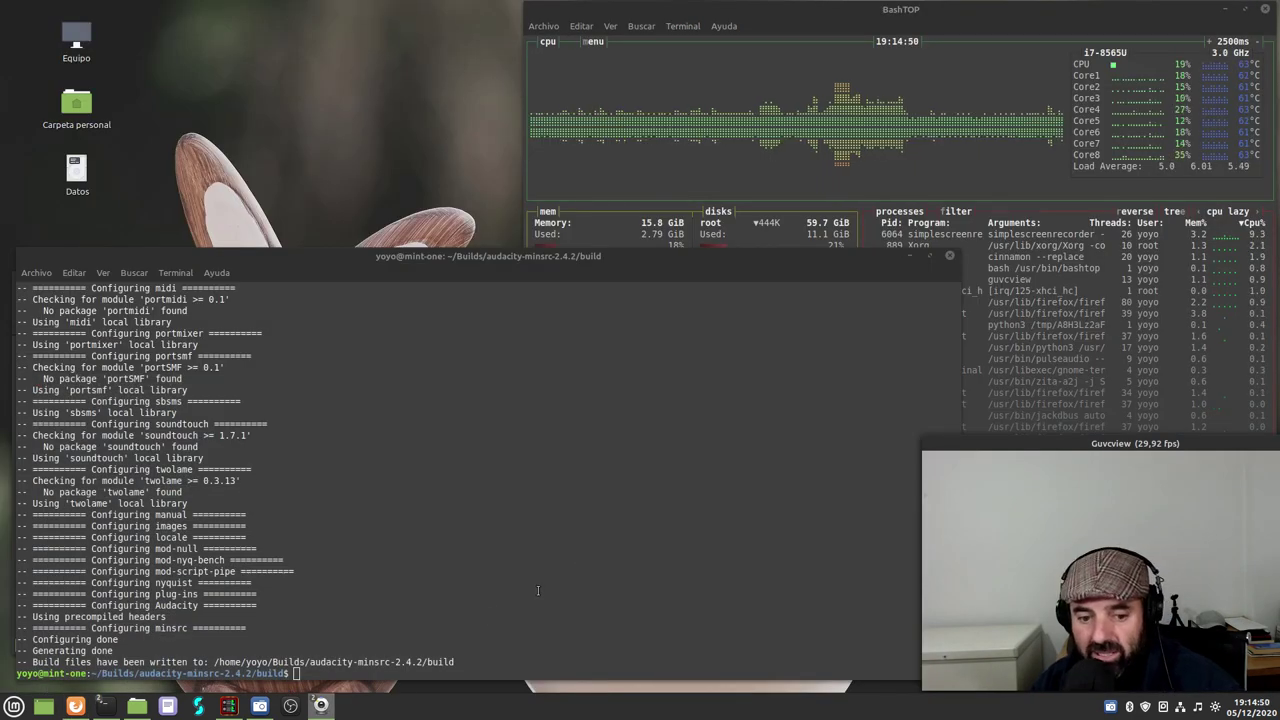
- Start compiling Audacity in the terminal with make -j8, checking the guide's make -j4 example for the option's syntax
{"action": "left_click", "coordinate": [547, 590]}
{"action": "type", "text": "m"}
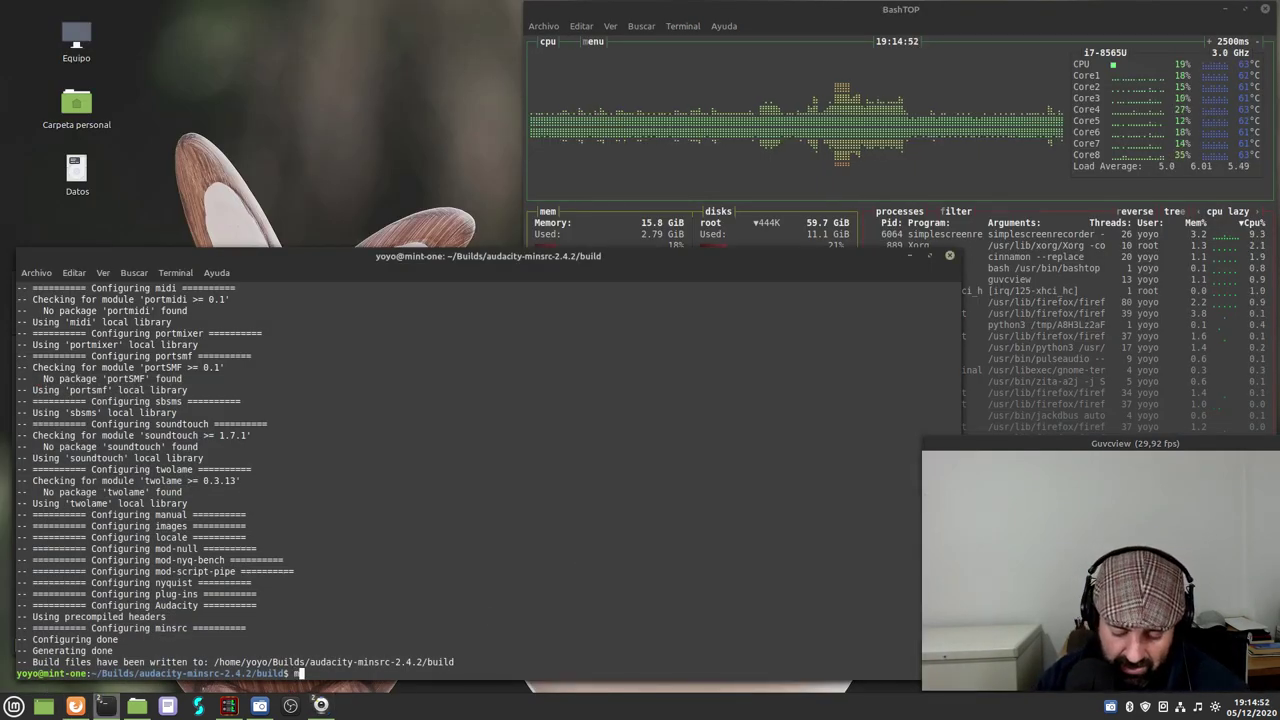
{"action": "type", "text": "ake -"}
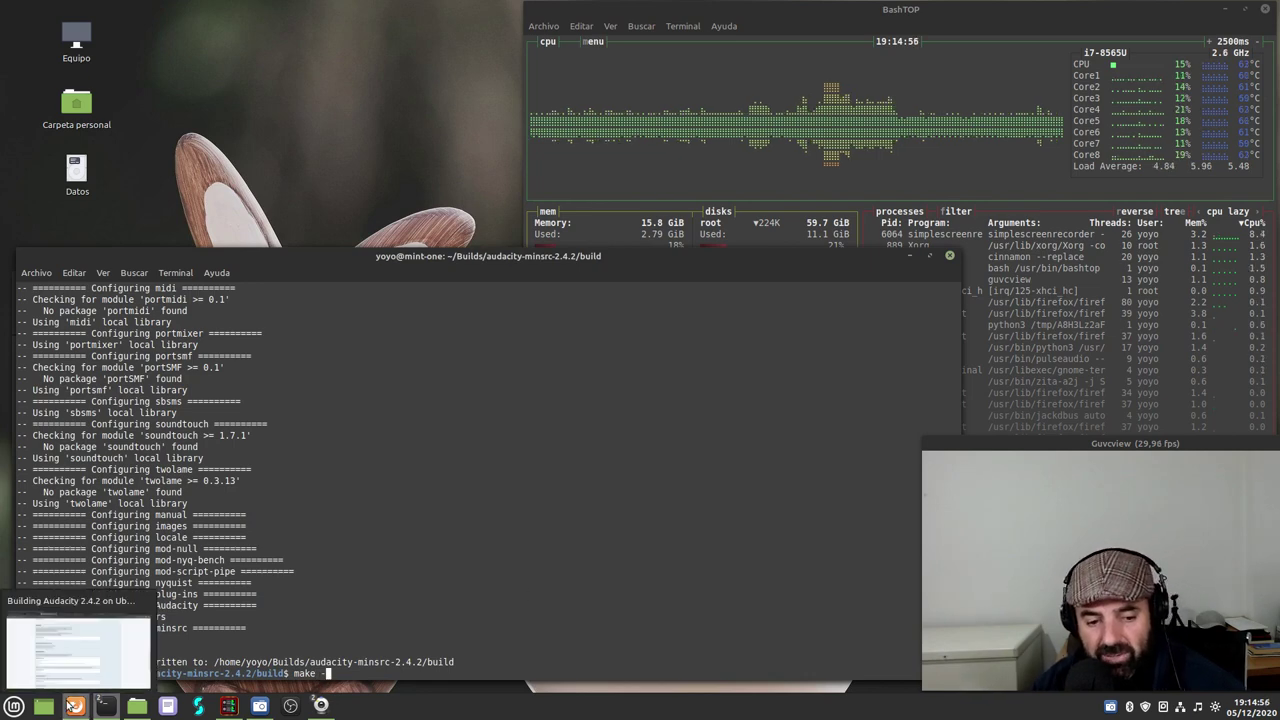
{"action": "left_click", "coordinate": [76, 706]}
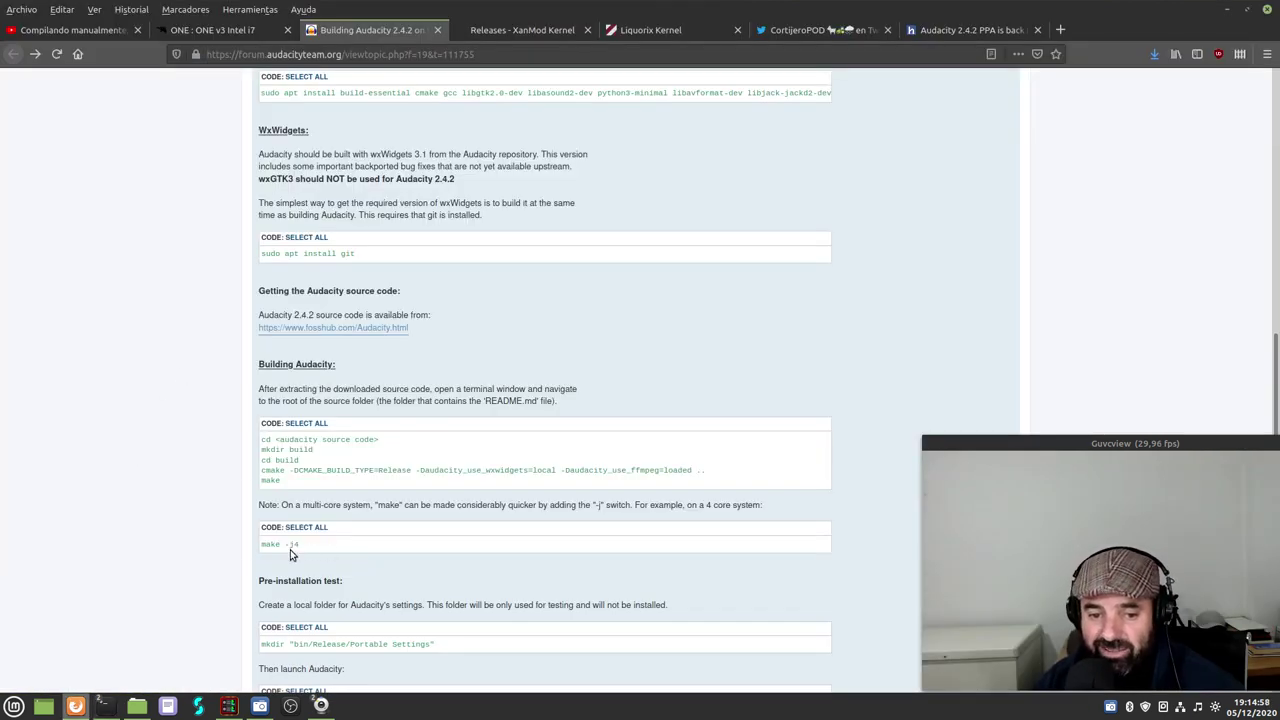
{"action": "left_click", "coordinate": [1231, 9]}
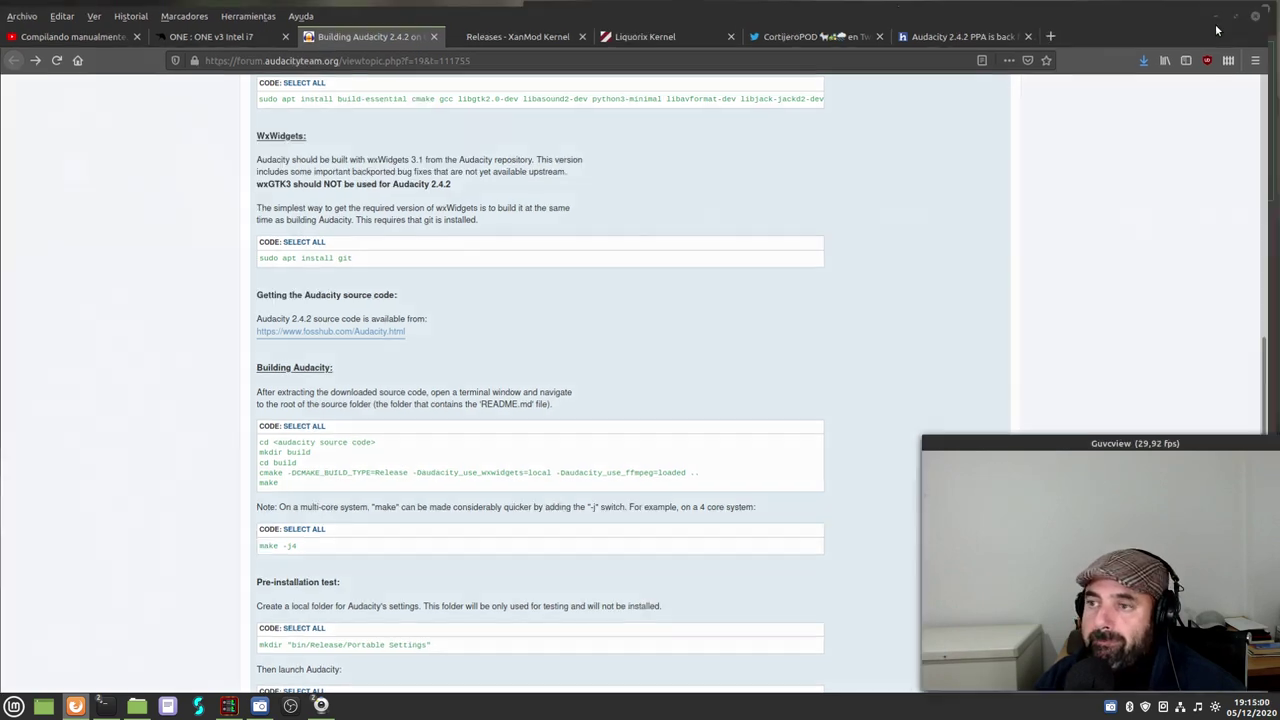
{"action": "left_click", "coordinate": [363, 677]}
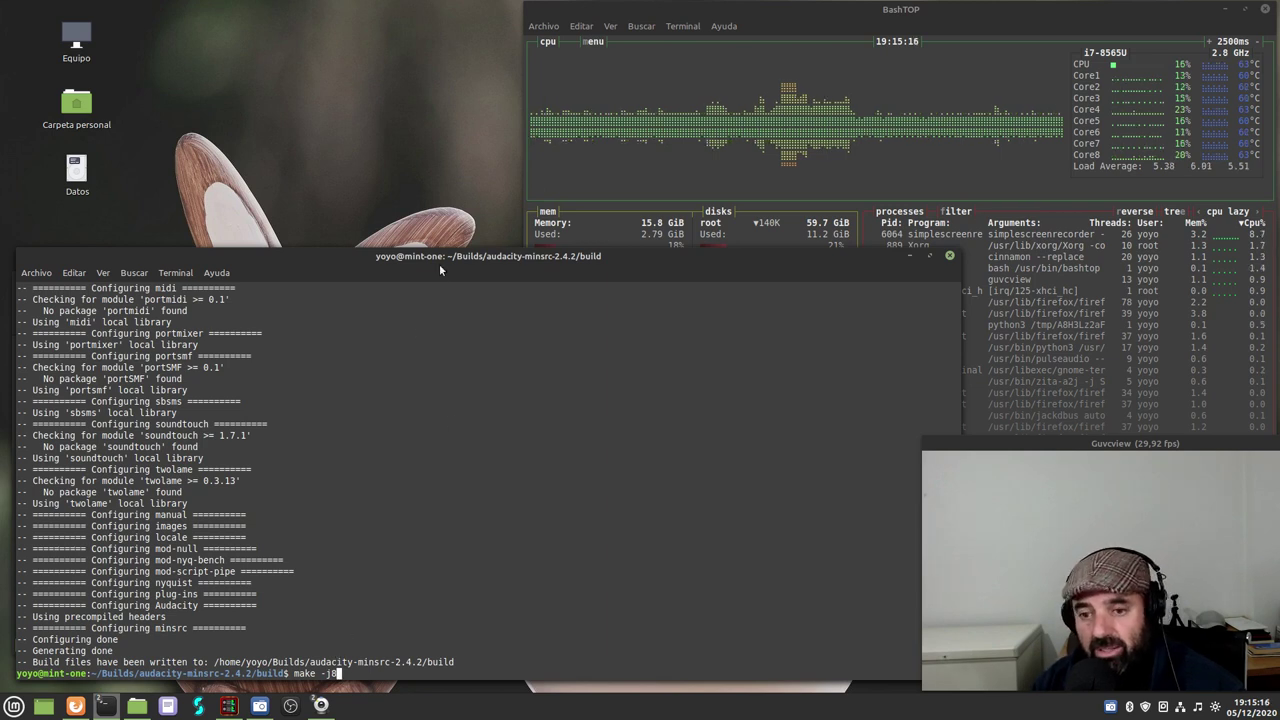
{"action": "left_click_drag", "start_coordinate": [439, 266], "coordinate": [437, 254]}
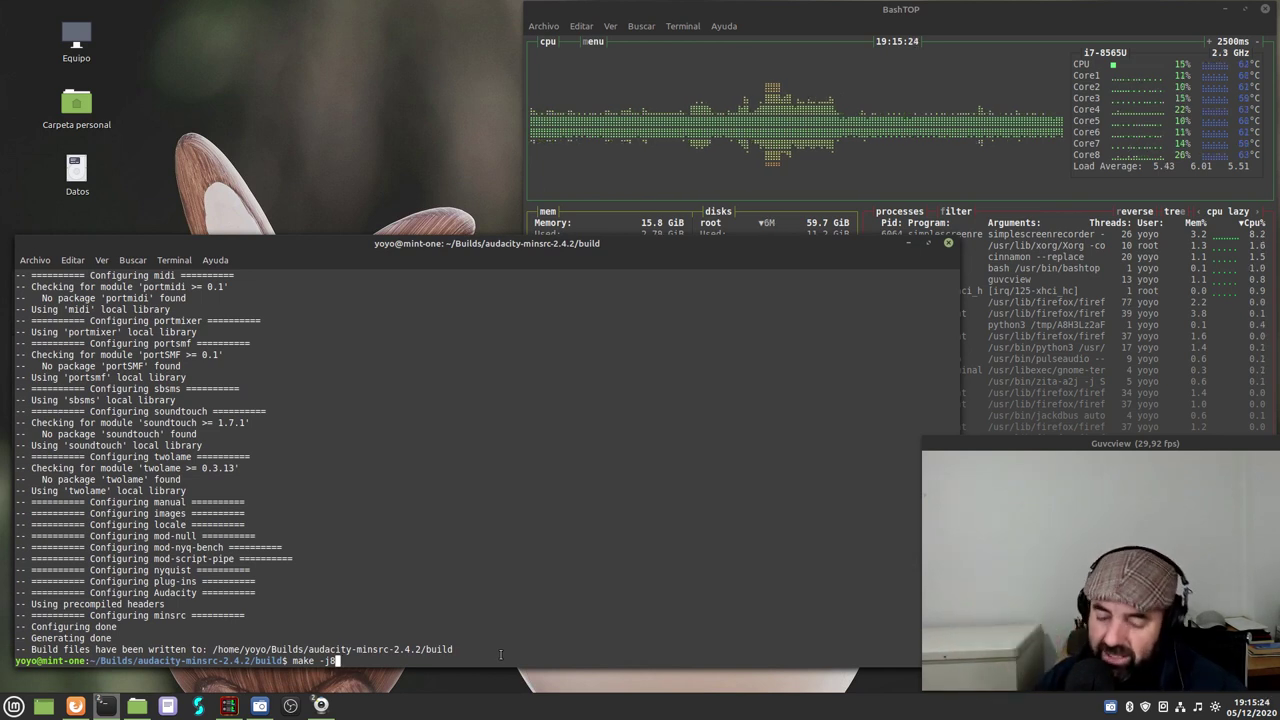
{"action": "key", "text": "Return"}
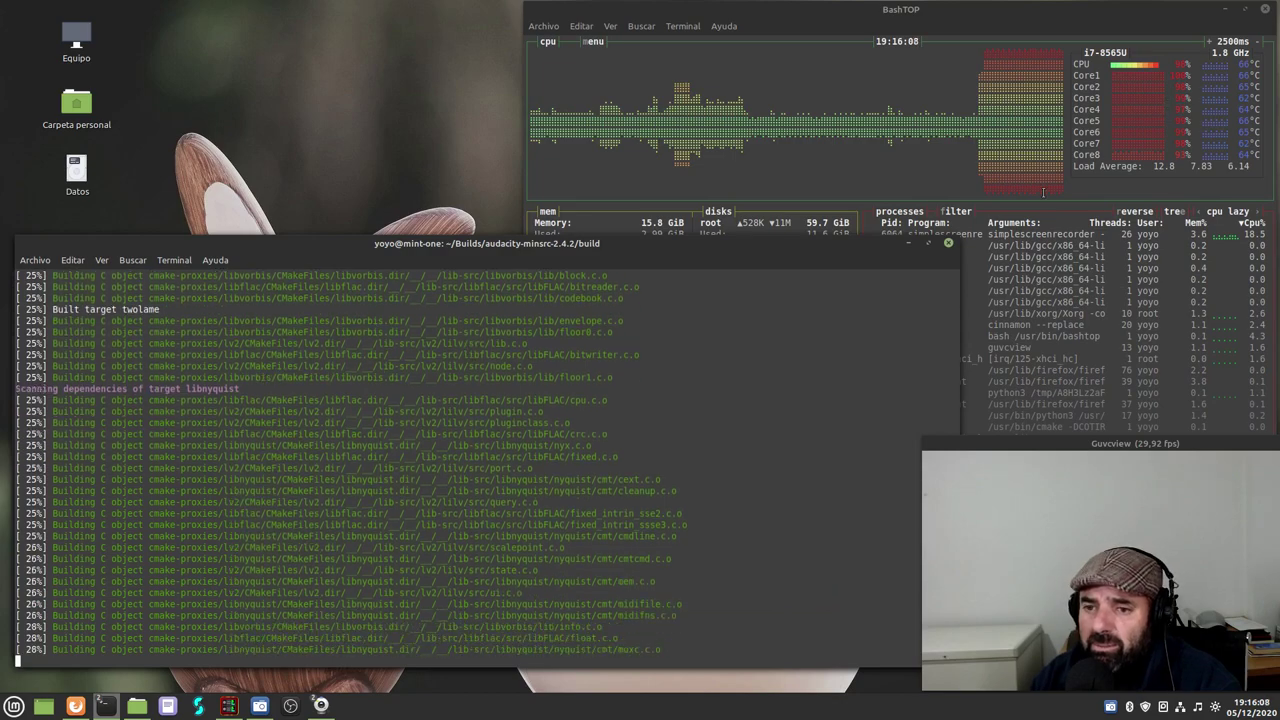
- Minimize the build folder window and reposition the terminal to follow the compilation alongside BashTOP's CPU and memory usage
{"action": "left_click_drag", "start_coordinate": [729, 246], "coordinate": [719, 381]}
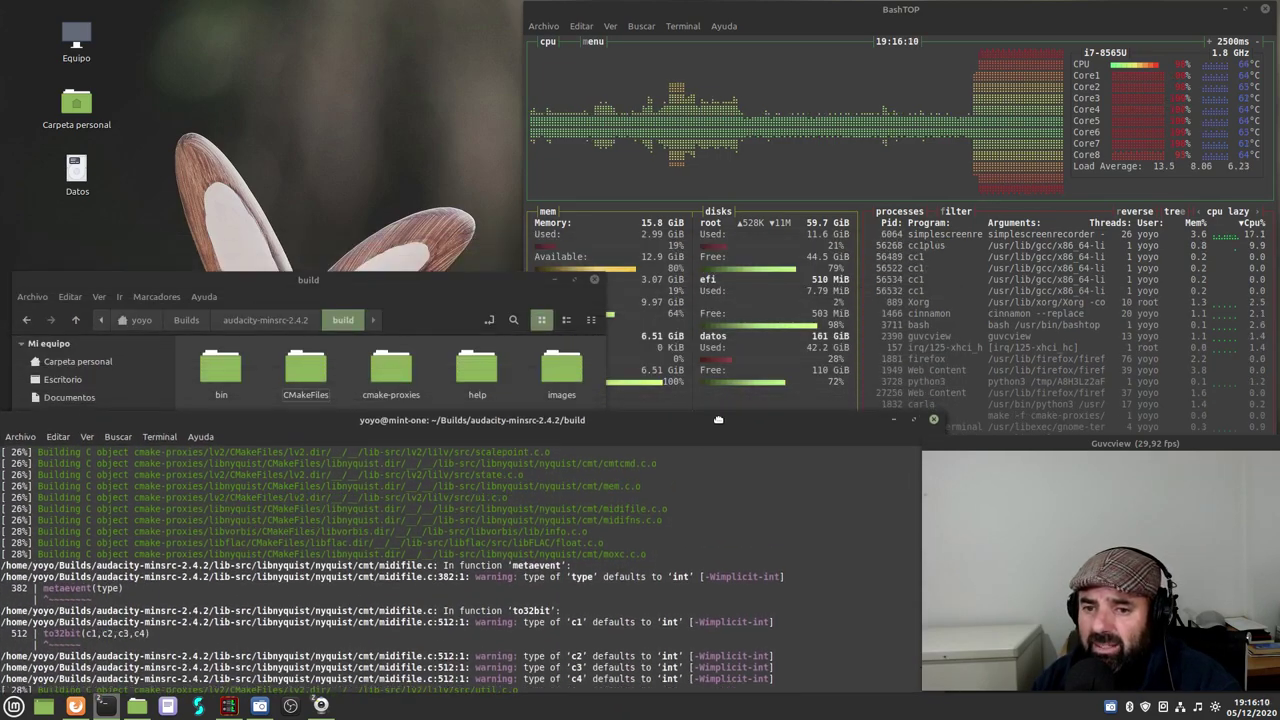
{"action": "left_click", "coordinate": [557, 280]}
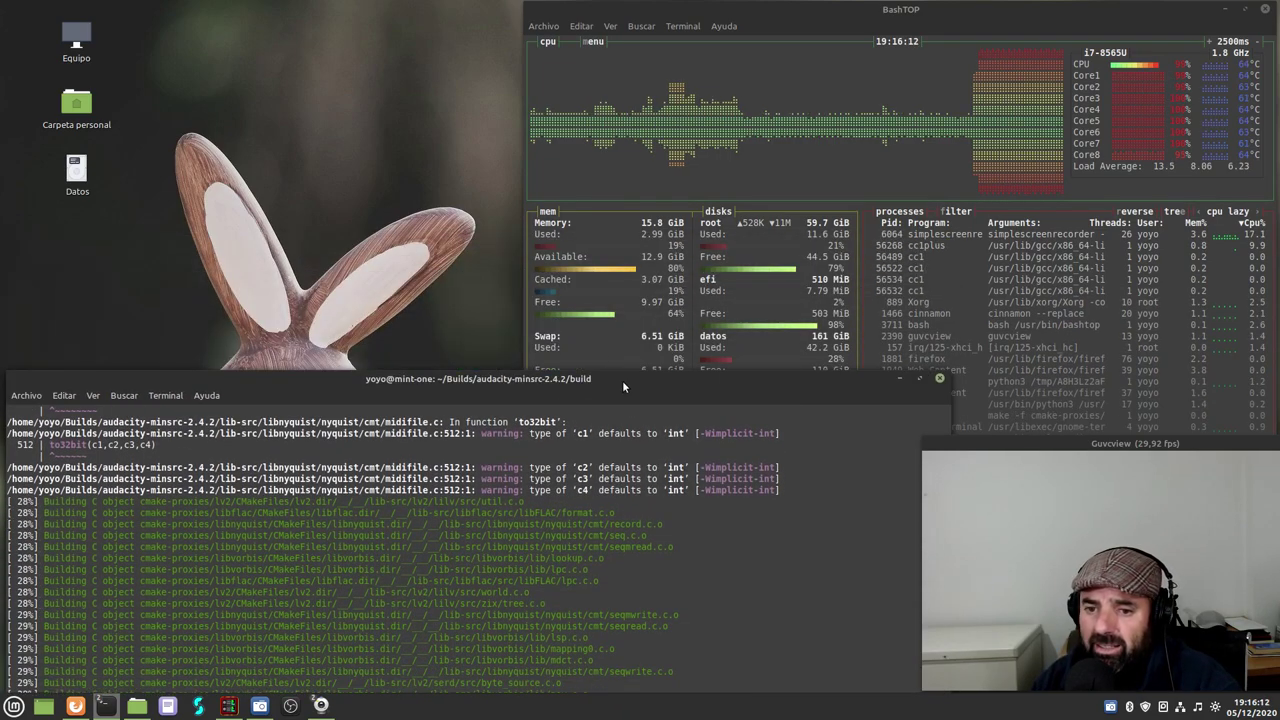
{"action": "left_click_drag", "start_coordinate": [622, 380], "coordinate": [622, 500]}
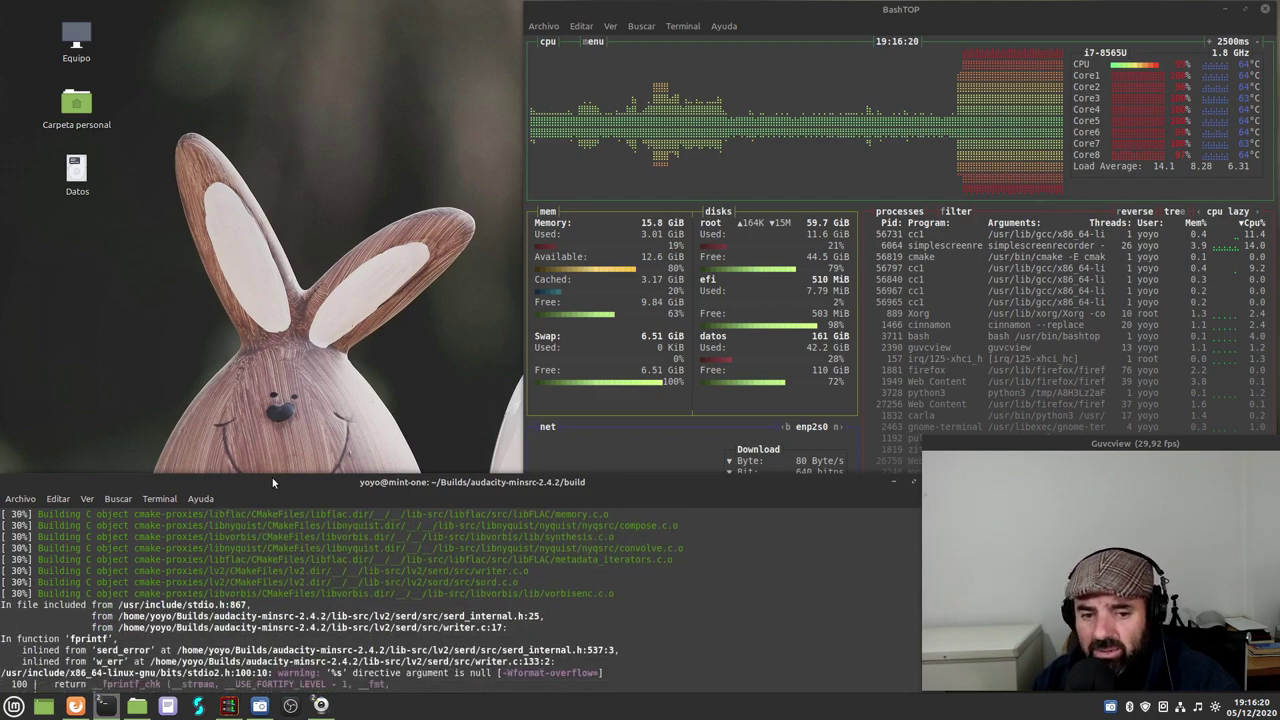
{"action": "left_click_drag", "start_coordinate": [271, 478], "coordinate": [293, 257]}
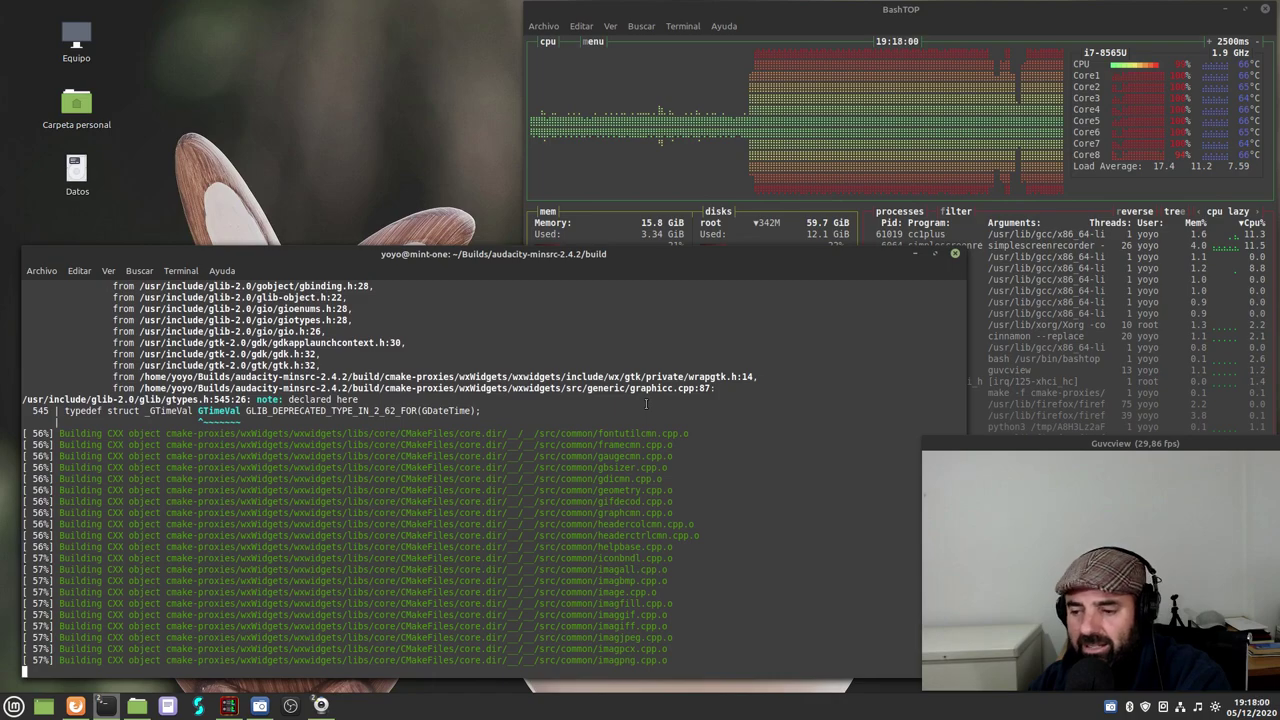
- Capture a full-screen screenshot of the ongoing compilation and BashTOP, saving it to the Imágenes folder
{"action": "key", "text": "Print"}
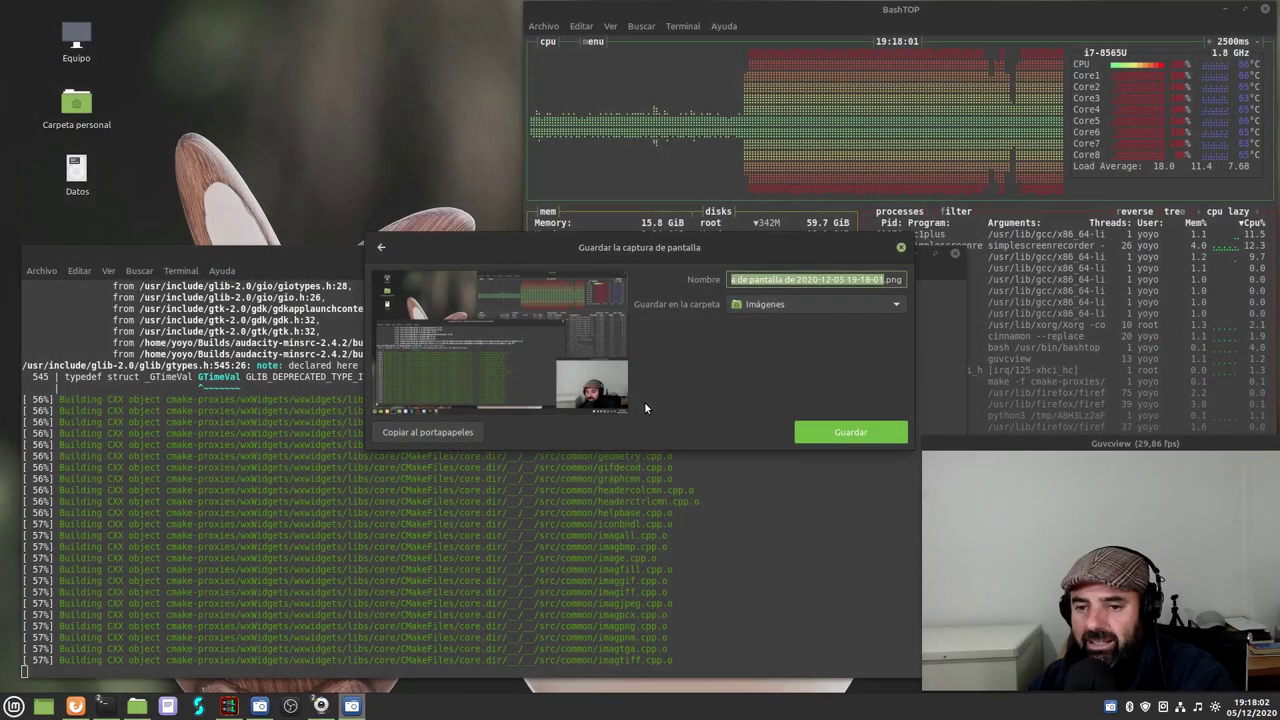
{"action": "left_click", "coordinate": [848, 432]}
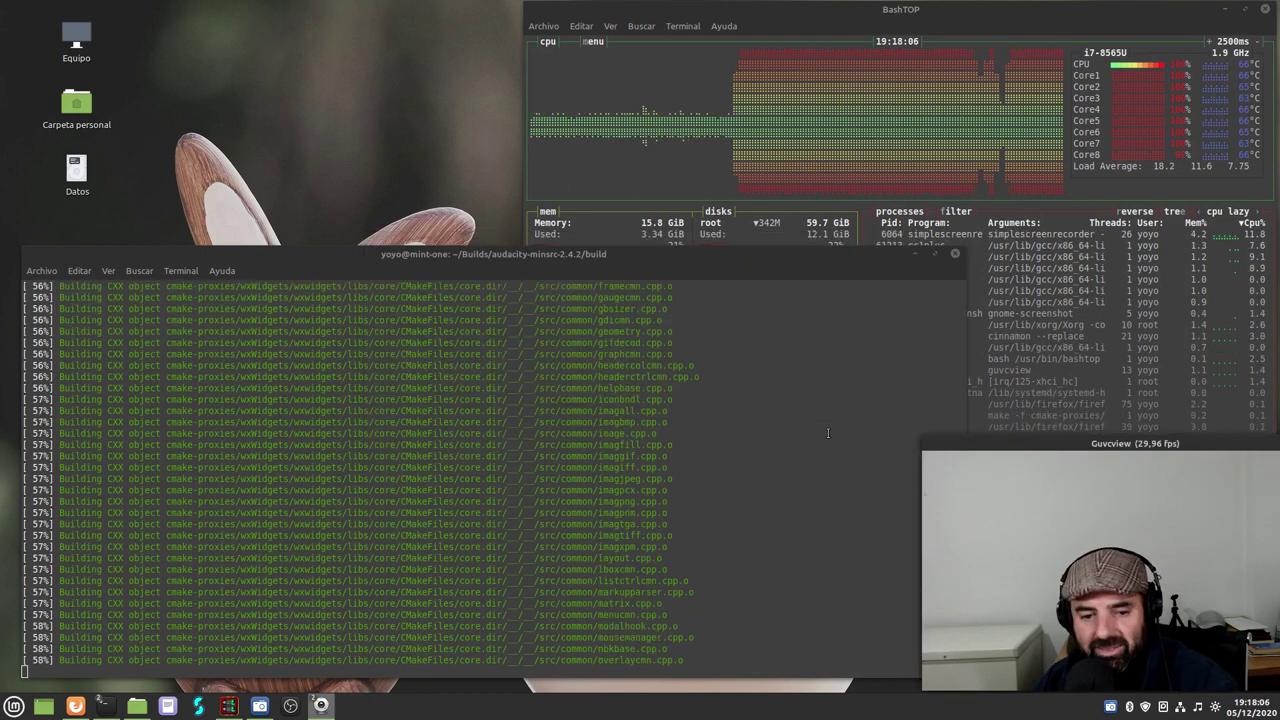
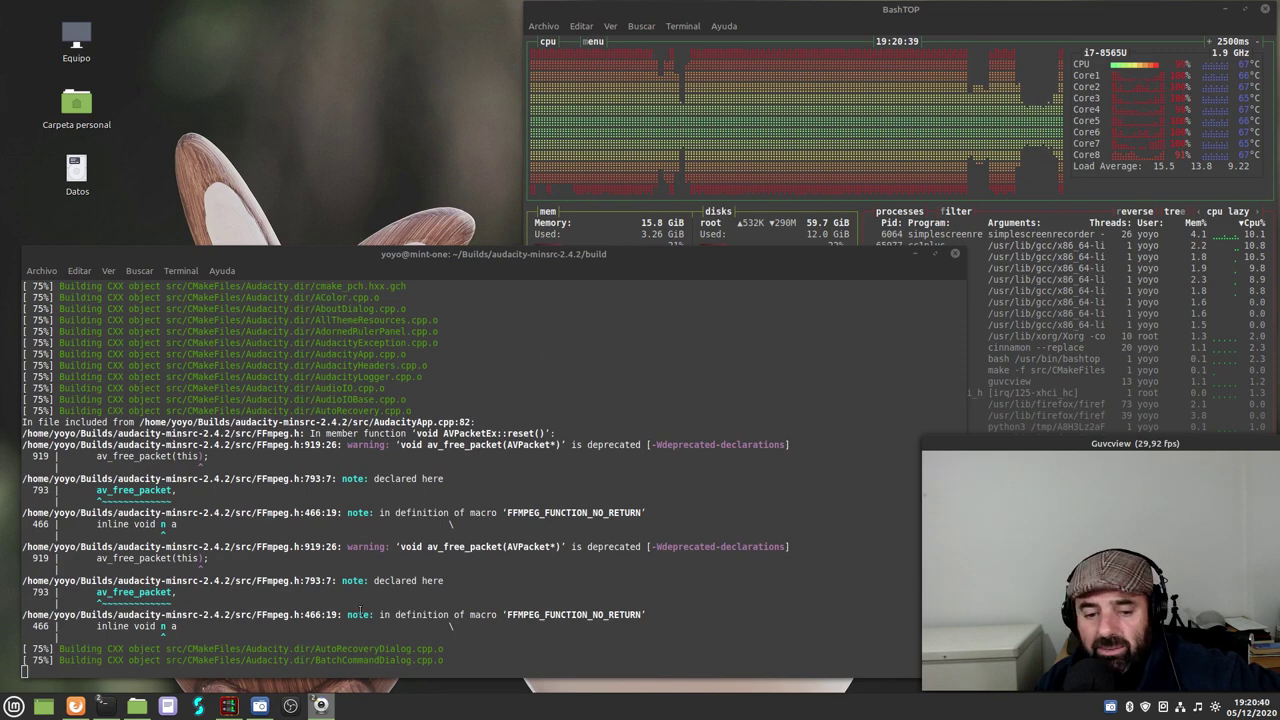
- Bring up the build folder window to check the files generated by the compilation, moving it clear of the terminal output and minimizing it
{"action": "left_click", "coordinate": [138, 705]}
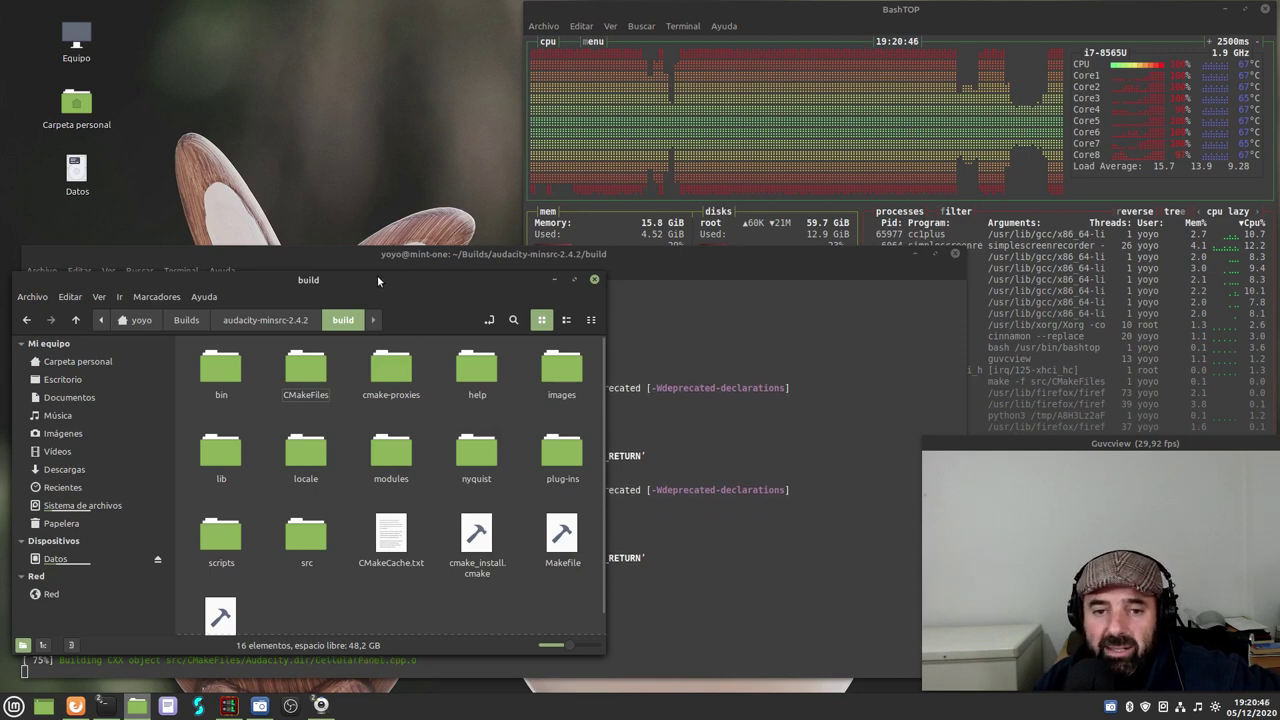
{"action": "left_click_drag", "start_coordinate": [461, 287], "coordinate": [460, 126]}
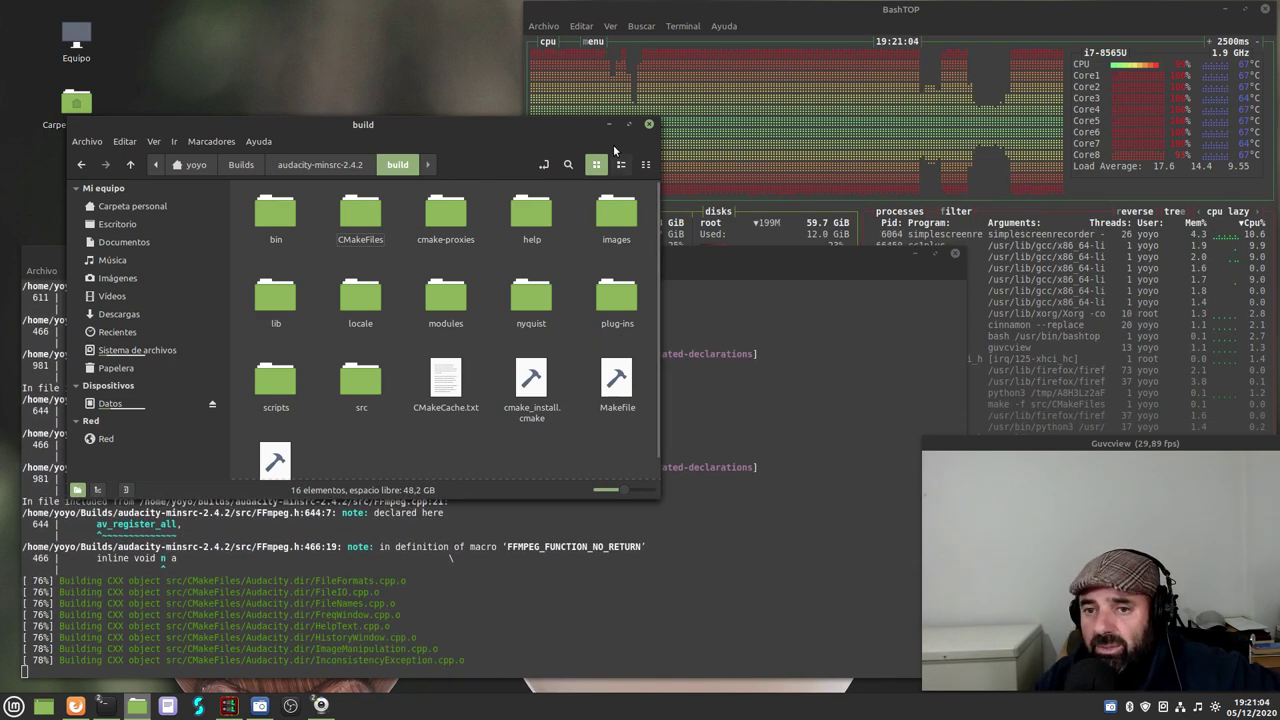
{"action": "left_click", "coordinate": [609, 125]}
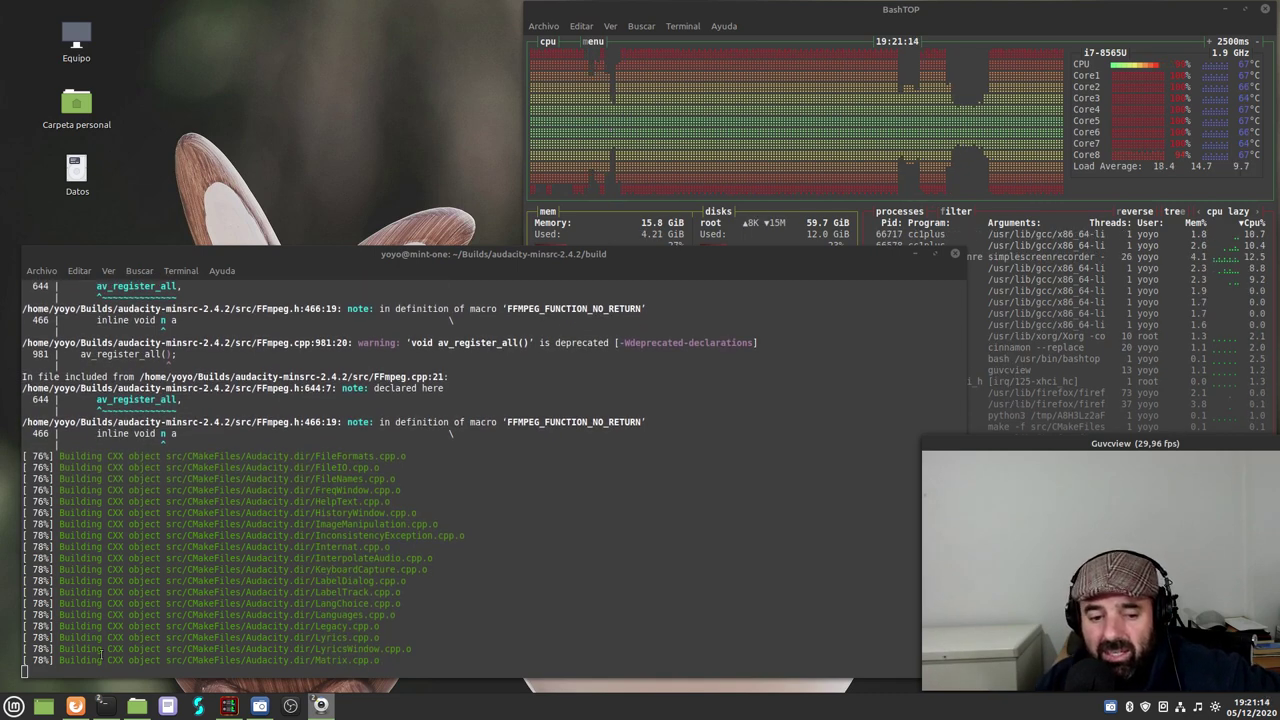
- Open the CortijeroPOD channel from the Audacity compilation video's YouTube page and pause the channel's featured video
{"action": "left_click", "coordinate": [75, 706]}
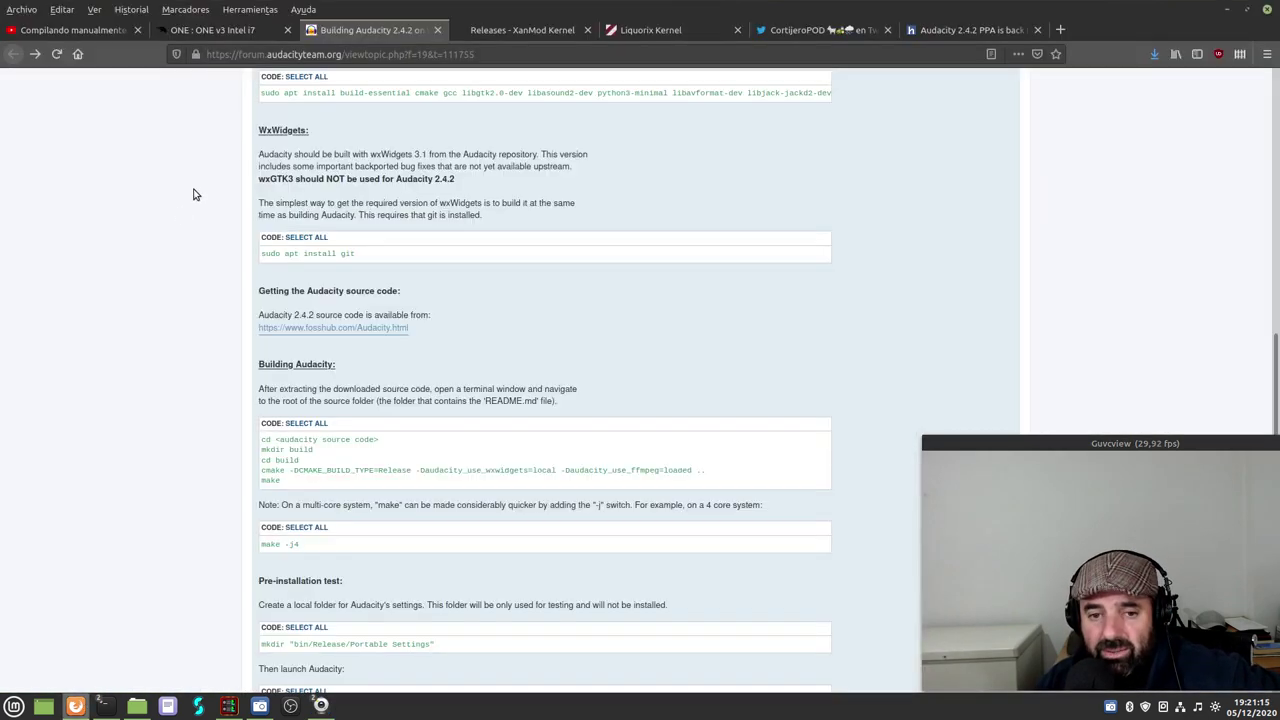
{"action": "left_click", "coordinate": [65, 30]}
{"action": "scroll", "coordinate": [174, 495], "scroll_direction": "down", "scroll_amount": 3}
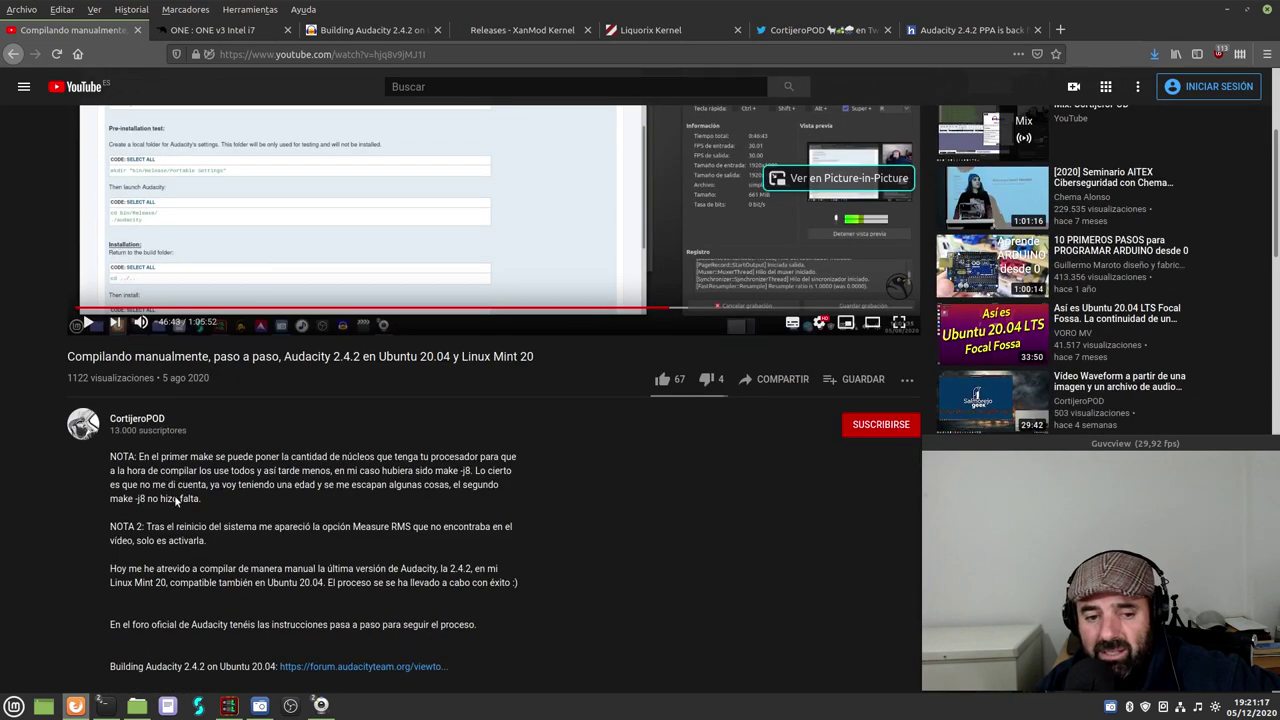
{"action": "left_click", "coordinate": [145, 421]}
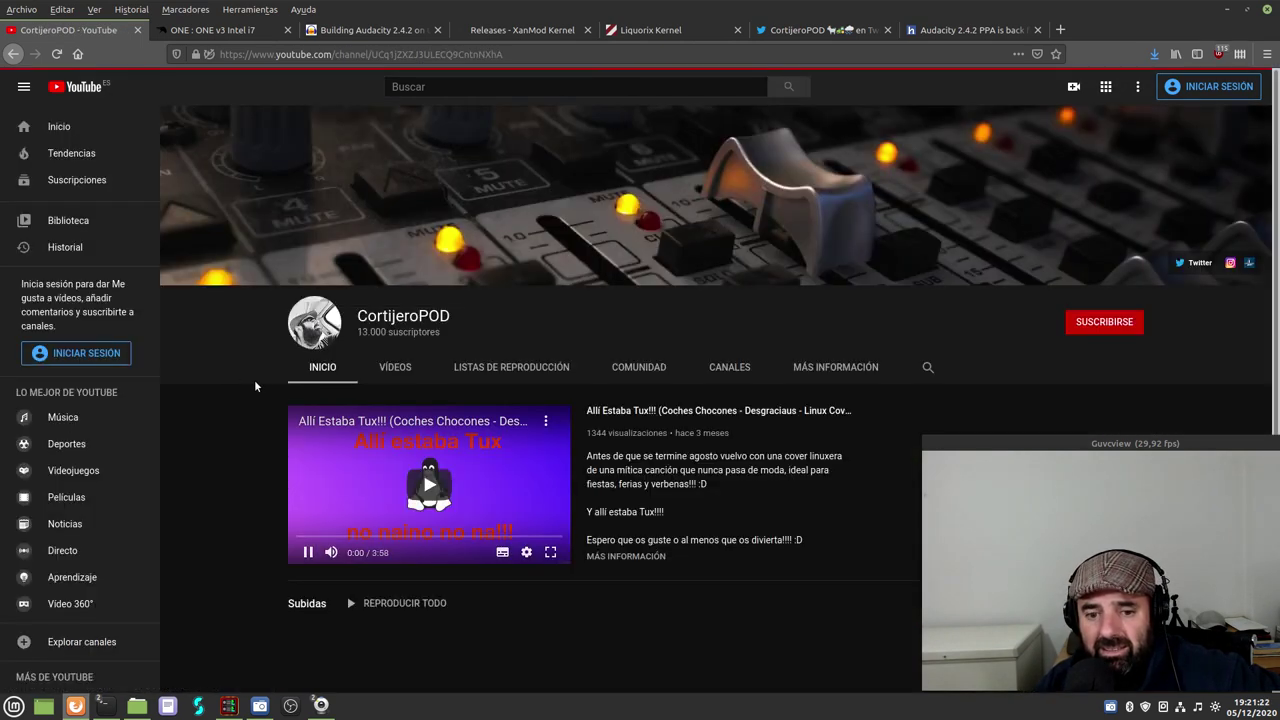
{"action": "left_click", "coordinate": [309, 553]}
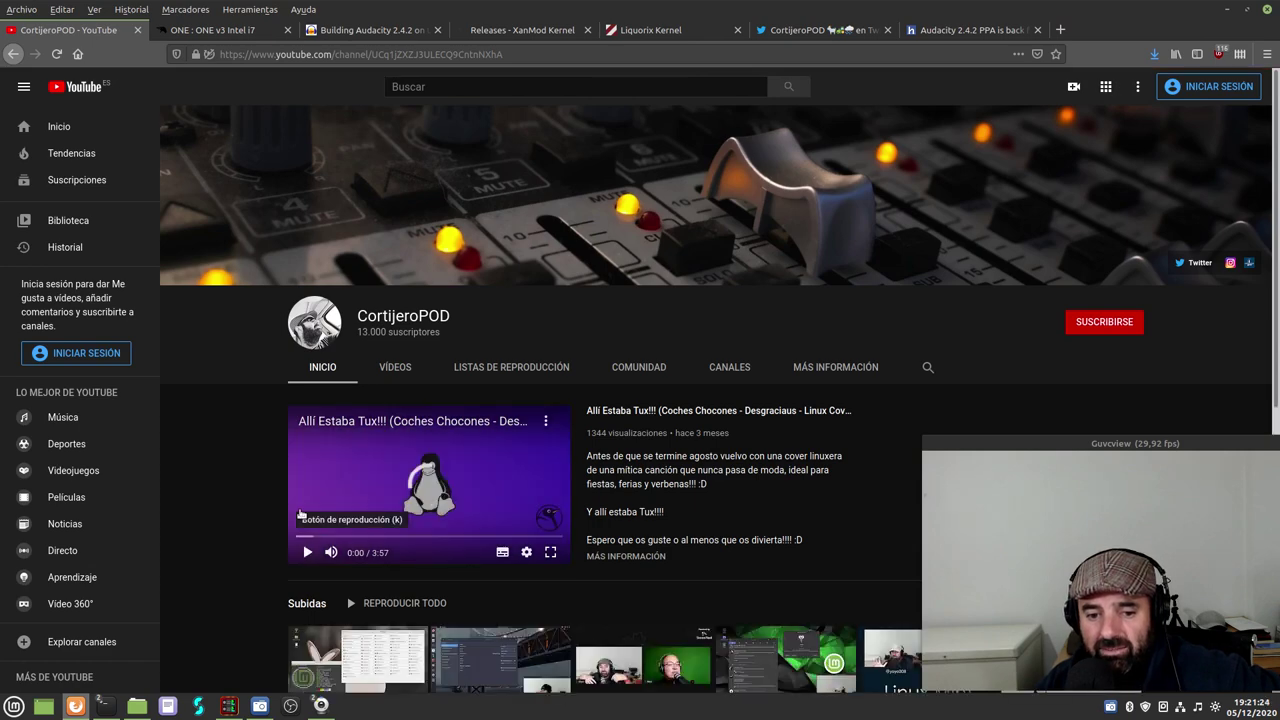
- Open the channel's latest upload, about Hypnotix in Linux Mint, pause it, and look over its description and comments
{"action": "scroll", "coordinate": [260, 458], "scroll_direction": "down", "scroll_amount": 3}
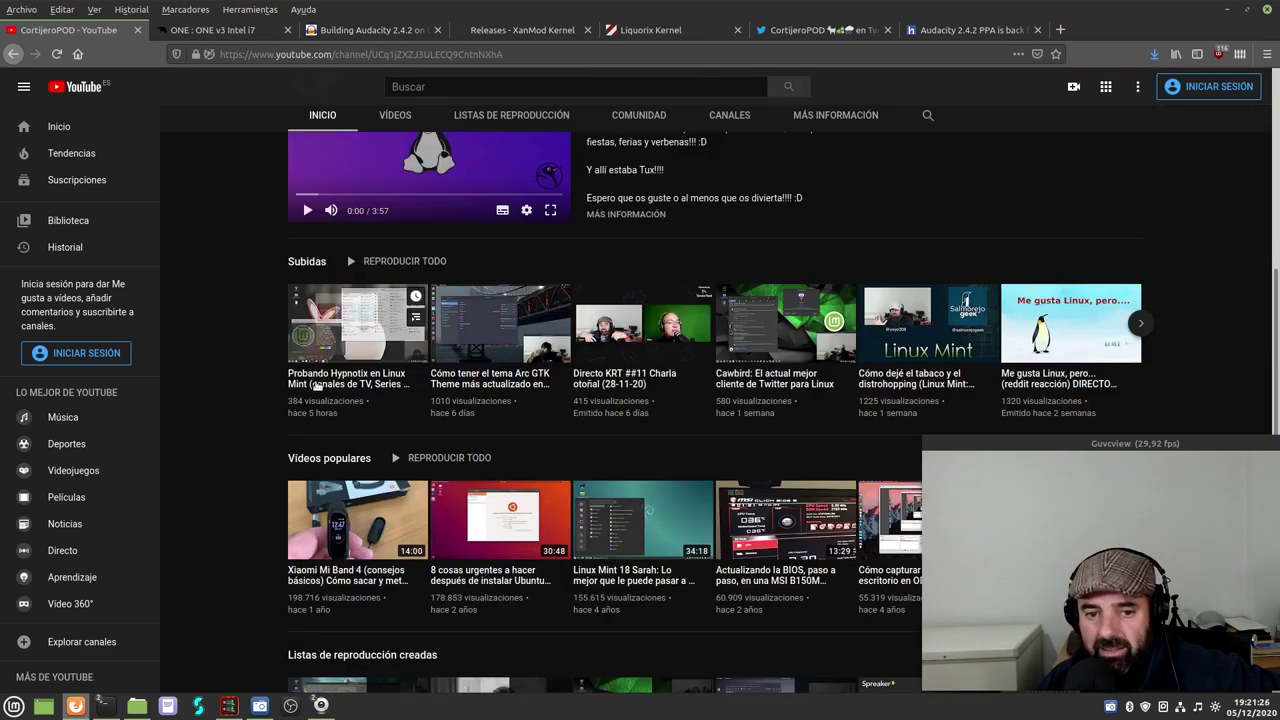
{"action": "left_click", "coordinate": [298, 350]}
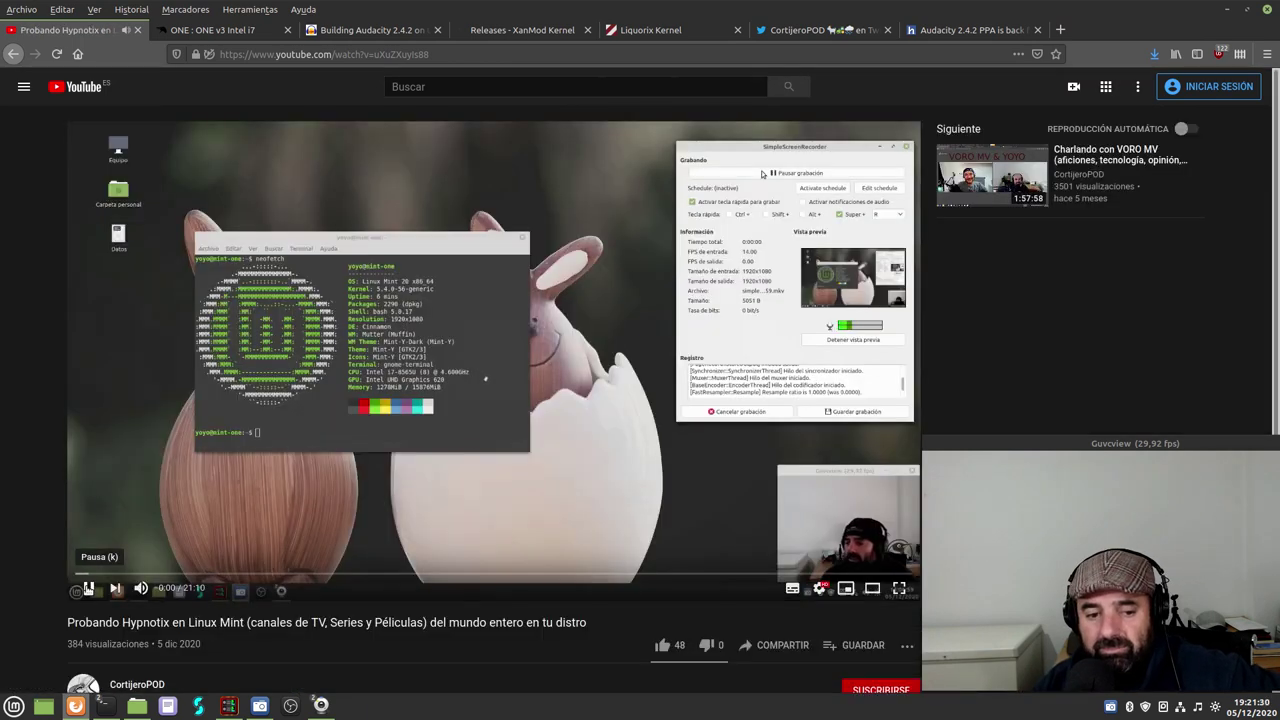
{"action": "left_click", "coordinate": [89, 588]}
{"action": "scroll", "coordinate": [170, 465], "scroll_direction": "down", "scroll_amount": 2}
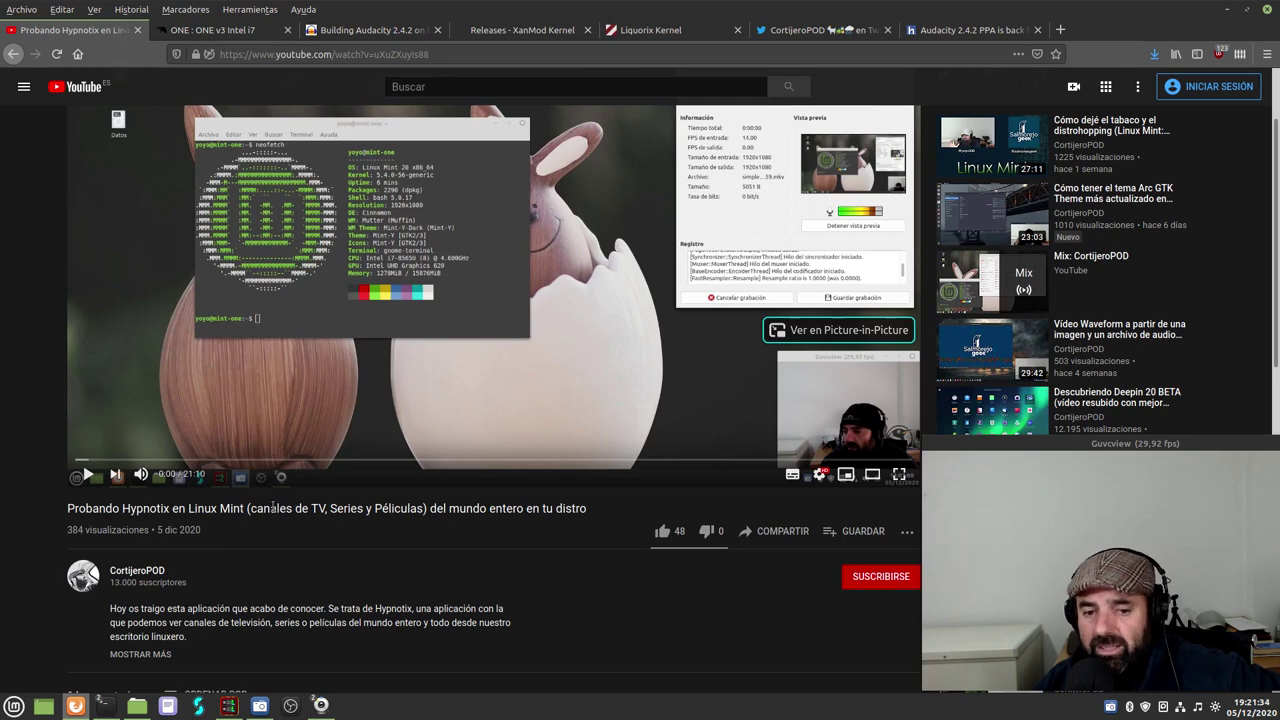
{"action": "scroll", "coordinate": [305, 477], "scroll_direction": "up", "scroll_amount": 2}
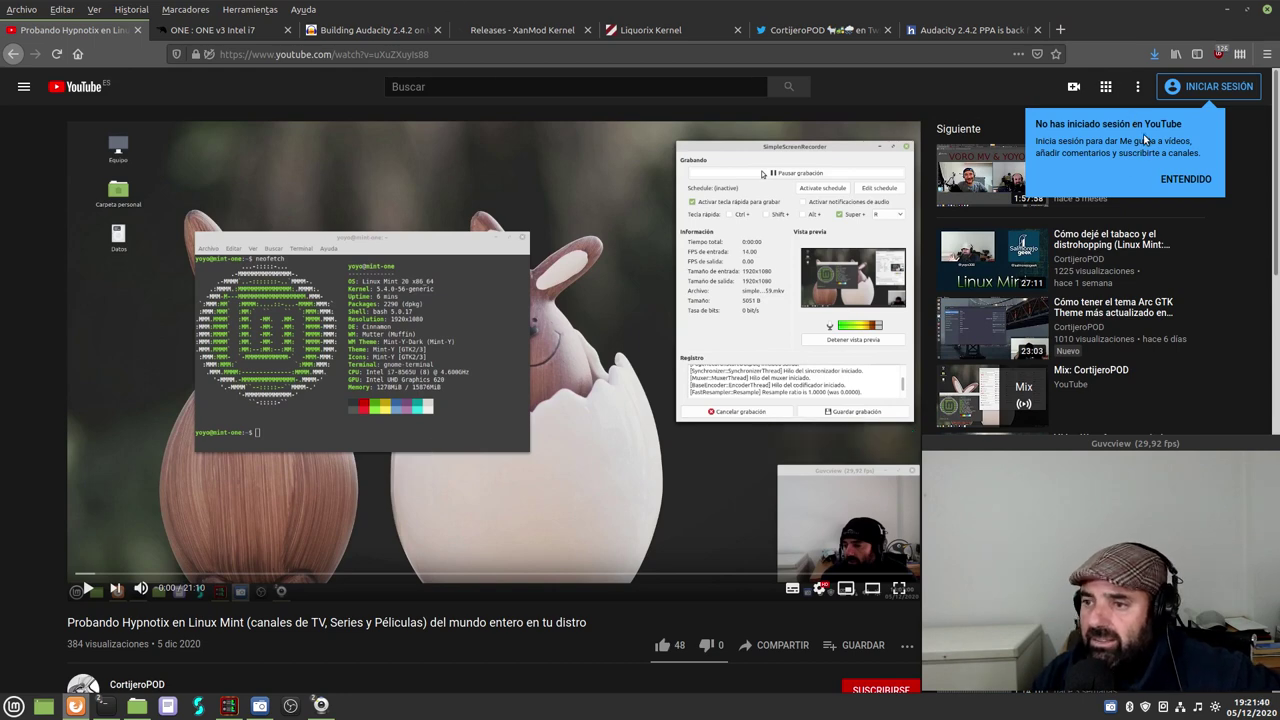
{"action": "scroll", "coordinate": [646, 285], "scroll_direction": "down", "scroll_amount": 3}
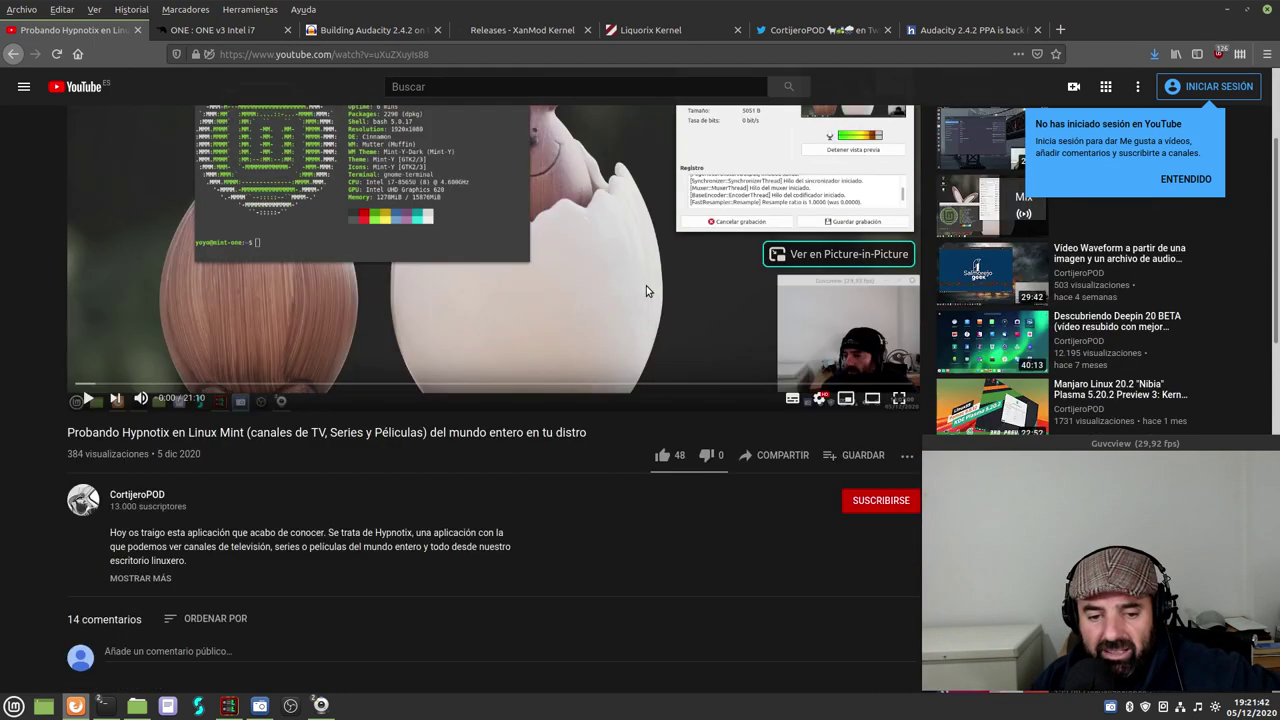
{"action": "scroll", "coordinate": [665, 252], "scroll_direction": "down", "scroll_amount": 3}
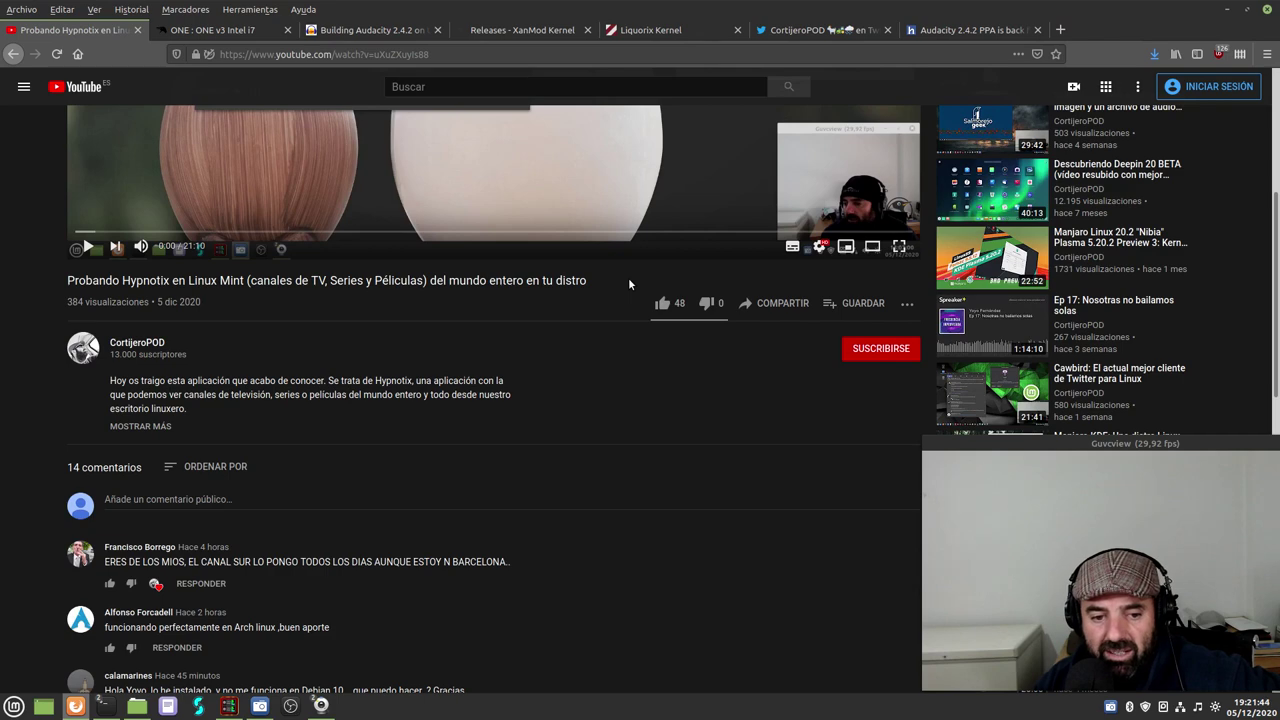
{"action": "scroll", "coordinate": [627, 277], "scroll_direction": "up", "scroll_amount": 6}
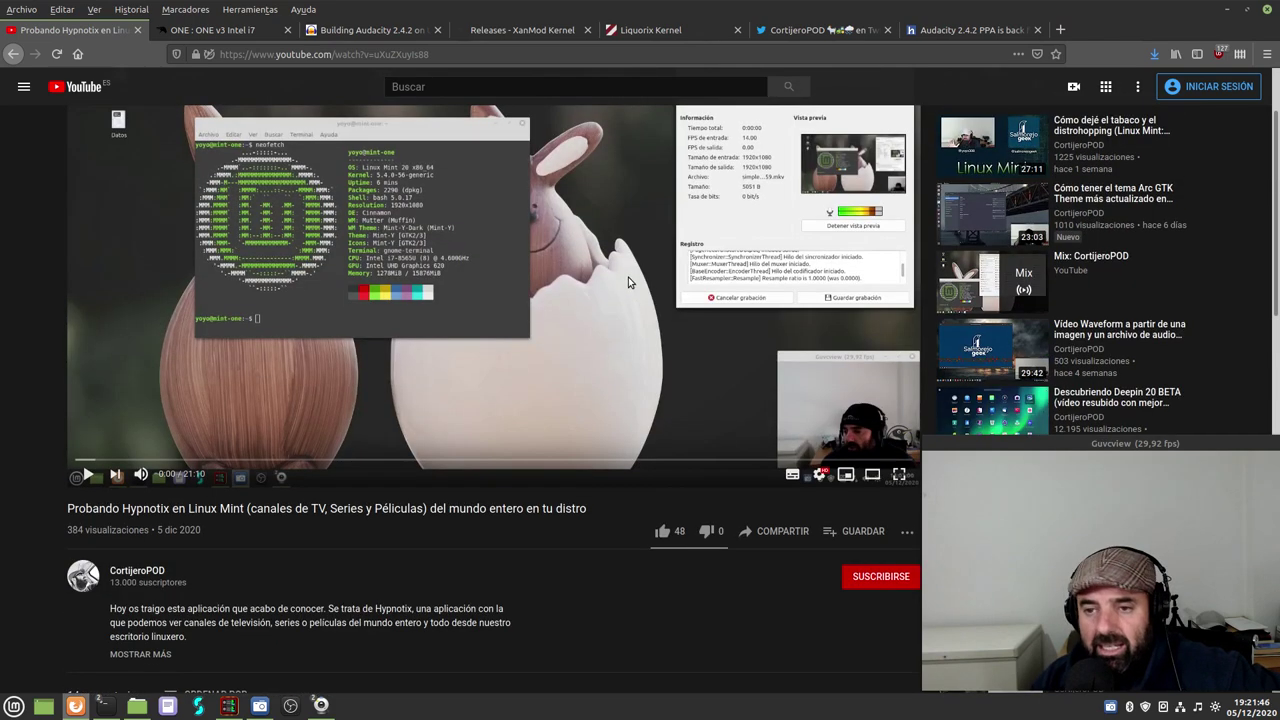
- Minimize the browser and check the elapsed recording time in SimpleScreenRecorder, minimizing its window again
{"action": "left_click", "coordinate": [1222, 11]}
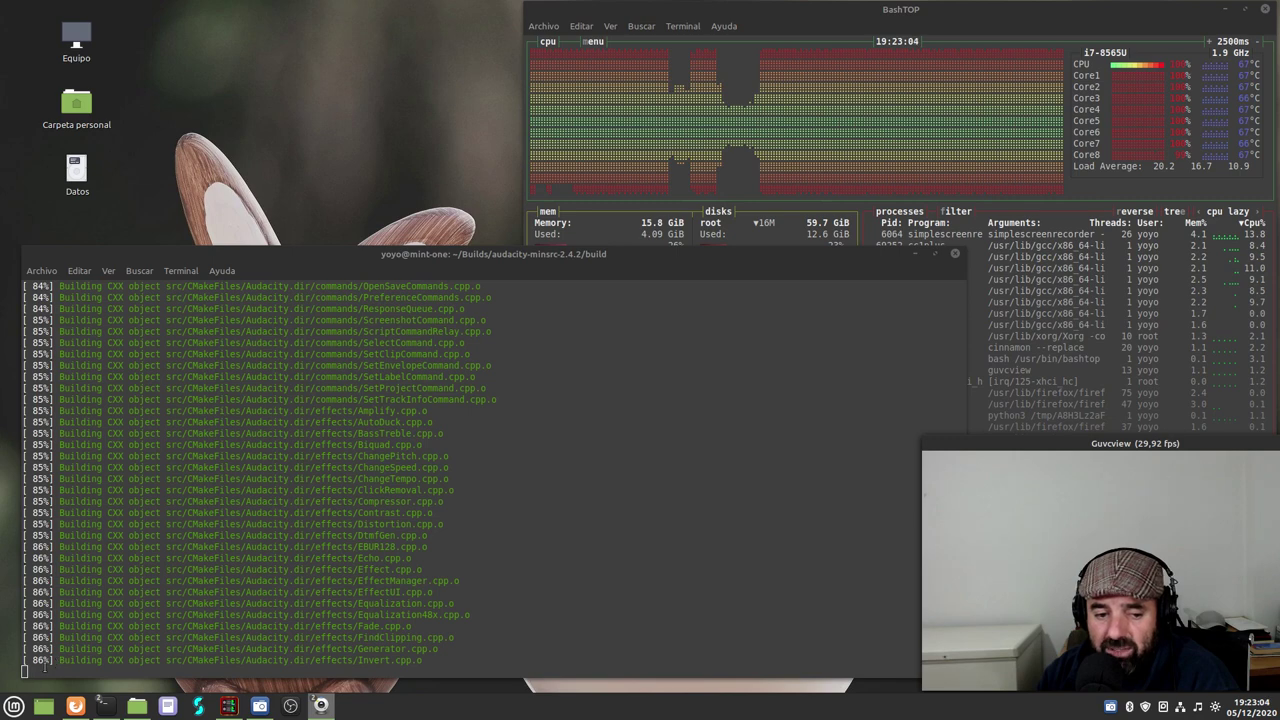
{"action": "left_click", "coordinate": [259, 705]}
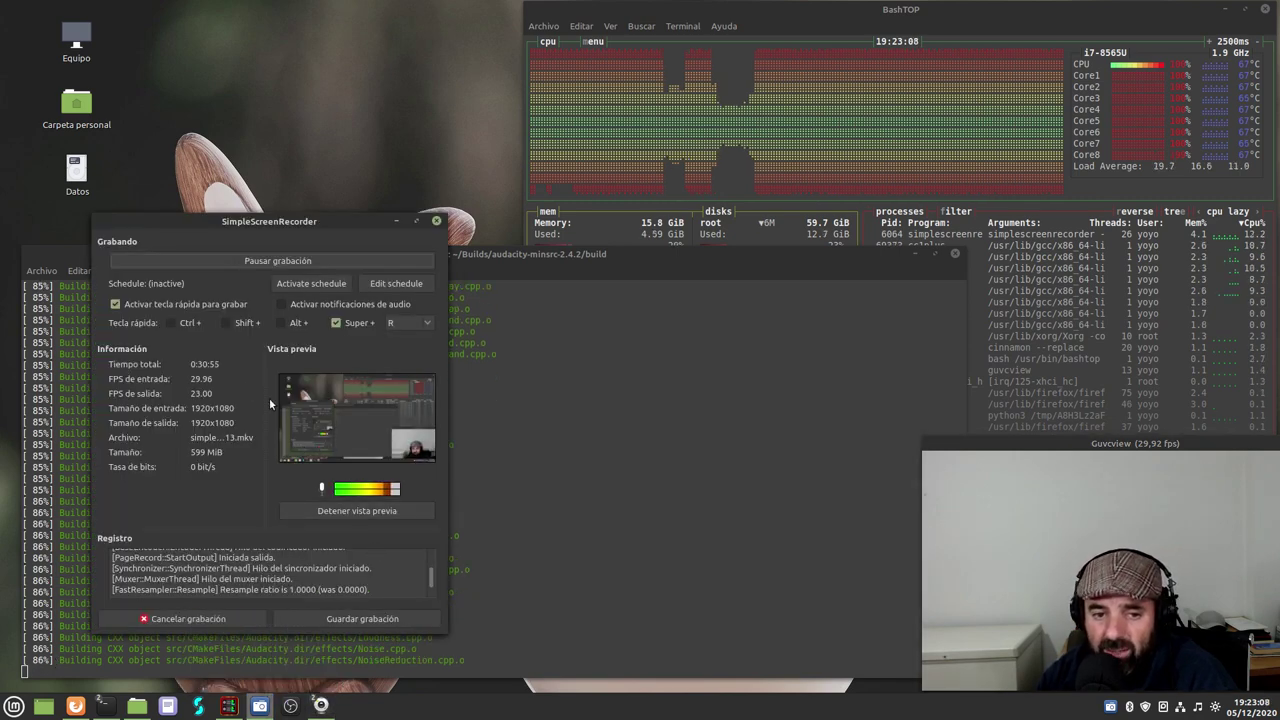
{"action": "left_click", "coordinate": [394, 222]}
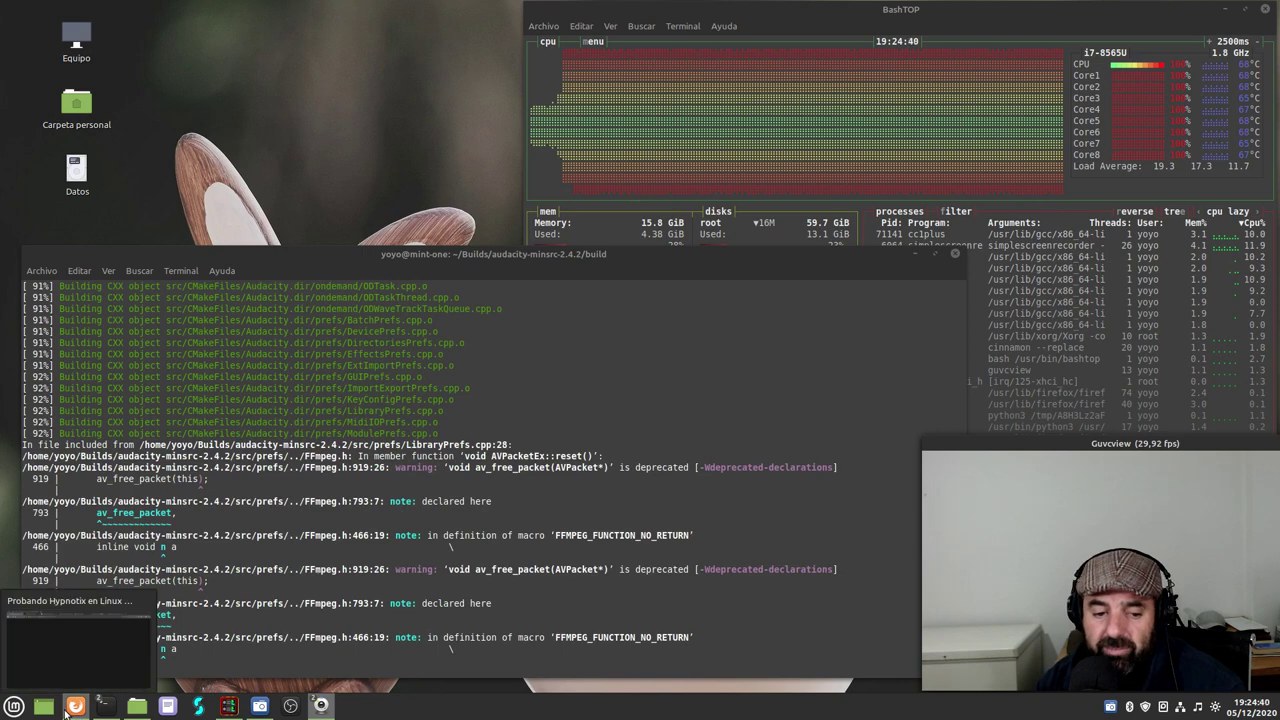
- Search Google for phoronix in a new Firefox tab, open the Phoronix News result and skim the site's headlines
{"action": "mouse_move", "coordinate": [76, 710]}
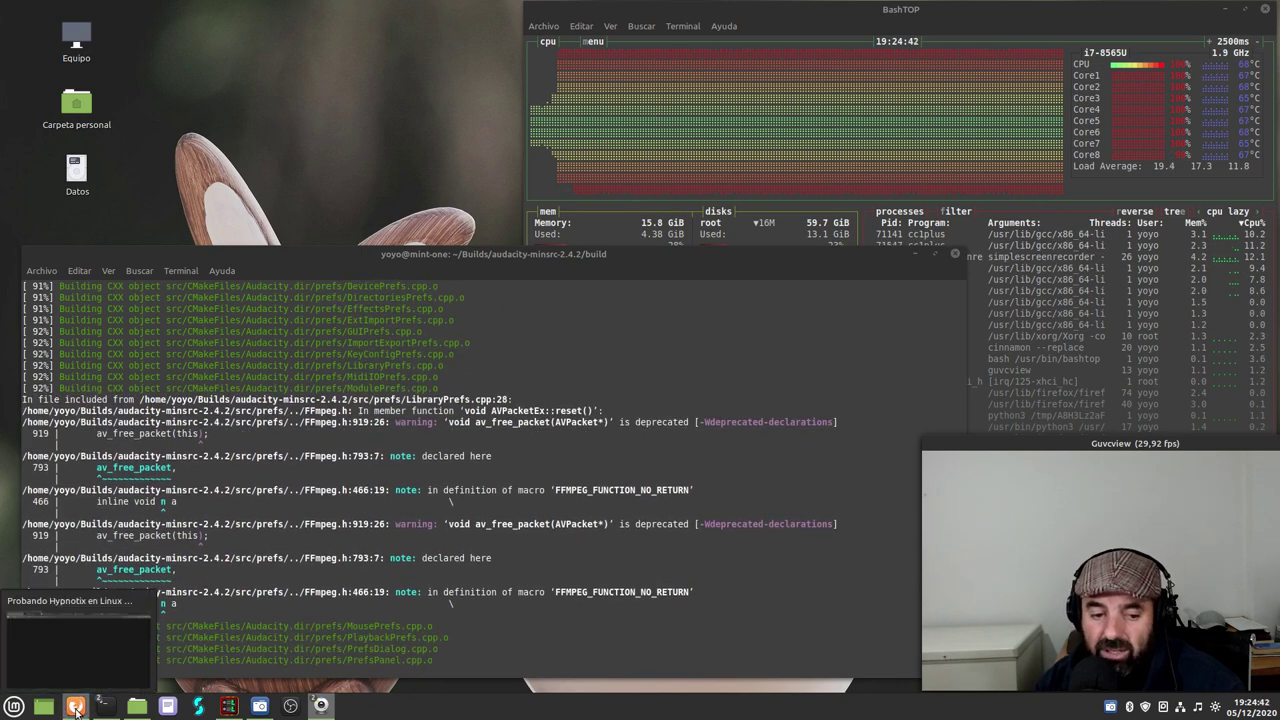
{"action": "left_click", "coordinate": [110, 598]}
{"action": "left_click", "coordinate": [950, 30]}
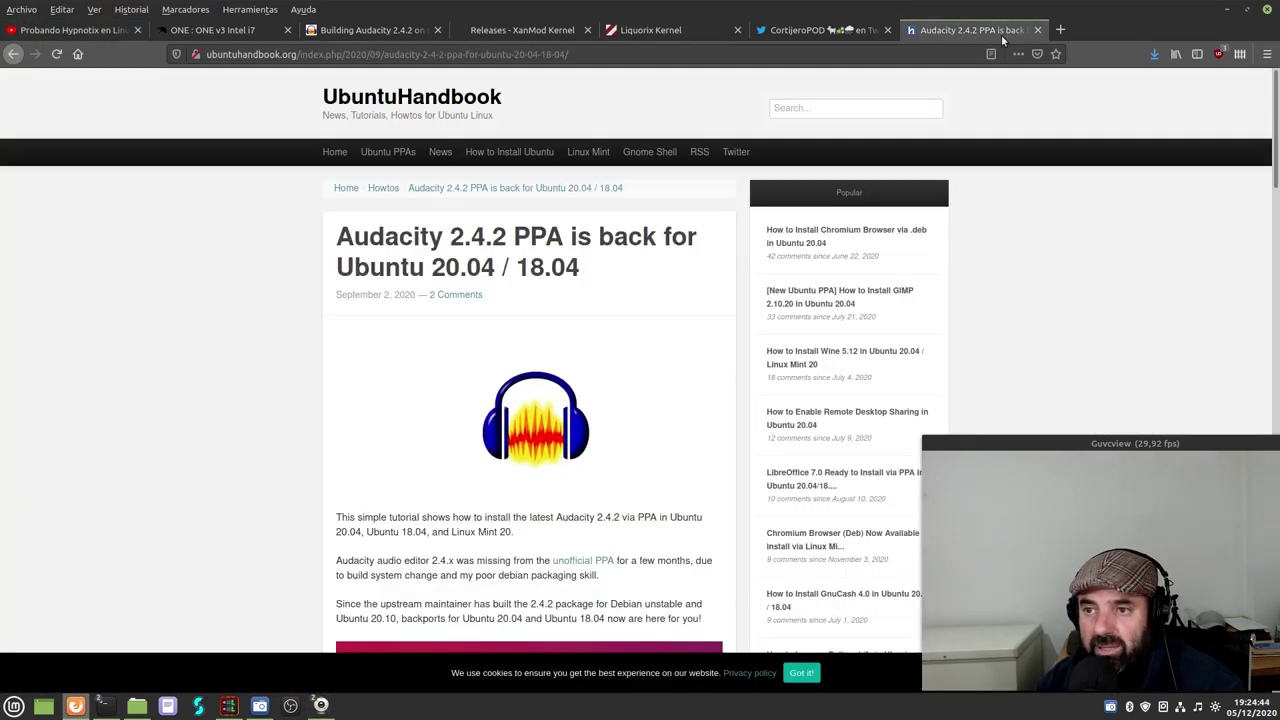
{"action": "left_click", "coordinate": [1060, 30]}
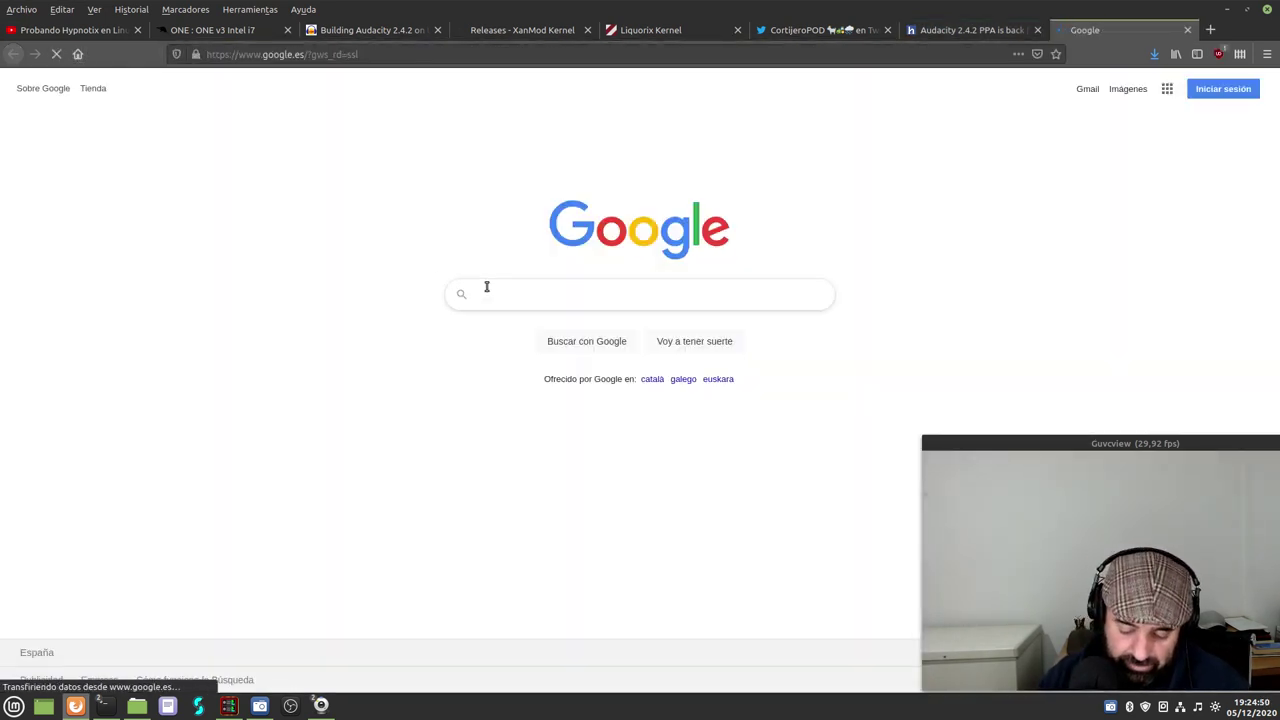
{"action": "type", "text": "proronix"}
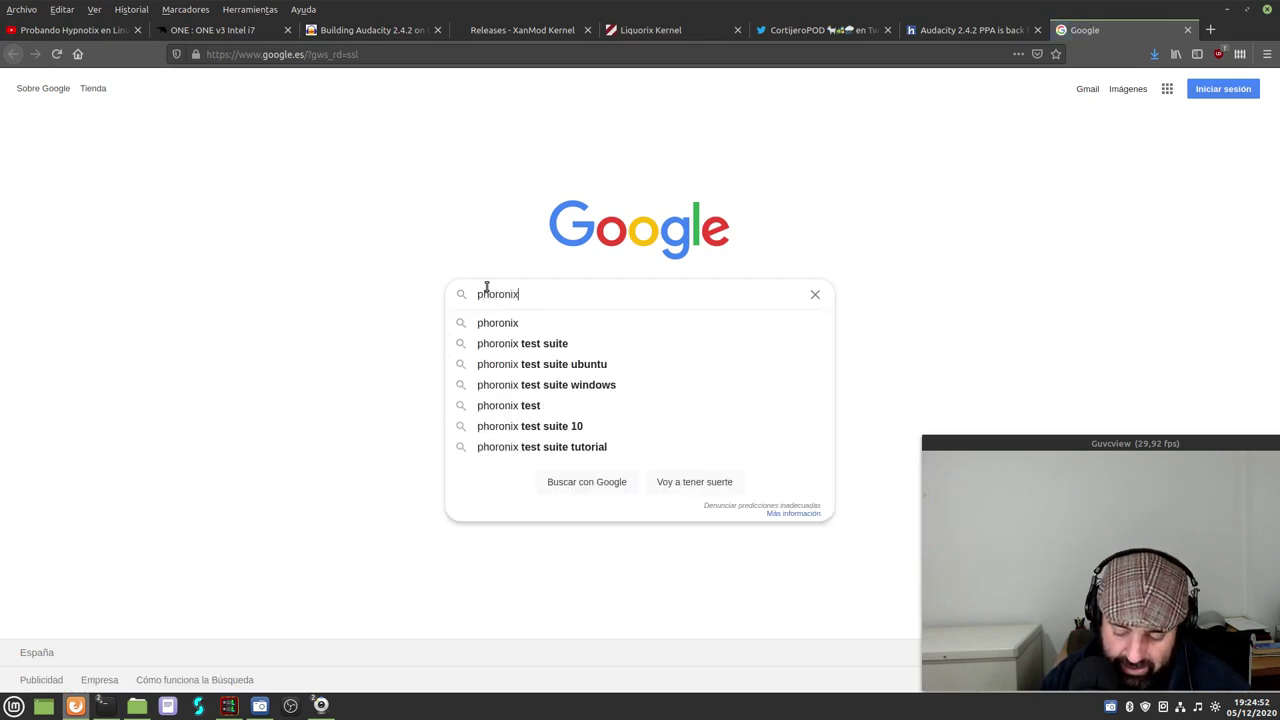
{"action": "key", "text": "Return"}
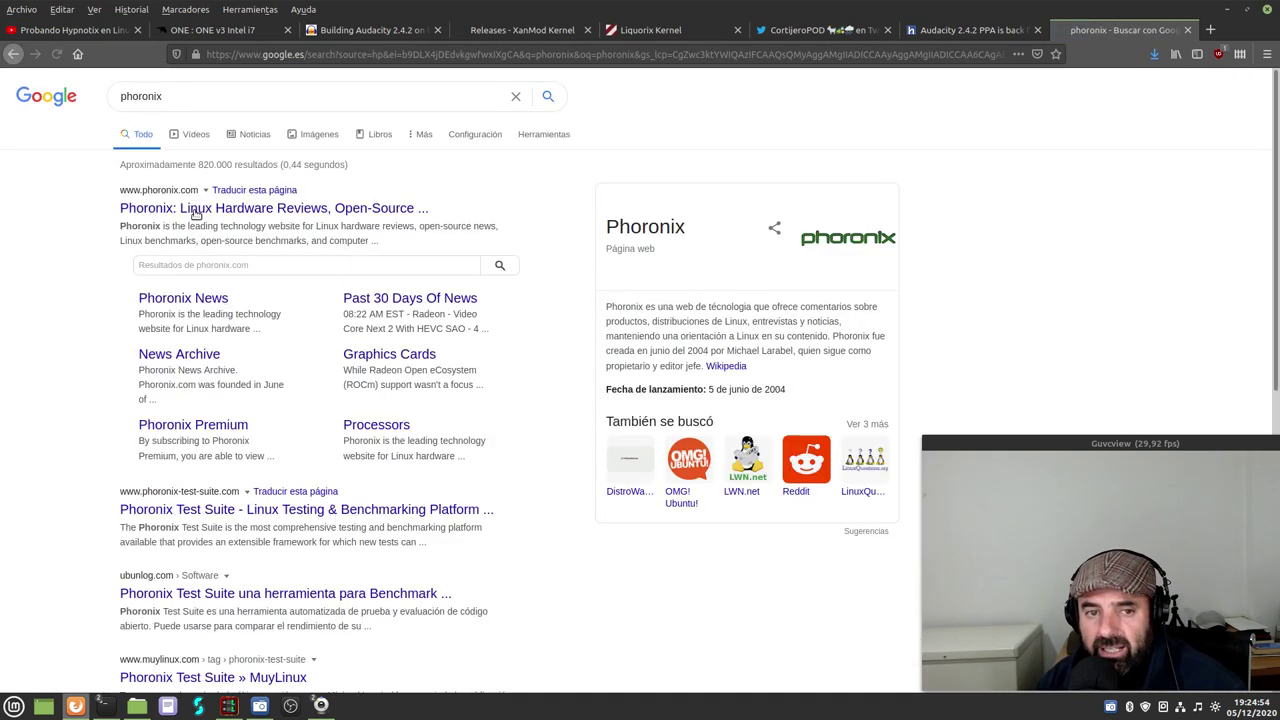
{"action": "left_click", "coordinate": [163, 303]}
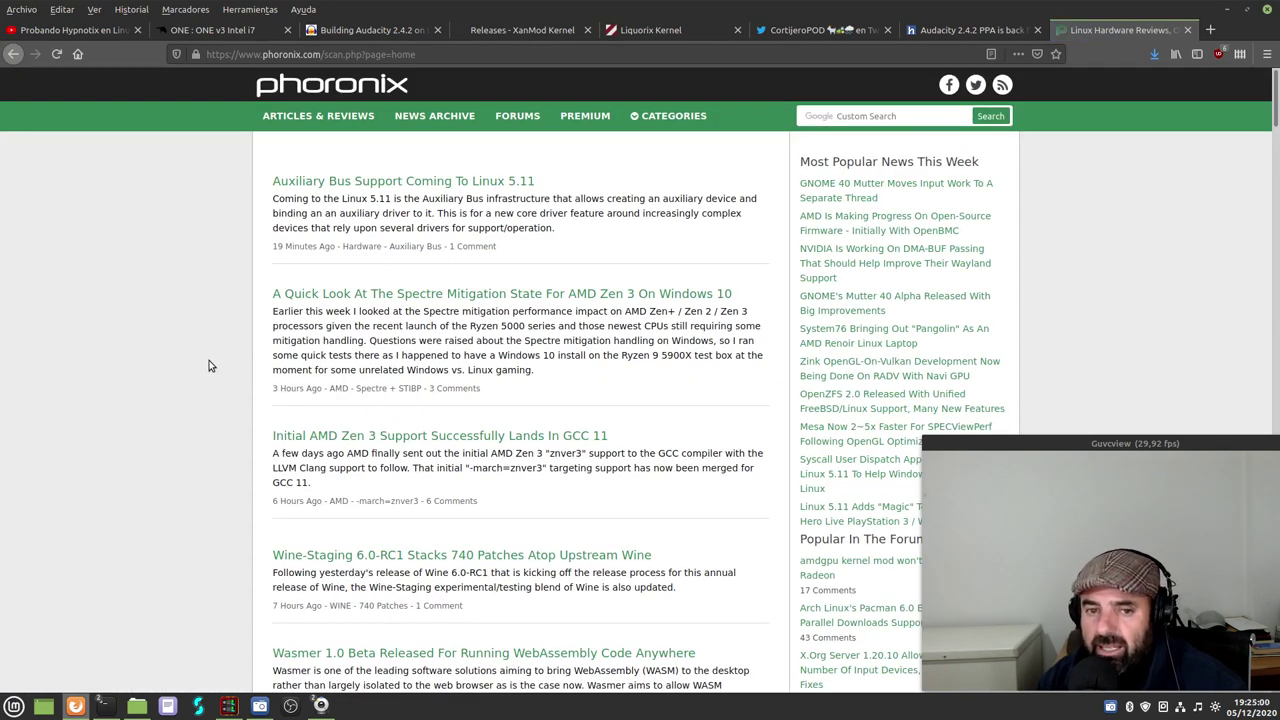
{"action": "scroll", "coordinate": [207, 377], "scroll_direction": "down", "scroll_amount": 4}
{"action": "scroll", "coordinate": [204, 380], "scroll_direction": "down", "scroll_amount": 4}
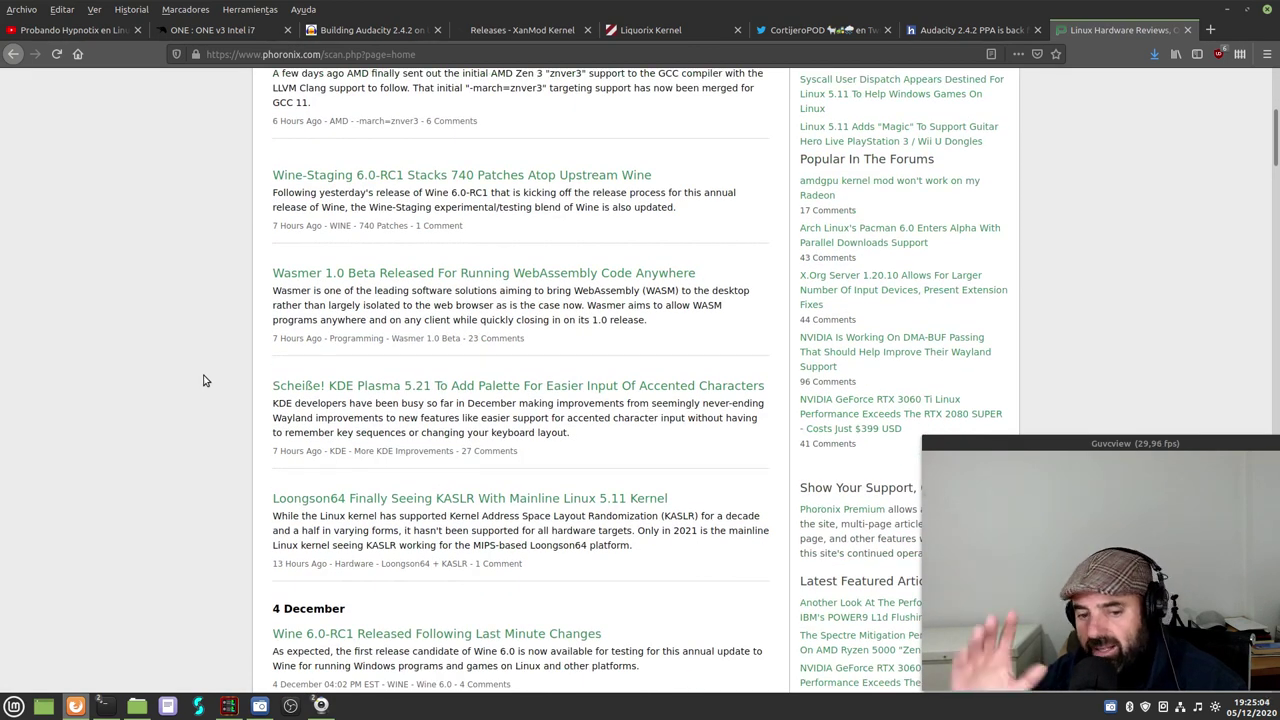
{"action": "scroll", "coordinate": [381, 436], "scroll_direction": "down", "scroll_amount": 5}
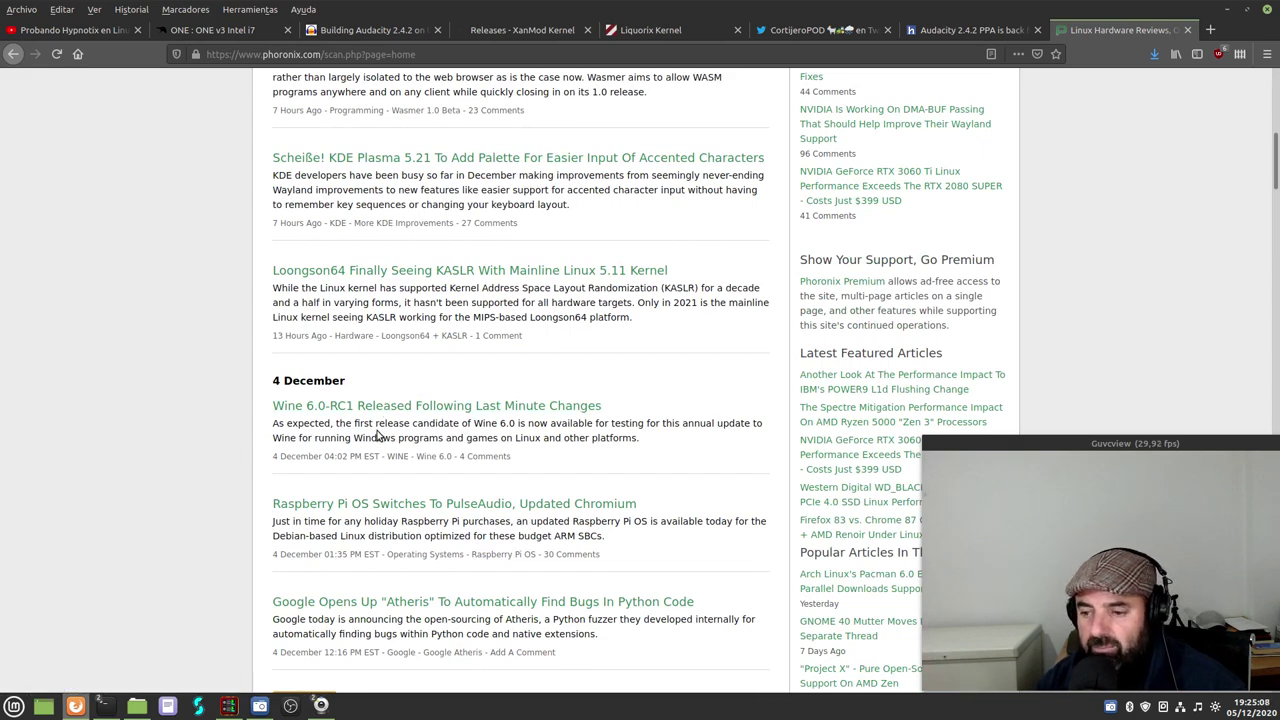
{"action": "scroll", "coordinate": [378, 435], "scroll_direction": "up", "scroll_amount": 12}
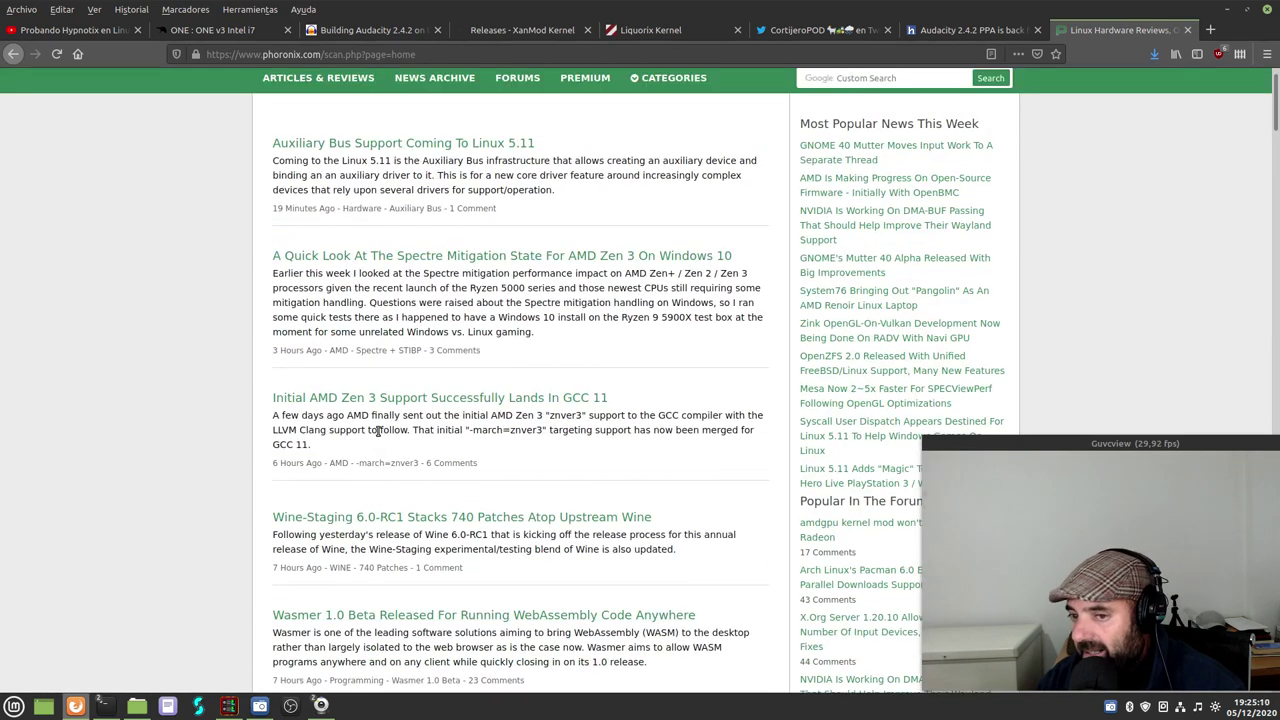
{"action": "scroll", "coordinate": [378, 430], "scroll_direction": "up", "scroll_amount": 1}
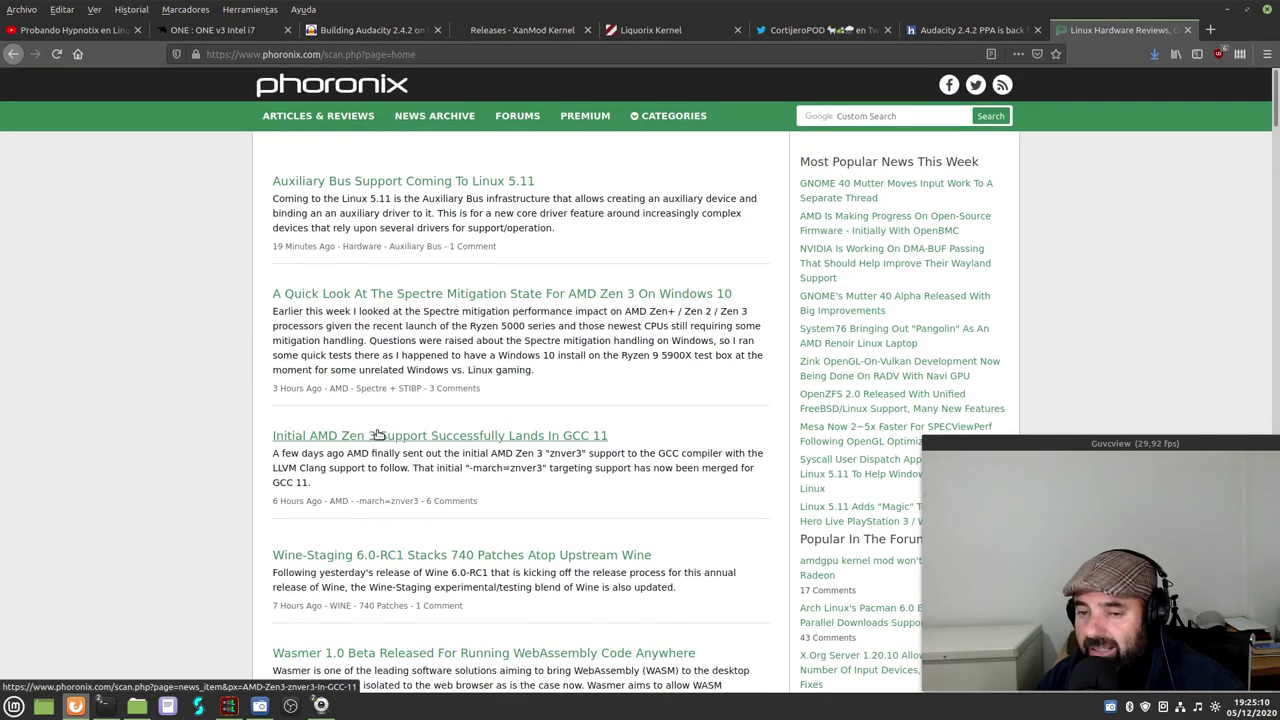
- Search the Phoronix site for xanmod liquorix and look through the results for kernel benchmark articles
{"action": "left_click", "coordinate": [865, 117]}
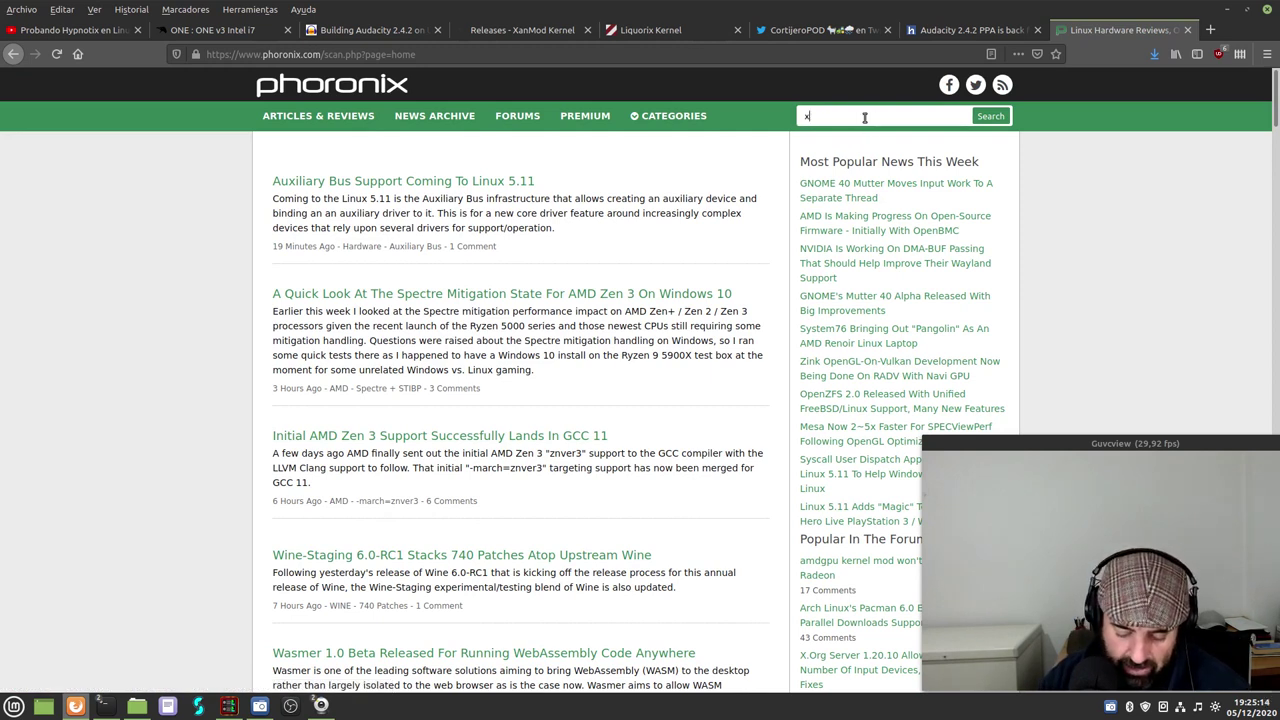
{"action": "type", "text": "xanmod liquorix"}
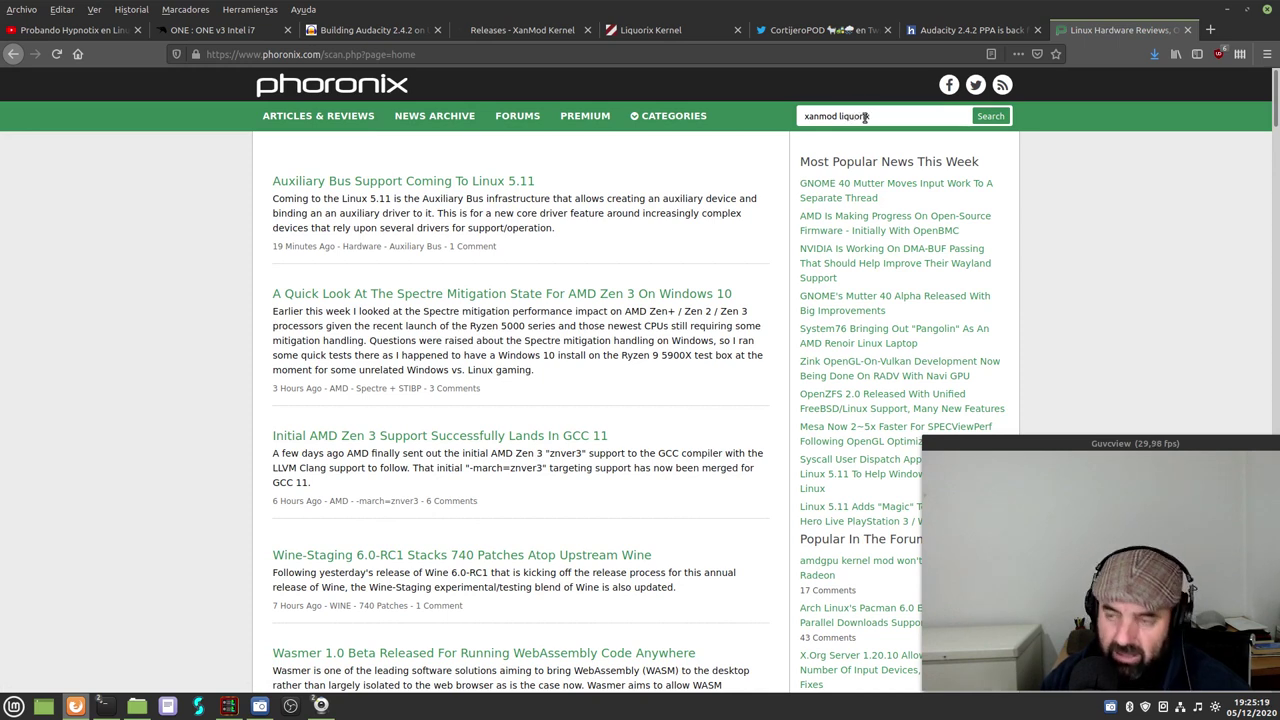
{"action": "key", "text": "Return"}
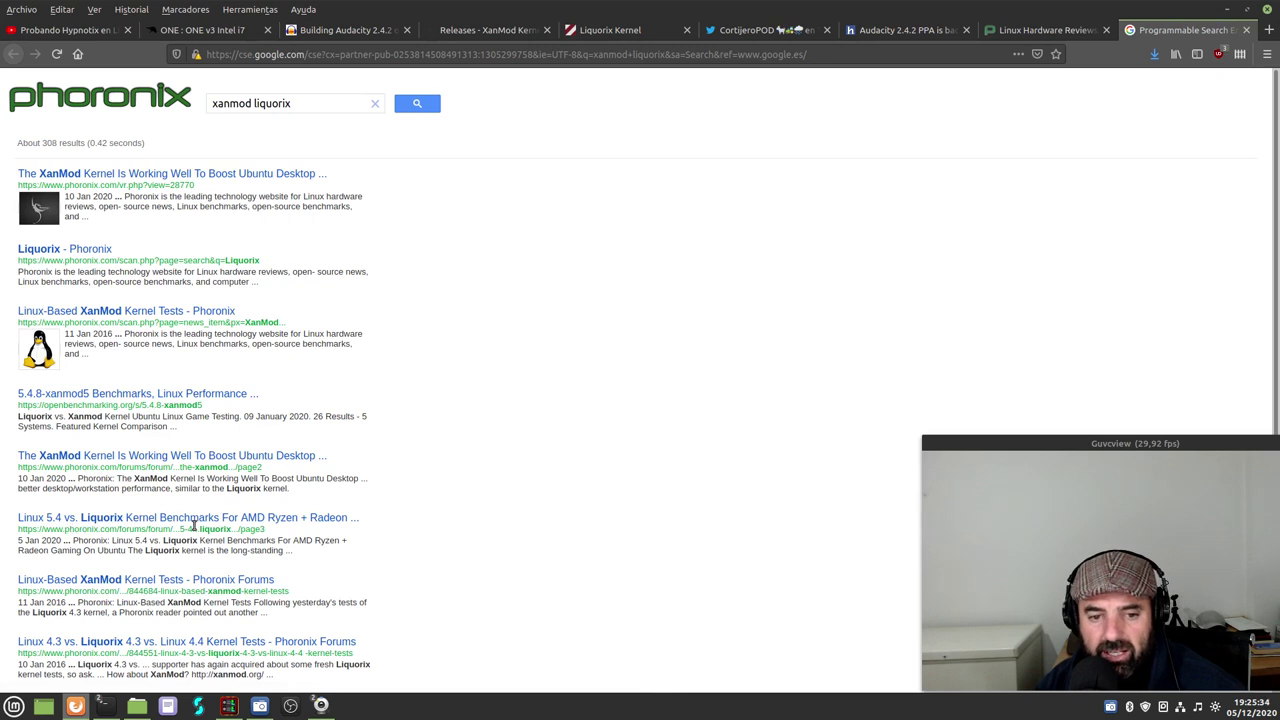
{"action": "scroll", "coordinate": [202, 530], "scroll_direction": "down", "scroll_amount": 2}
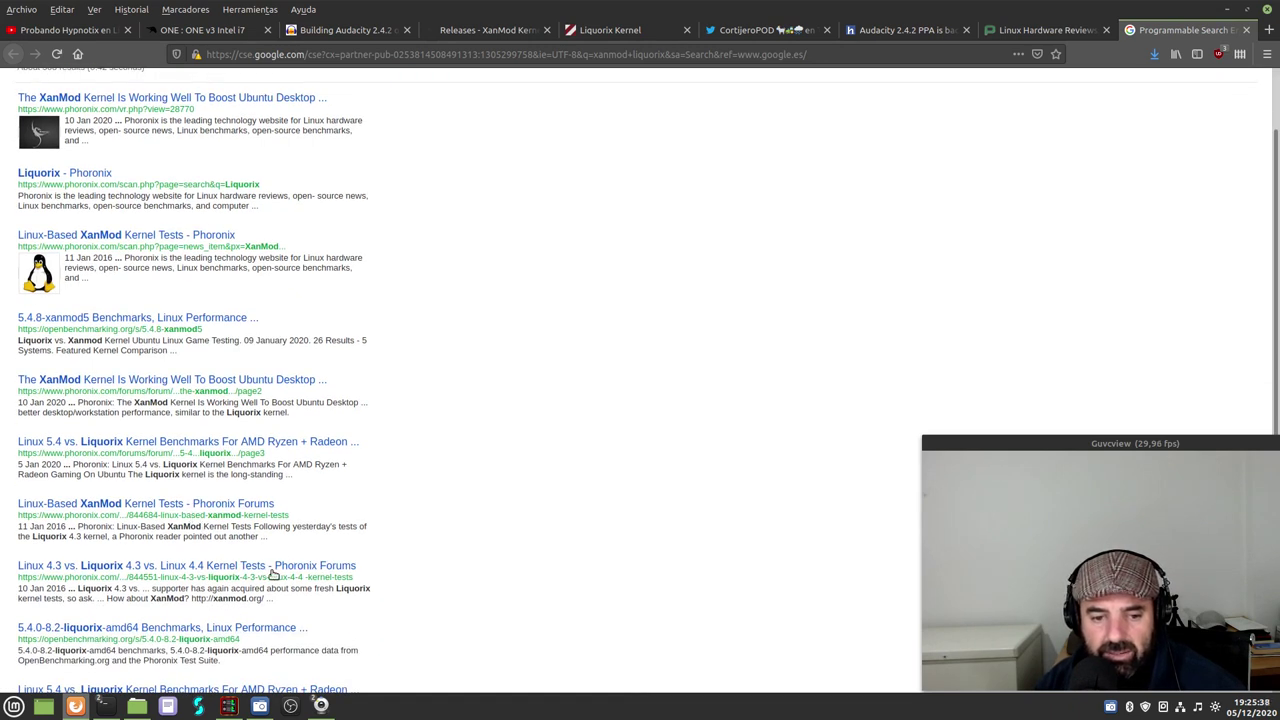
{"action": "scroll", "coordinate": [207, 570], "scroll_direction": "down", "scroll_amount": 2}
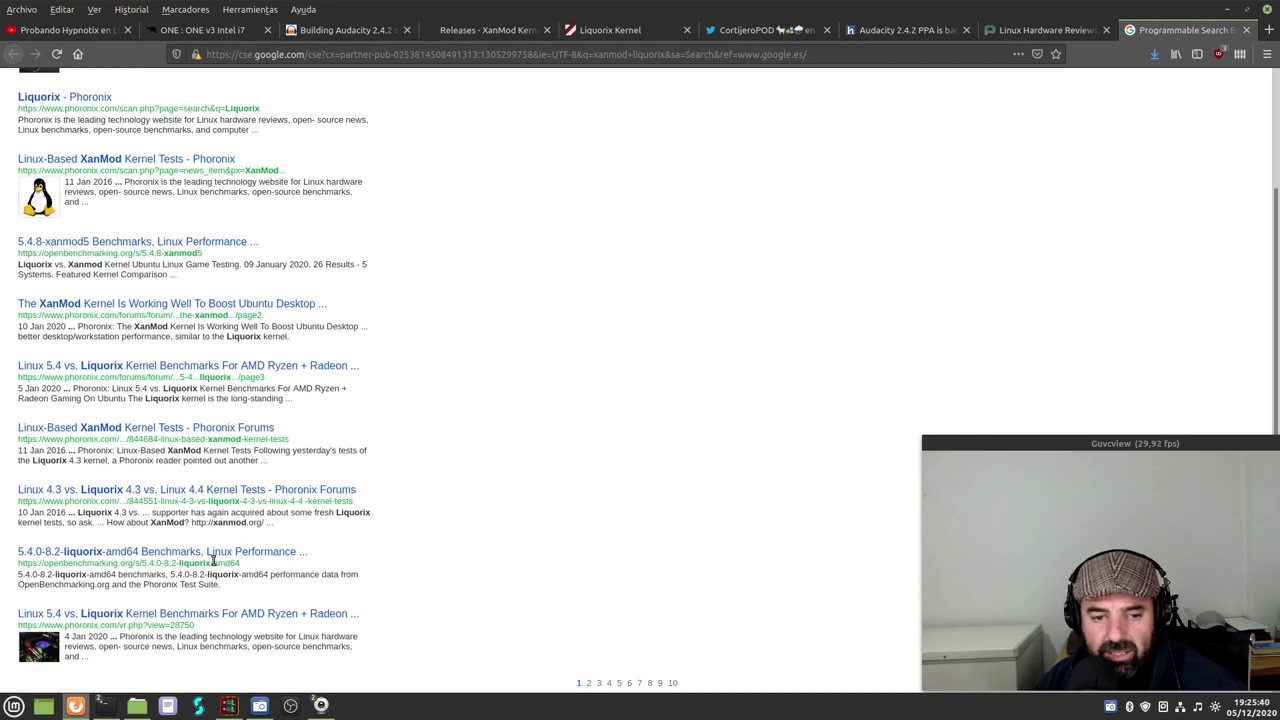
- Open the Linux-Based XanMod Kernel Tests article, skim it, and briefly minimize the browser to check the Audacity build's progress
{"action": "scroll", "coordinate": [220, 553], "scroll_direction": "up", "scroll_amount": 4}
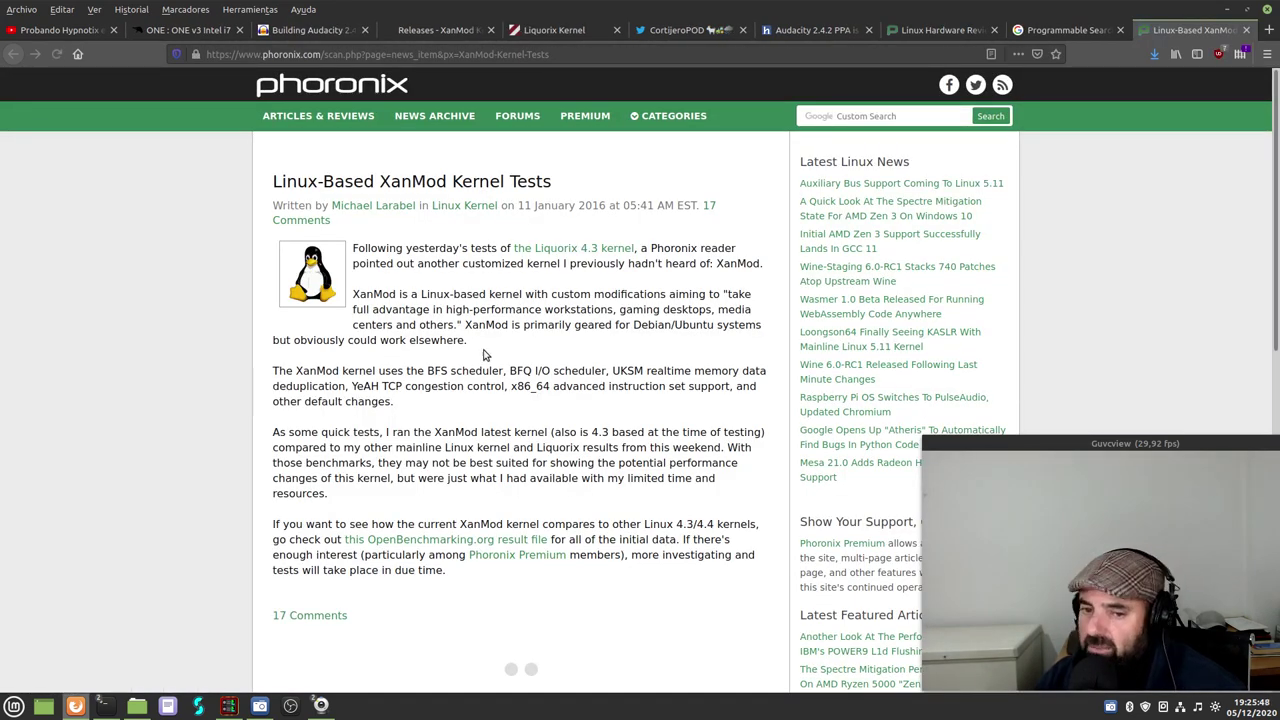
{"action": "scroll", "coordinate": [466, 371], "scroll_direction": "down", "scroll_amount": 5}
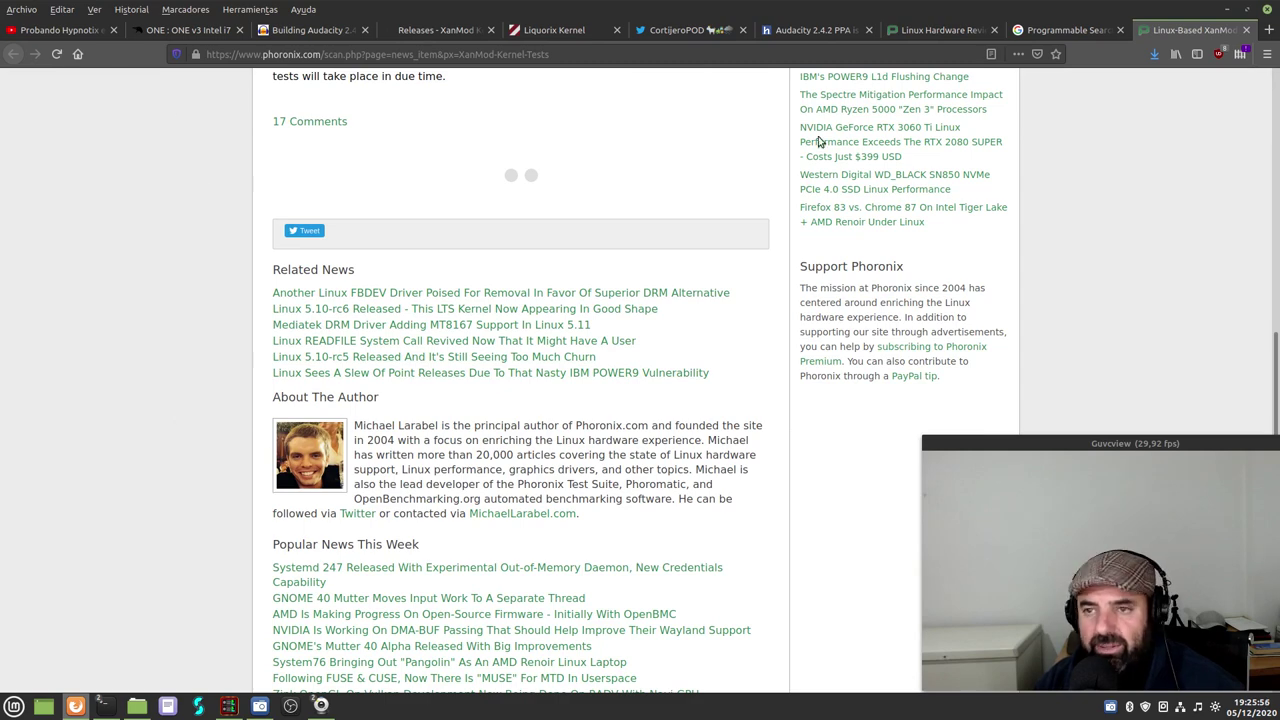
{"action": "left_click", "coordinate": [1226, 10]}
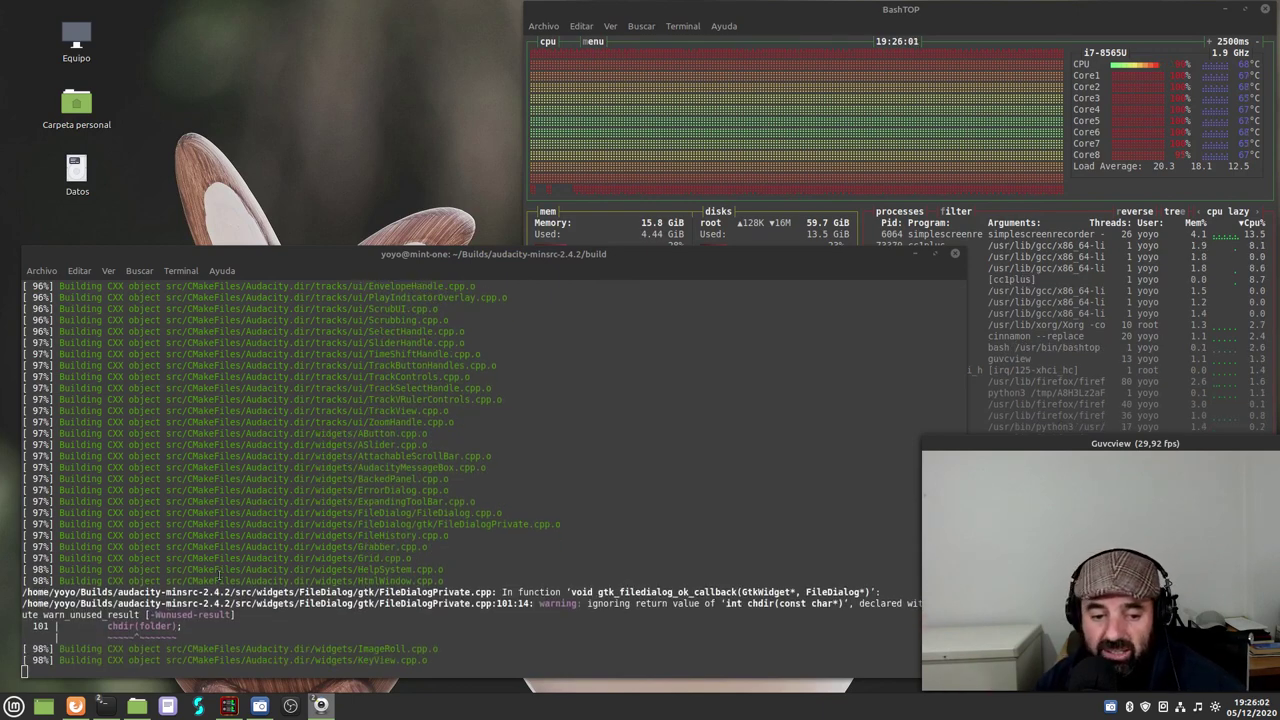
{"action": "left_click", "coordinate": [76, 706]}
- Look over the XanMod kernel tests article again from its introduction to the related news and close its tab
{"action": "scroll", "coordinate": [378, 130], "scroll_direction": "up", "scroll_amount": 4}
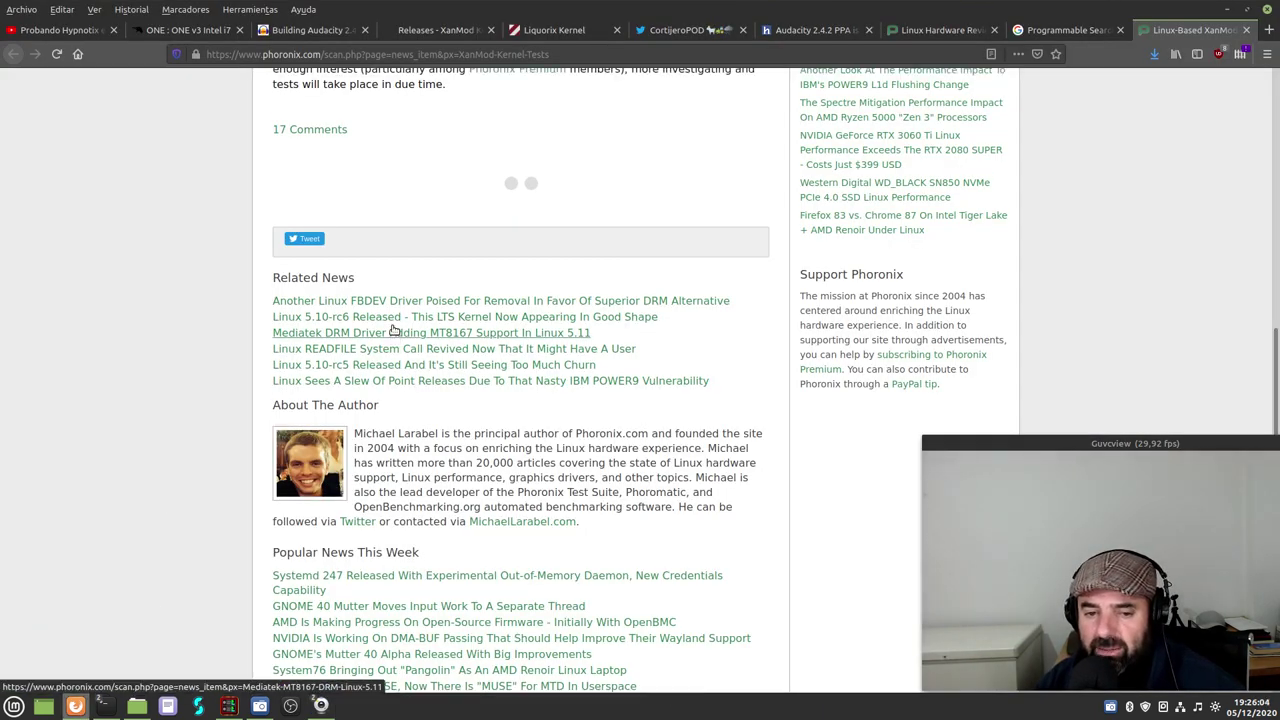
{"action": "scroll", "coordinate": [310, 435], "scroll_direction": "up", "scroll_amount": 4}
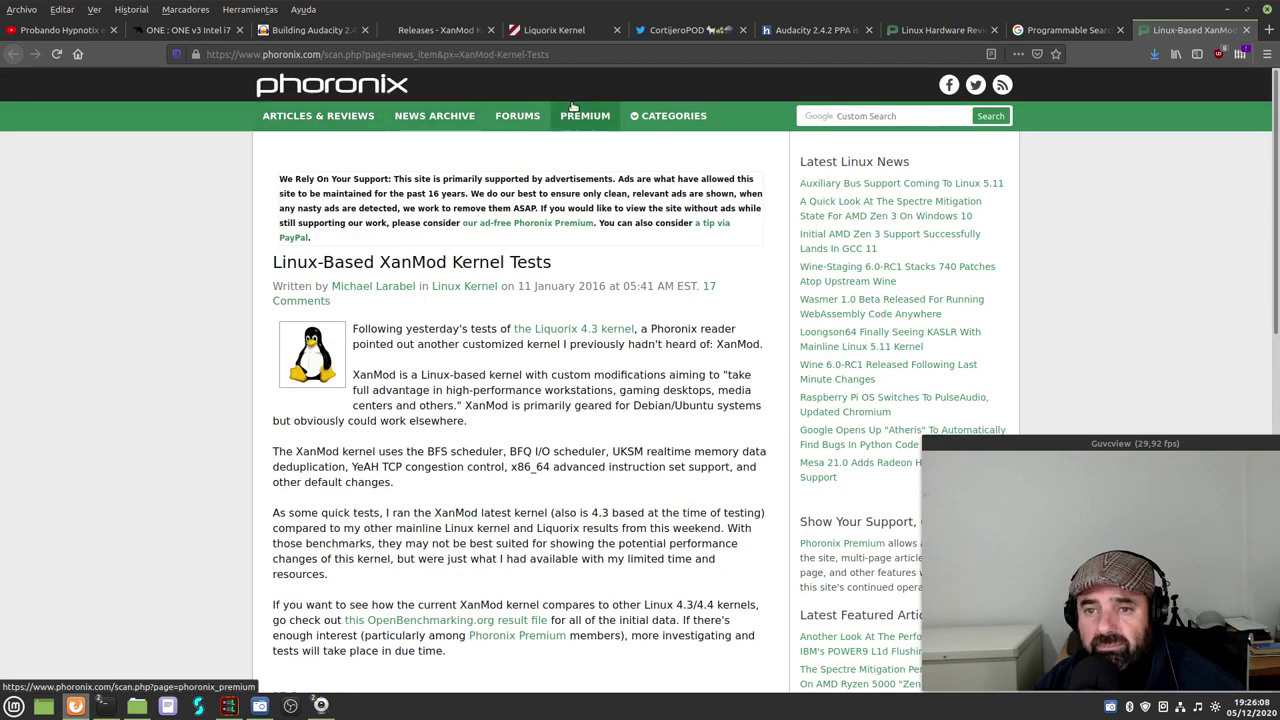
{"action": "mouse_move", "coordinate": [659, 120]}
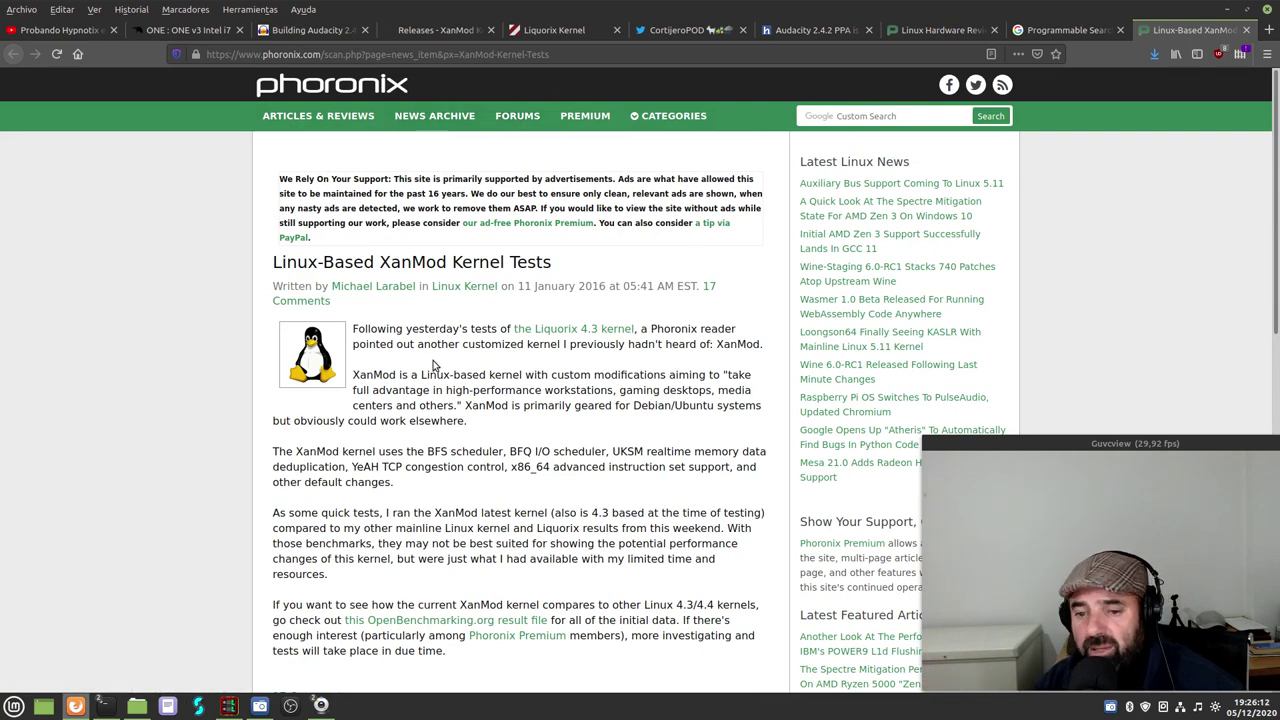
{"action": "scroll", "coordinate": [343, 400], "scroll_direction": "down", "scroll_amount": 1}
{"action": "scroll", "coordinate": [343, 400], "scroll_direction": "down", "scroll_amount": 6}
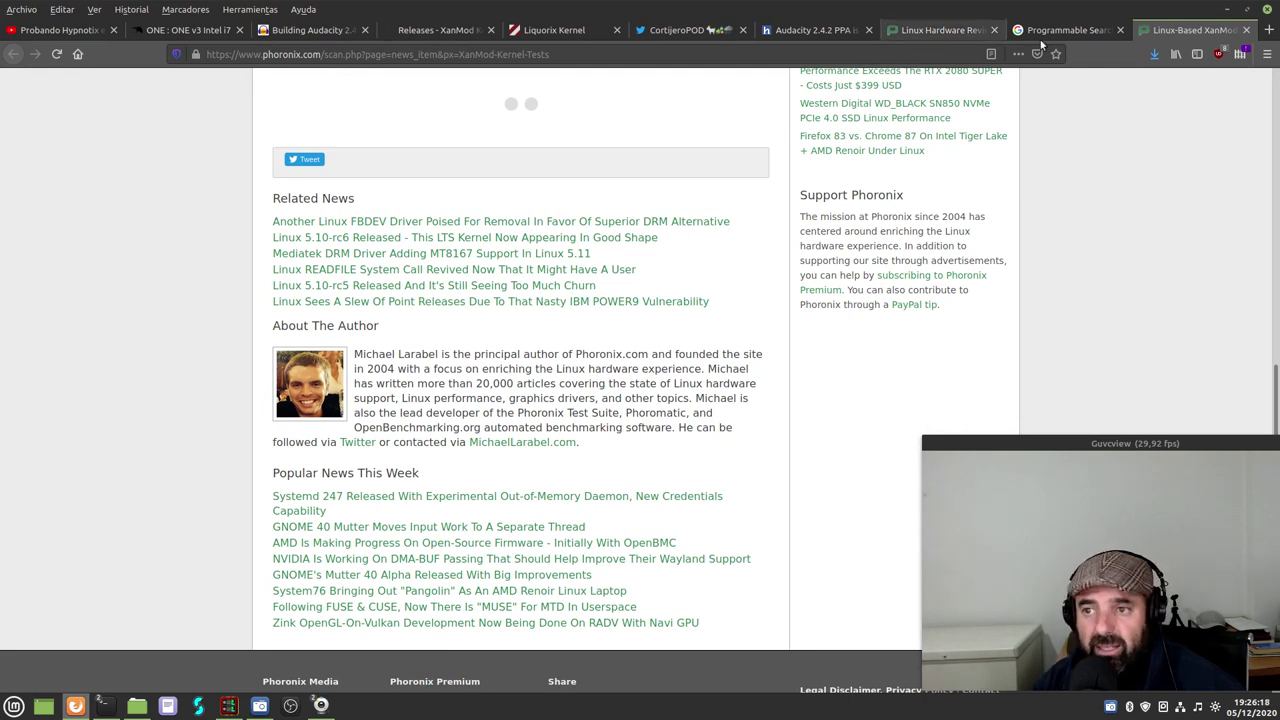
{"action": "left_click", "coordinate": [1246, 30]}
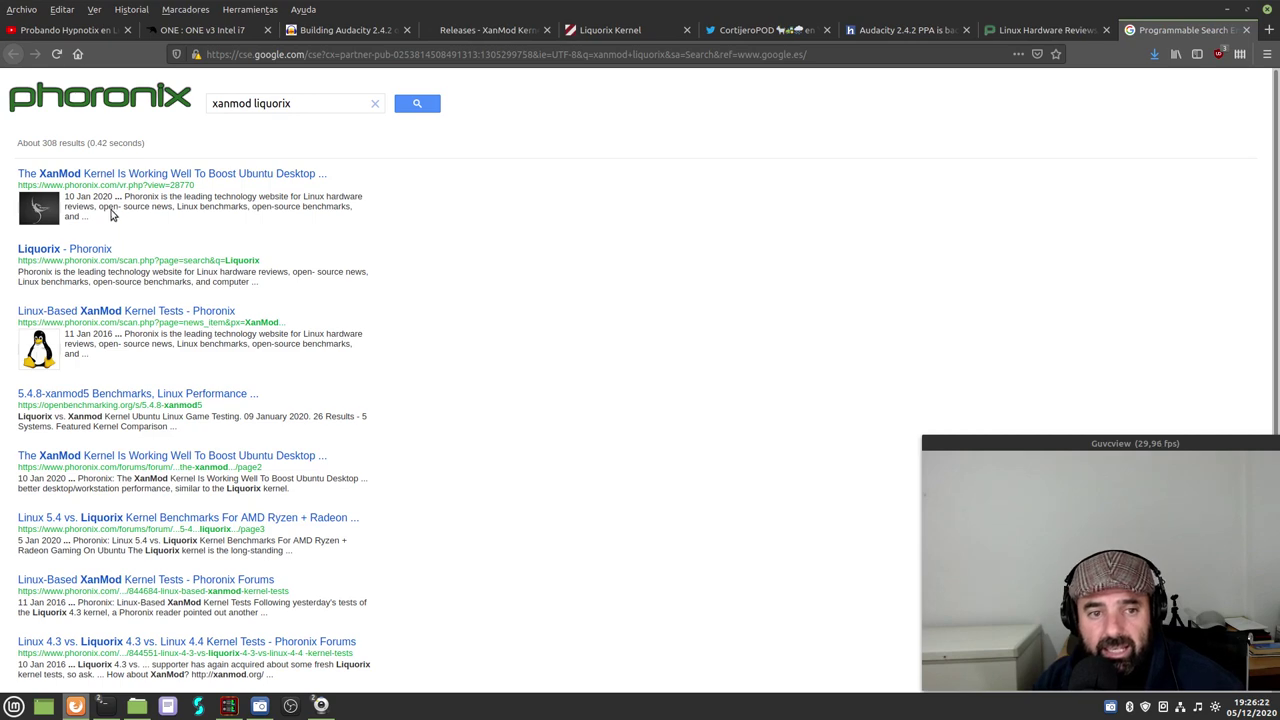
- Open the article The XanMod Kernel Is Working Well To Boost Ubuntu Desktop and examine its features list and test system table
{"action": "left_click", "coordinate": [112, 174]}
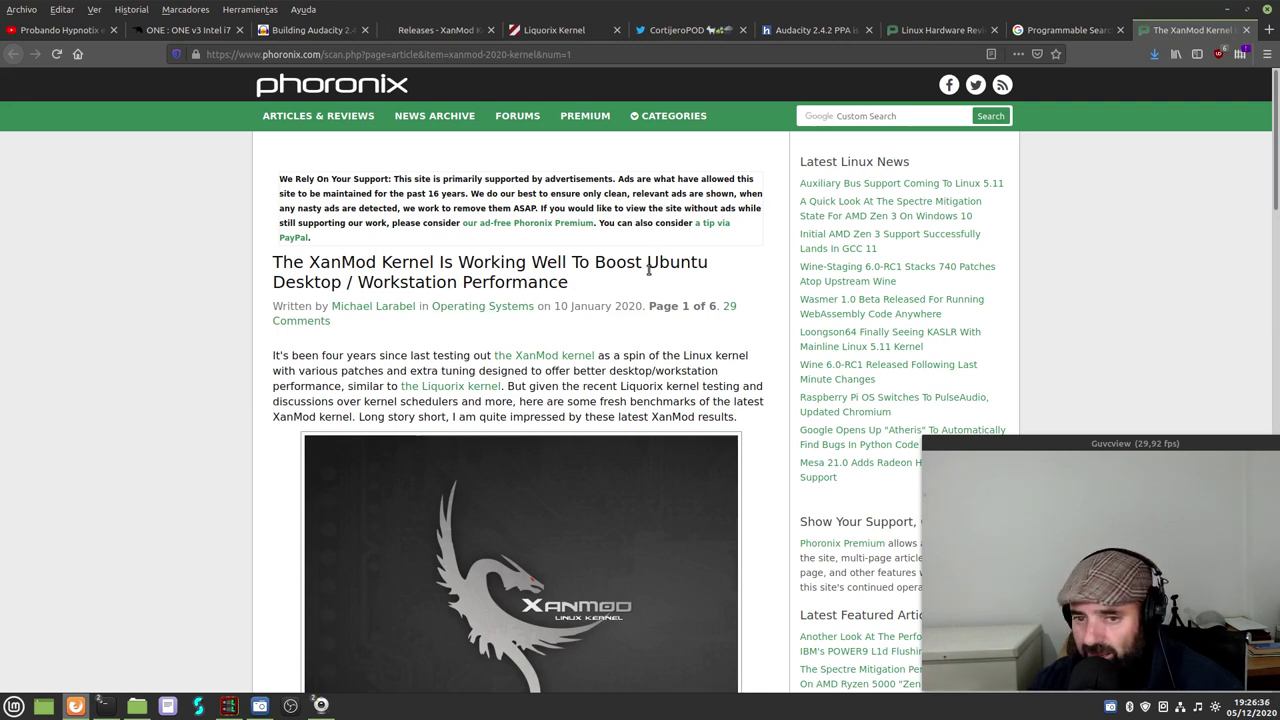
{"action": "scroll", "coordinate": [280, 414], "scroll_direction": "down", "scroll_amount": 5}
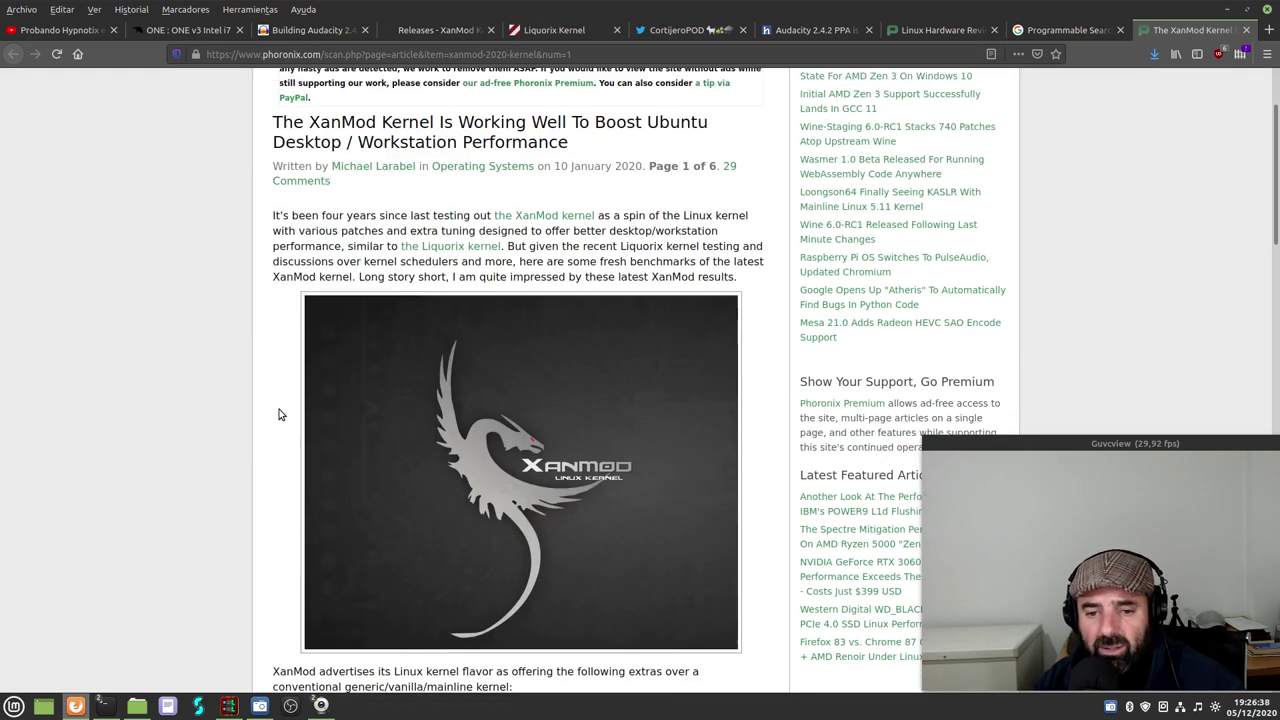
{"action": "scroll", "coordinate": [292, 395], "scroll_direction": "down", "scroll_amount": 2}
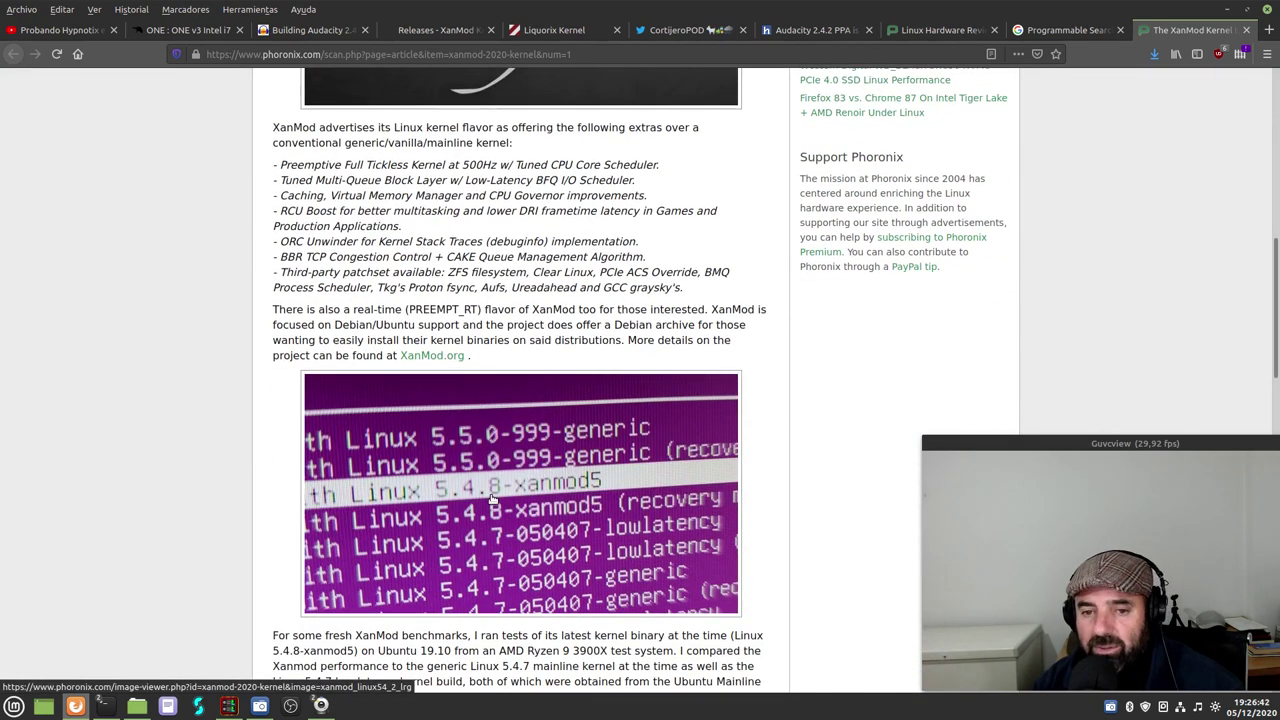
{"action": "scroll", "coordinate": [474, 426], "scroll_direction": "up", "scroll_amount": 2}
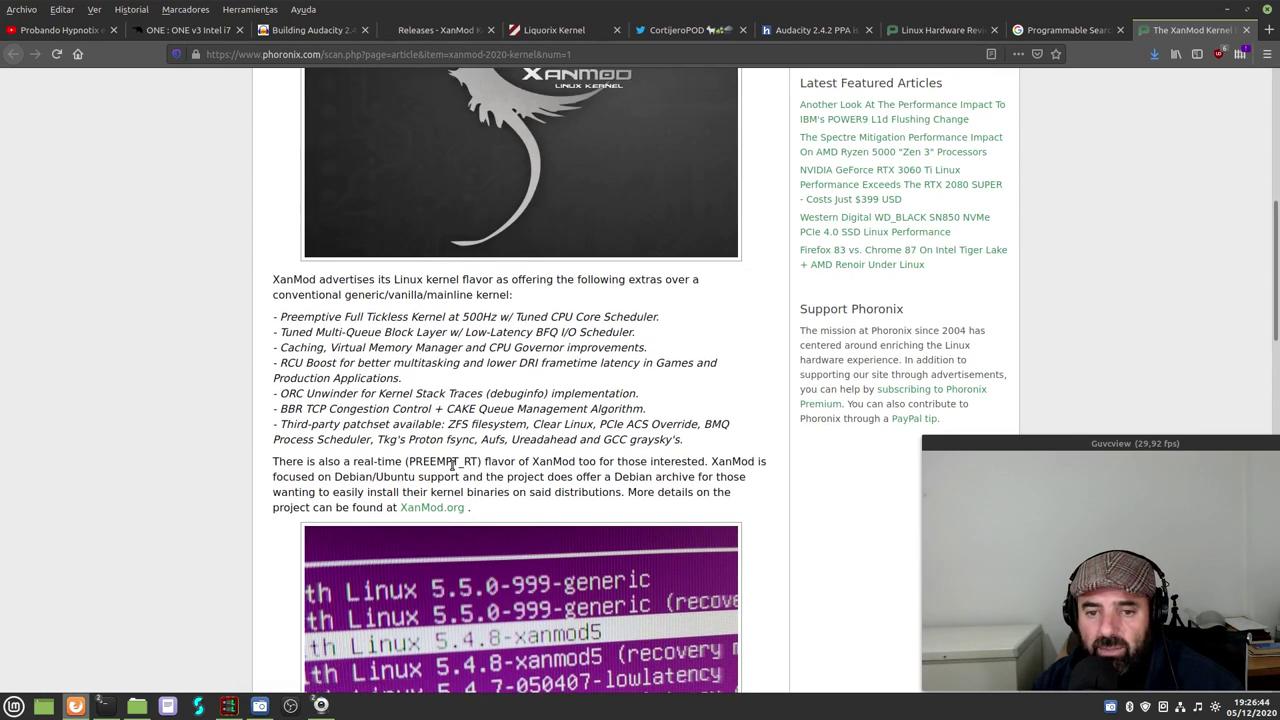
{"action": "scroll", "coordinate": [457, 458], "scroll_direction": "down", "scroll_amount": 10}
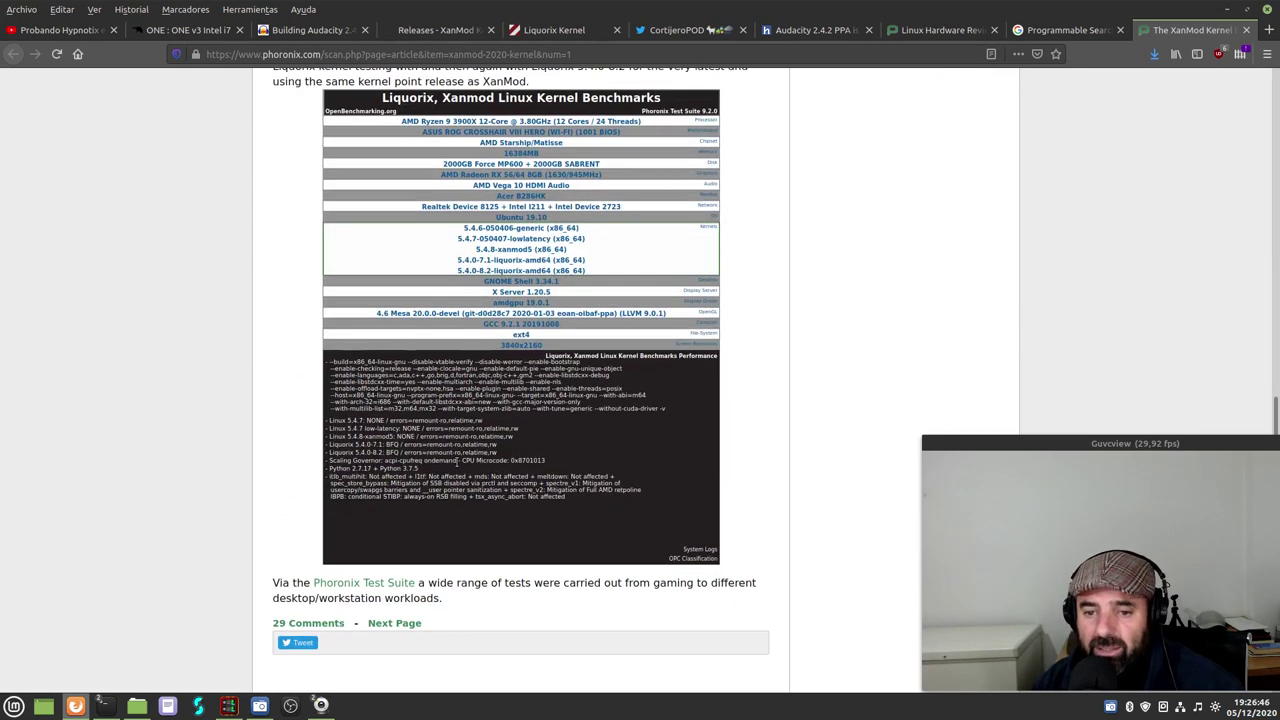
{"action": "scroll", "coordinate": [456, 466], "scroll_direction": "up", "scroll_amount": 2}
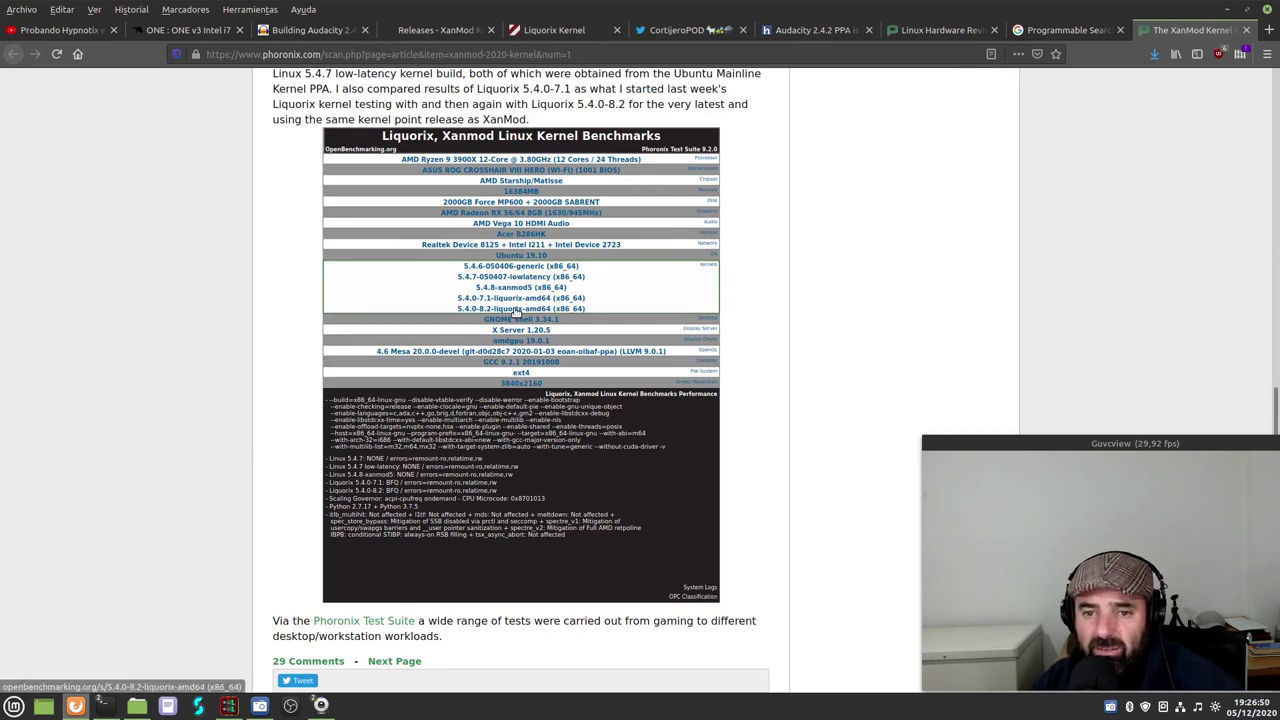
{"action": "scroll", "coordinate": [487, 415], "scroll_direction": "down", "scroll_amount": 2}
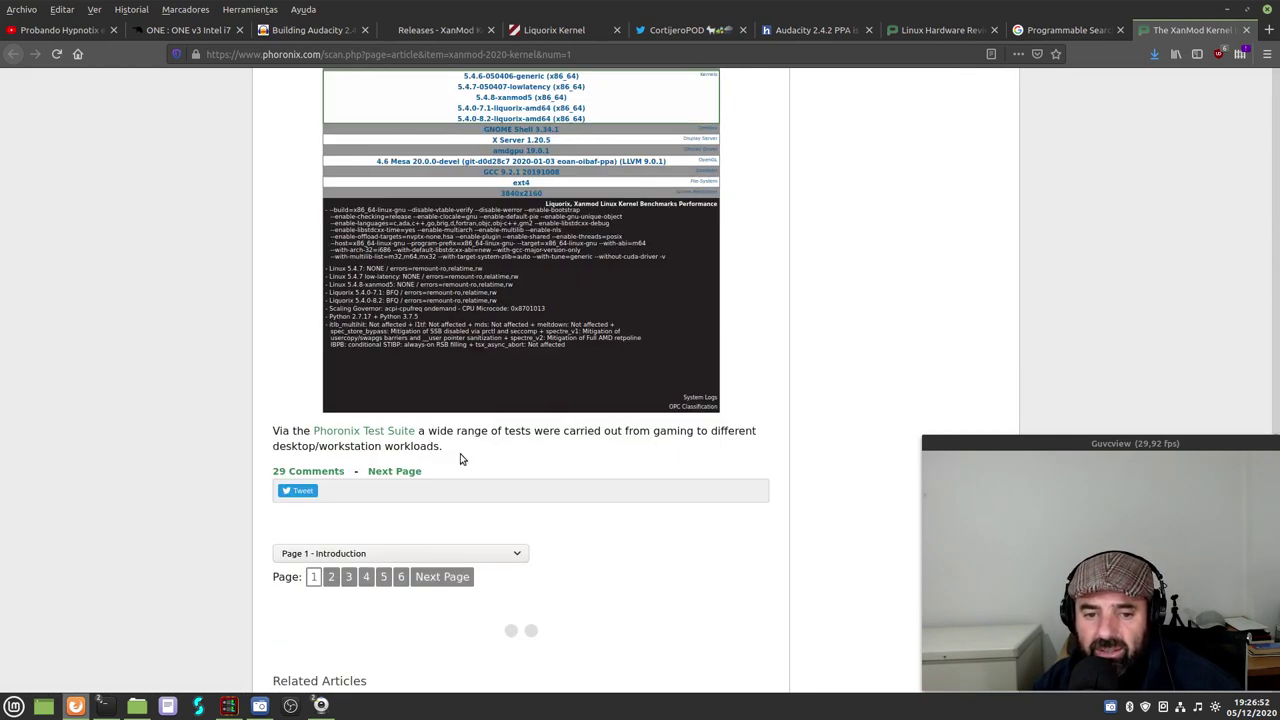
- Go to page 6 of the article and examine the Linux gaming benchmark charts and the conclusion comparing XanMod, Liquorix and mainline kernels
{"action": "left_click", "coordinate": [401, 577]}
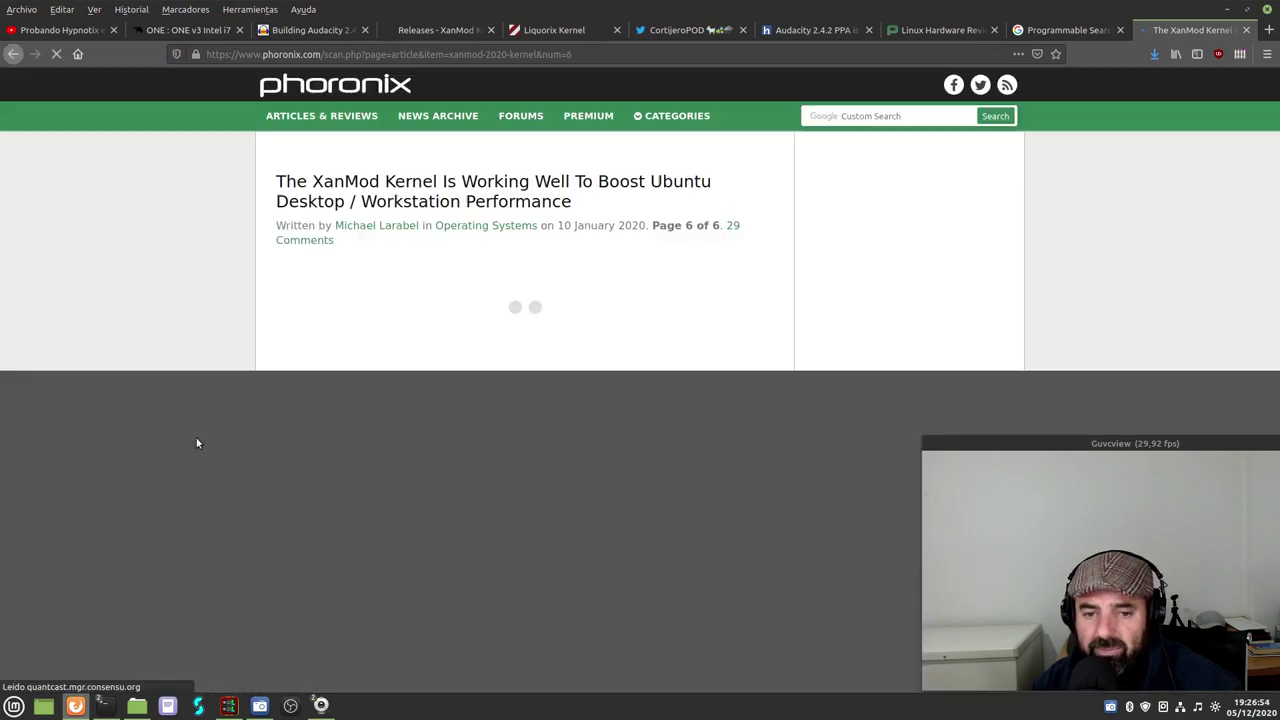
{"action": "scroll", "coordinate": [190, 440], "scroll_direction": "down", "scroll_amount": 6}
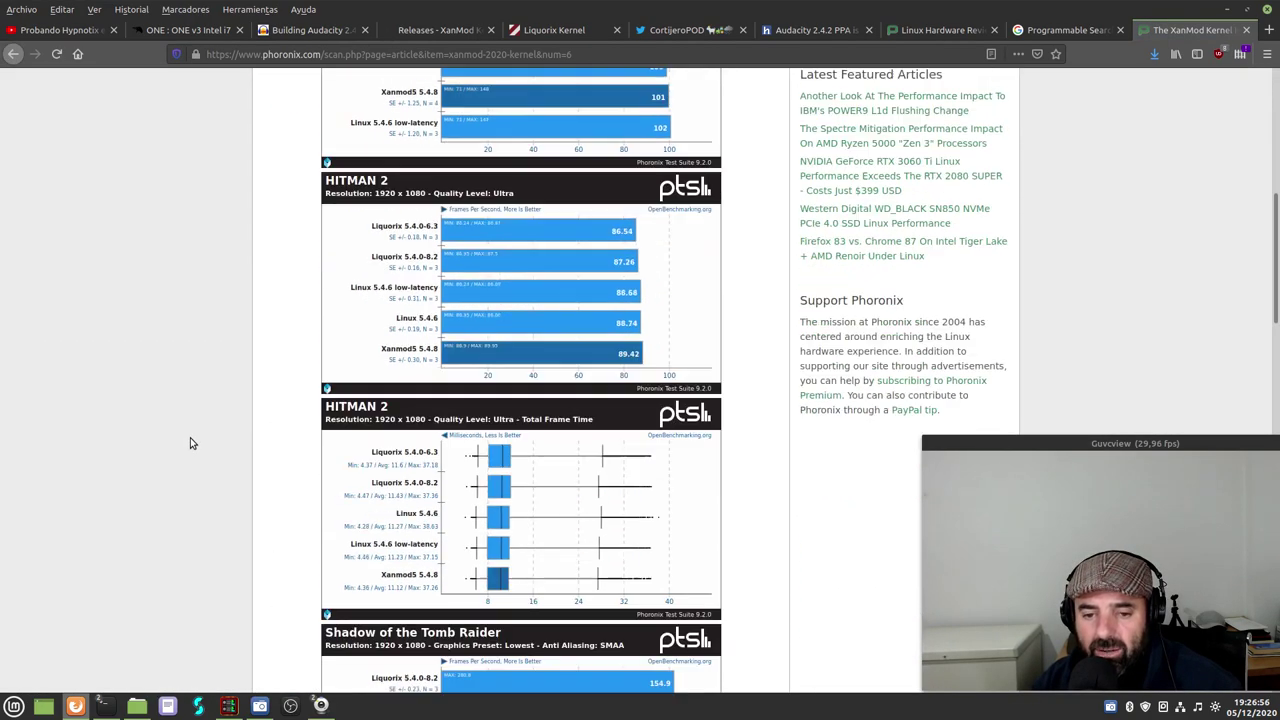
{"action": "scroll", "coordinate": [190, 443], "scroll_direction": "up", "scroll_amount": 6}
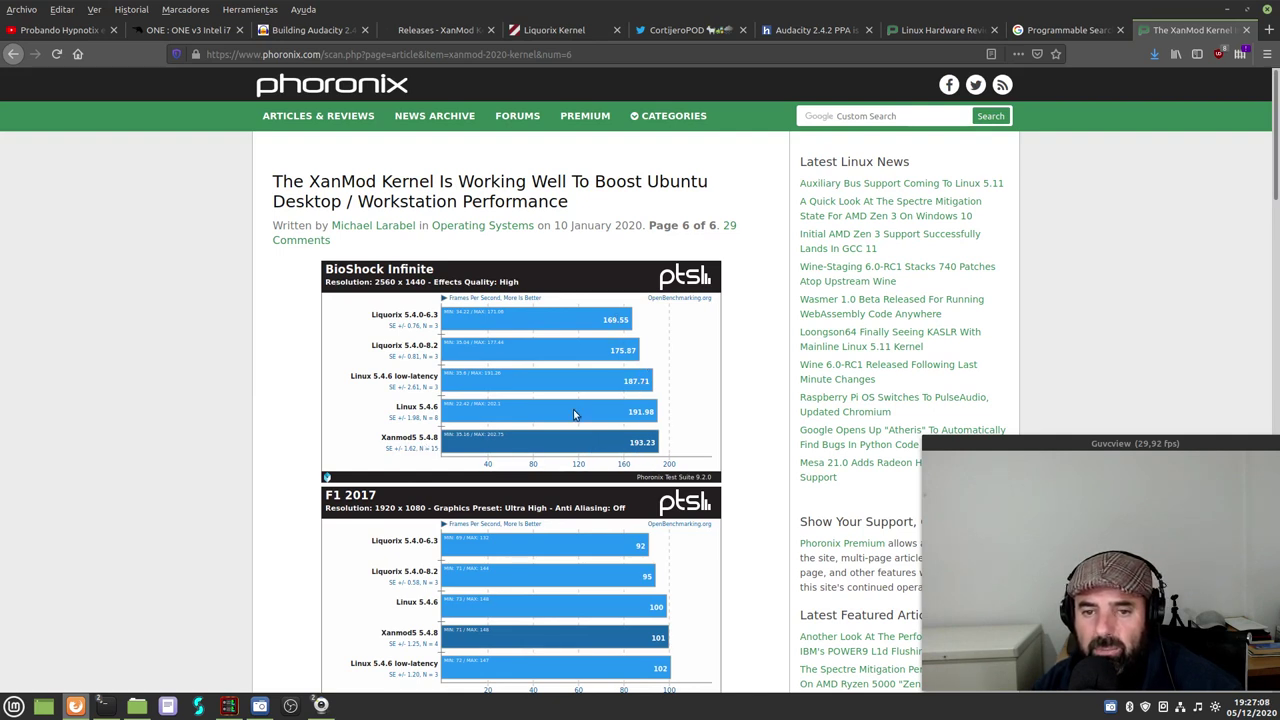
{"action": "scroll", "coordinate": [390, 488], "scroll_direction": "down", "scroll_amount": 5}
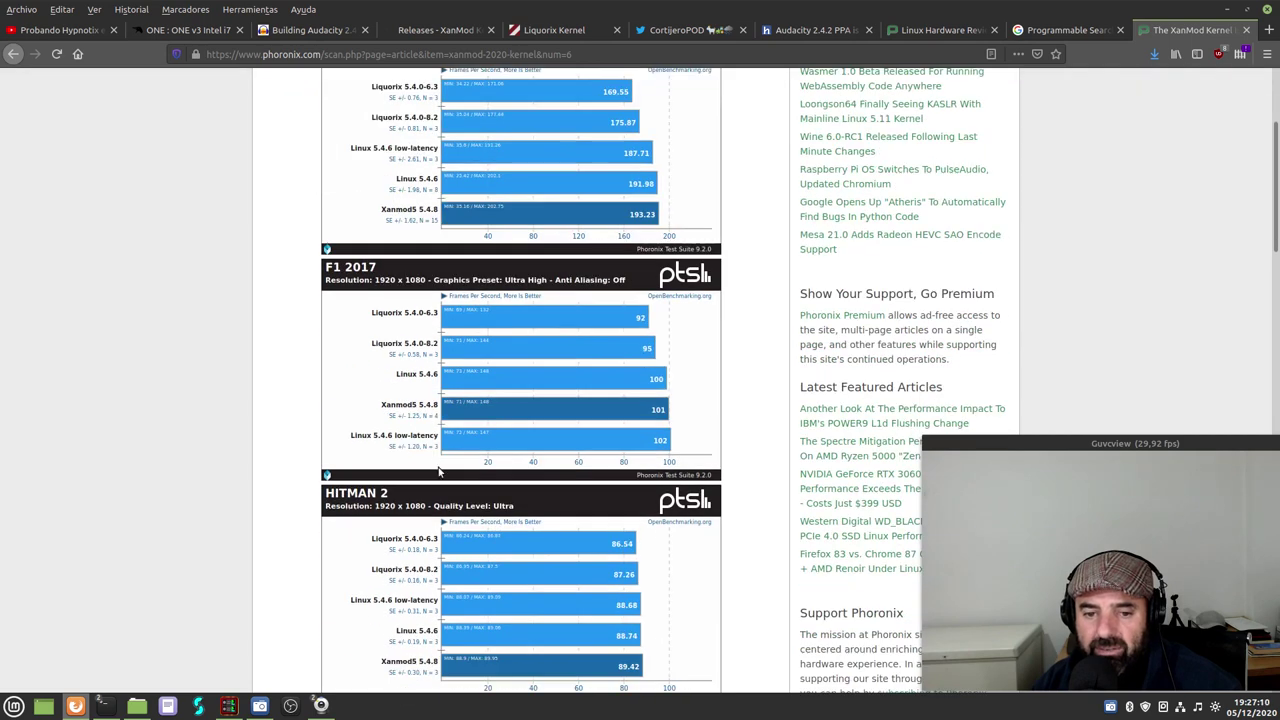
{"action": "scroll", "coordinate": [432, 348], "scroll_direction": "down", "scroll_amount": 5}
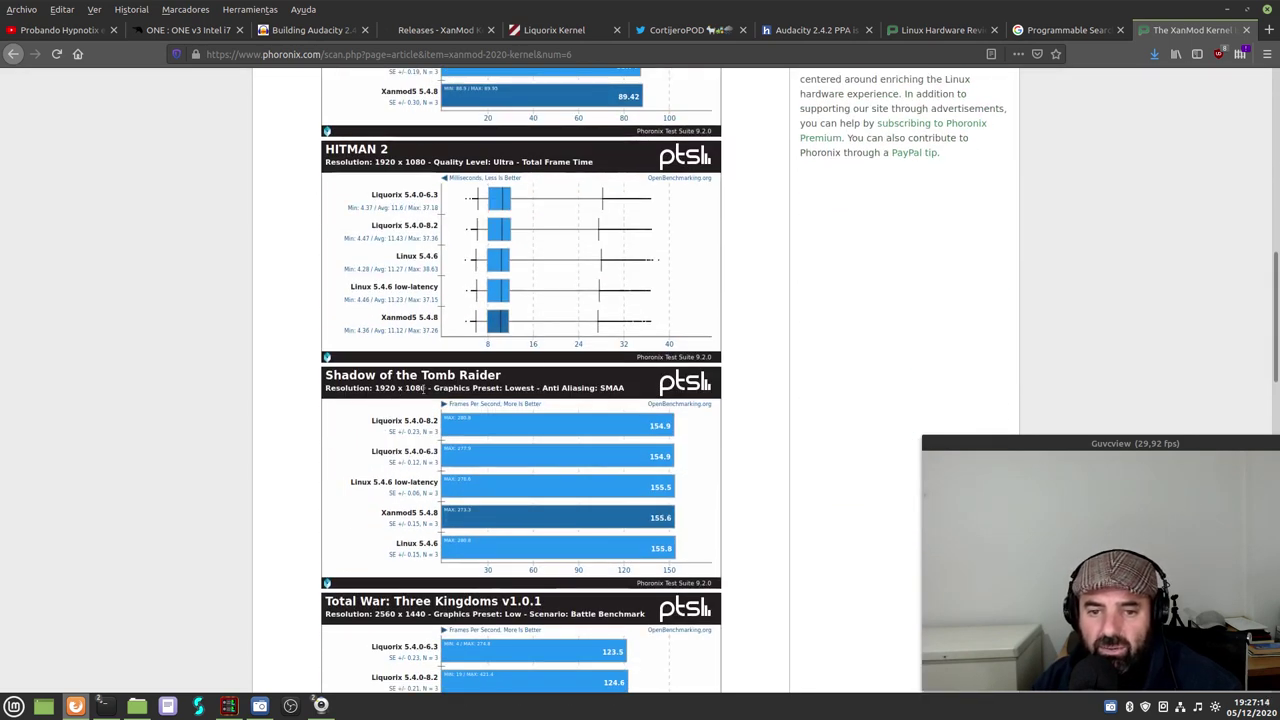
{"action": "scroll", "coordinate": [502, 397], "scroll_direction": "down", "scroll_amount": 6}
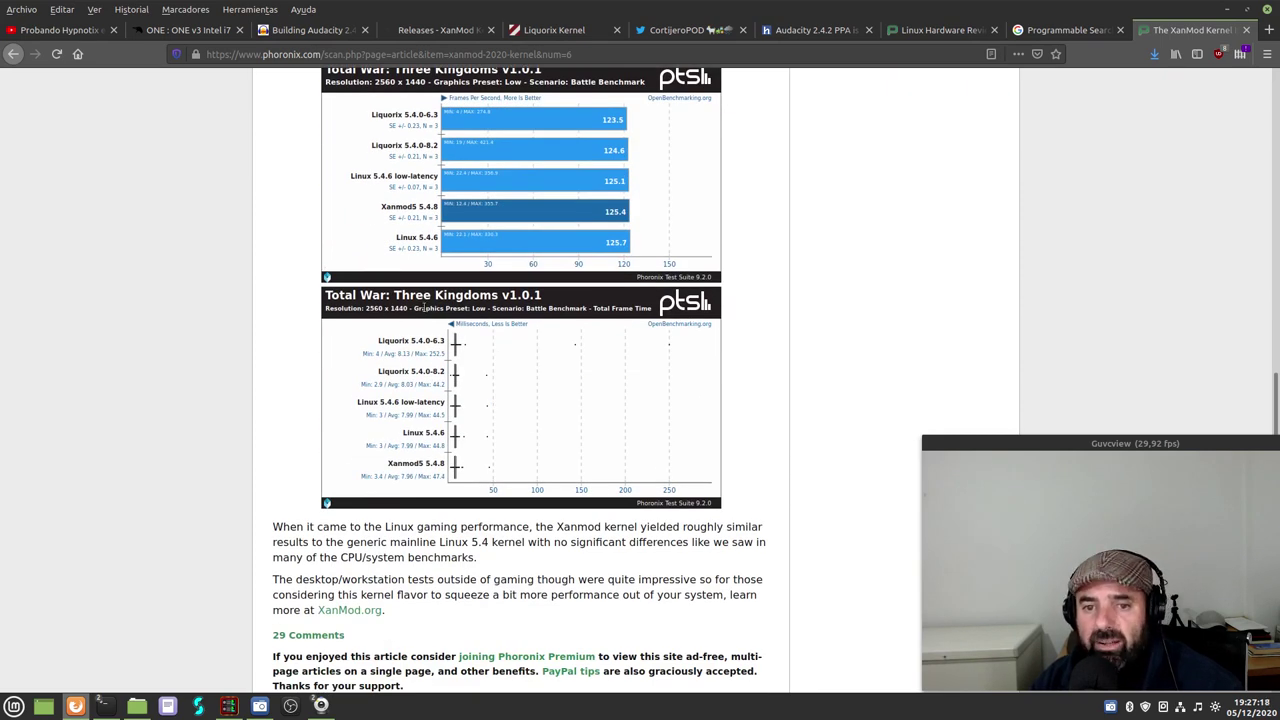
{"action": "scroll", "coordinate": [520, 337], "scroll_direction": "down", "scroll_amount": 3}
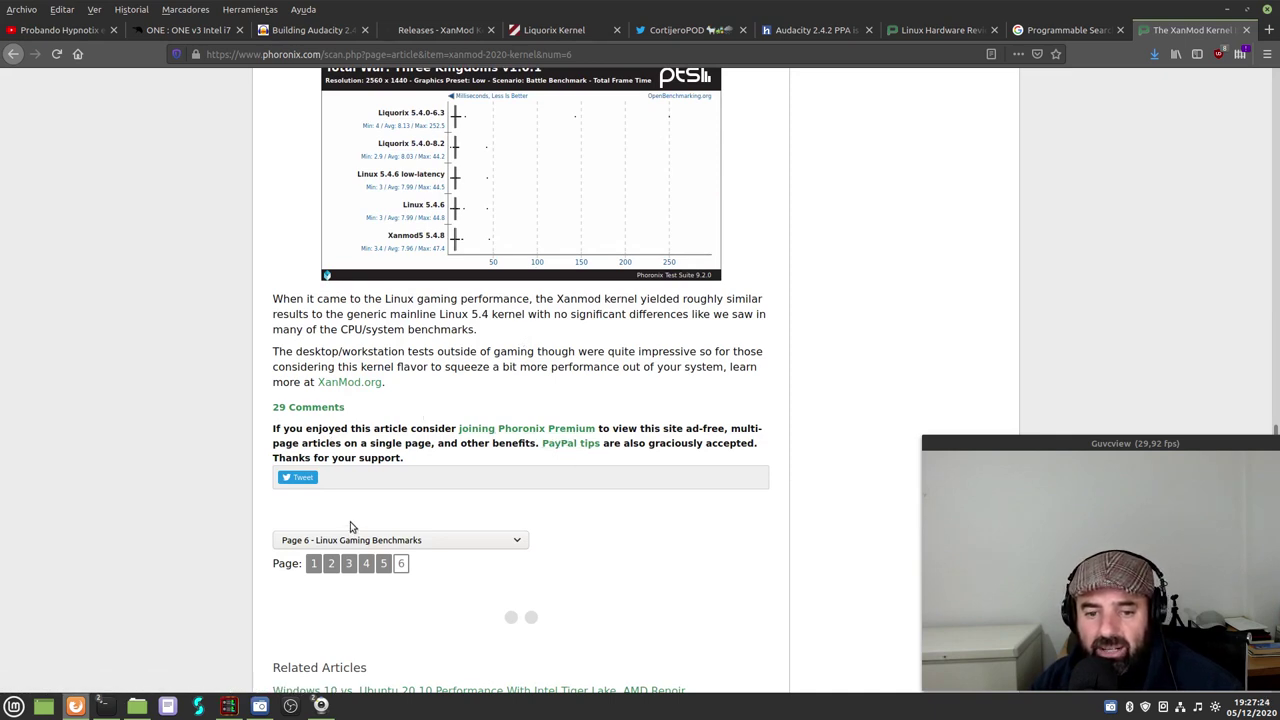
{"action": "scroll", "coordinate": [350, 527], "scroll_direction": "up", "scroll_amount": 6}
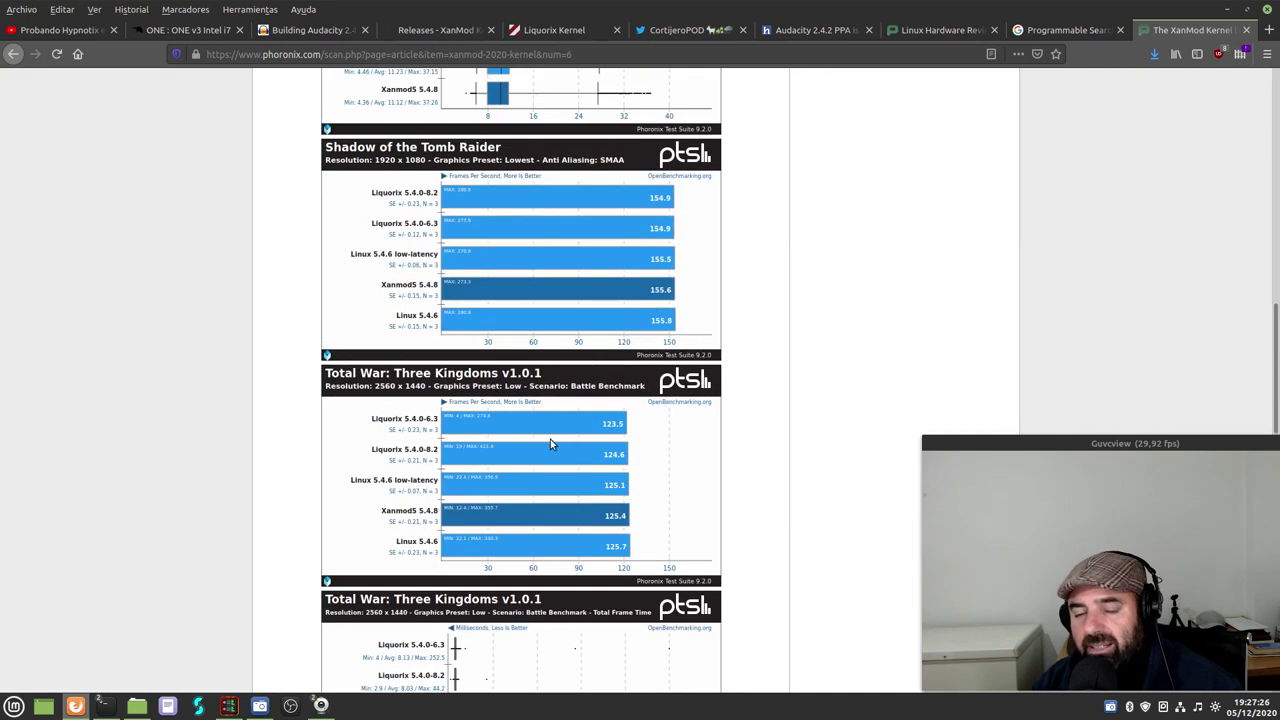
{"action": "scroll", "coordinate": [550, 443], "scroll_direction": "down", "scroll_amount": 5}
{"action": "scroll", "coordinate": [552, 484], "scroll_direction": "down", "scroll_amount": 3}
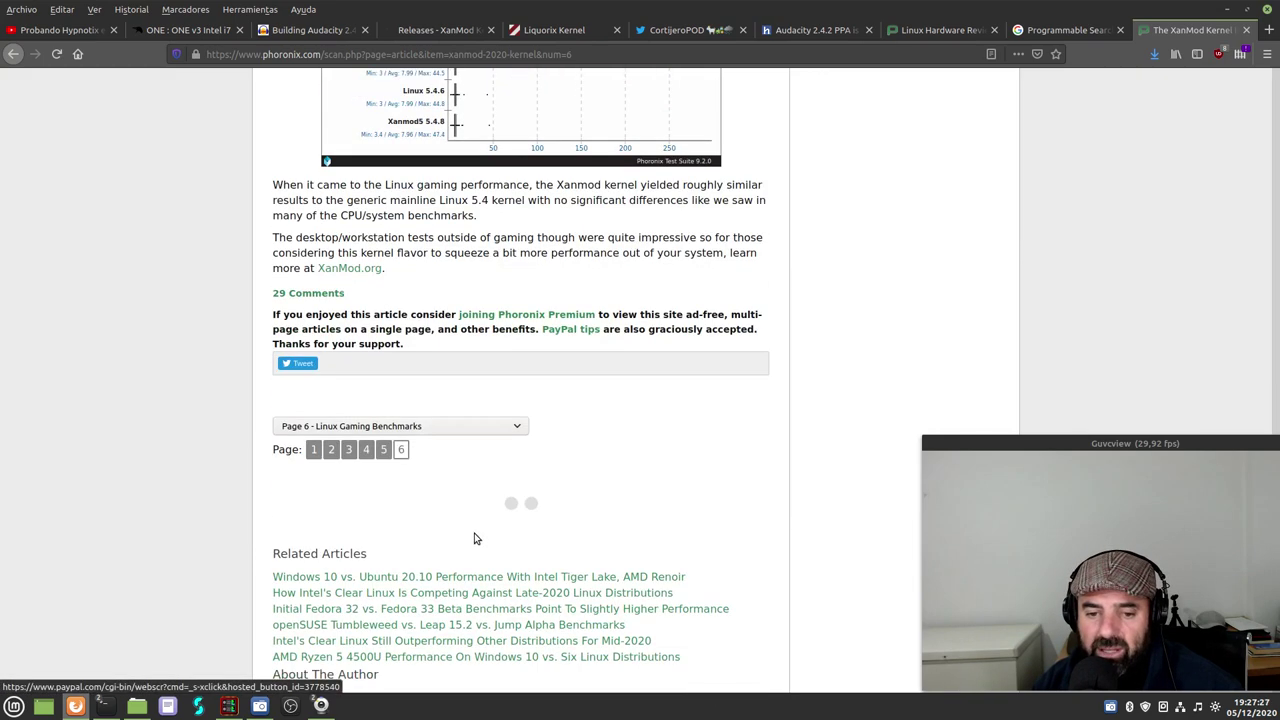
- Go to page 5 of the article and review the first place finishes and geometric mean charts
{"action": "left_click", "coordinate": [383, 450]}
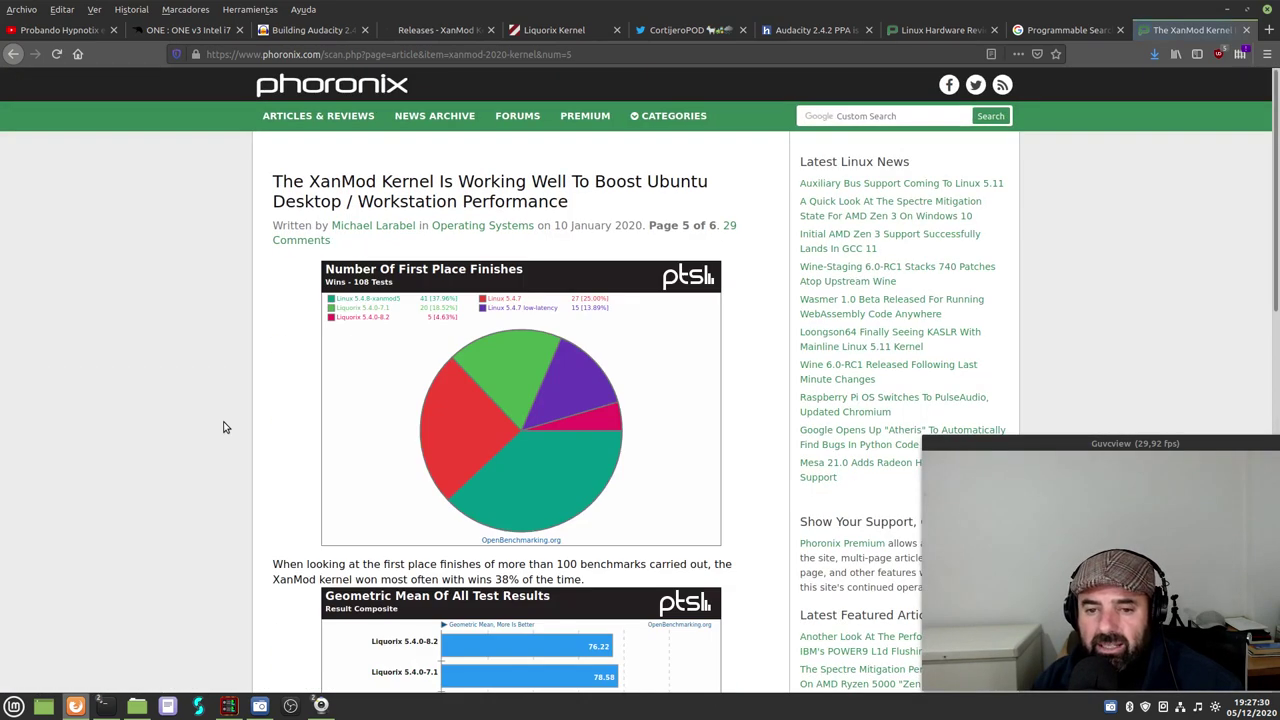
{"action": "scroll", "coordinate": [225, 427], "scroll_direction": "down", "scroll_amount": 1}
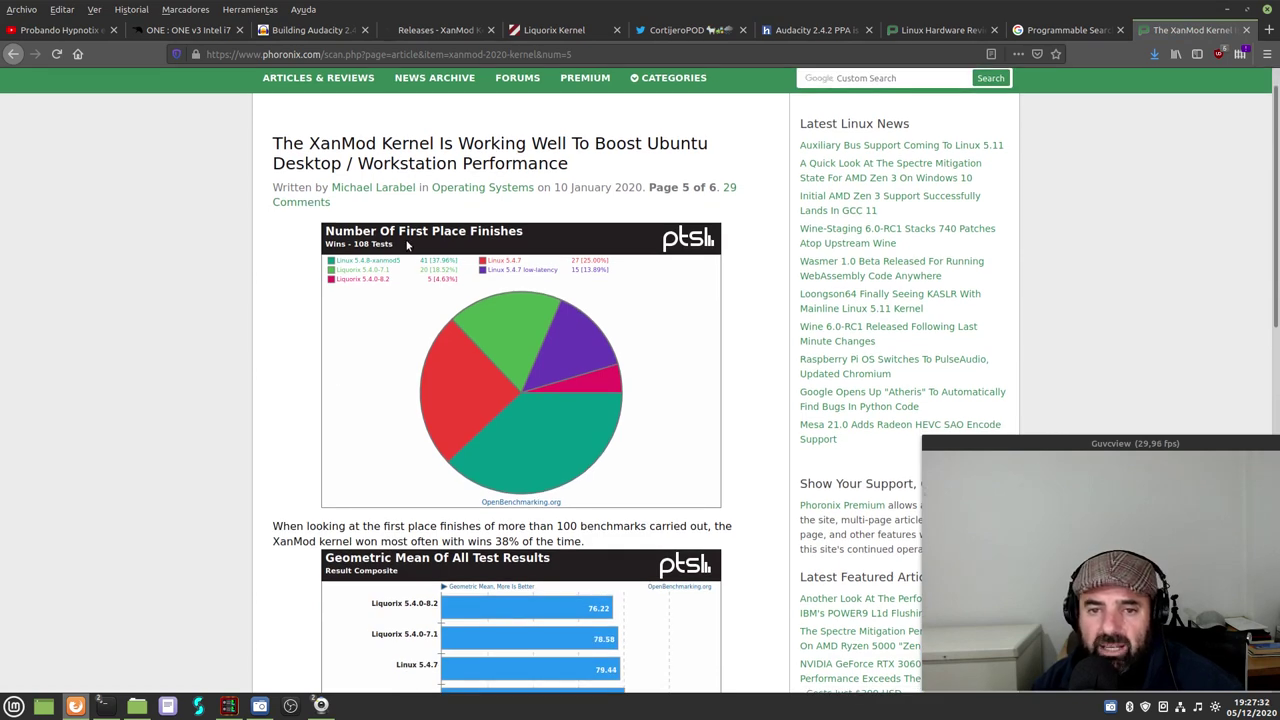
{"action": "scroll", "coordinate": [483, 427], "scroll_direction": "down", "scroll_amount": 10}
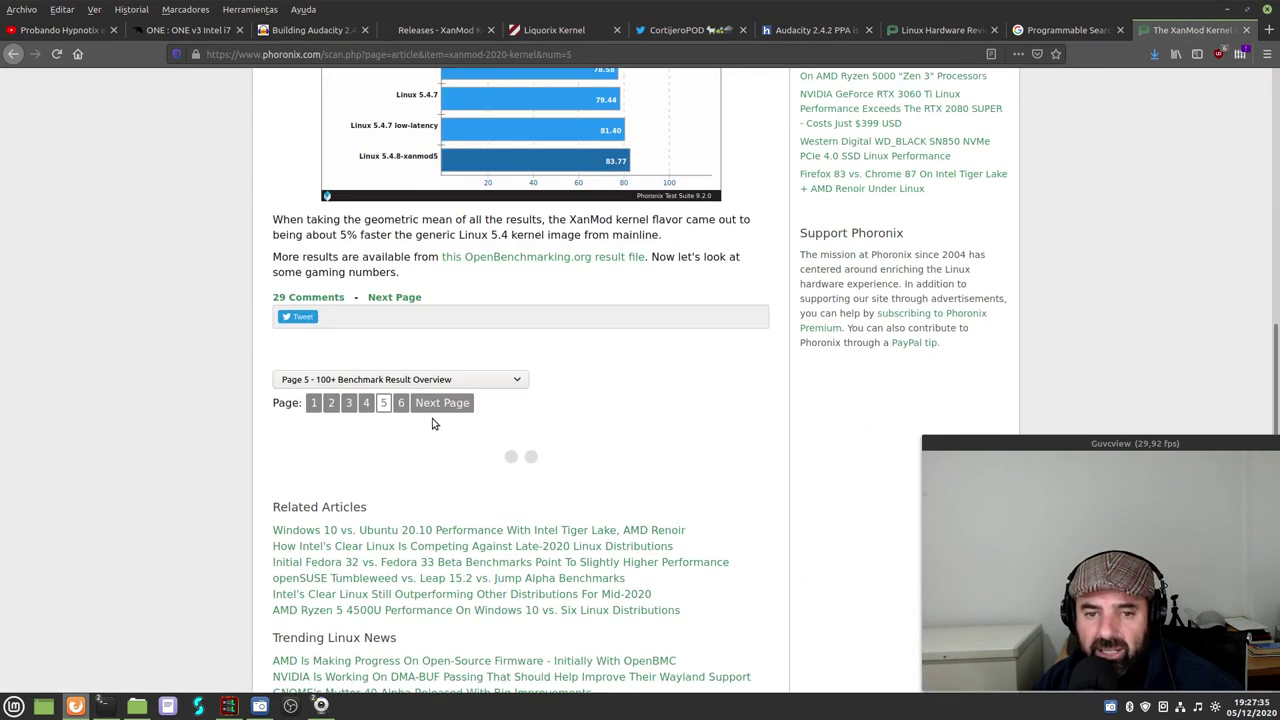
- Return to page 1 of the article and follow its link to the Phoronix Test Suite site
{"action": "left_click", "coordinate": [314, 406]}
{"action": "scroll", "coordinate": [200, 457], "scroll_direction": "down", "scroll_amount": 20}
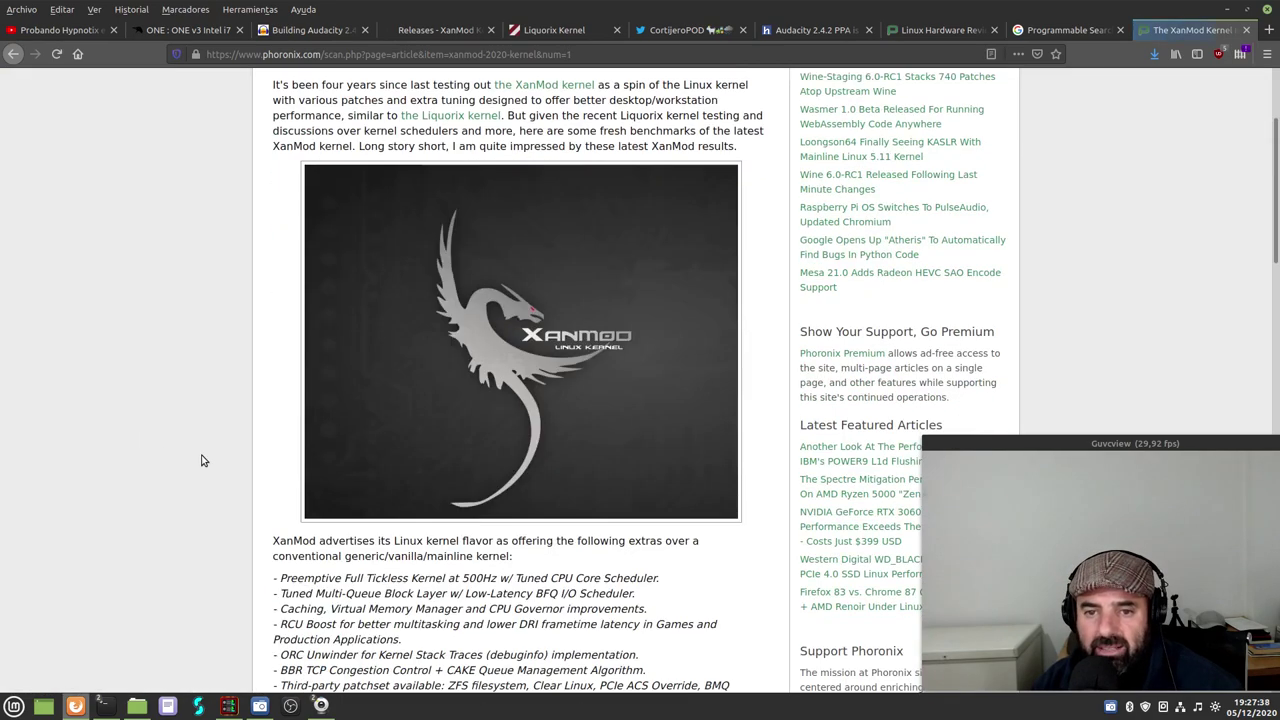
{"action": "scroll", "coordinate": [200, 470], "scroll_direction": "down", "scroll_amount": 5}
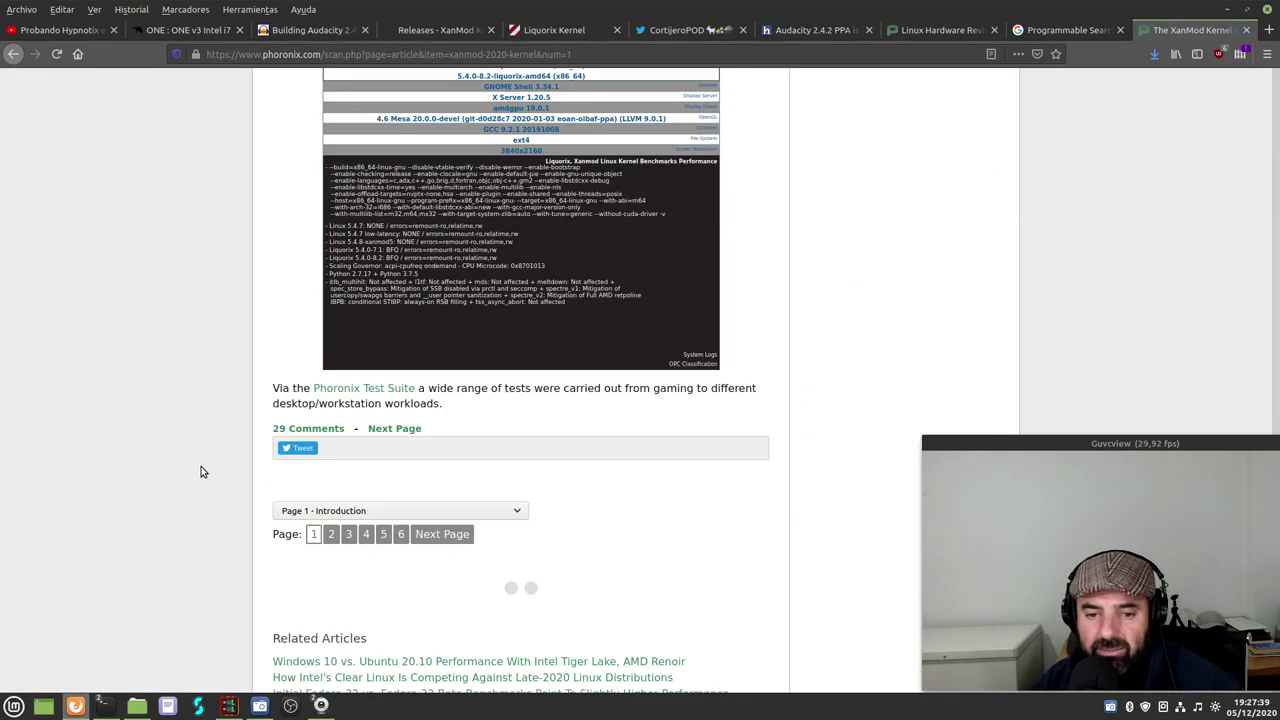
{"action": "left_click", "coordinate": [357, 392]}
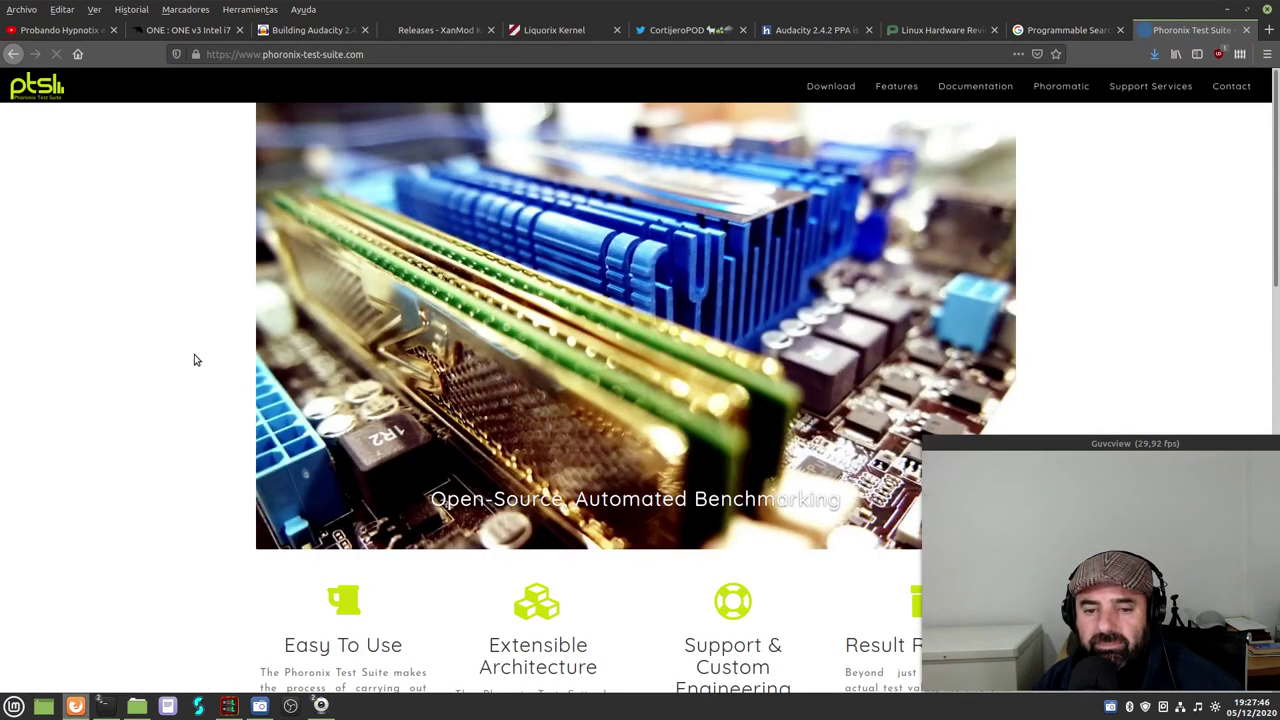
- Look over the Phoronix Test Suite home page through its supported platforms and open the site's download page
{"action": "scroll", "coordinate": [388, 398], "scroll_direction": "down", "scroll_amount": 3}
{"action": "scroll", "coordinate": [480, 438], "scroll_direction": "up", "scroll_amount": 3}
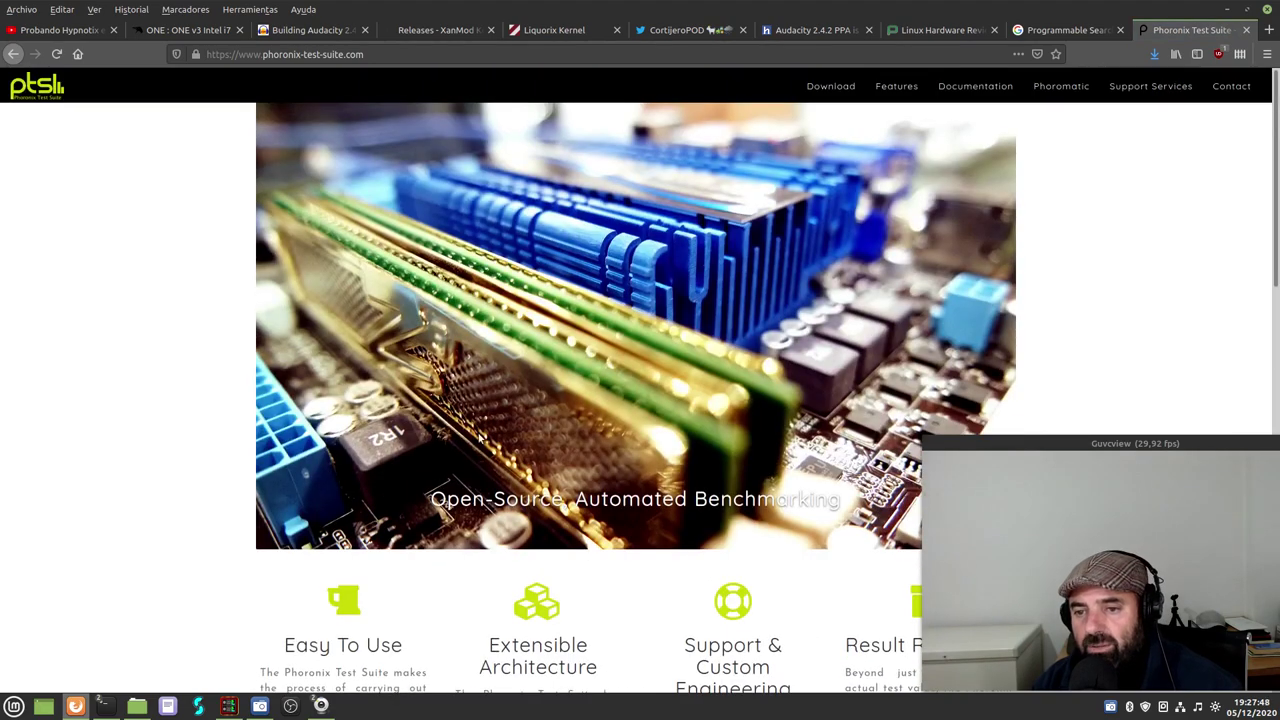
{"action": "scroll", "coordinate": [565, 385], "scroll_direction": "down", "scroll_amount": 12}
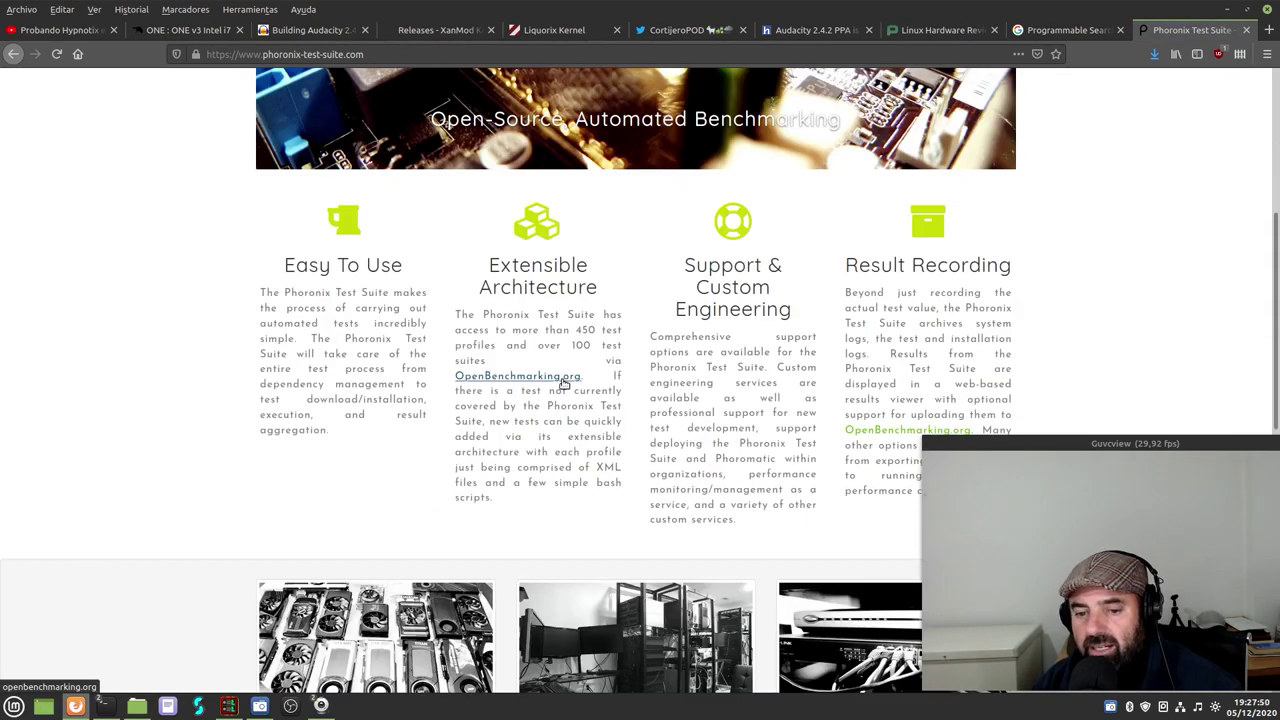
{"action": "scroll", "coordinate": [563, 389], "scroll_direction": "down", "scroll_amount": 3}
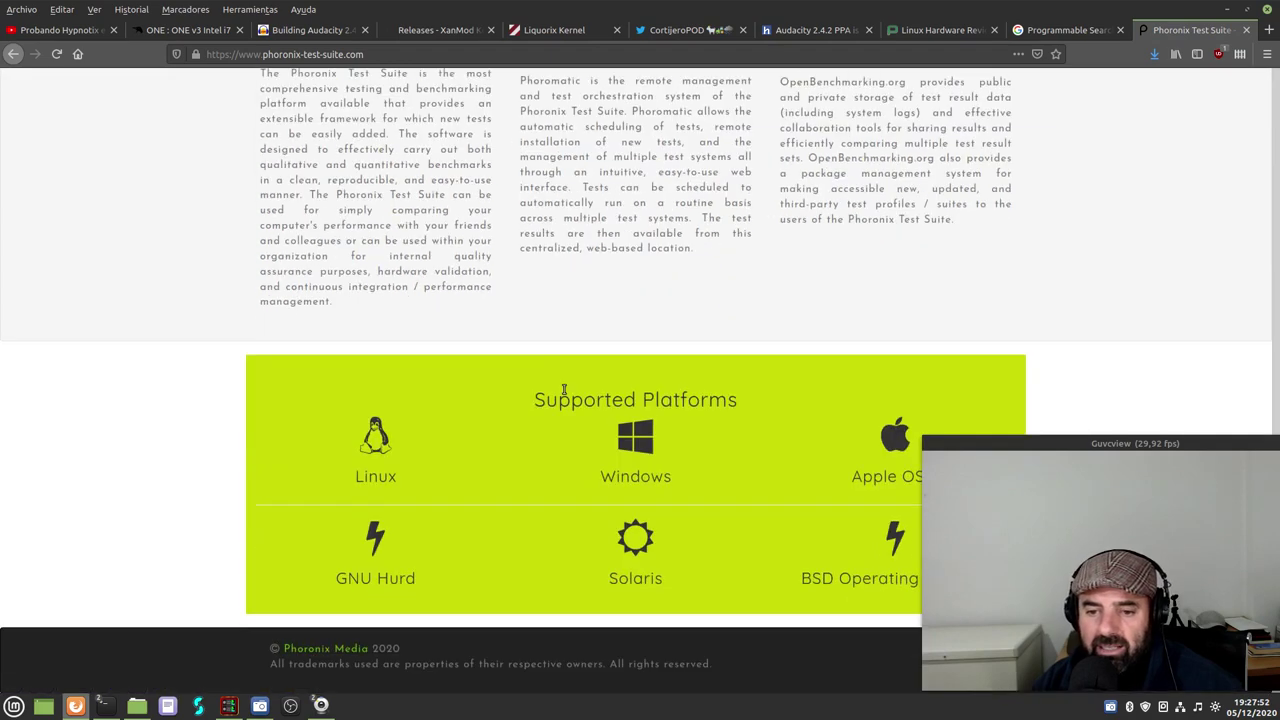
{"action": "scroll", "coordinate": [703, 480], "scroll_direction": "up", "scroll_amount": 15}
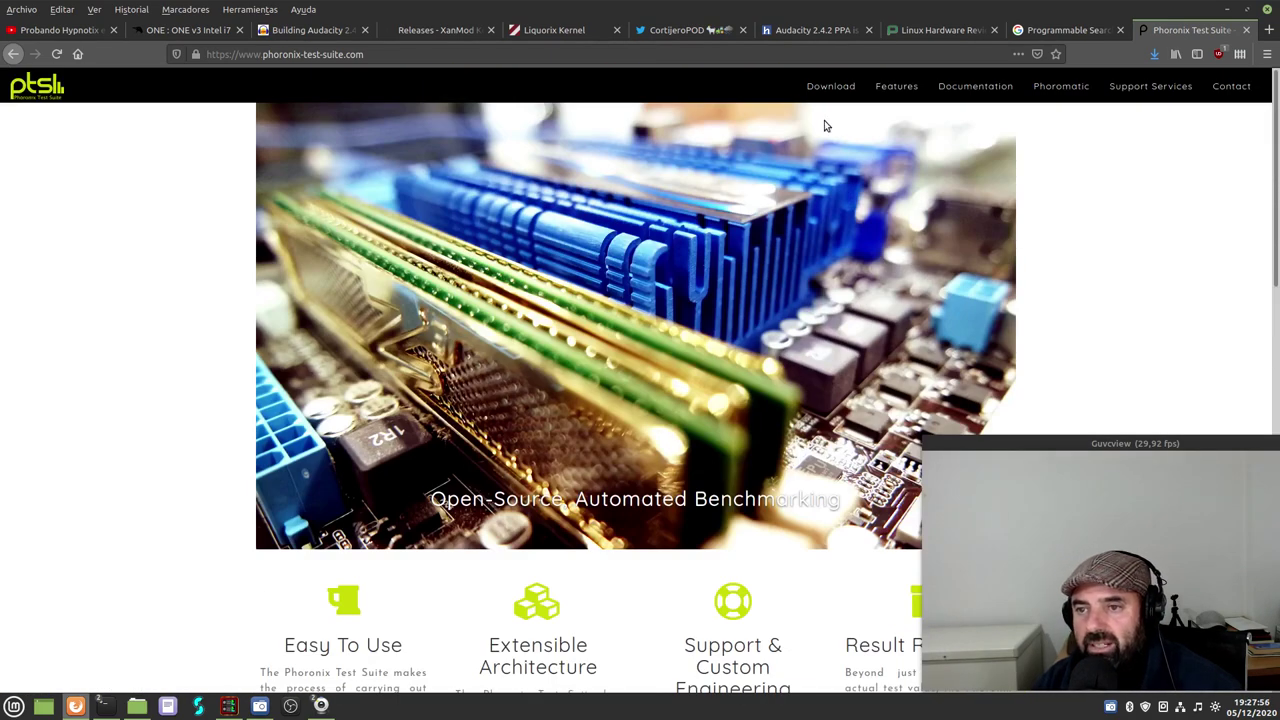
{"action": "left_click", "coordinate": [830, 88]}
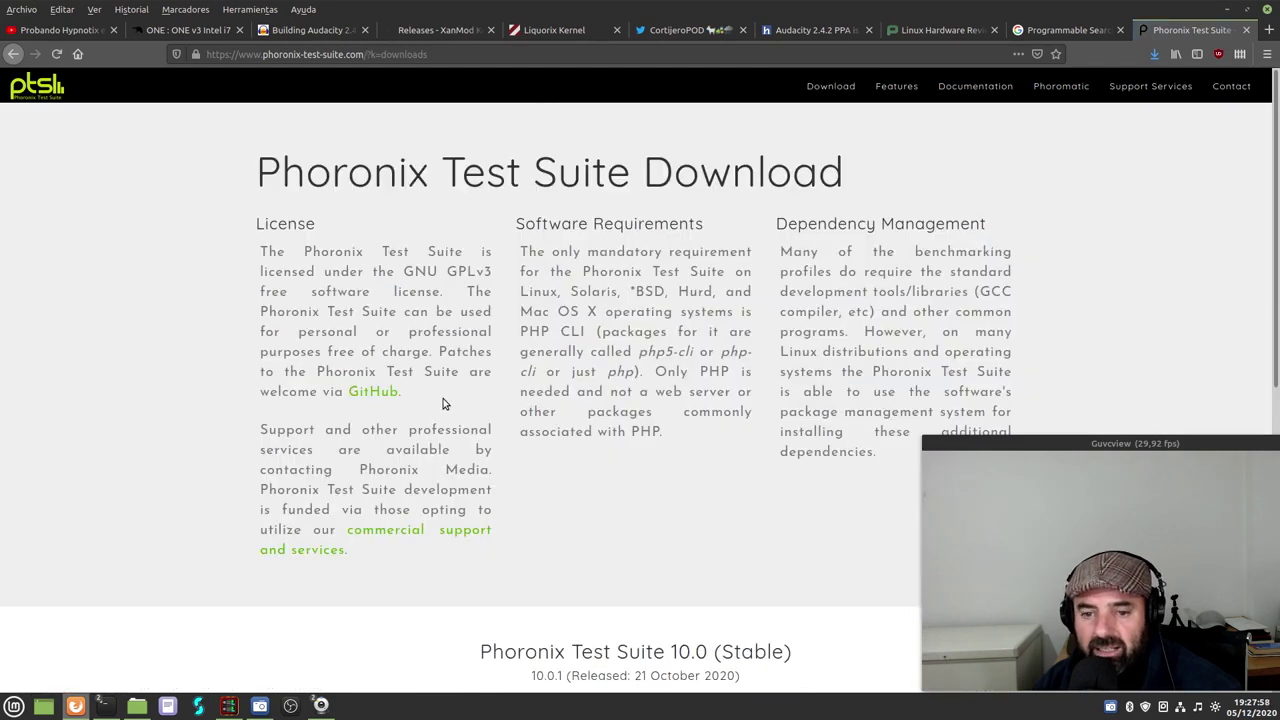
- Look over the release packages on the Phoronix Test Suite download page and return to page 1 of the XanMod article
{"action": "scroll", "coordinate": [445, 403], "scroll_direction": "down", "scroll_amount": 5}
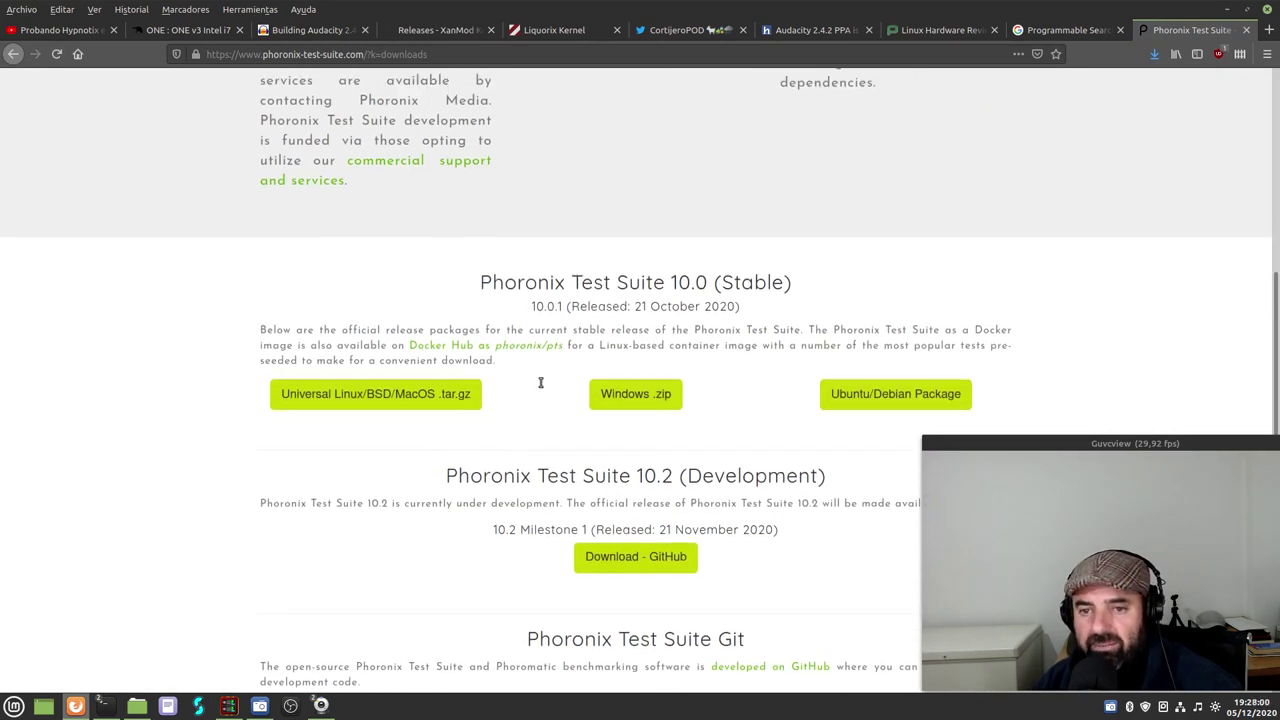
{"action": "scroll", "coordinate": [540, 382], "scroll_direction": "up", "scroll_amount": 3}
{"action": "left_click", "coordinate": [17, 58]}
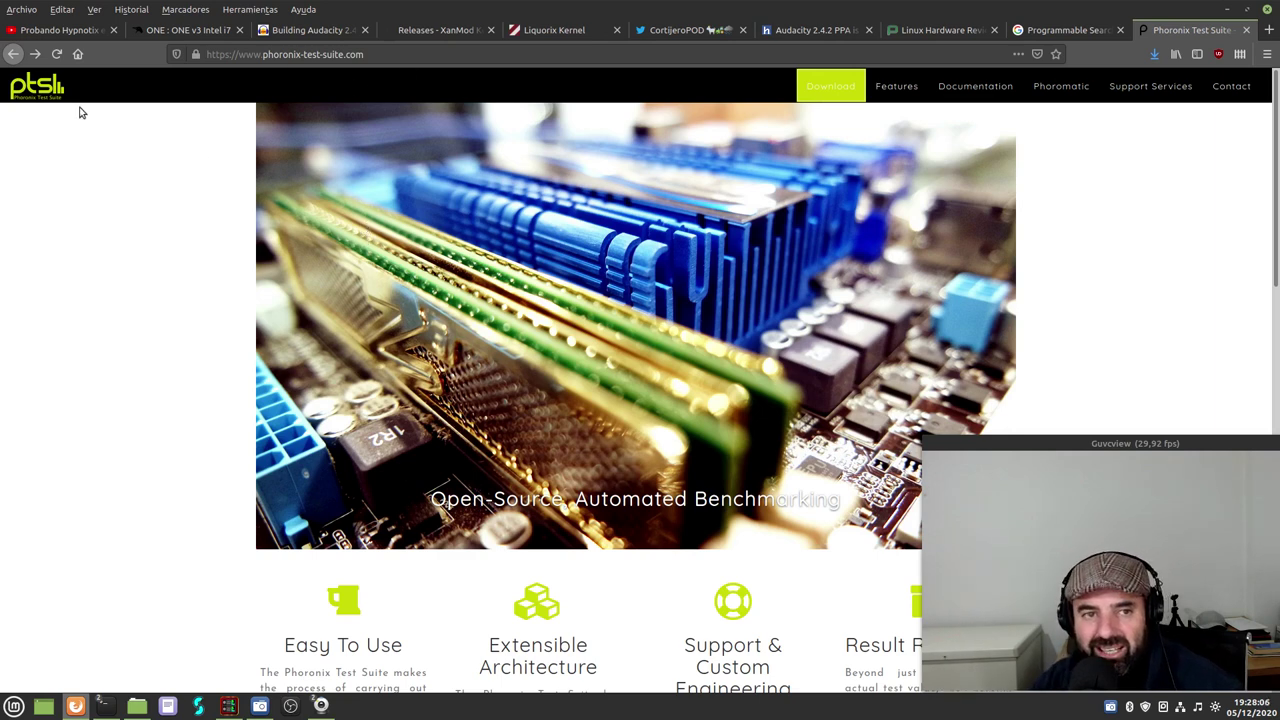
{"action": "left_click", "coordinate": [13, 54]}
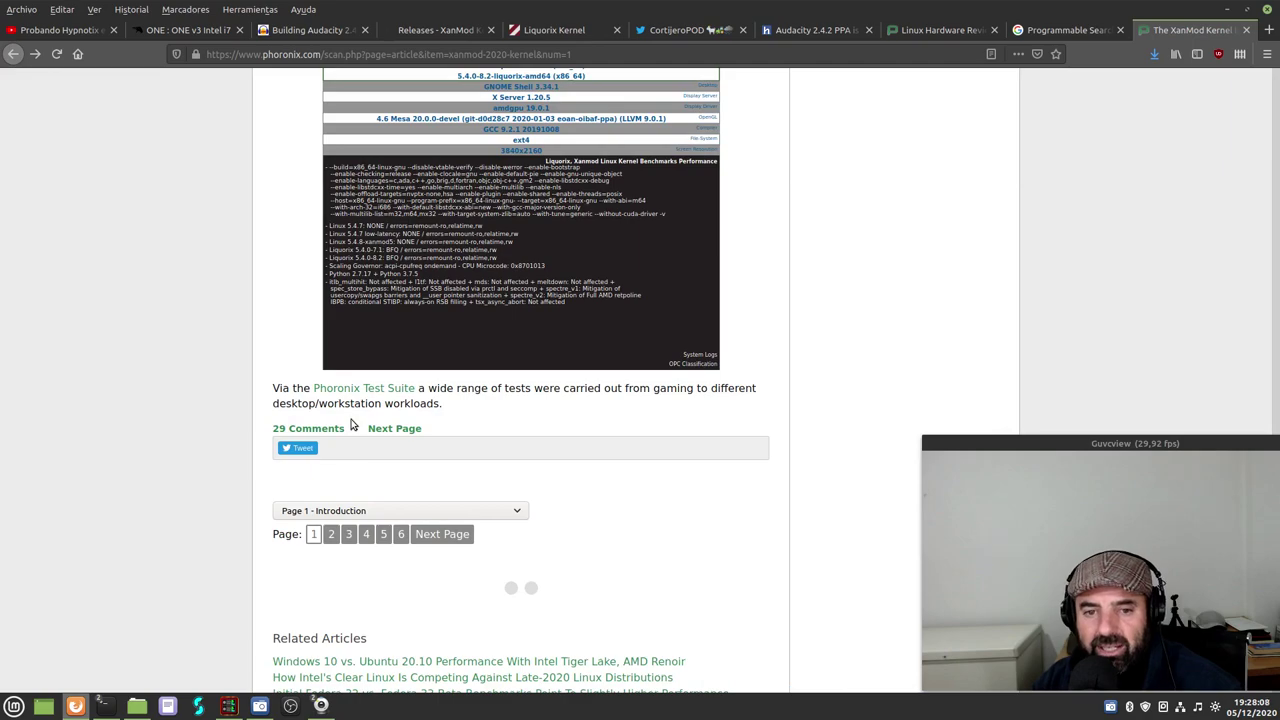
- Review page 1 of the XanMod article from its title down to the Phoronix Test Suite mention
{"action": "scroll", "coordinate": [351, 425], "scroll_direction": "up", "scroll_amount": 20}
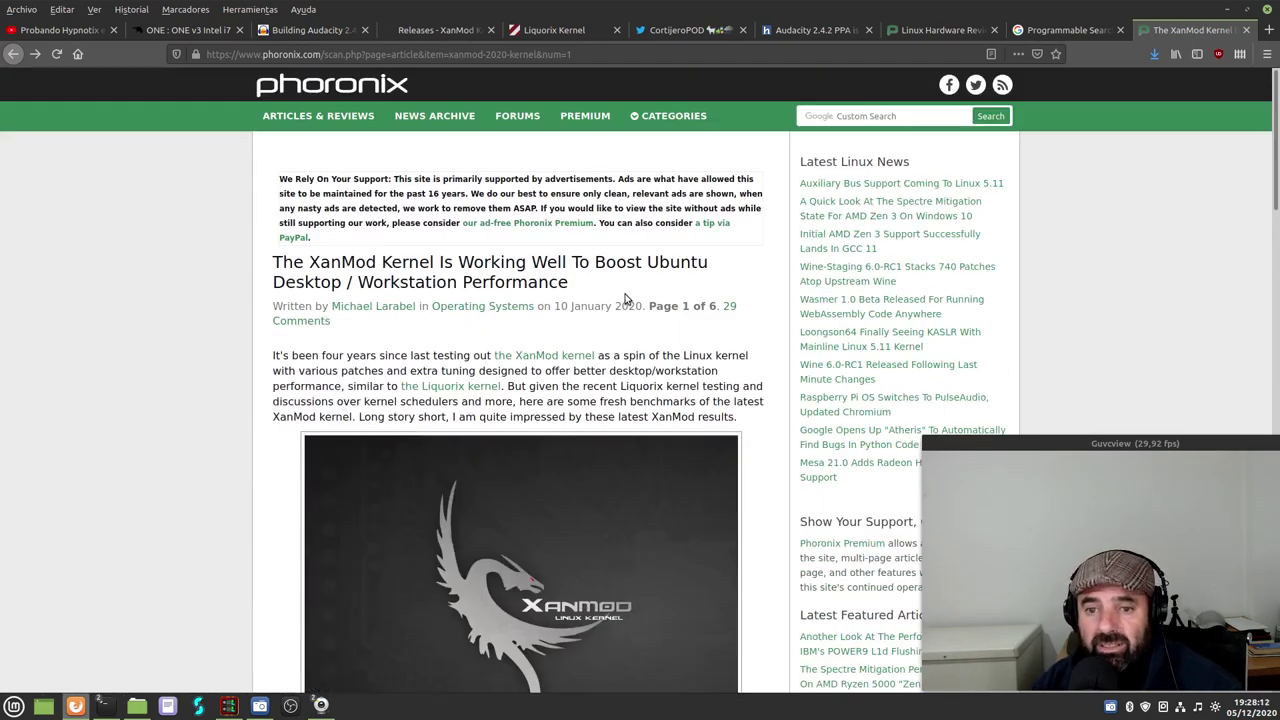
{"action": "left_click_drag", "start_coordinate": [600, 280], "coordinate": [270, 261]}
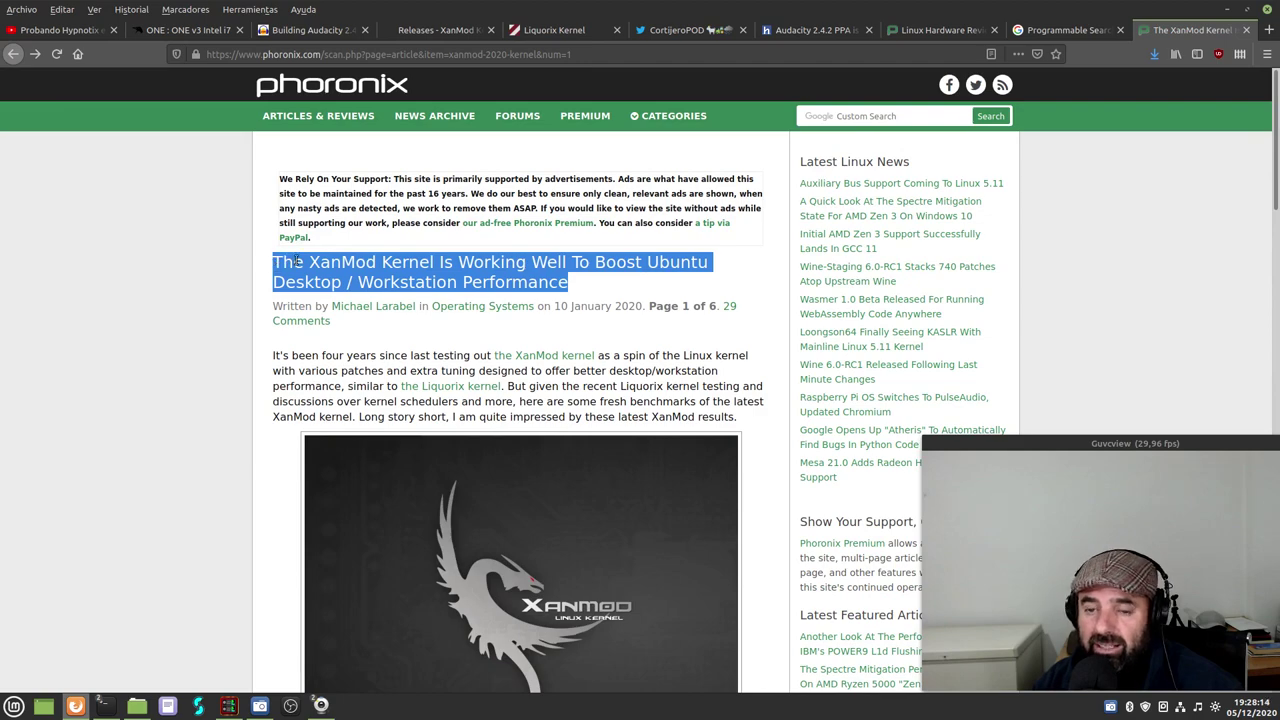
{"action": "left_click", "coordinate": [184, 371]}
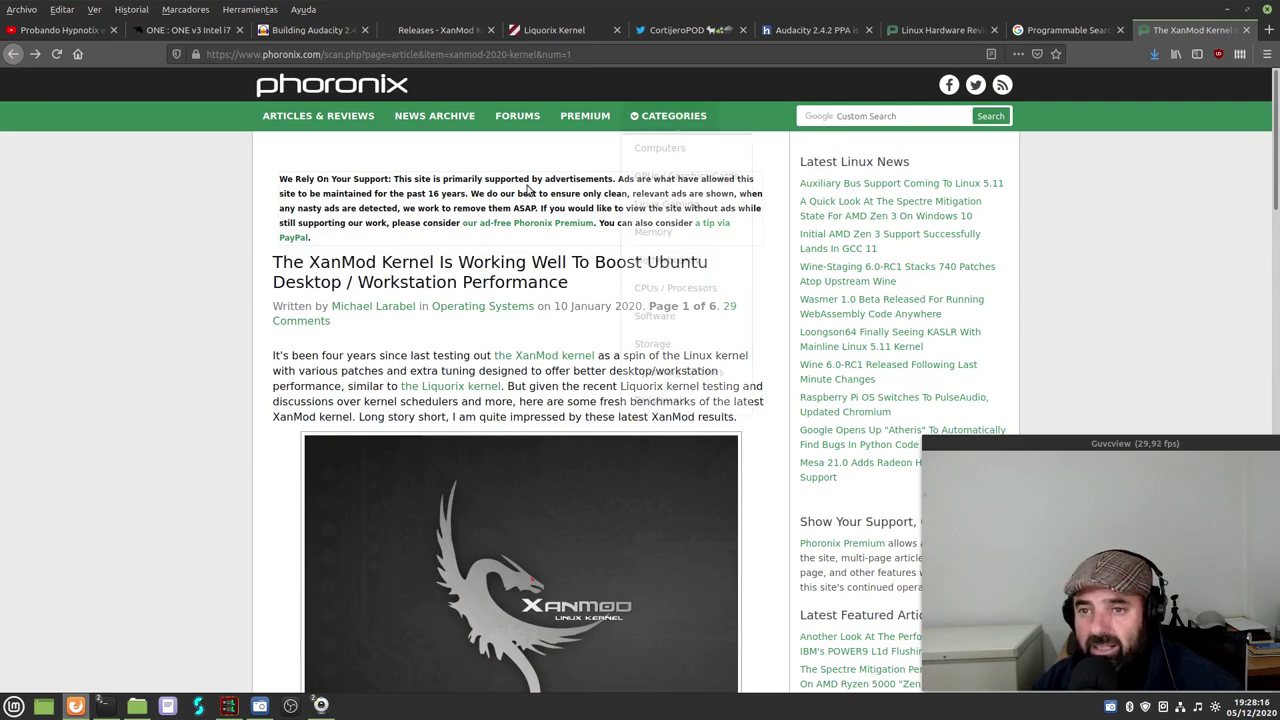
{"action": "scroll", "coordinate": [380, 530], "scroll_direction": "down", "scroll_amount": 10}
{"action": "scroll", "coordinate": [380, 533], "scroll_direction": "down", "scroll_amount": 10}
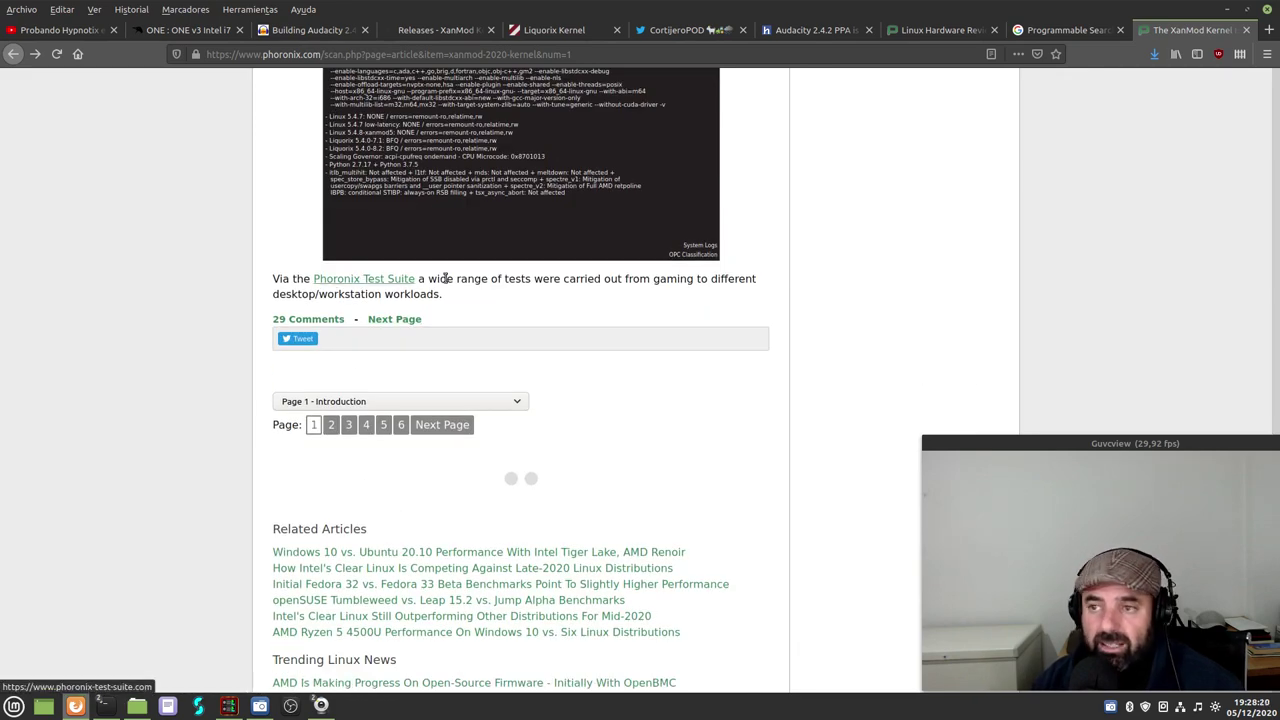
- Check the build output in the terminal and review the Pre-installation test section of the Audacity forum's build guide
{"action": "left_click", "coordinate": [1229, 12]}
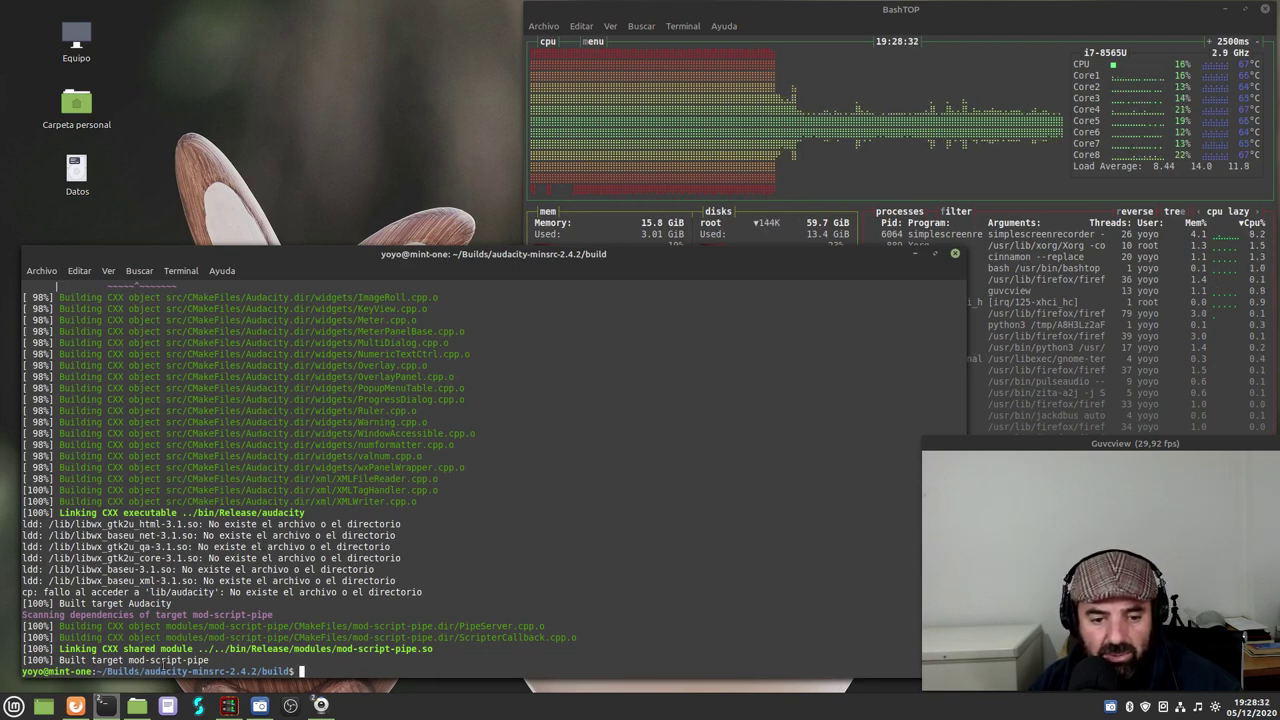
{"action": "left_click", "coordinate": [75, 706]}
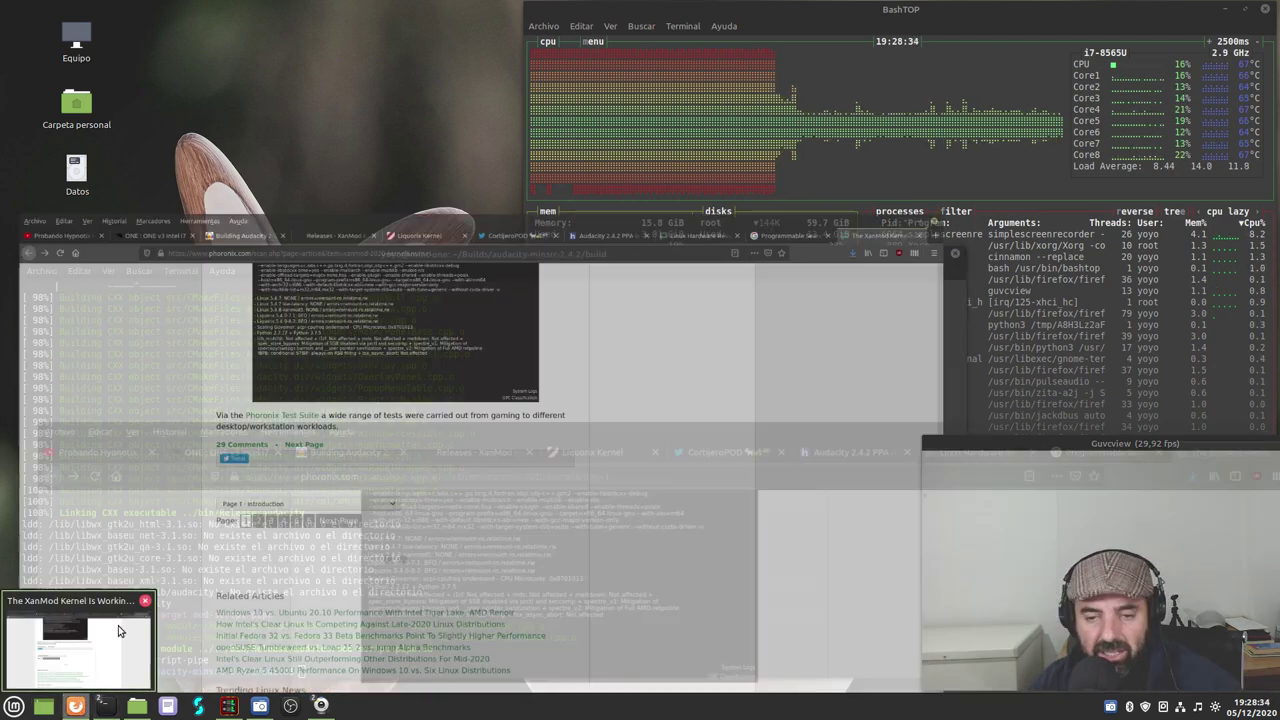
{"action": "left_click", "coordinate": [305, 30]}
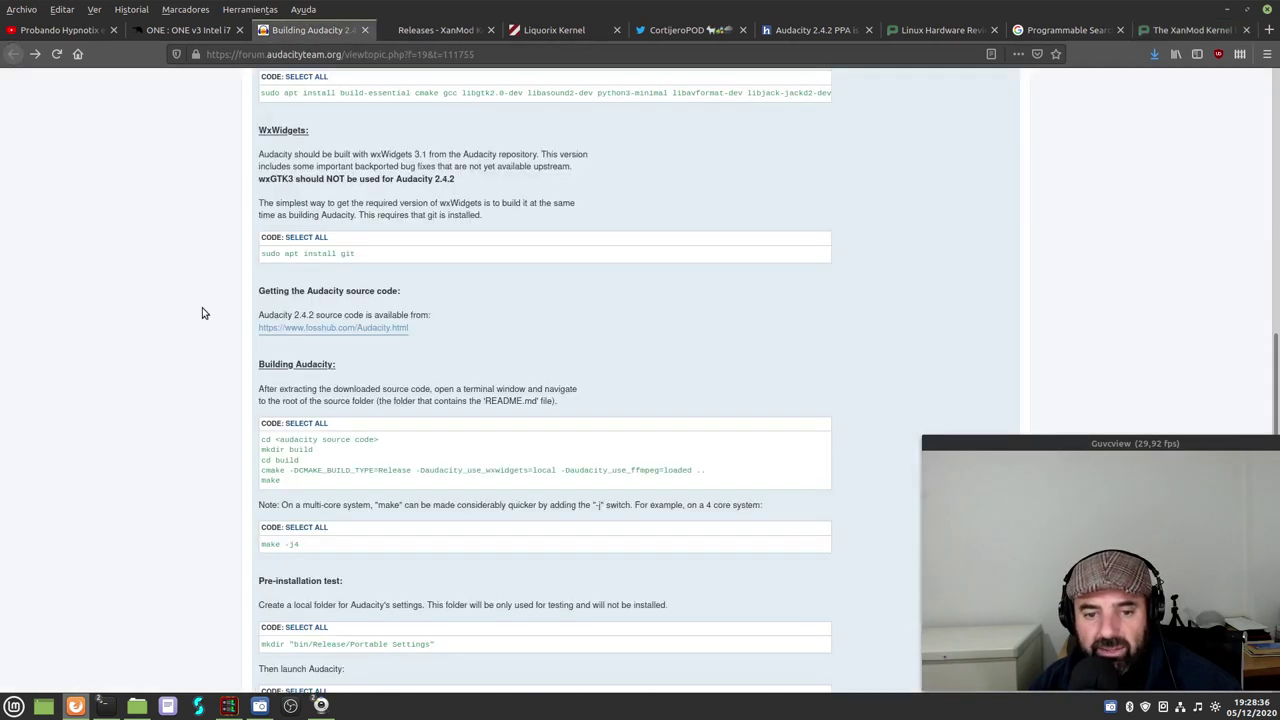
{"action": "scroll", "coordinate": [204, 340], "scroll_direction": "down", "scroll_amount": 2}
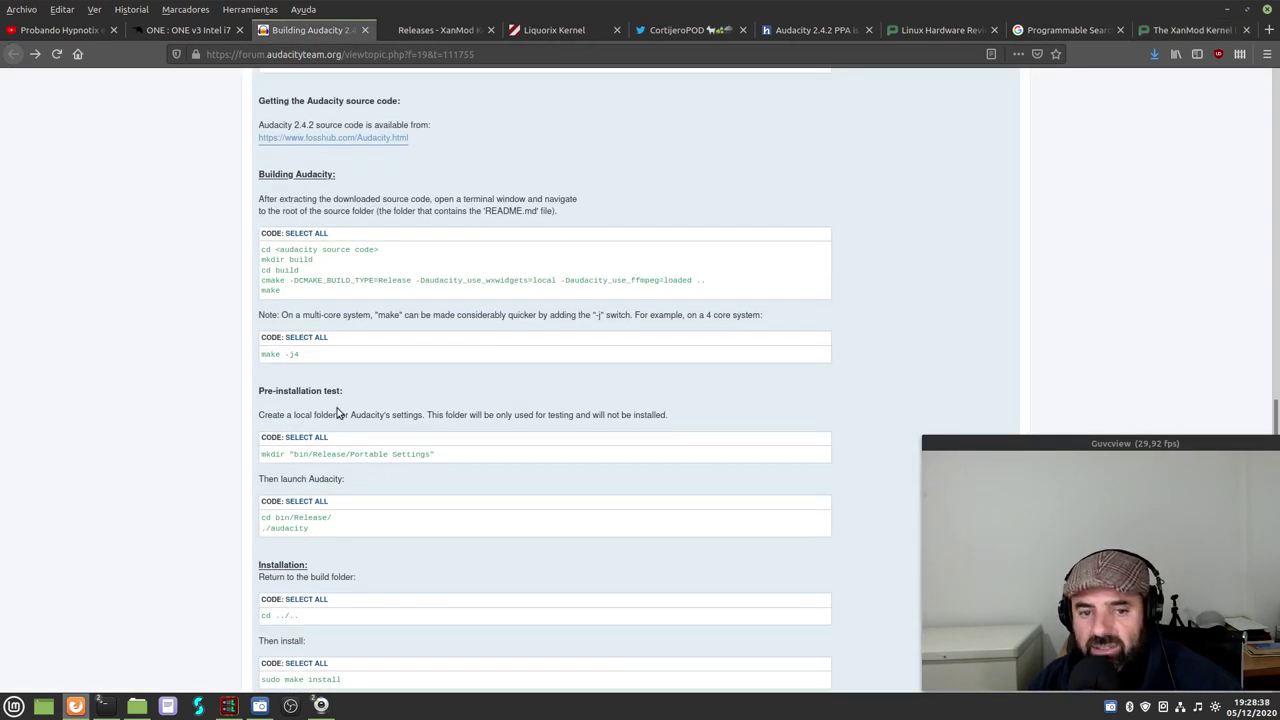
{"action": "left_click_drag", "start_coordinate": [368, 399], "coordinate": [249, 393]}
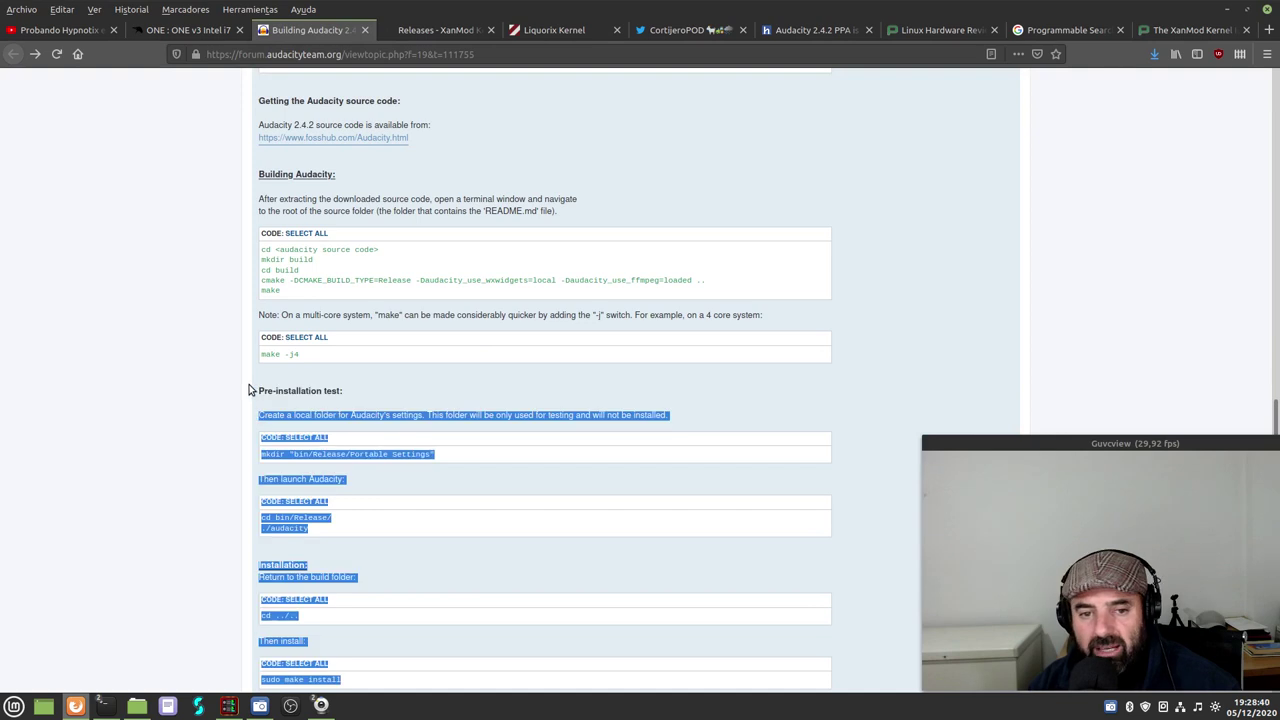
{"action": "left_click", "coordinate": [330, 391]}
{"action": "left_click_drag", "start_coordinate": [343, 391], "coordinate": [270, 391]}
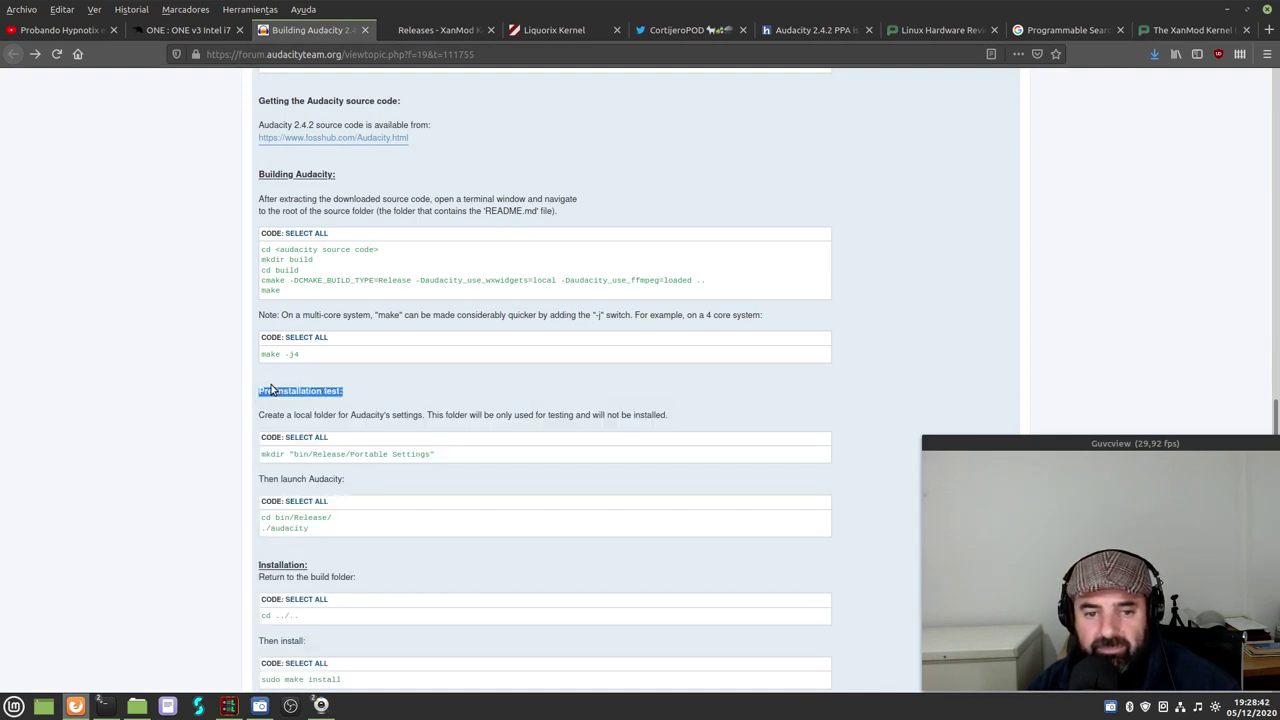
{"action": "left_click", "coordinate": [295, 475]}
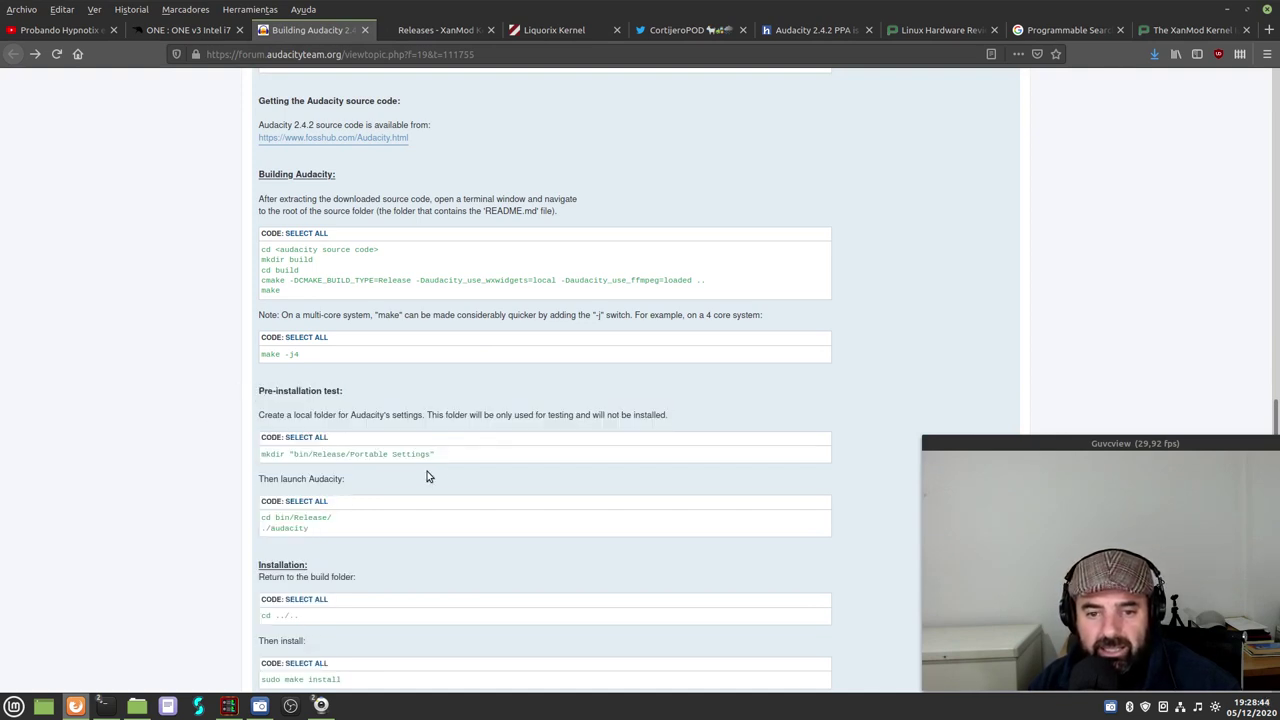
- Copy the command mkdir "bin/Release/Portable Settings" from the guide and run it in the terminal's build folder
{"action": "left_click_drag", "start_coordinate": [447, 458], "coordinate": [263, 454]}
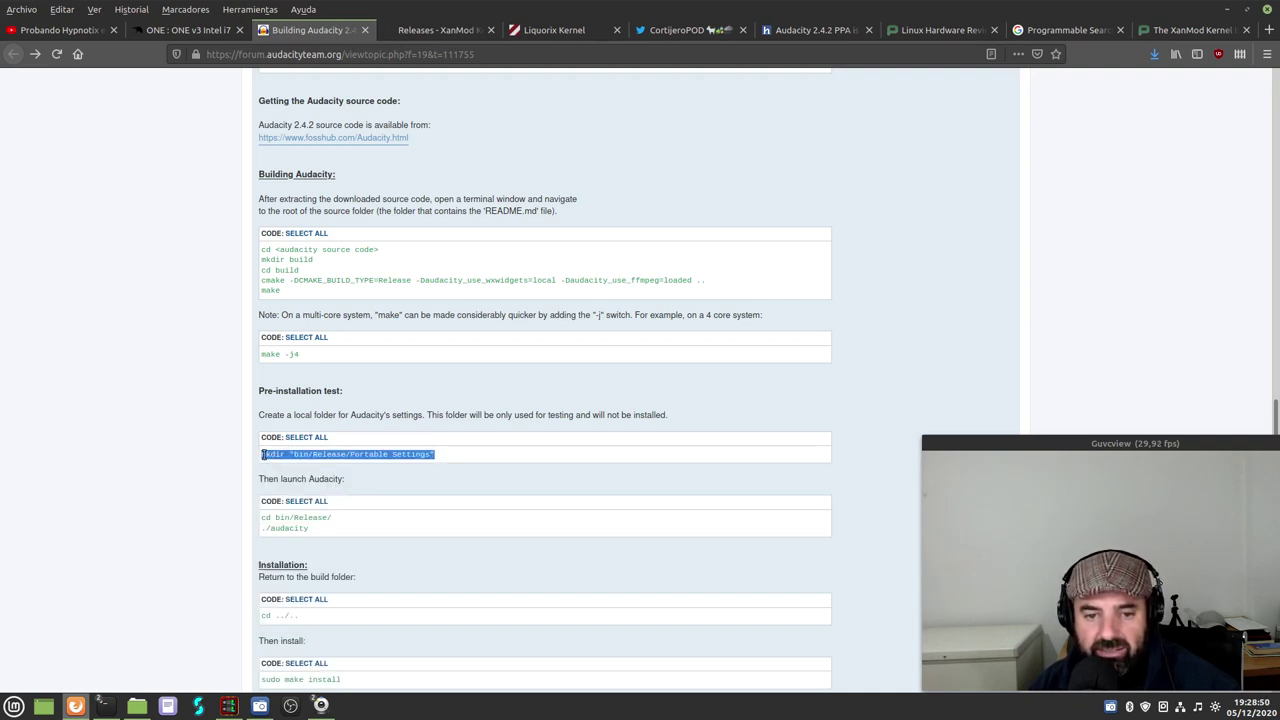
{"action": "right_click", "coordinate": [285, 454]}
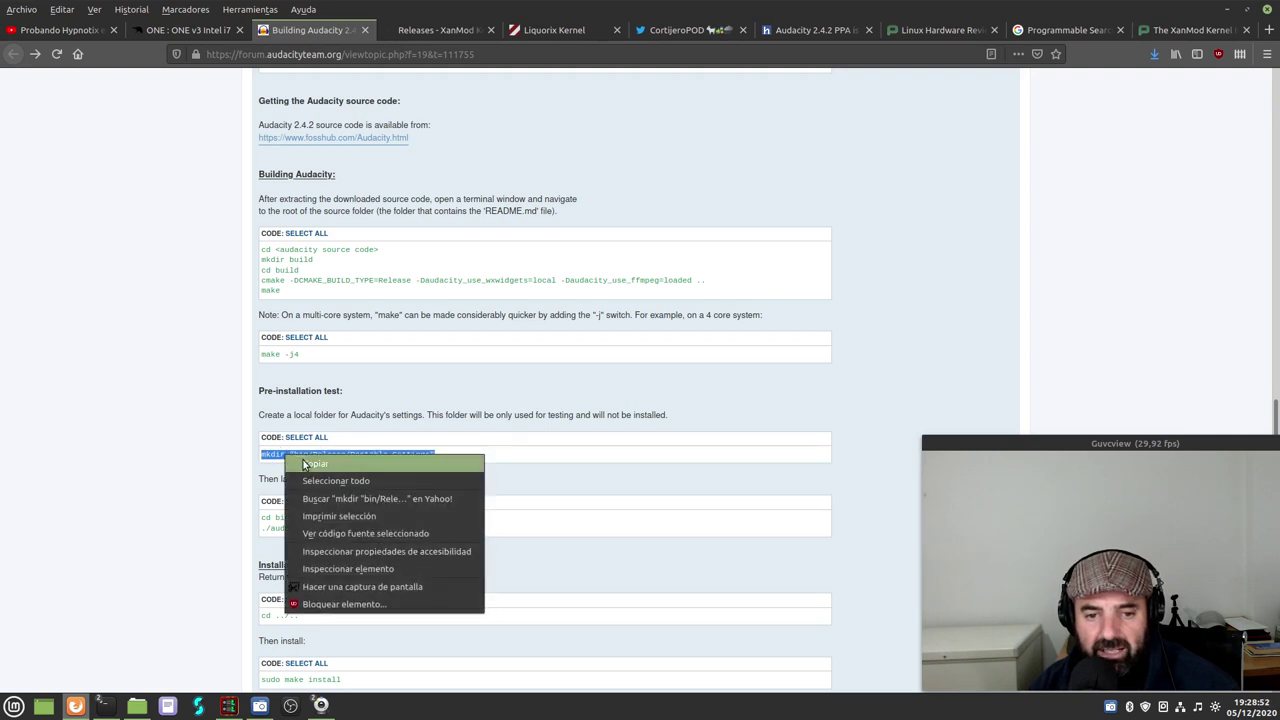
{"action": "left_click", "coordinate": [300, 466]}
{"action": "mouse_move", "coordinate": [116, 711]}
{"action": "mouse_move", "coordinate": [2, 2]}
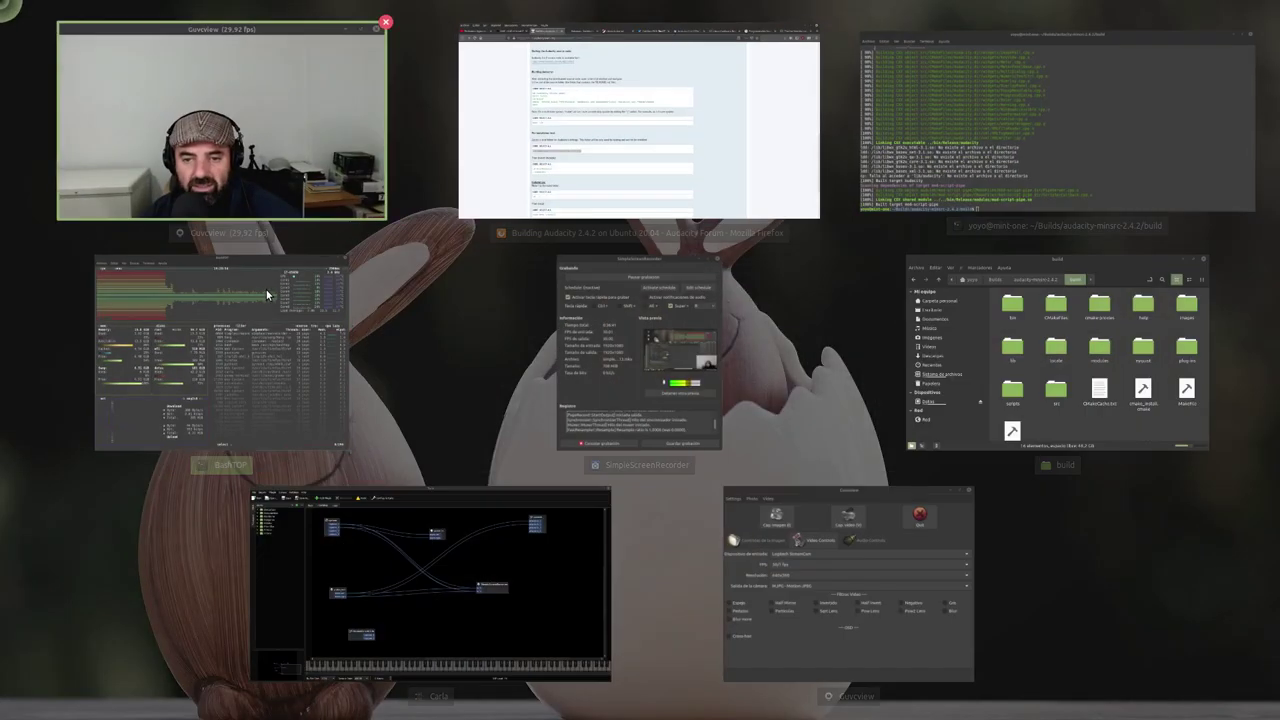
{"action": "left_click", "coordinate": [943, 170]}
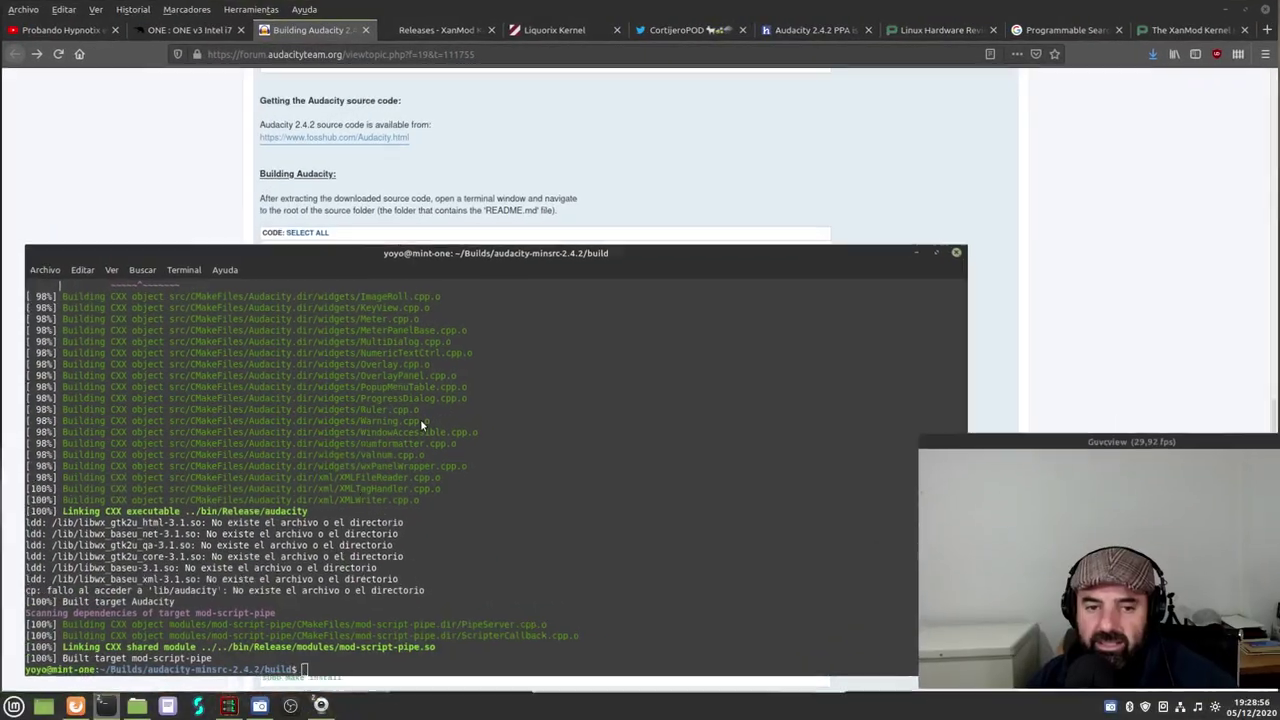
{"action": "right_click", "coordinate": [347, 671]}
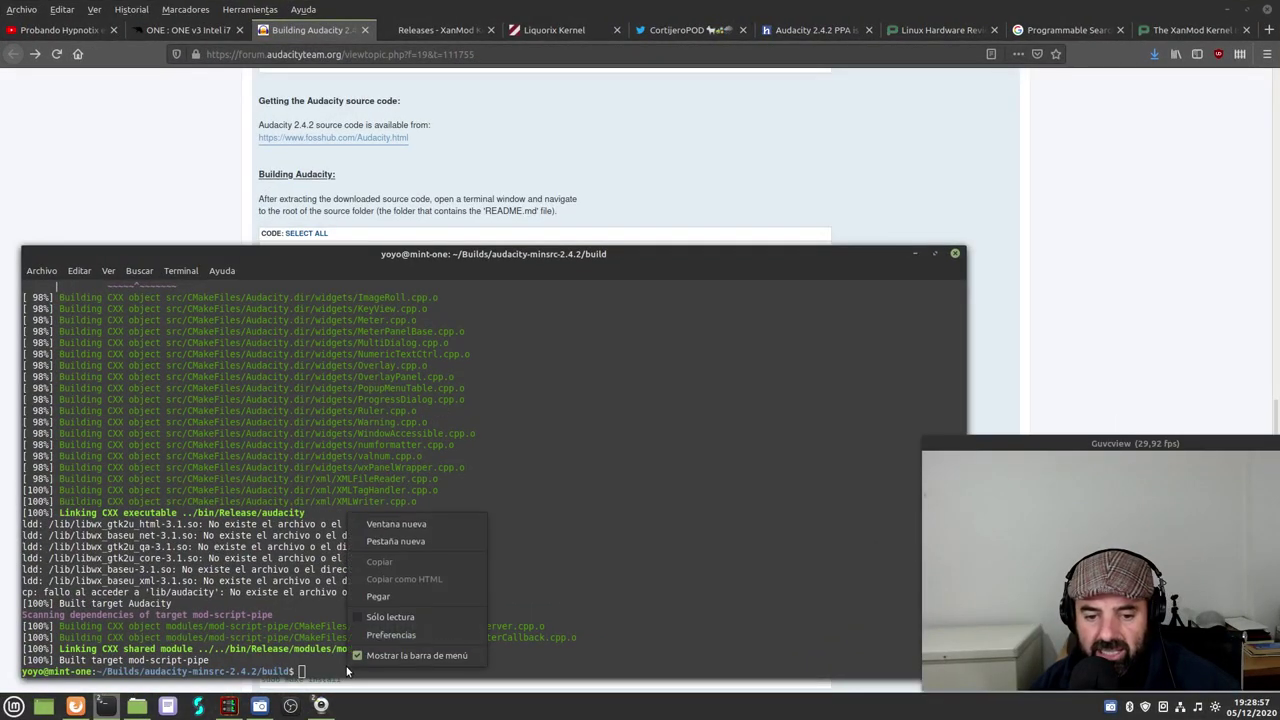
{"action": "left_click", "coordinate": [388, 596]}
{"action": "key", "text": "Return"}
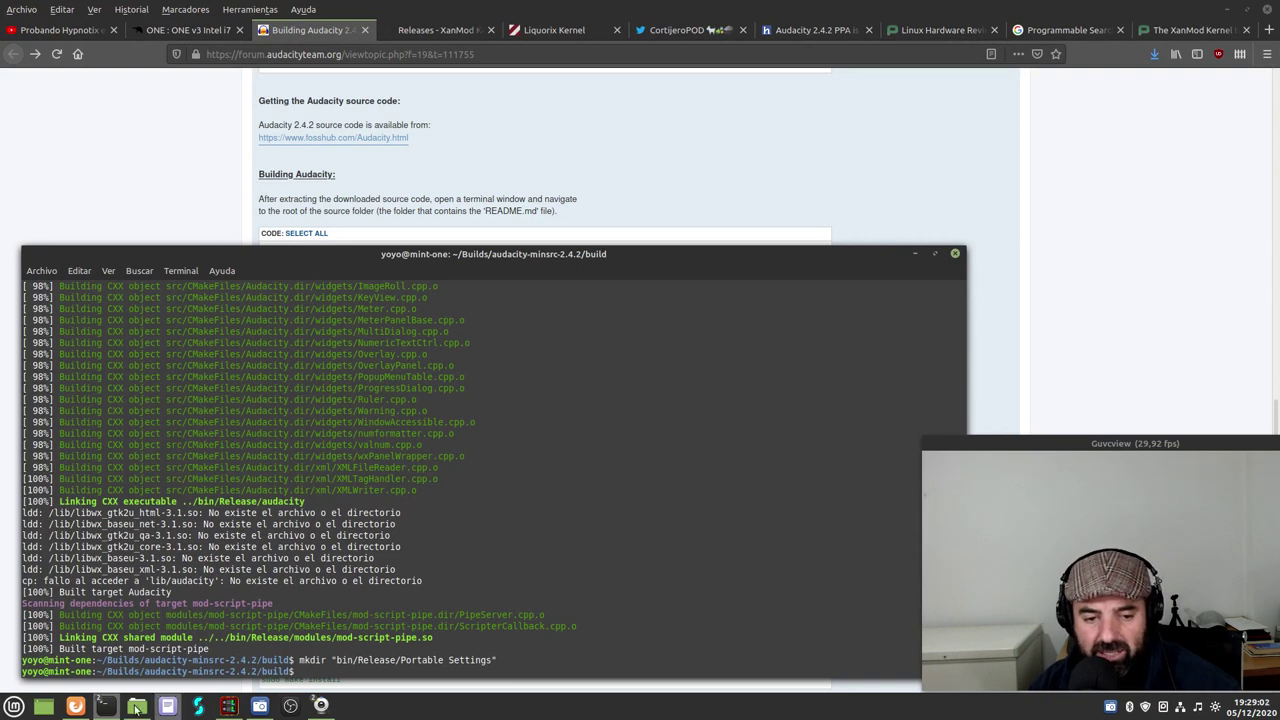
- Copy the command cd bin/Release/ from the guide and run it in the build terminal
{"action": "left_click", "coordinate": [75, 706]}
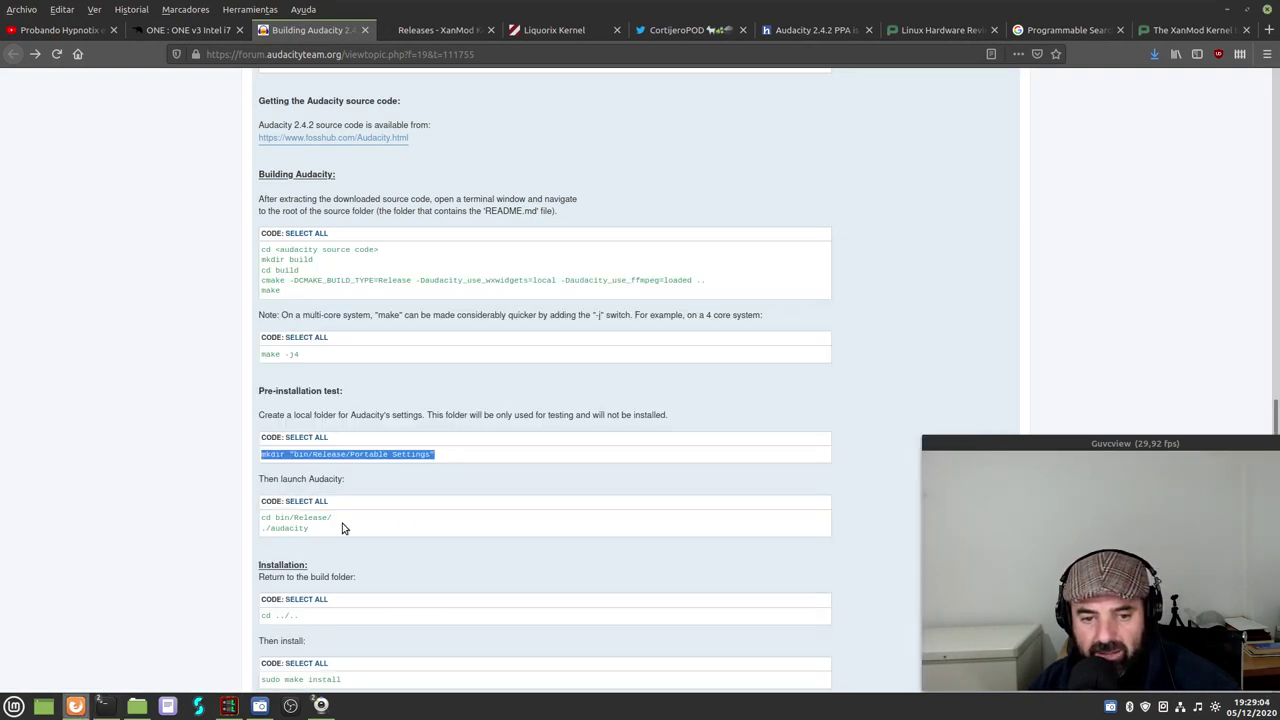
{"action": "left_click_drag", "start_coordinate": [342, 527], "coordinate": [260, 519]}
{"action": "right_click", "coordinate": [314, 517]}
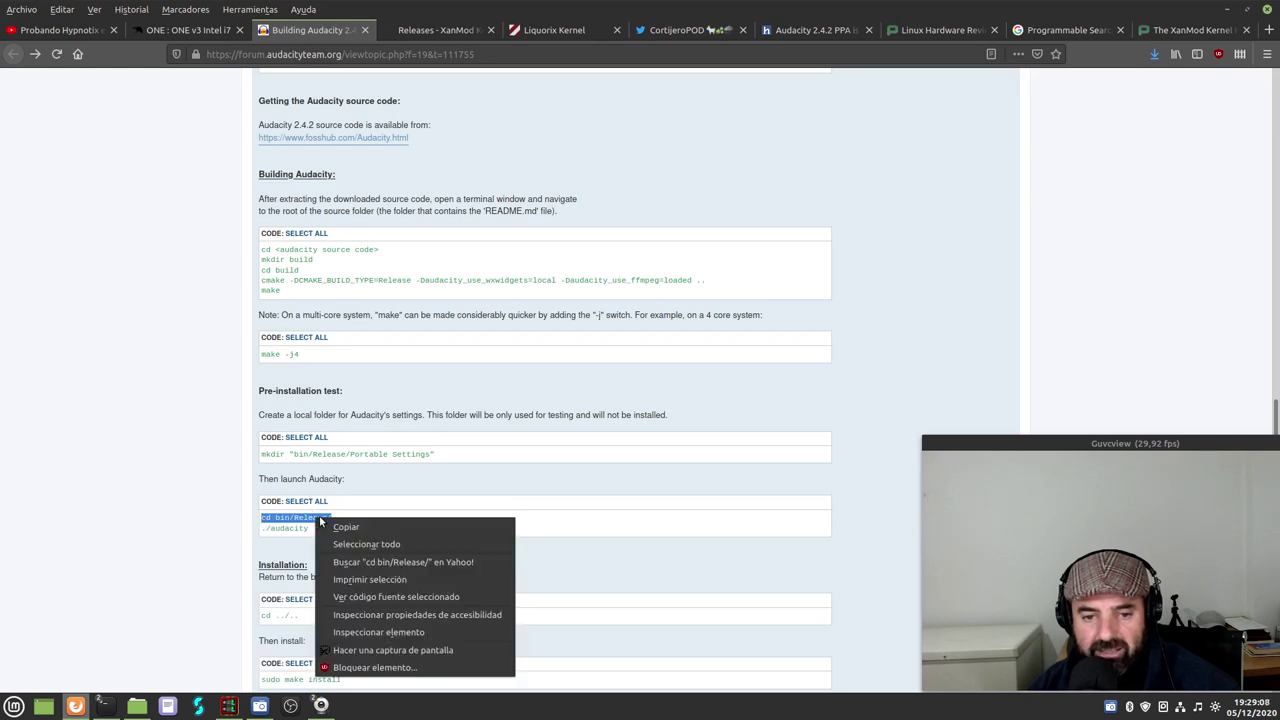
{"action": "left_click", "coordinate": [335, 526]}
{"action": "mouse_move", "coordinate": [104, 706]}
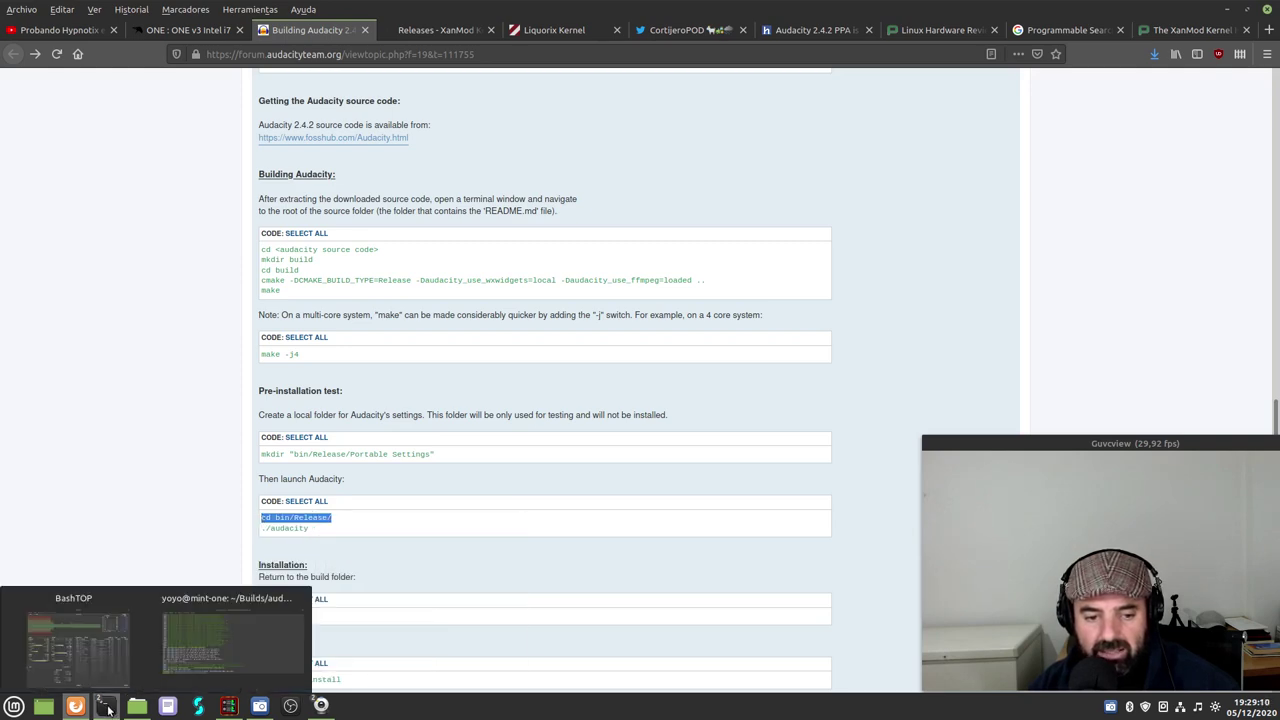
{"action": "left_click", "coordinate": [224, 652]}
{"action": "right_click", "coordinate": [638, 572]}
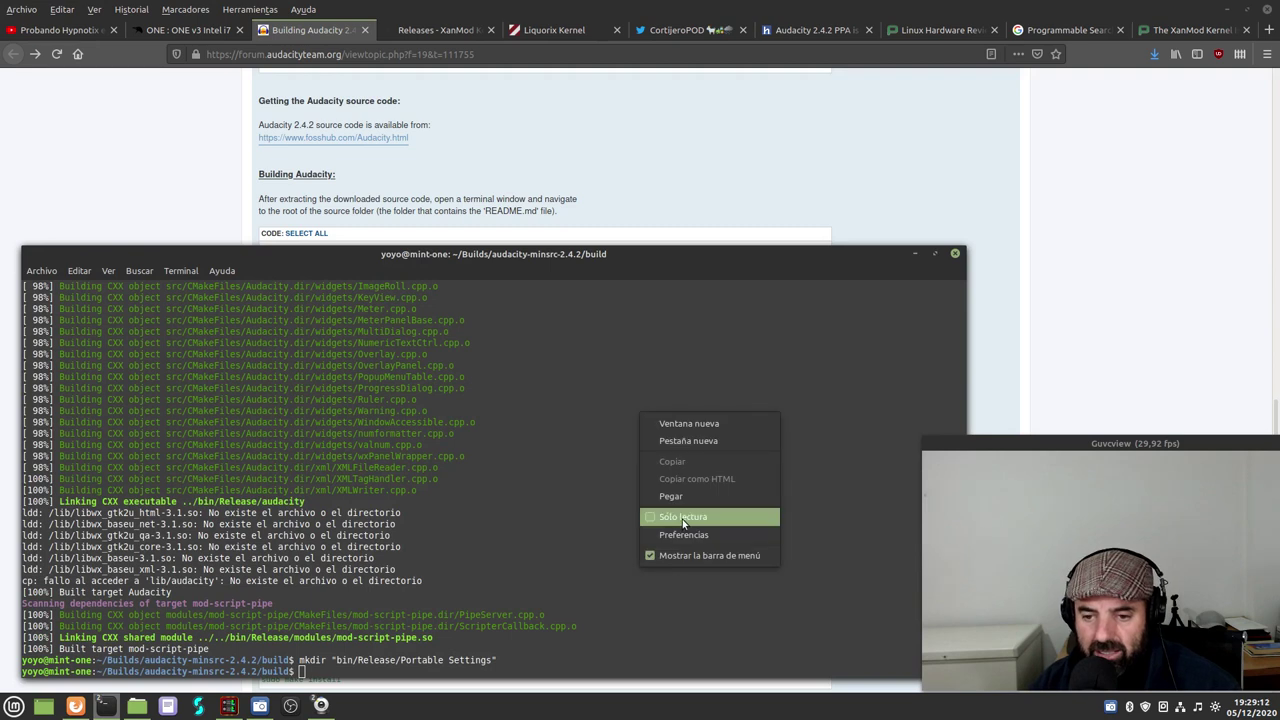
{"action": "left_click", "coordinate": [680, 495]}
{"action": "left_click_drag", "start_coordinate": [351, 256], "coordinate": [352, 182]}
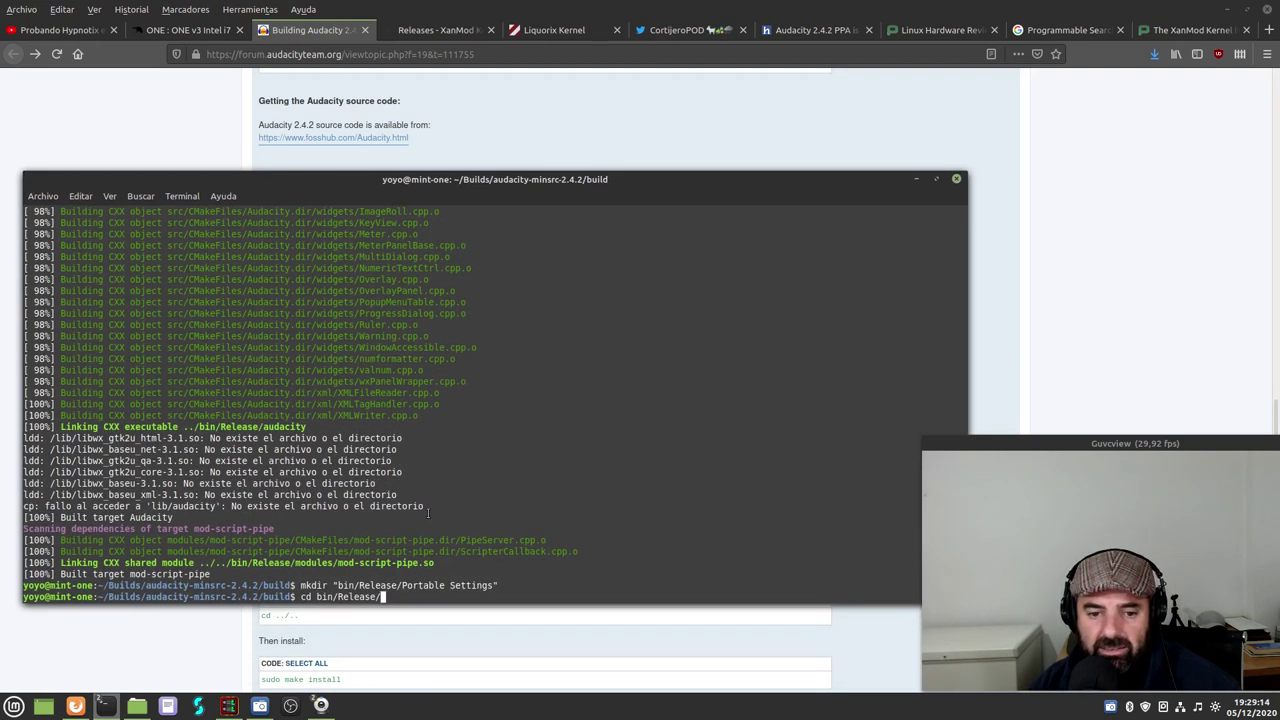
{"action": "key", "text": "Return"}
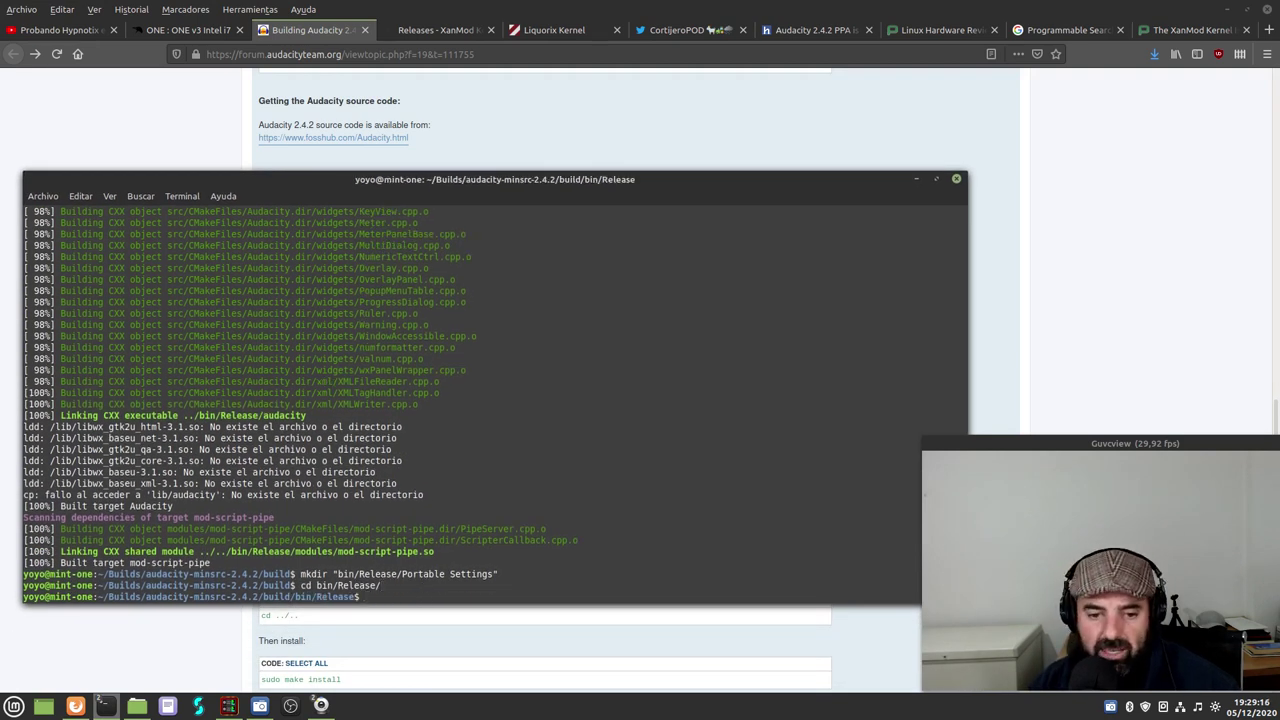
- Copy ./audacity from the guide and run it in the terminal to launch the compiled Audacity
{"action": "mouse_move", "coordinate": [102, 710]}
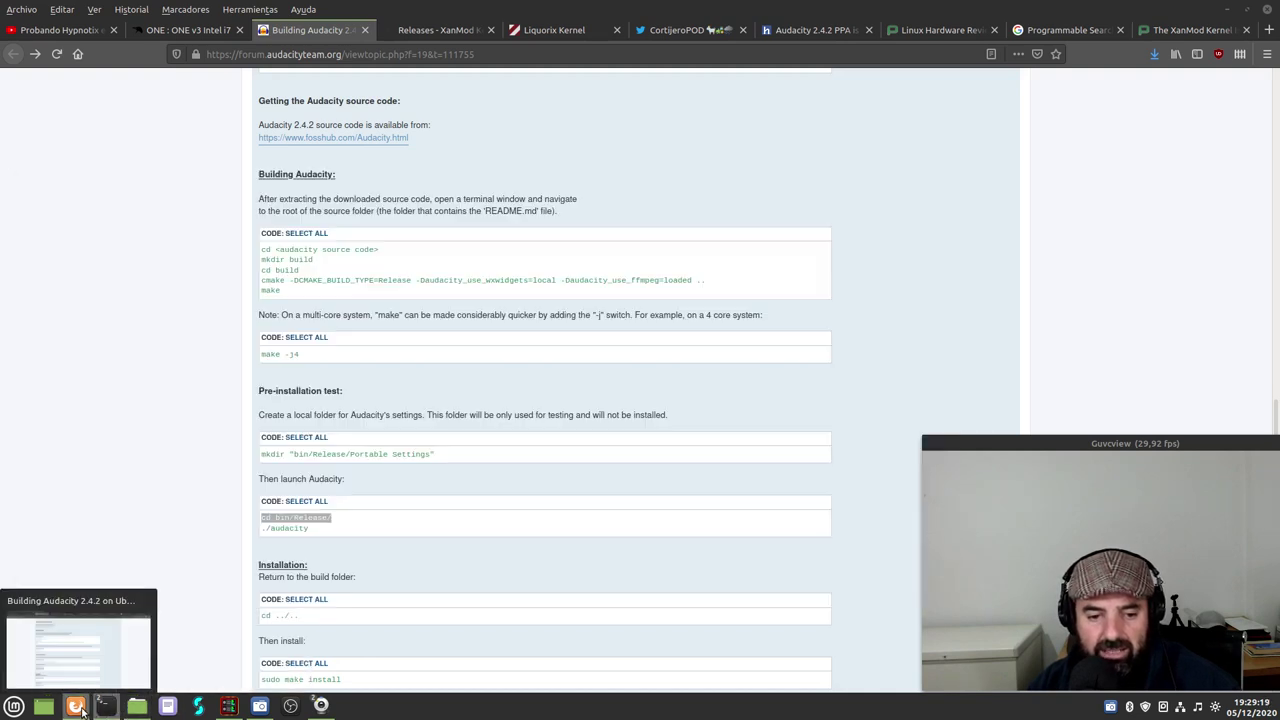
{"action": "left_click", "coordinate": [106, 706]}
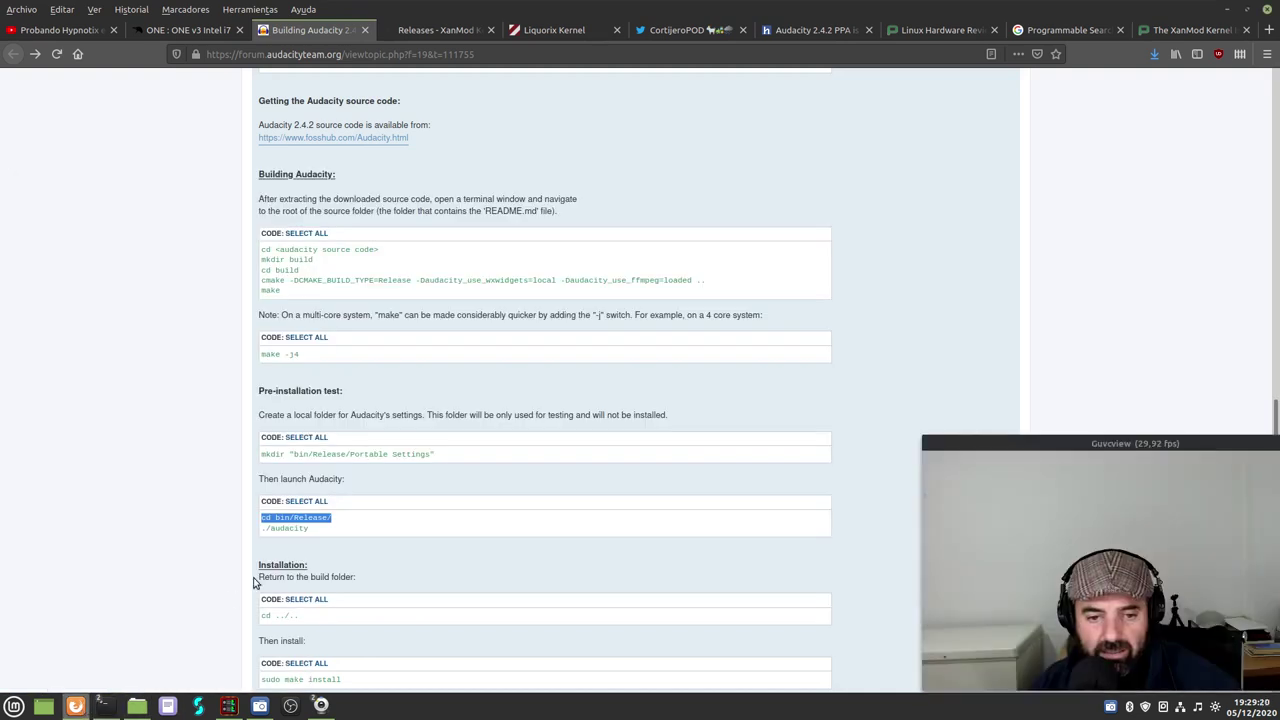
{"action": "left_click_drag", "start_coordinate": [320, 533], "coordinate": [260, 537]}
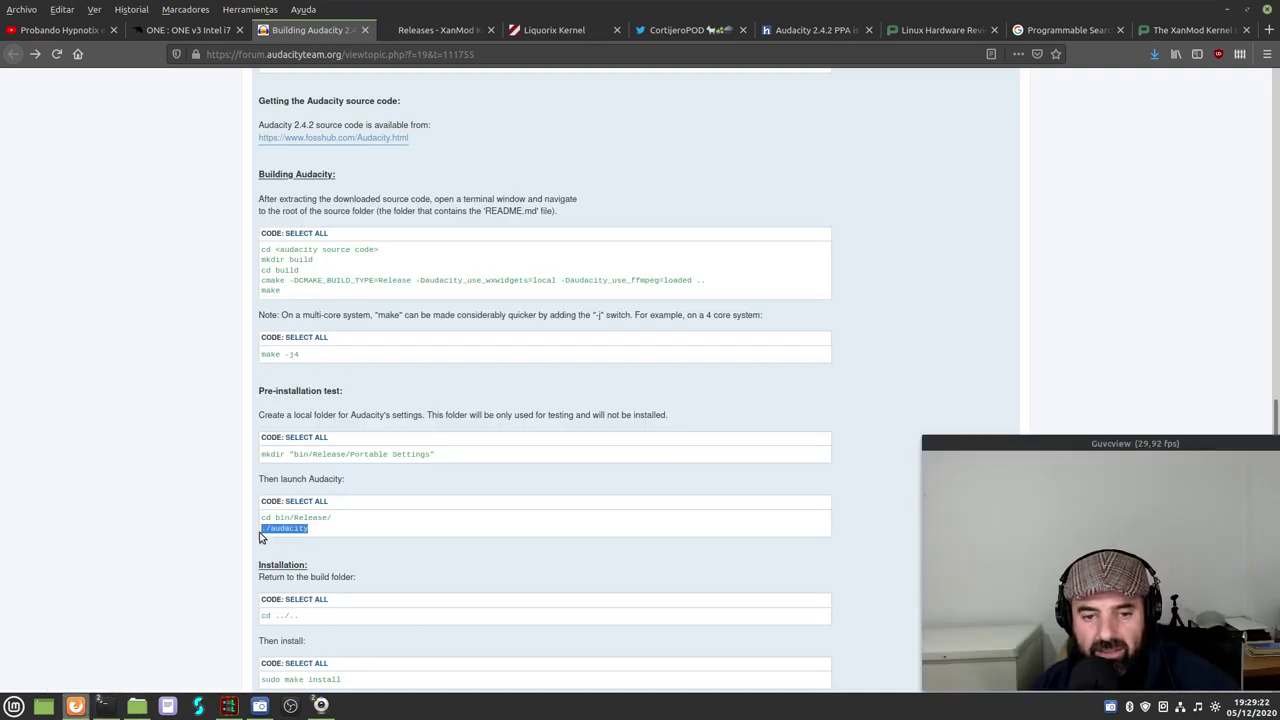
{"action": "right_click", "coordinate": [278, 530]}
{"action": "left_click", "coordinate": [300, 540]}
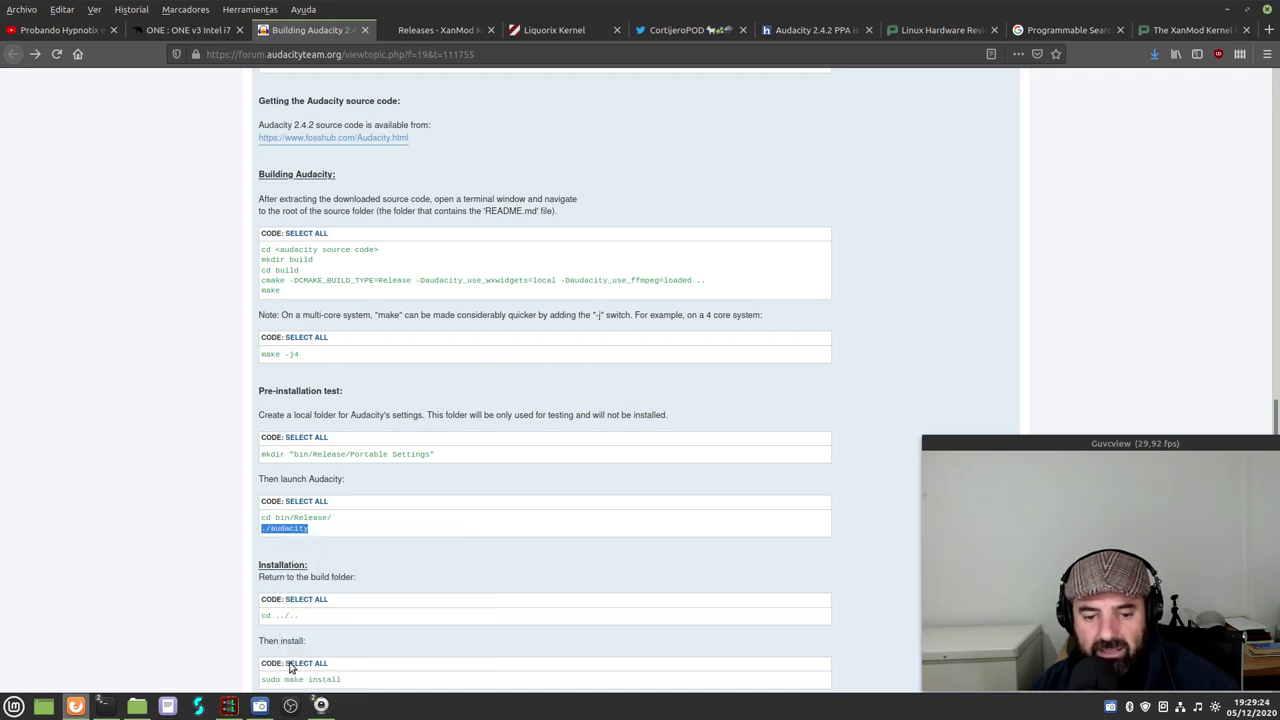
{"action": "mouse_move", "coordinate": [113, 709]}
{"action": "left_click", "coordinate": [264, 646]}
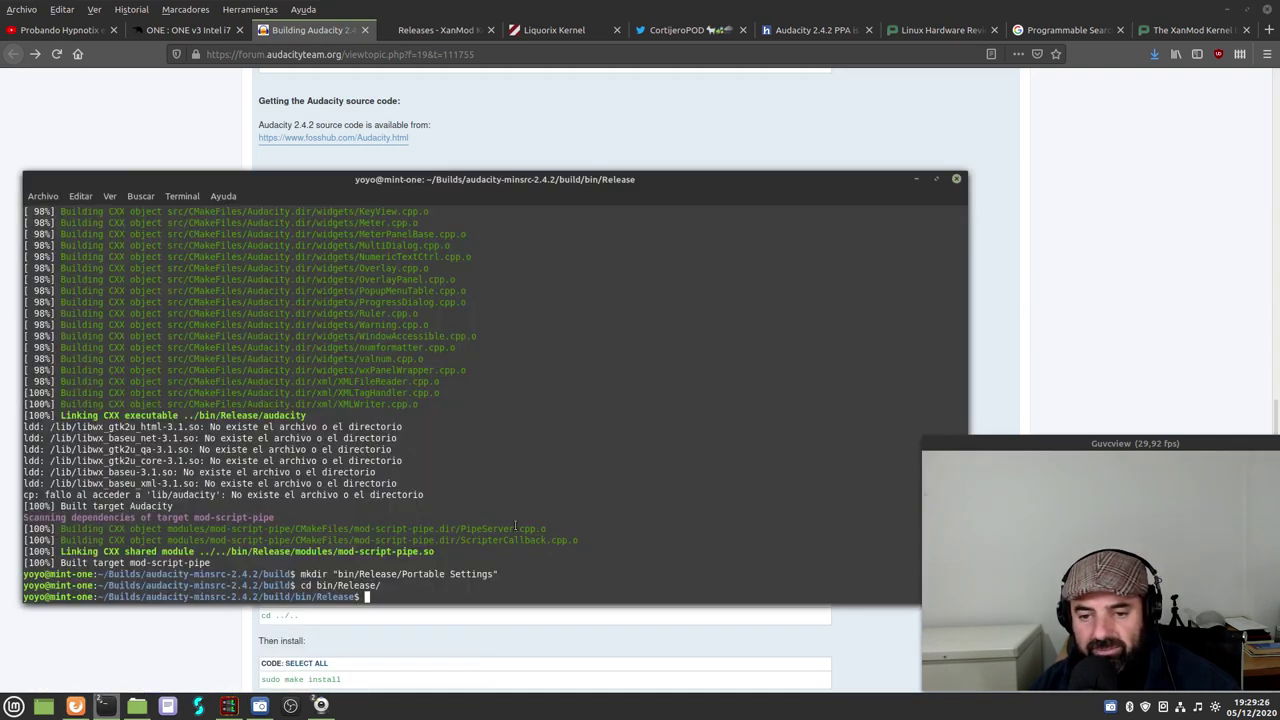
{"action": "right_click", "coordinate": [510, 586]}
{"action": "left_click", "coordinate": [541, 513]}
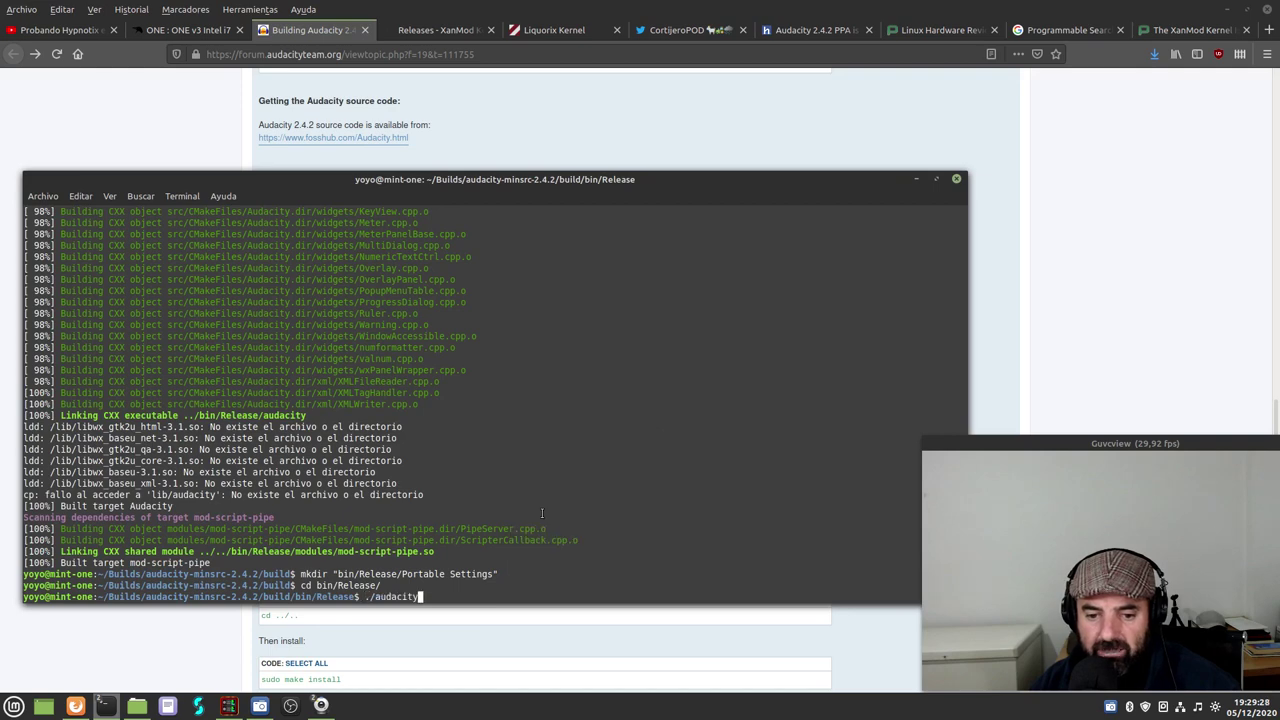
{"action": "key", "text": "Return"}
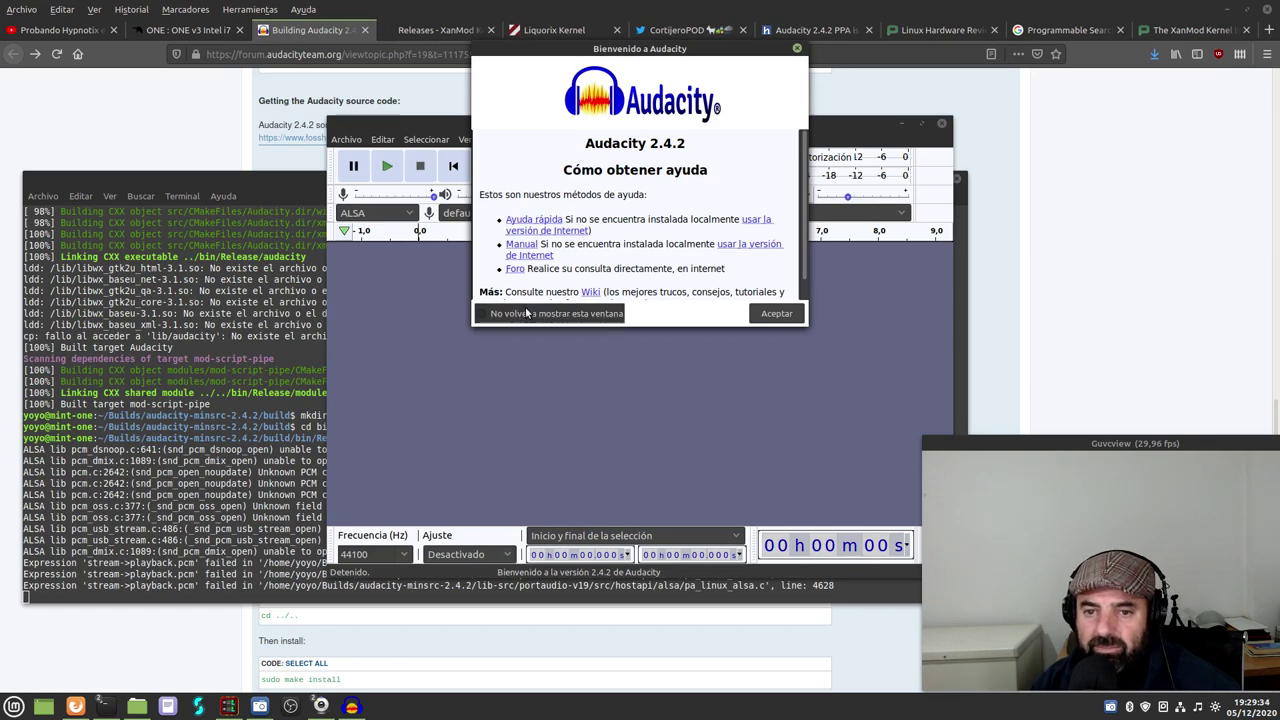
- Dismiss the Audacity welcome window with its do-not-show-again option set, and widen and reposition the main window
{"action": "left_click", "coordinate": [527, 313]}
{"action": "left_click", "coordinate": [778, 312]}
{"action": "left_click_drag", "start_coordinate": [767, 123], "coordinate": [472, 123]}
{"action": "left_click_drag", "start_coordinate": [658, 570], "coordinate": [1124, 547]}
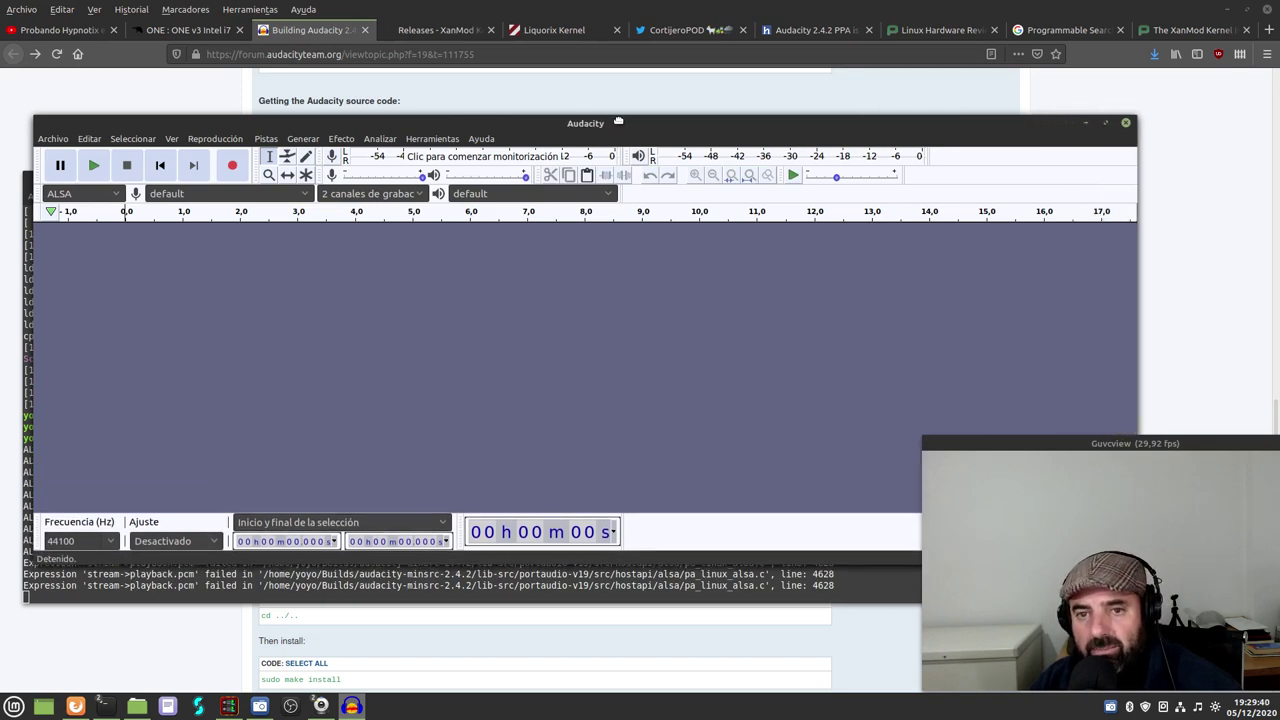
{"action": "left_click_drag", "start_coordinate": [620, 121], "coordinate": [725, 150]}
- Check the version and credits in the About Audacity information and dismiss it
{"action": "left_click", "coordinate": [586, 168]}
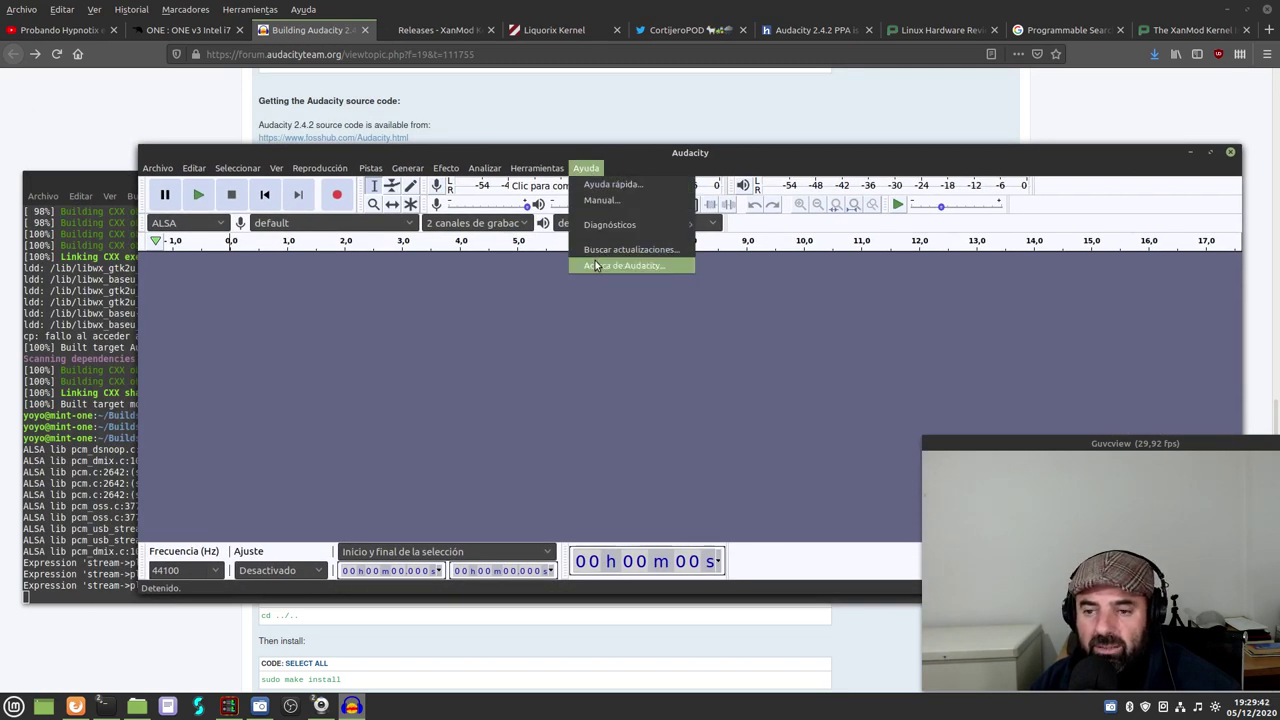
{"action": "left_click", "coordinate": [600, 265]}
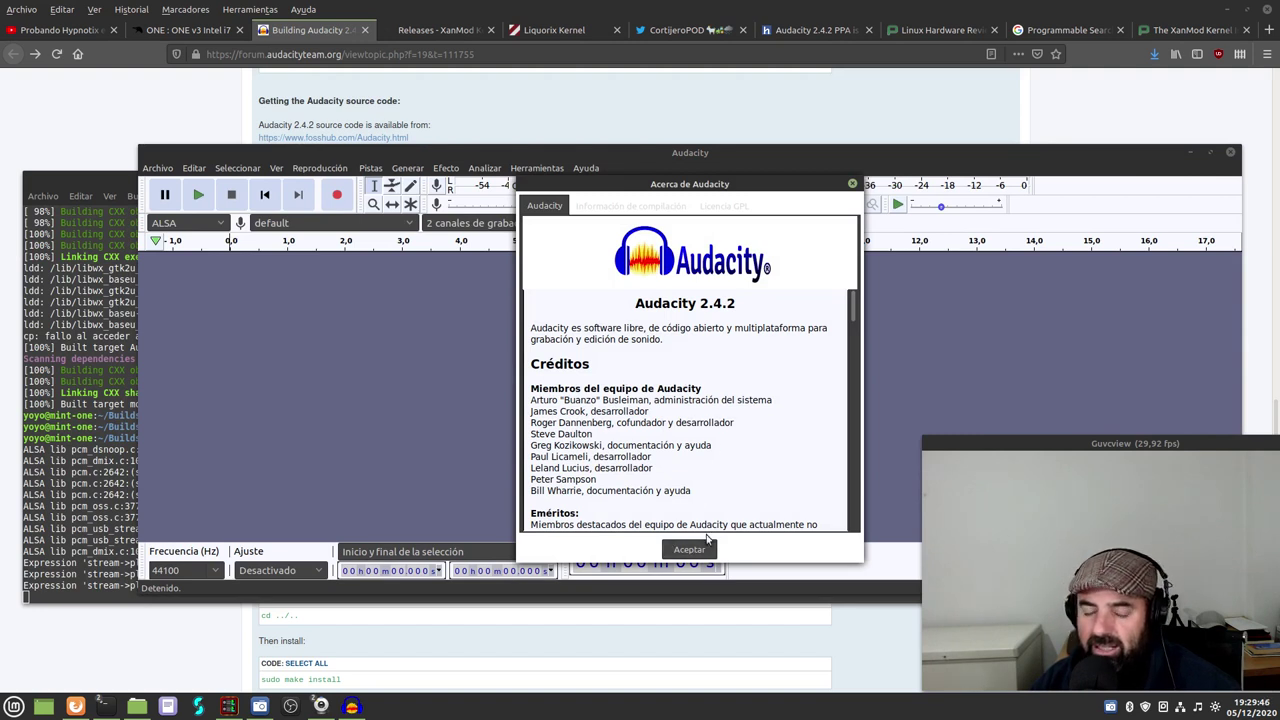
{"action": "left_click", "coordinate": [690, 550]}
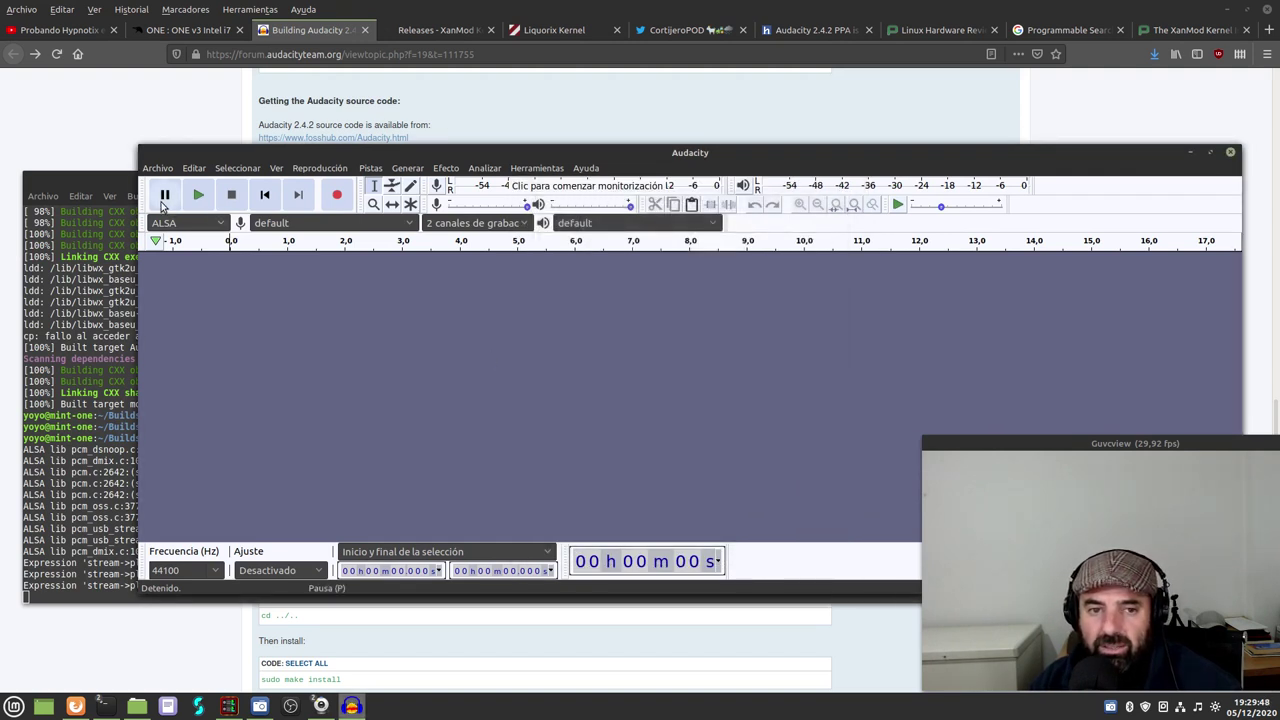
{"action": "left_click", "coordinate": [200, 171]}
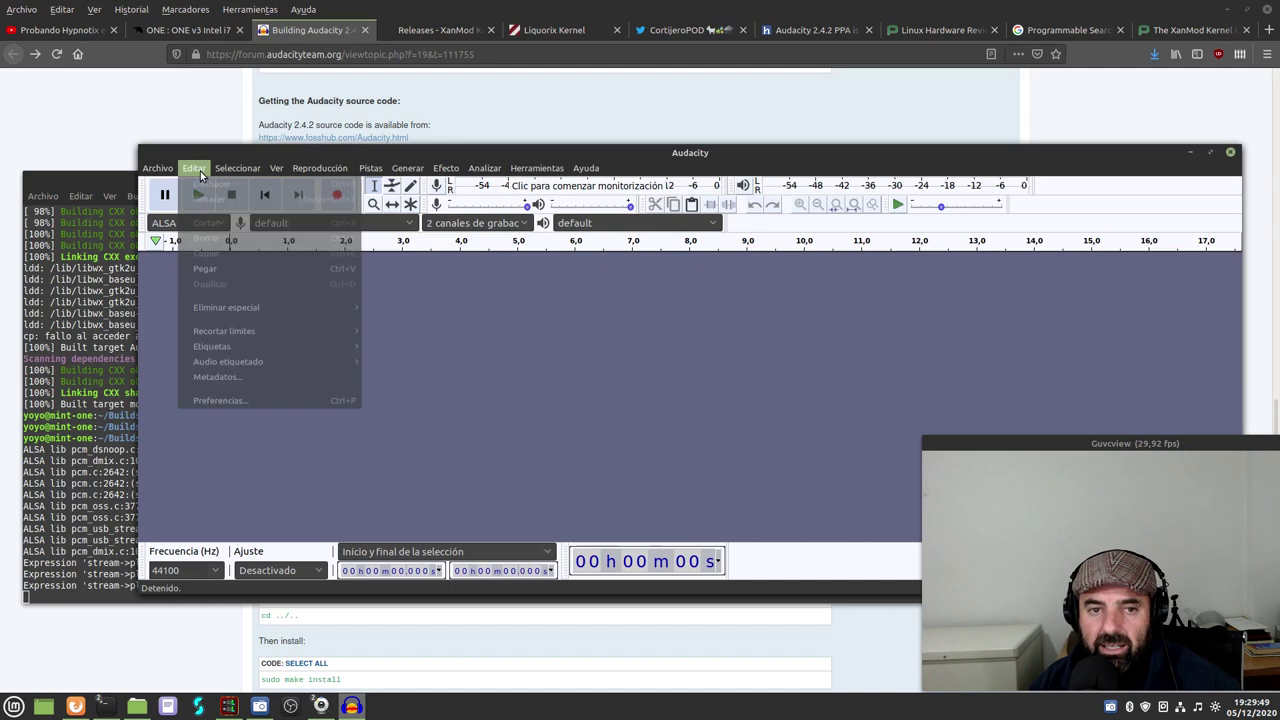
{"action": "left_click", "coordinate": [210, 406]}
{"action": "left_click", "coordinate": [675, 247]}
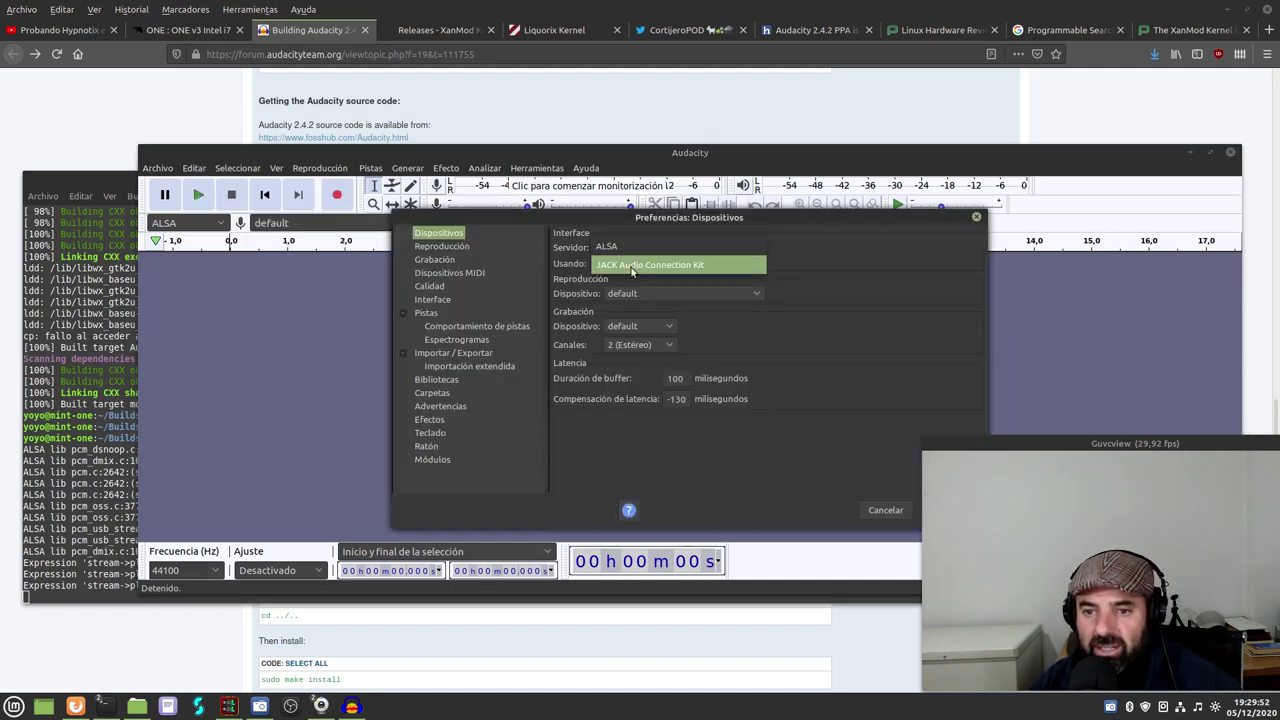
{"action": "left_click", "coordinate": [650, 262]}
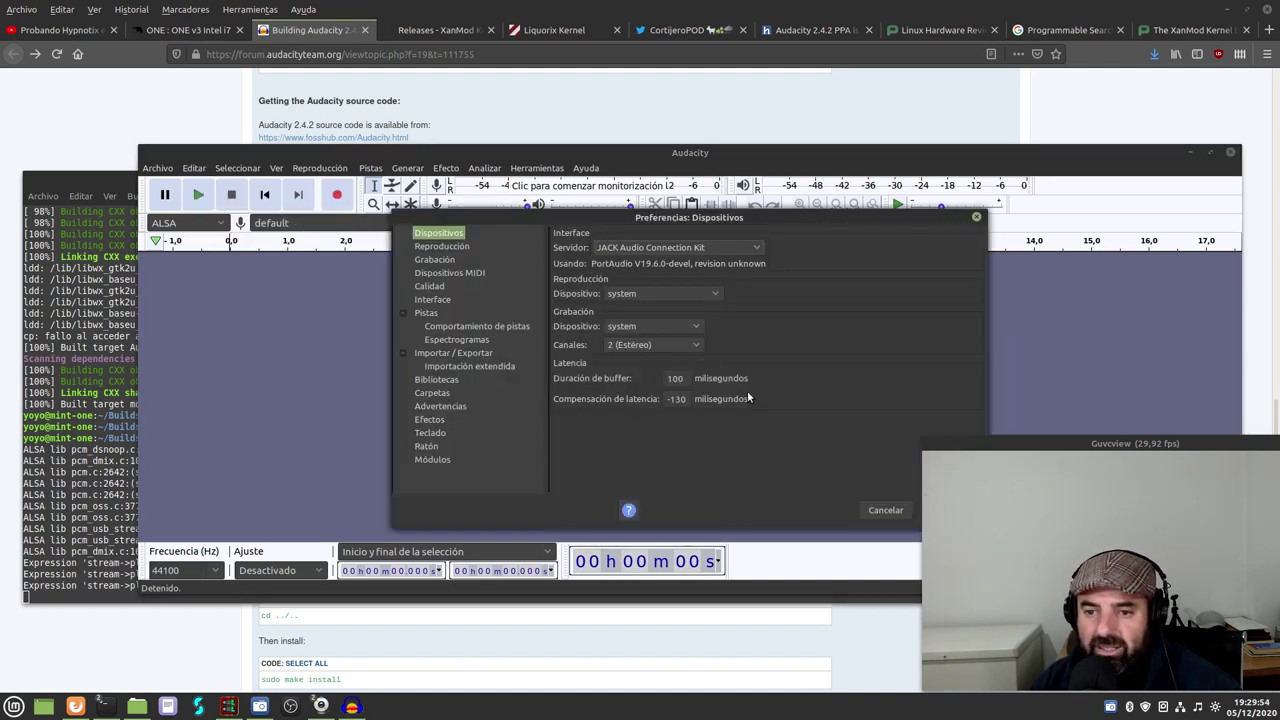
{"action": "left_click_drag", "start_coordinate": [765, 220], "coordinate": [502, 137]}
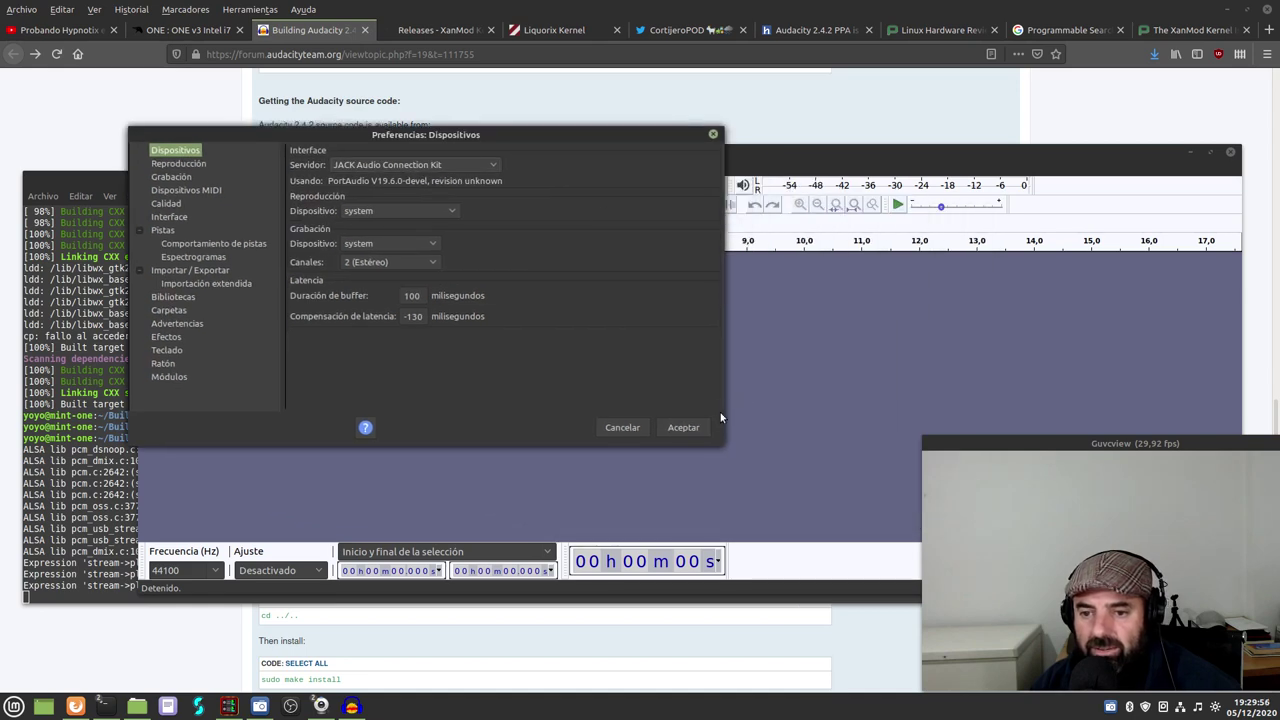
{"action": "left_click", "coordinate": [684, 427]}
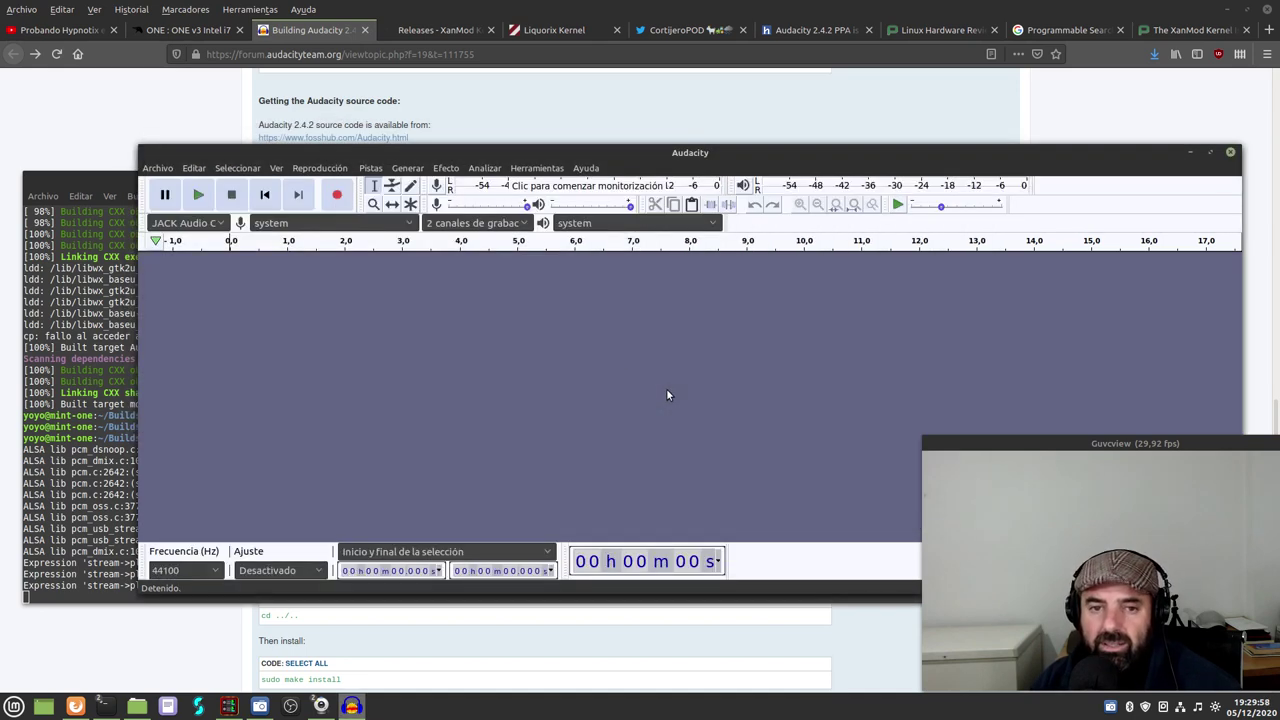
- Reposition the Audacity main window and quit the program
{"action": "left_click_drag", "start_coordinate": [762, 158], "coordinate": [679, 124]}
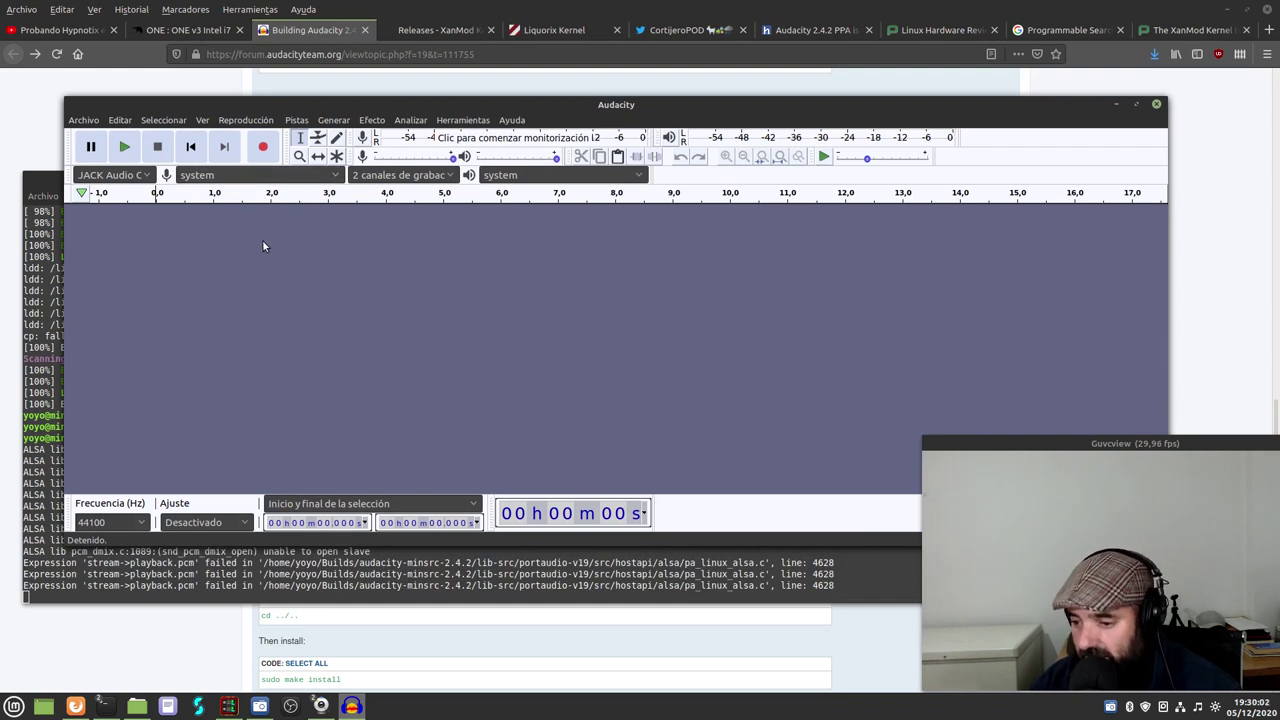
{"action": "left_click", "coordinate": [84, 121]}
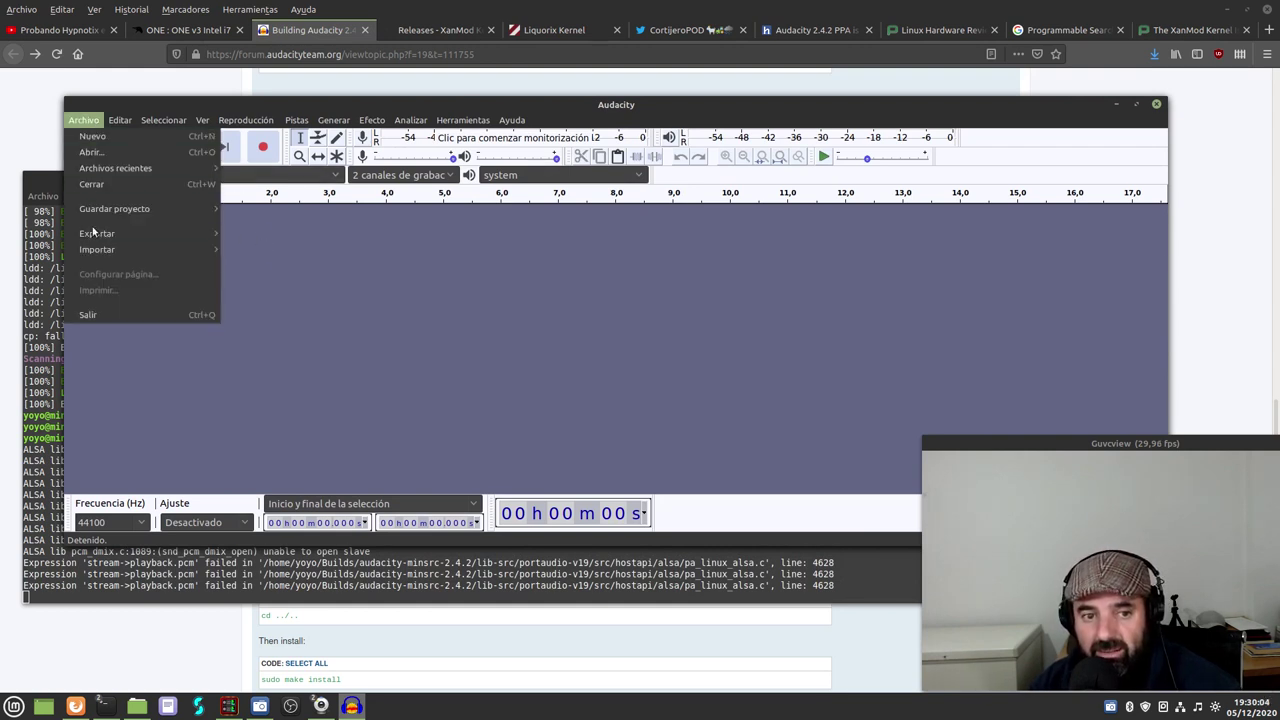
{"action": "left_click", "coordinate": [96, 310]}
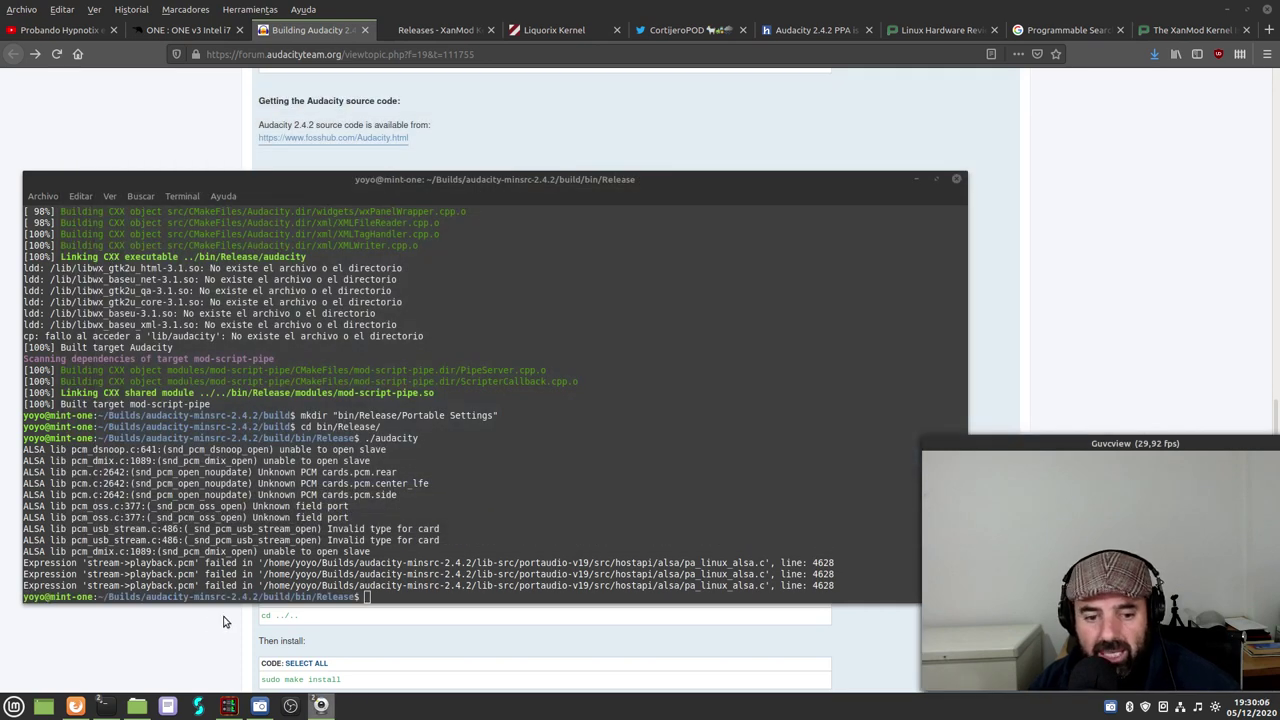
- Copy the command cd ../.. from the guide's Installation section and run it in the build terminal
{"action": "left_click", "coordinate": [140, 648]}
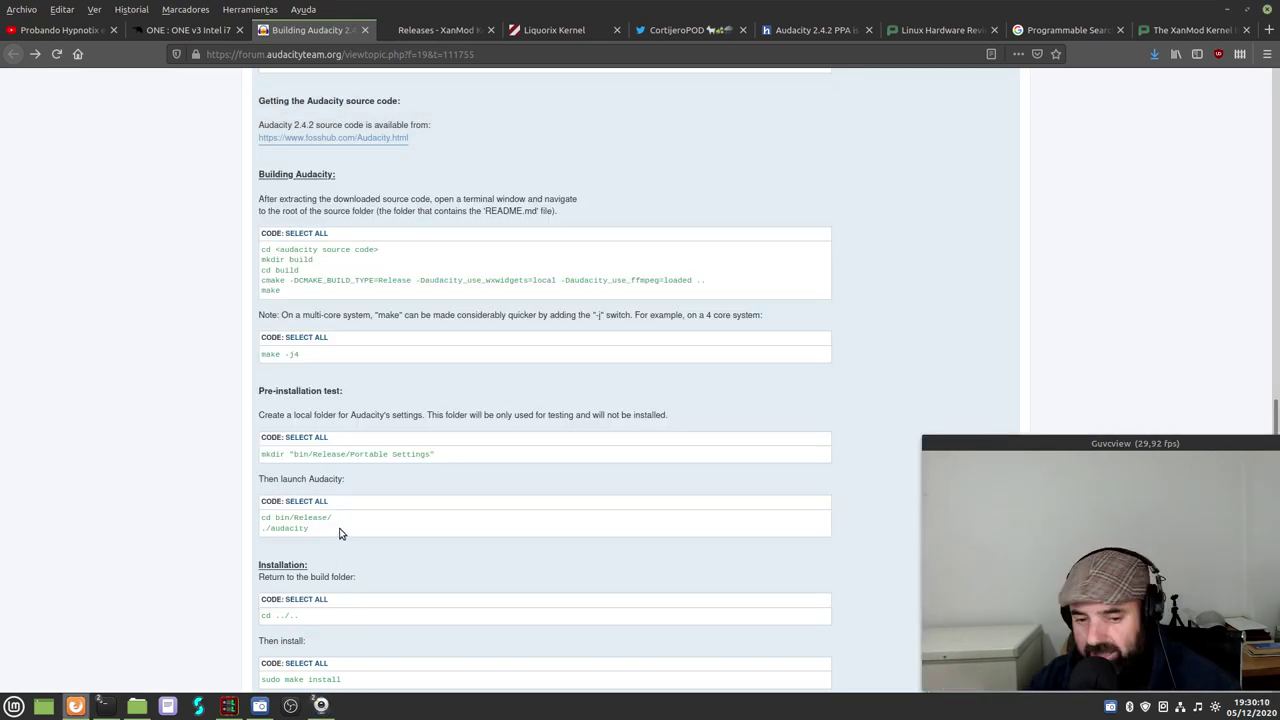
{"action": "left_click_drag", "start_coordinate": [304, 617], "coordinate": [262, 617]}
{"action": "right_click", "coordinate": [266, 616]}
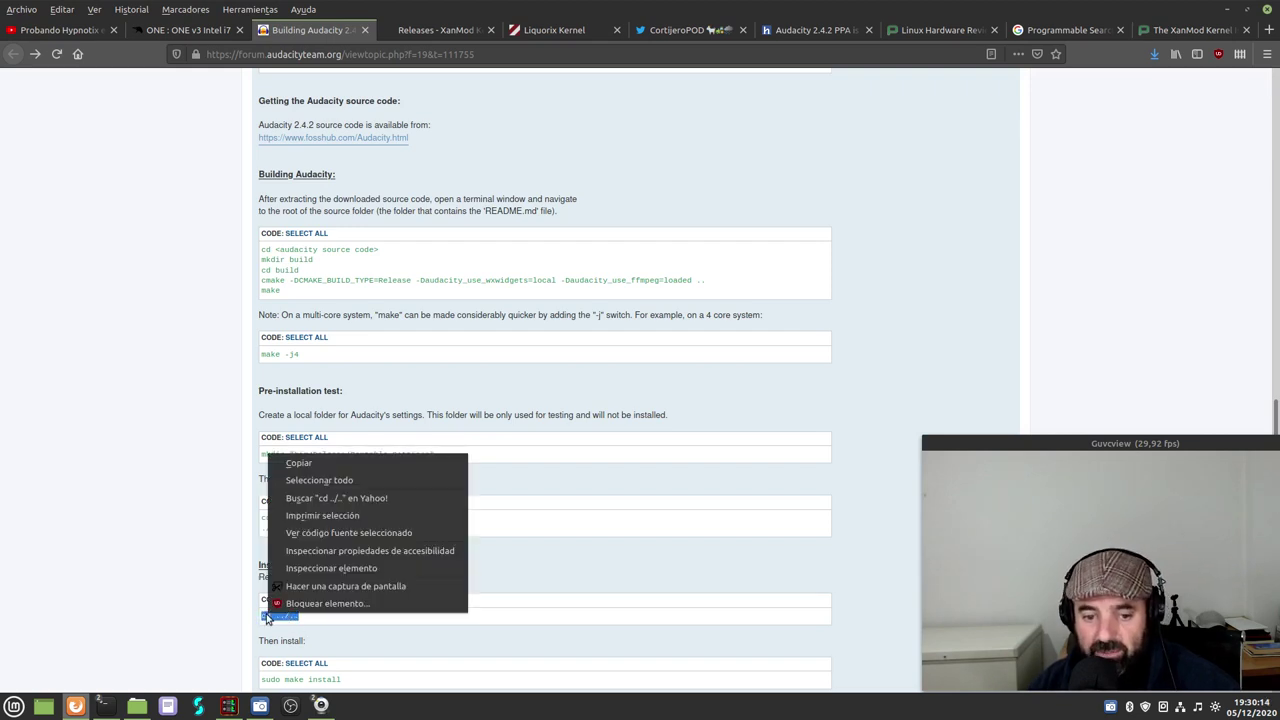
{"action": "left_click", "coordinate": [308, 462]}
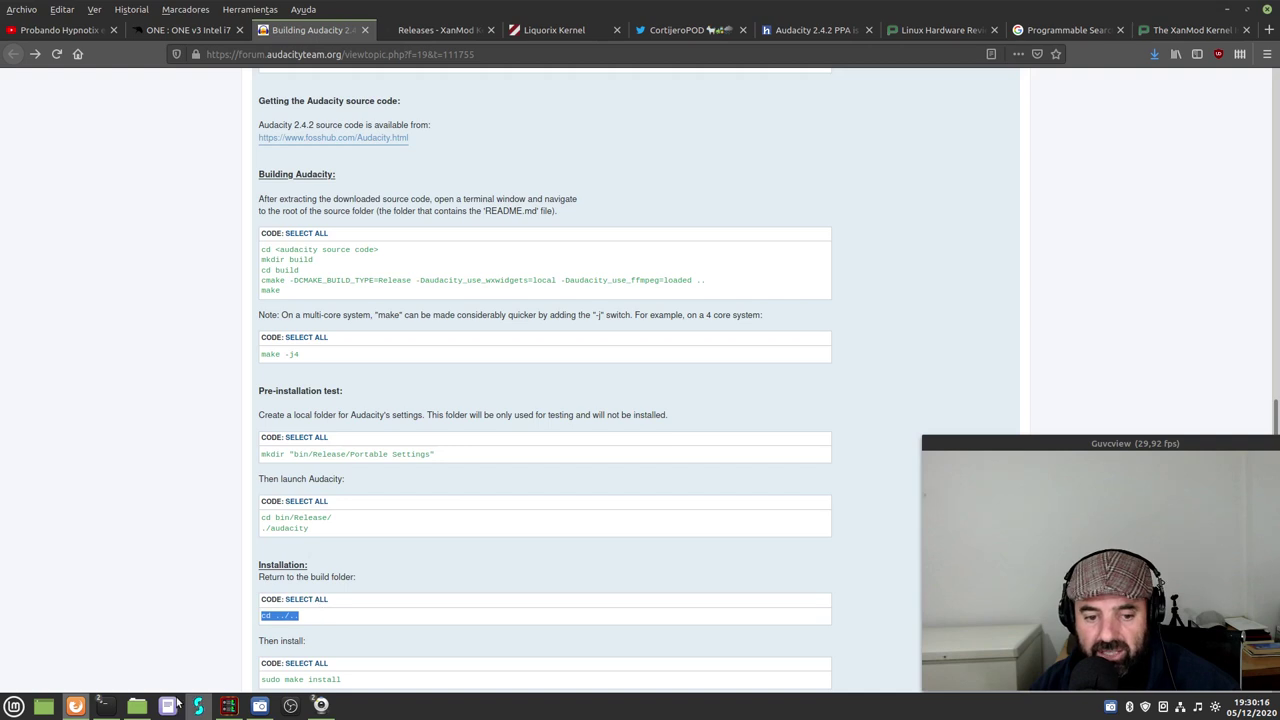
{"action": "mouse_move", "coordinate": [103, 705]}
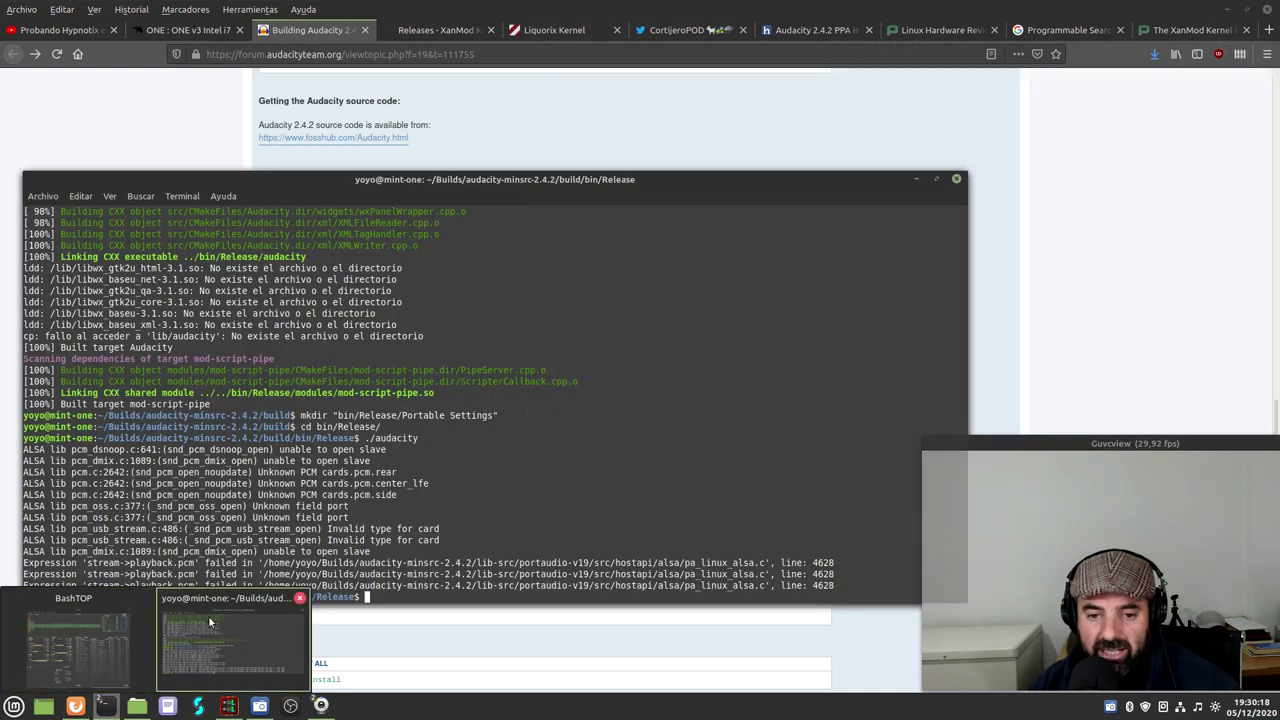
{"action": "left_click", "coordinate": [208, 615]}
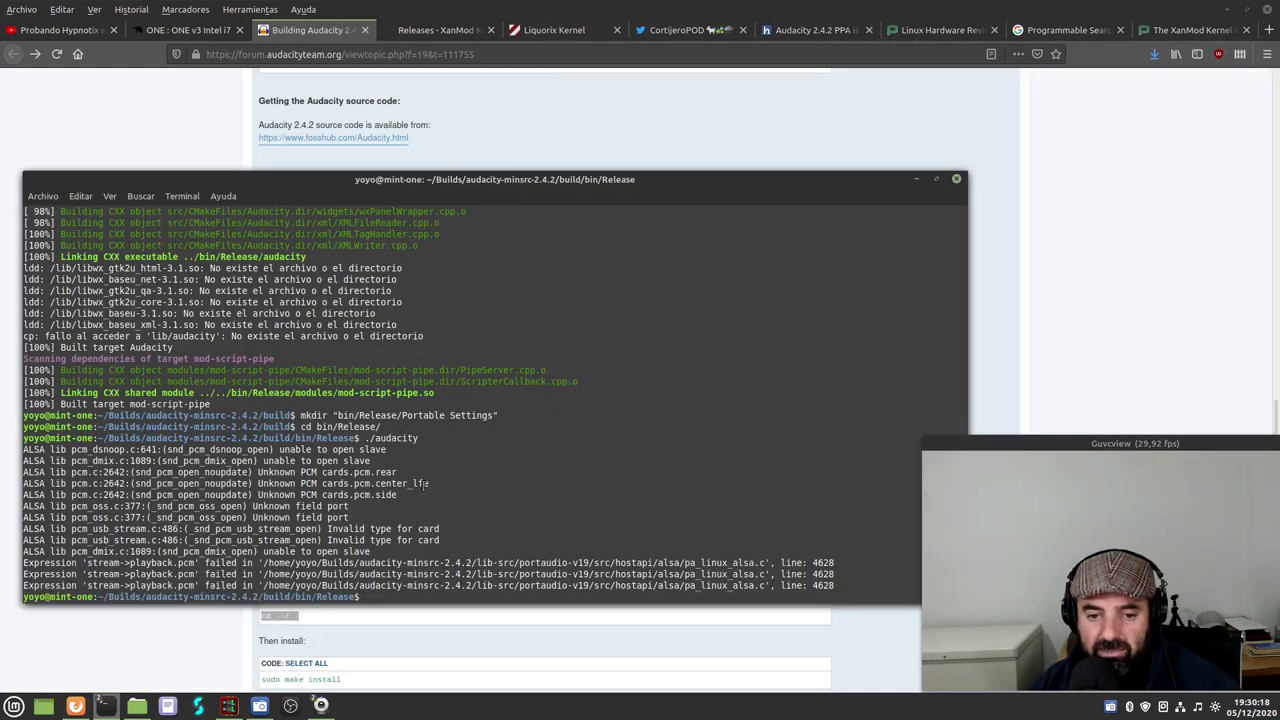
{"action": "right_click", "coordinate": [405, 600]}
{"action": "left_click", "coordinate": [440, 527]}
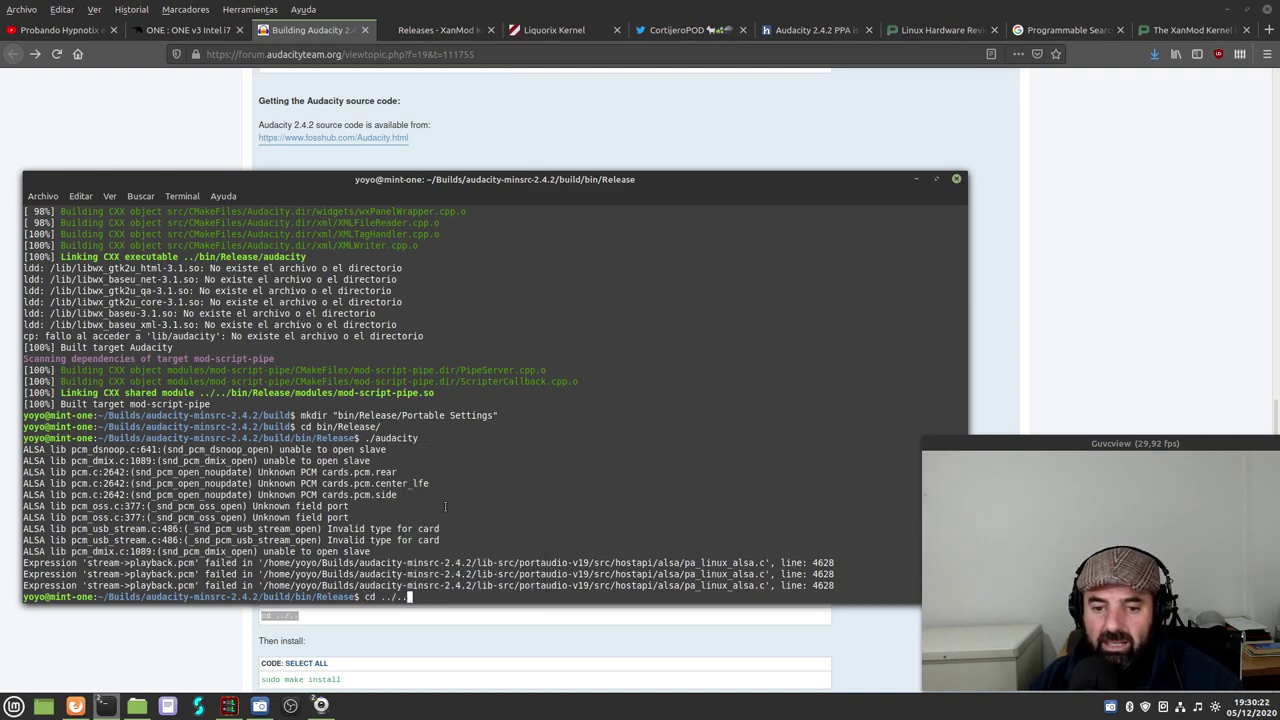
{"action": "key", "text": "Return"}
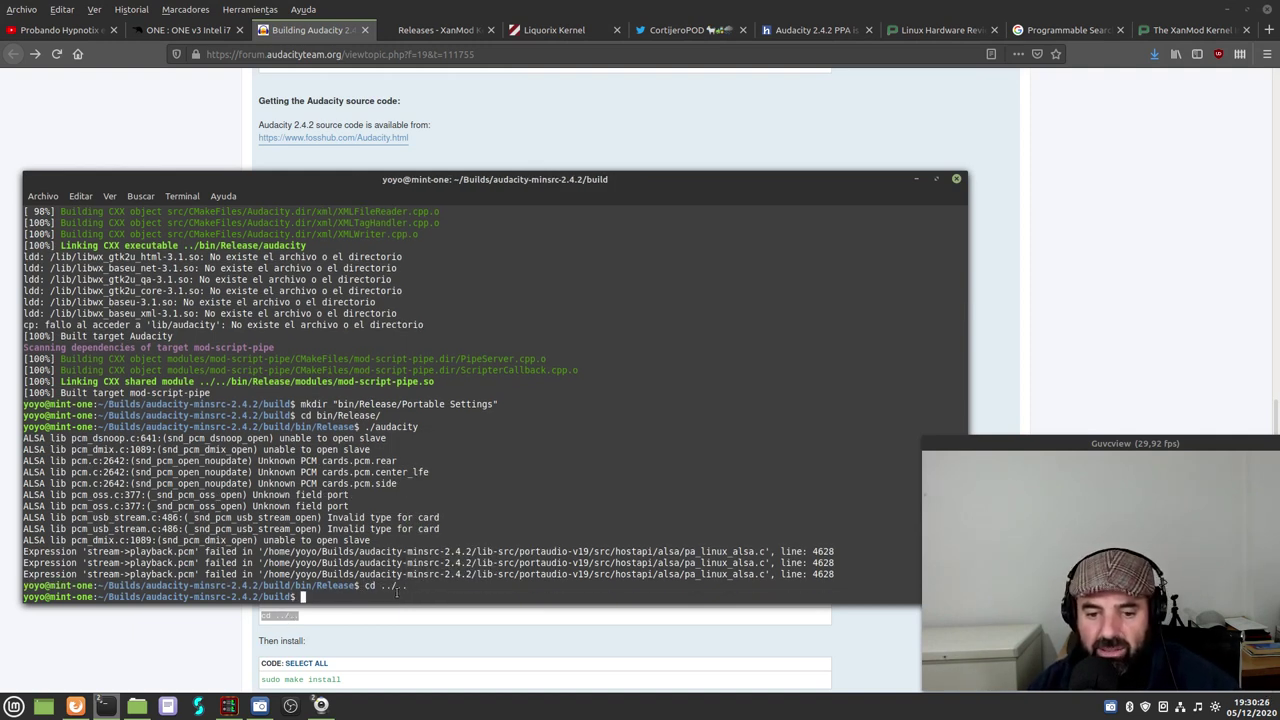
- Copy sudo make install from the guide, run it in the terminal's build folder and enter the sudo password
{"action": "left_click", "coordinate": [146, 651]}
{"action": "scroll", "coordinate": [330, 585], "scroll_direction": "down", "scroll_amount": 3}
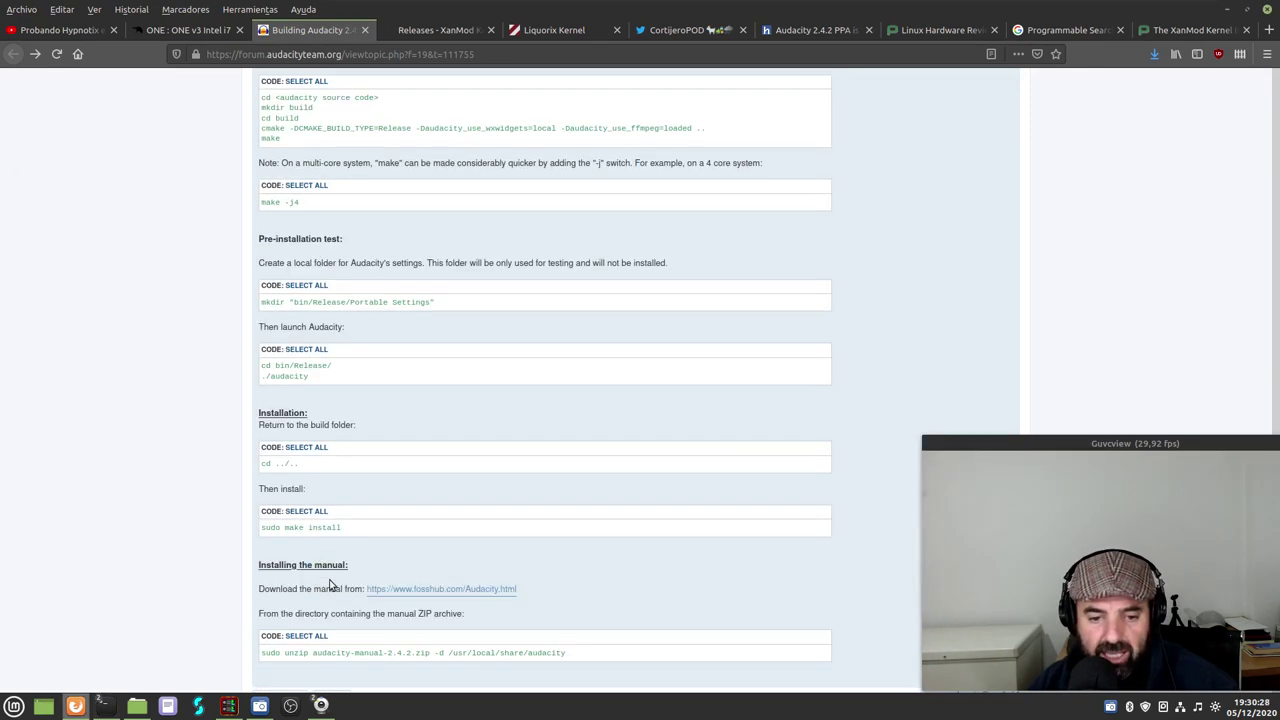
{"action": "left_click_drag", "start_coordinate": [357, 536], "coordinate": [272, 520]}
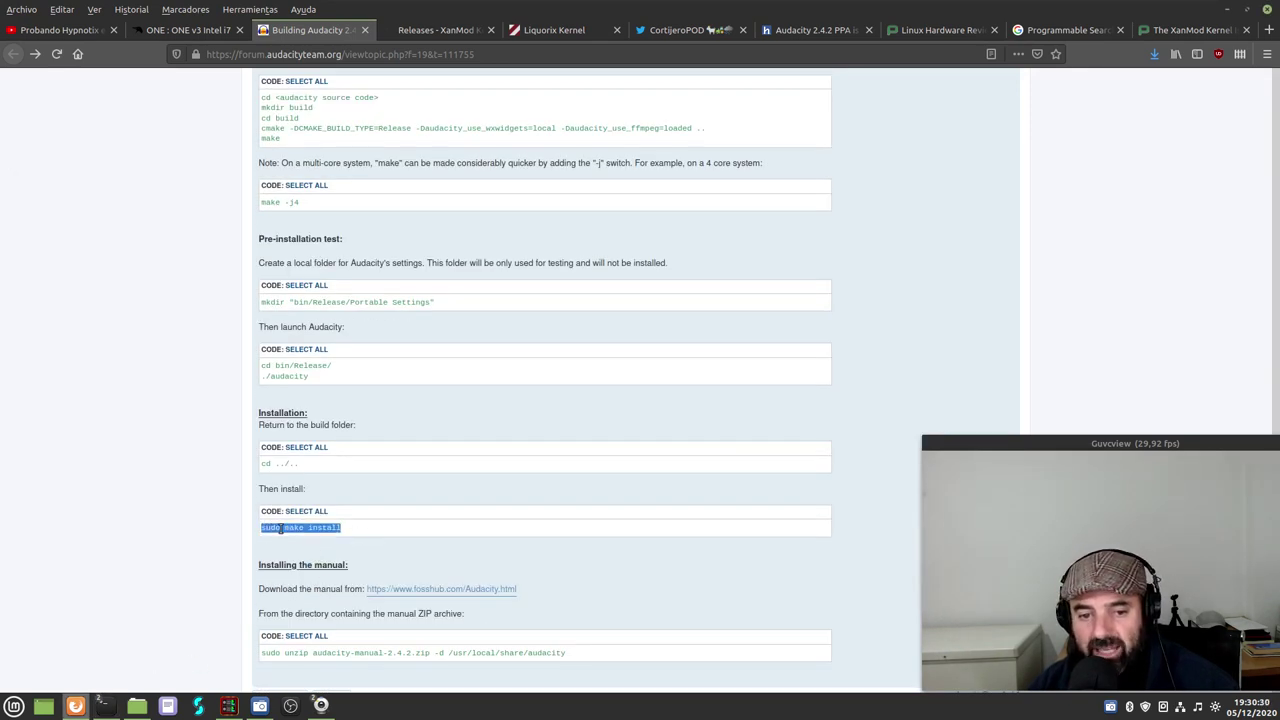
{"action": "right_click", "coordinate": [281, 529]}
{"action": "left_click", "coordinate": [308, 541]}
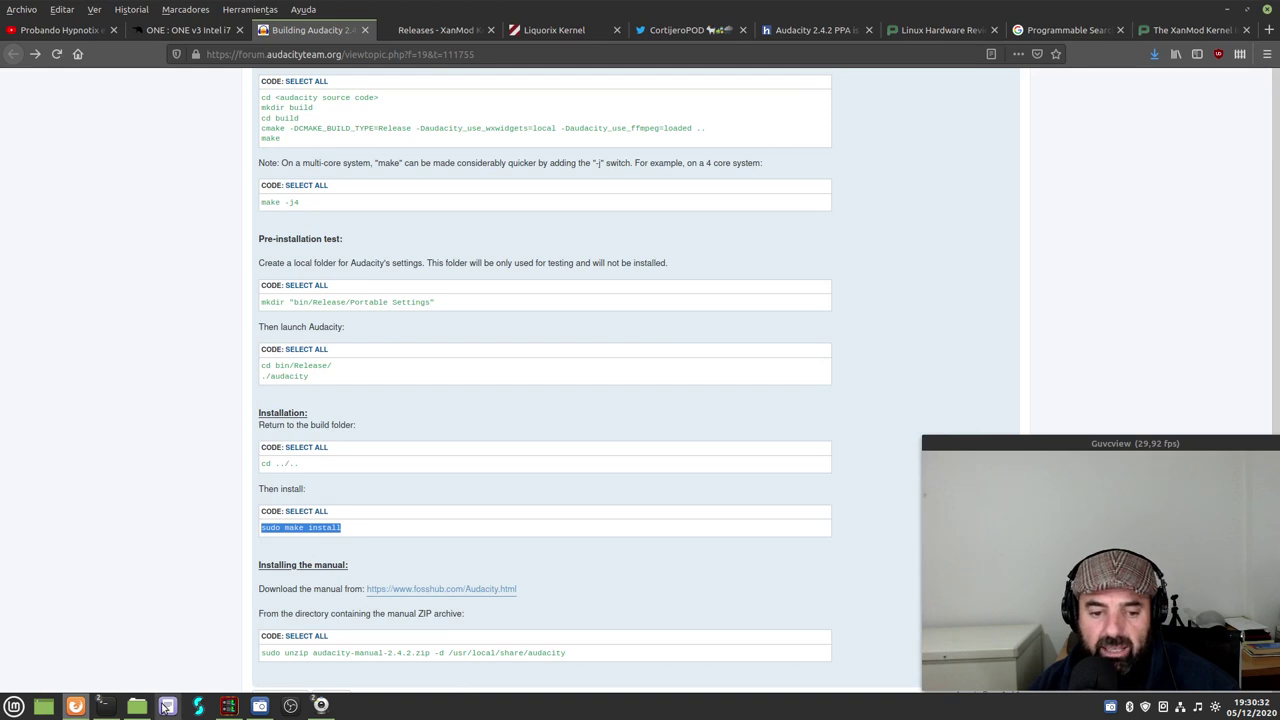
{"action": "left_click", "coordinate": [104, 706]}
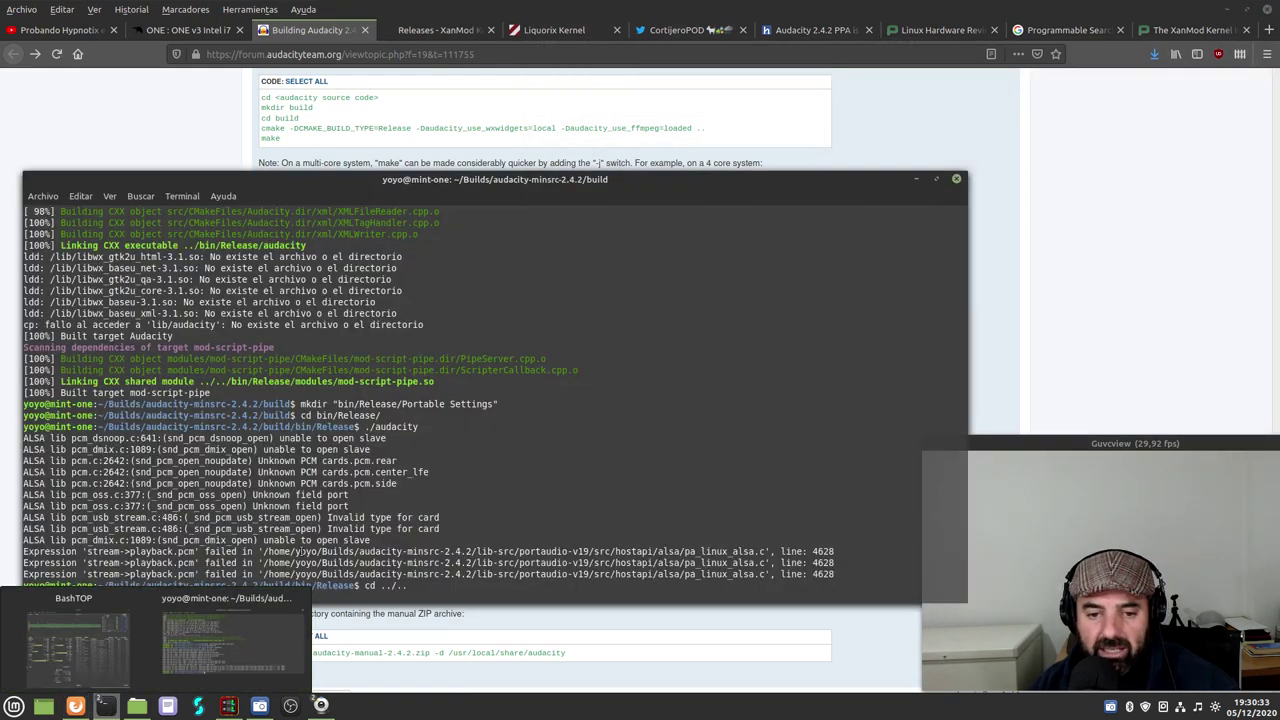
{"action": "right_click", "coordinate": [338, 600]}
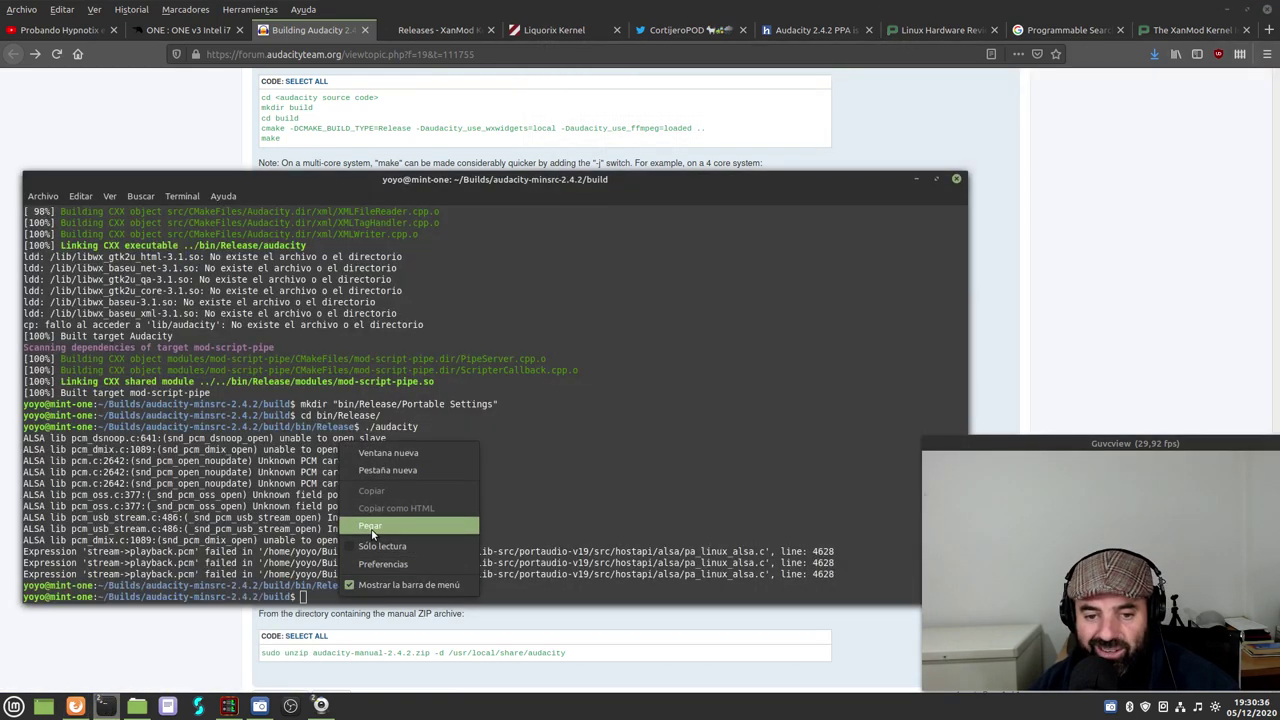
{"action": "left_click", "coordinate": [360, 524]}
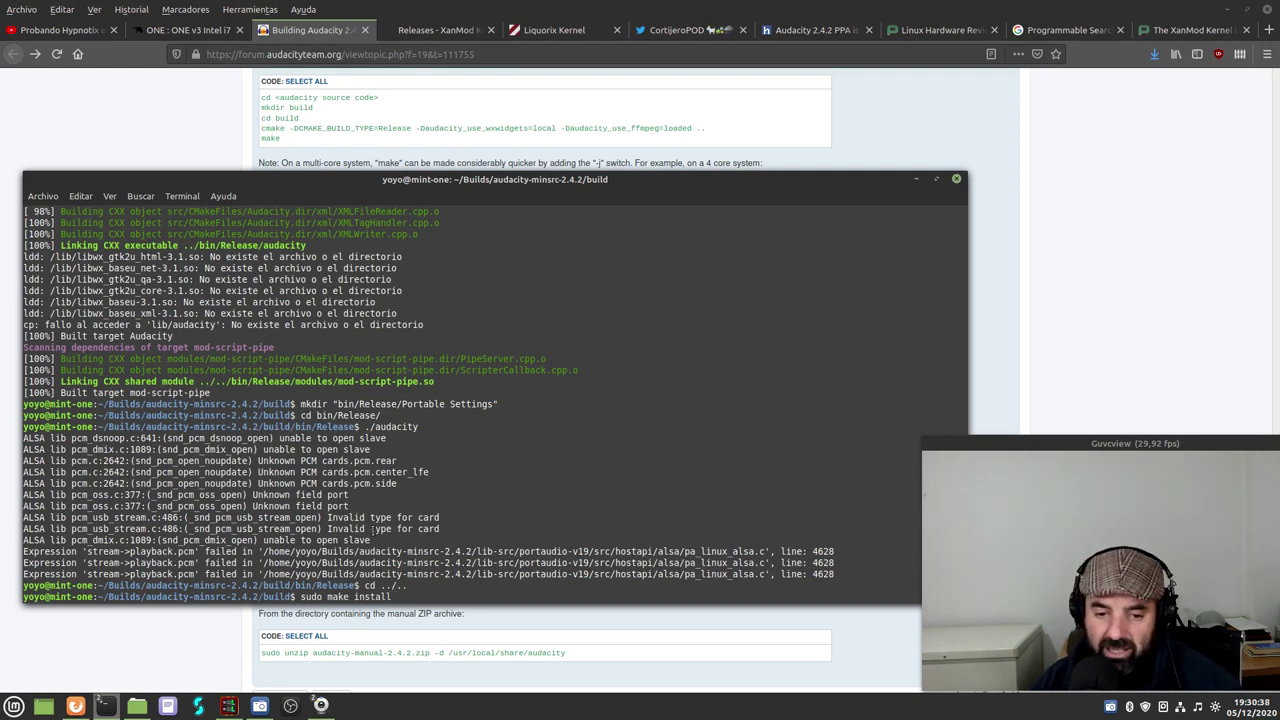
{"action": "key", "text": "Return"}
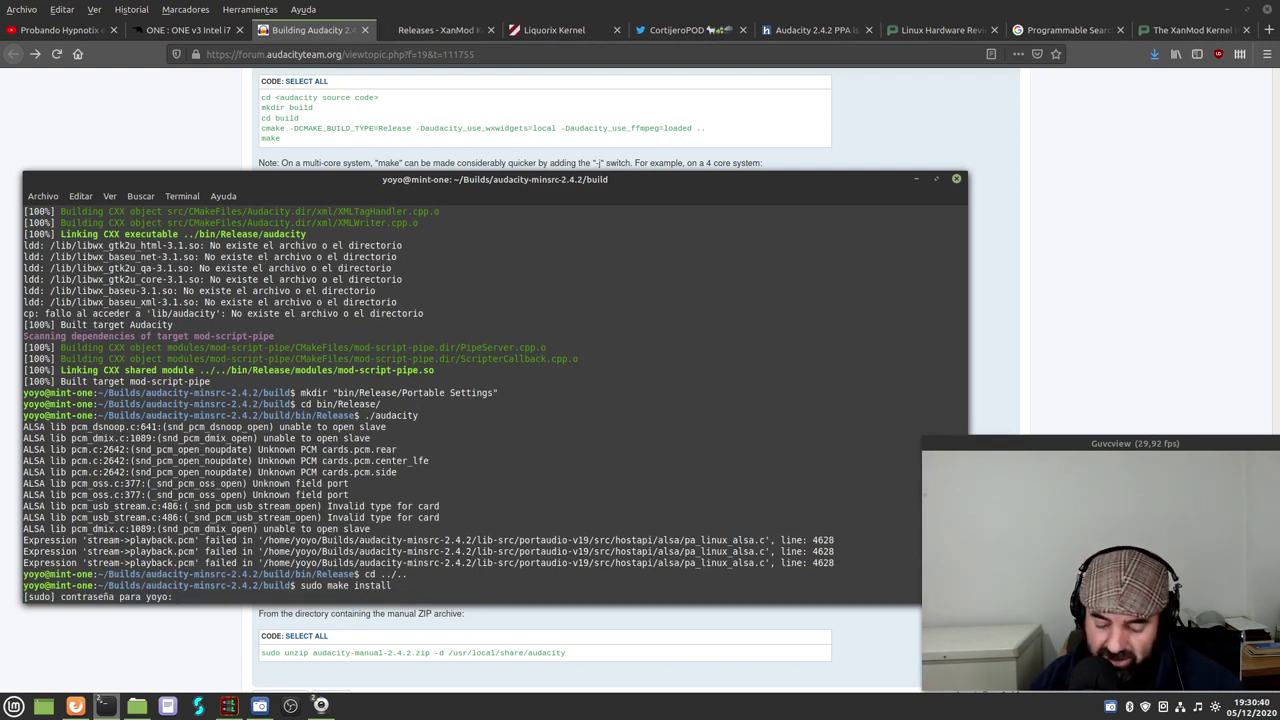
{"action": "type", "text": "******"}
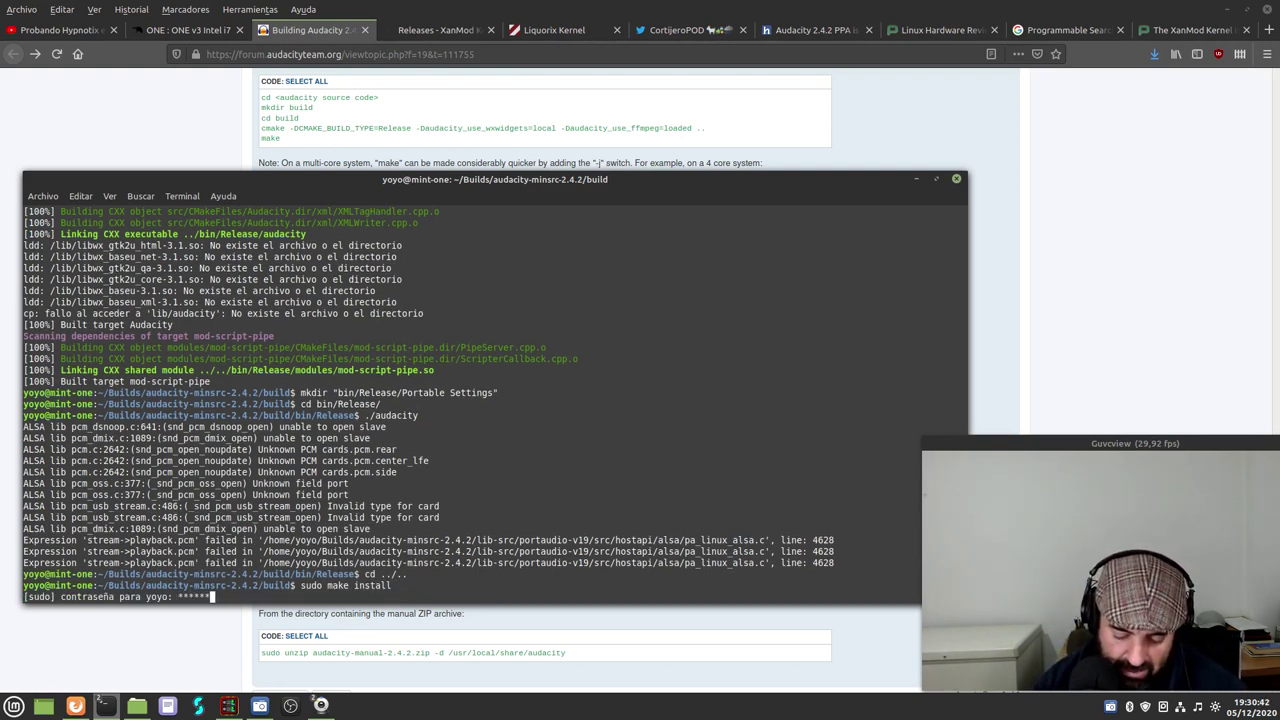
{"action": "key", "text": "Return"}
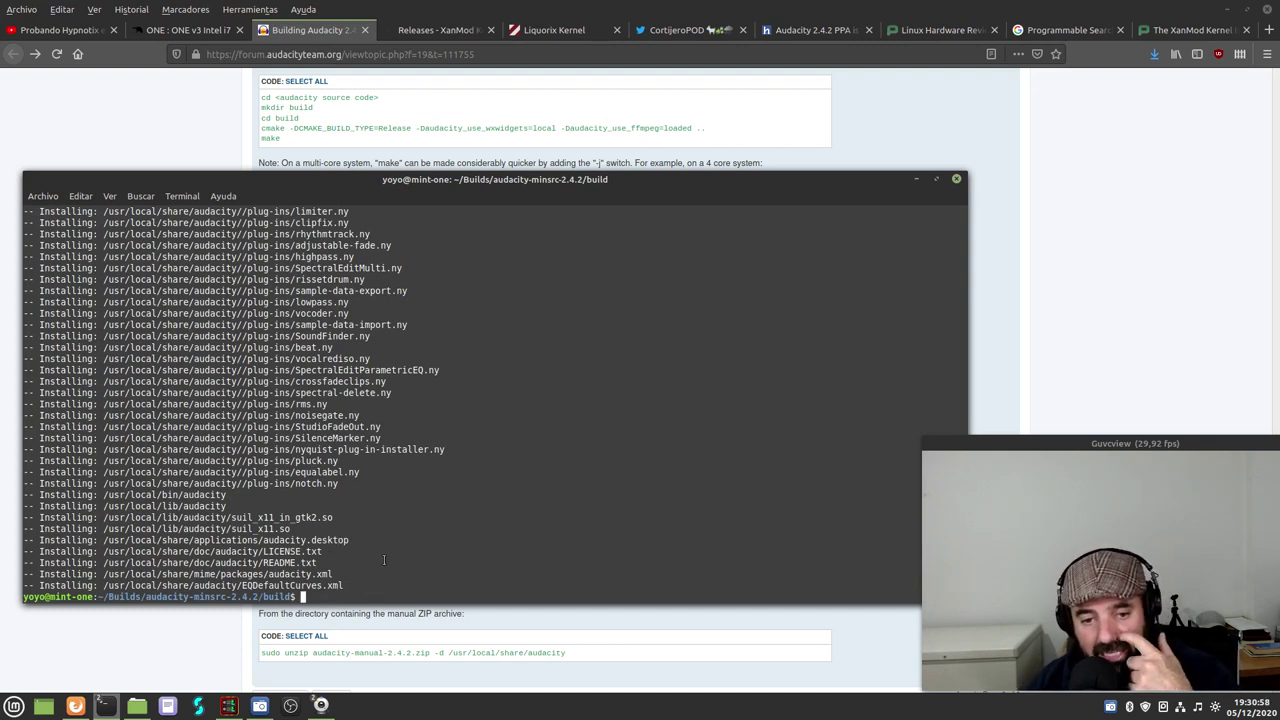
- Review the guide's section on installing the manual, minimise the browser and bring the terminal into focus
{"action": "left_click", "coordinate": [186, 607]}
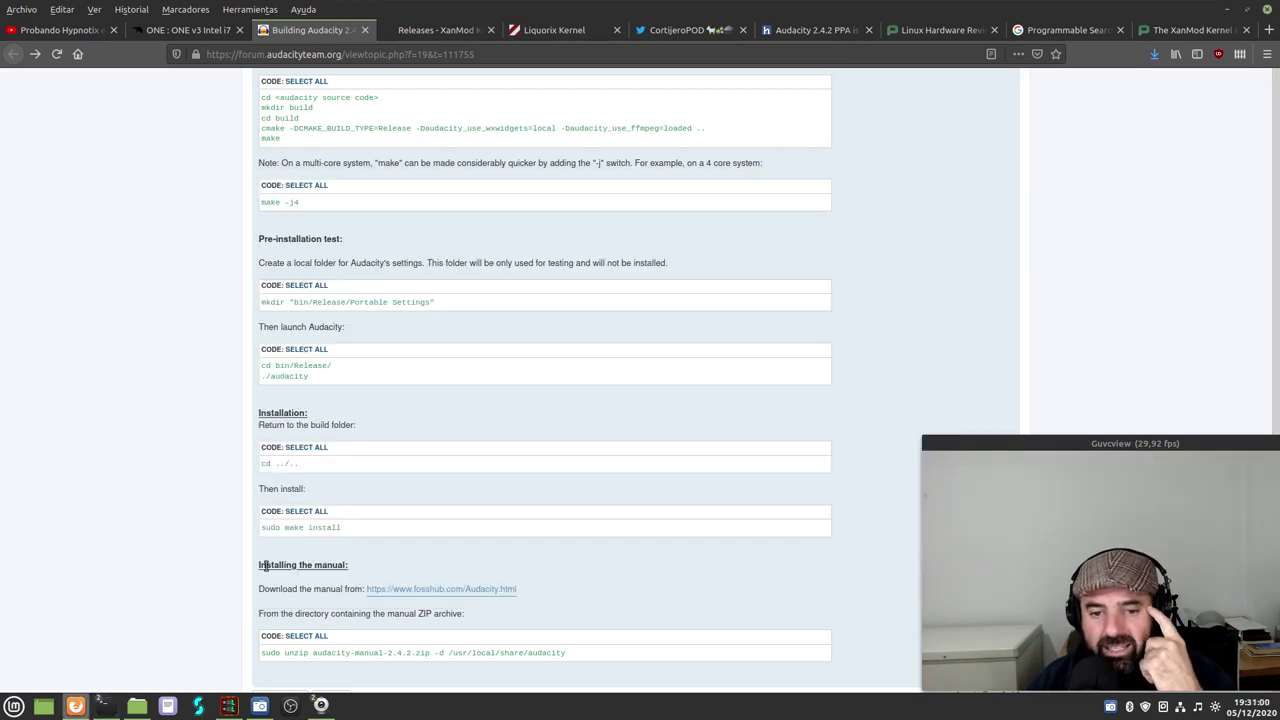
{"action": "scroll", "coordinate": [286, 563], "scroll_direction": "down", "scroll_amount": 2}
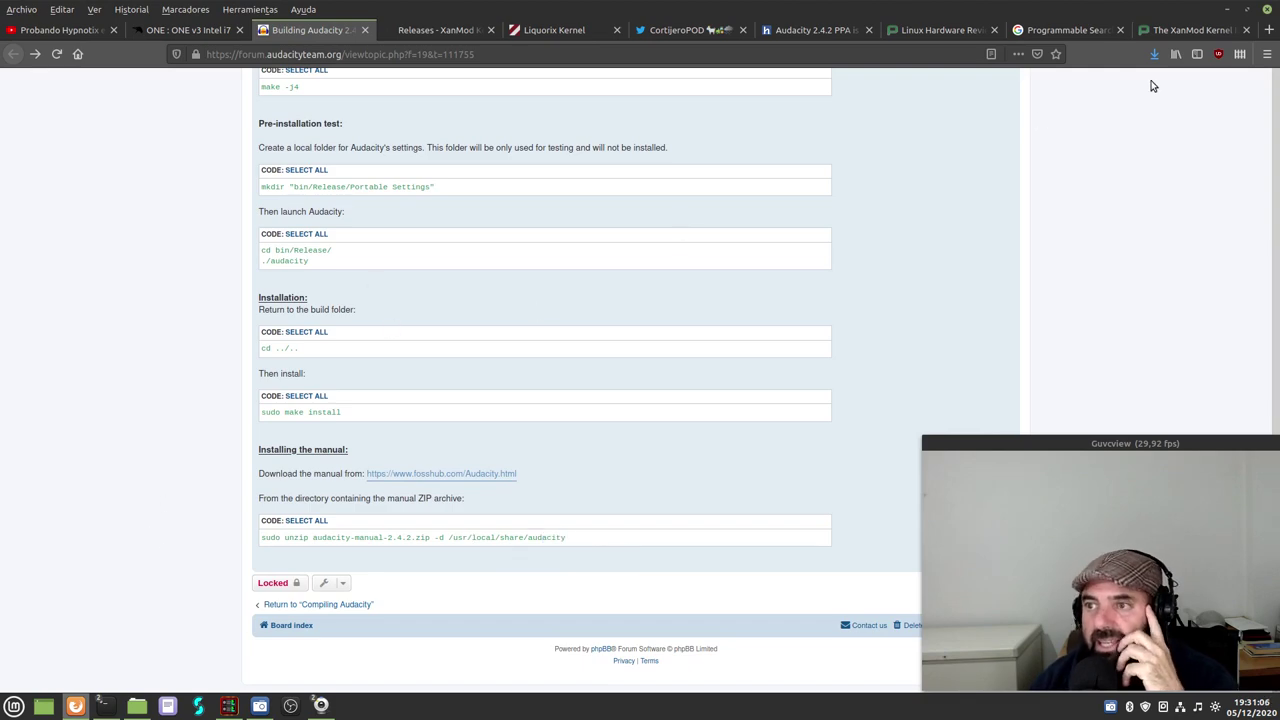
{"action": "left_click", "coordinate": [1226, 12]}
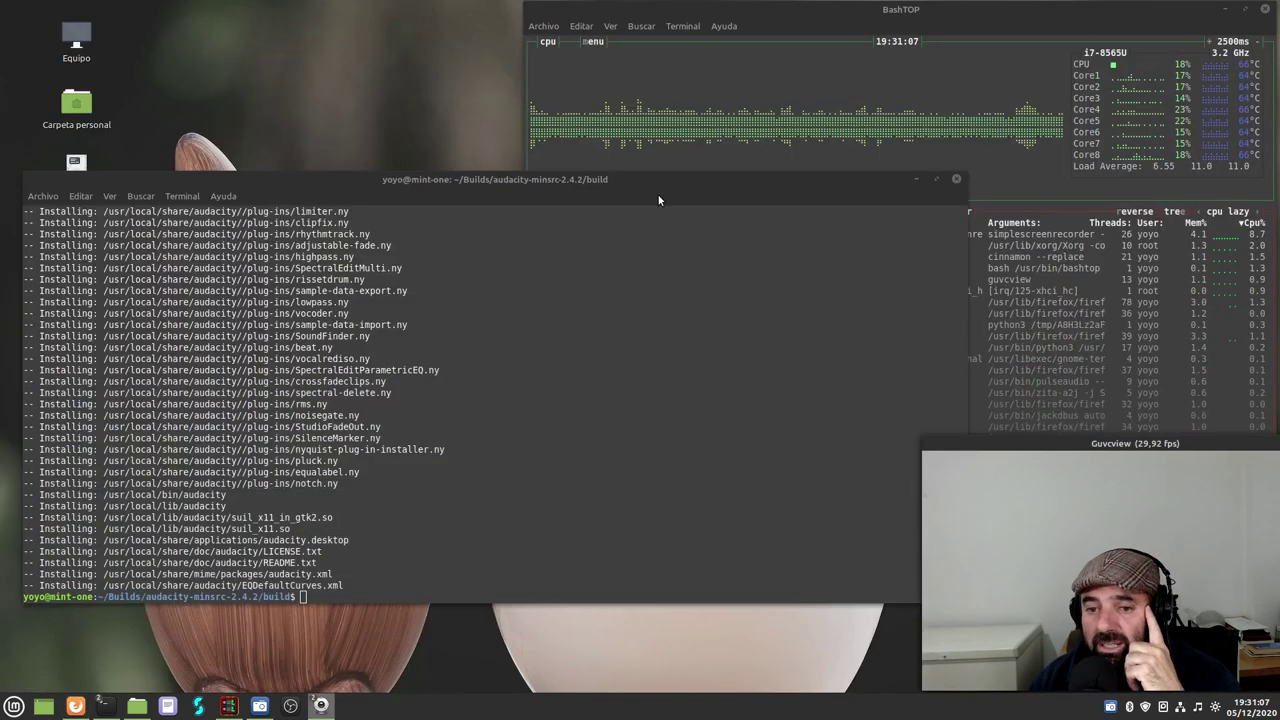
{"action": "left_click", "coordinate": [607, 185]}
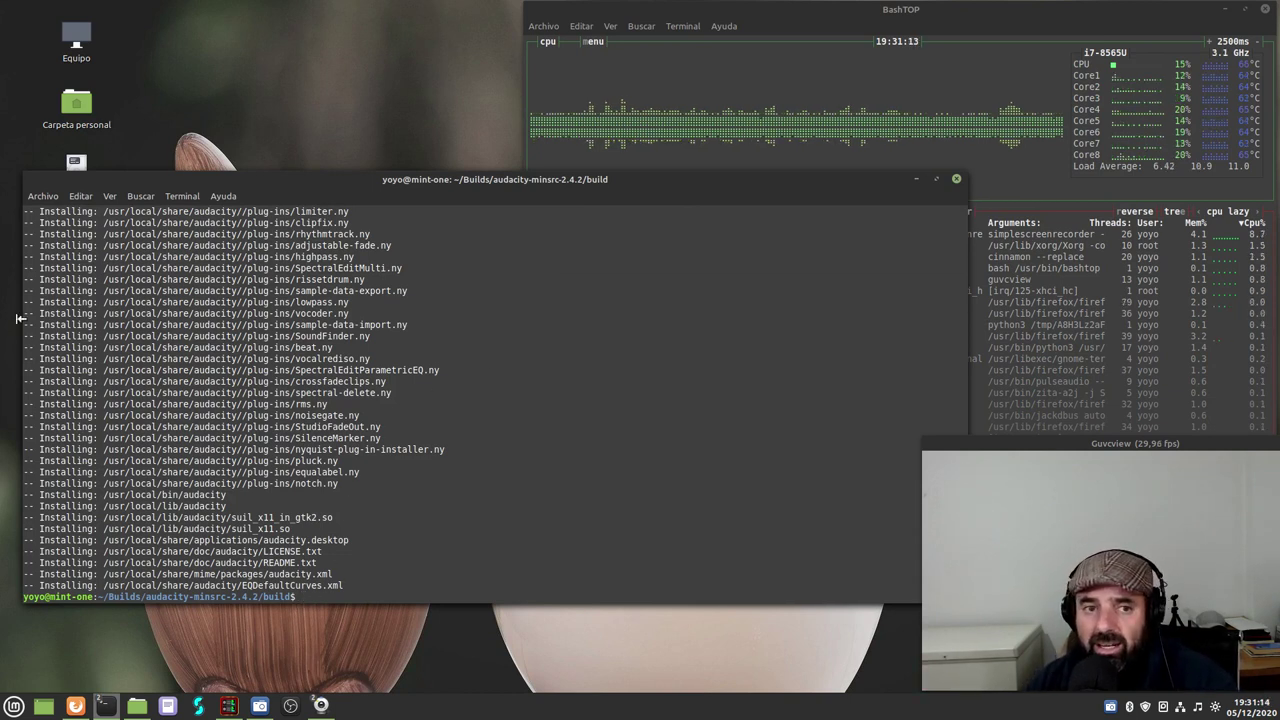
- Switch to the file manager and open the audacity-minsrc-2.4.2 folder inside Builds, starting from the home folder
{"action": "left_click", "coordinate": [137, 706]}
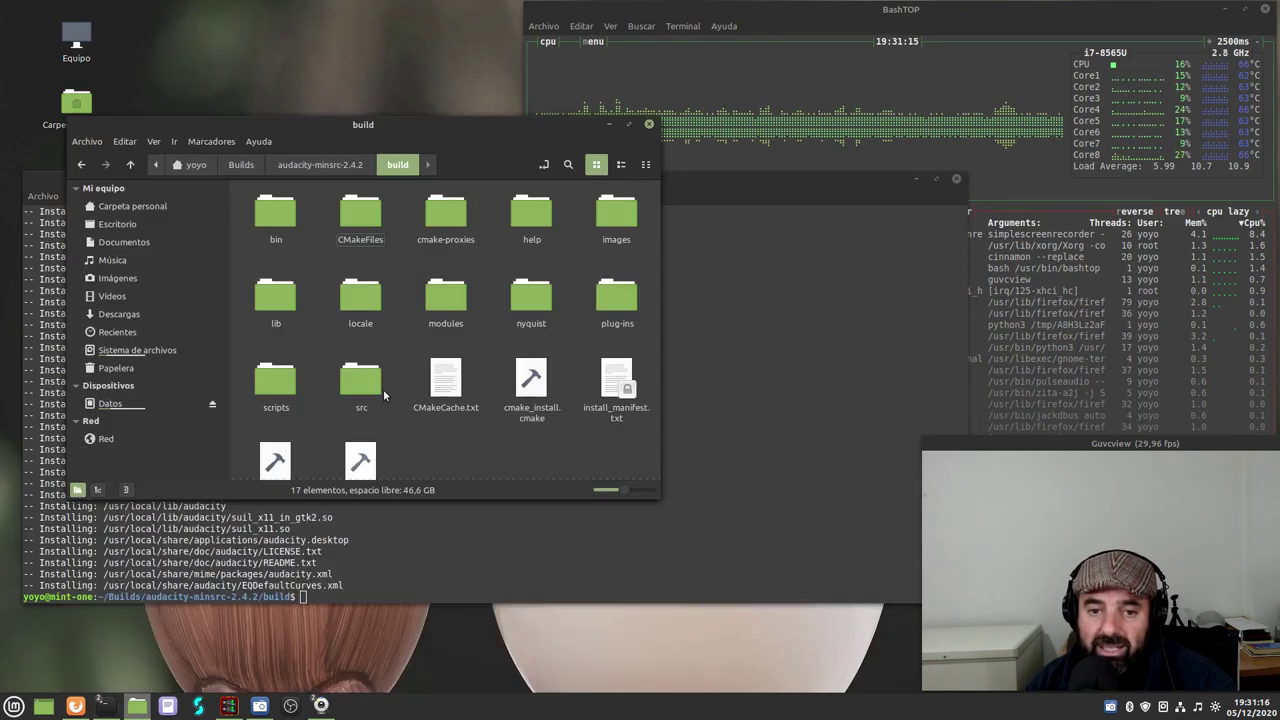
{"action": "left_click", "coordinate": [195, 164]}
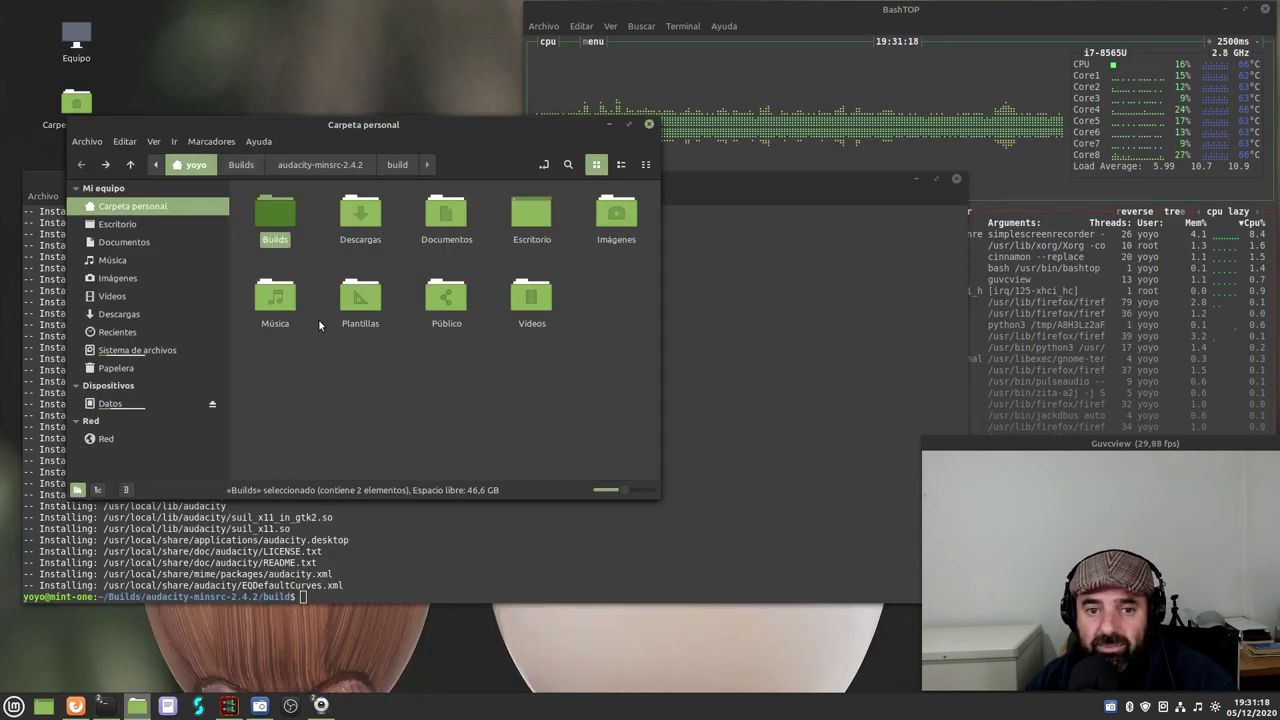
{"action": "double_click", "coordinate": [275, 229]}
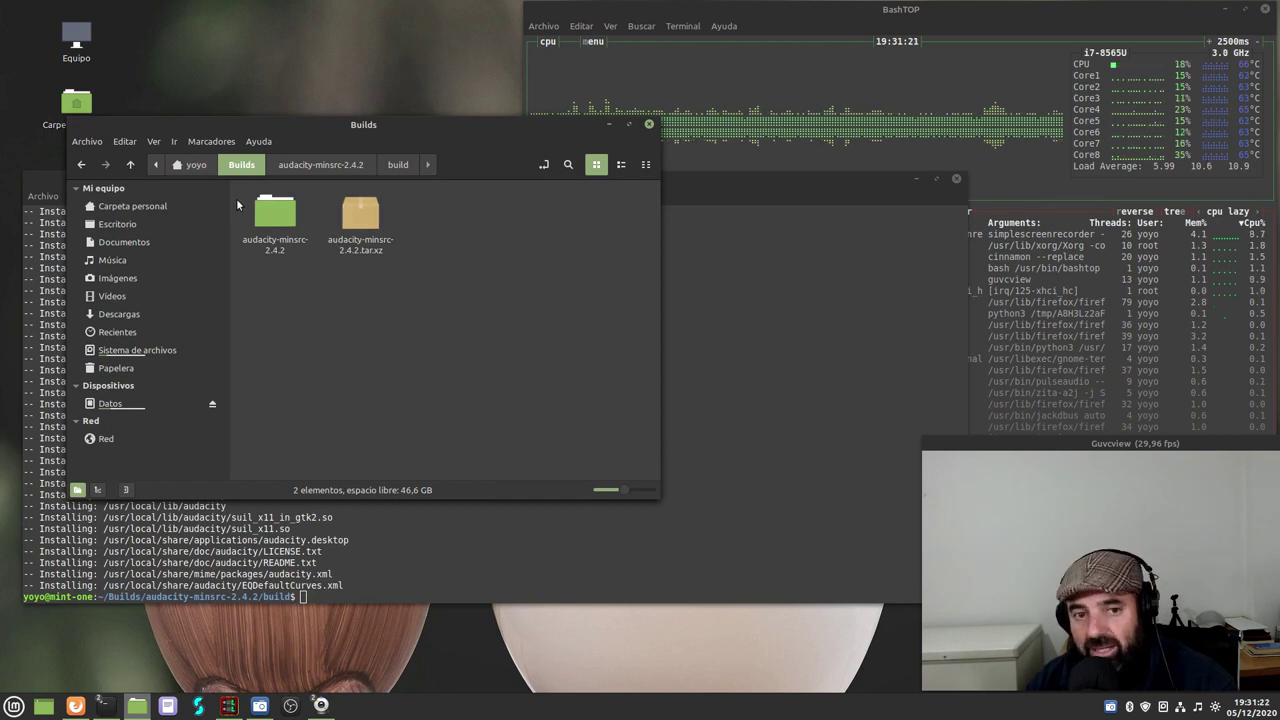
{"action": "double_click", "coordinate": [255, 219]}
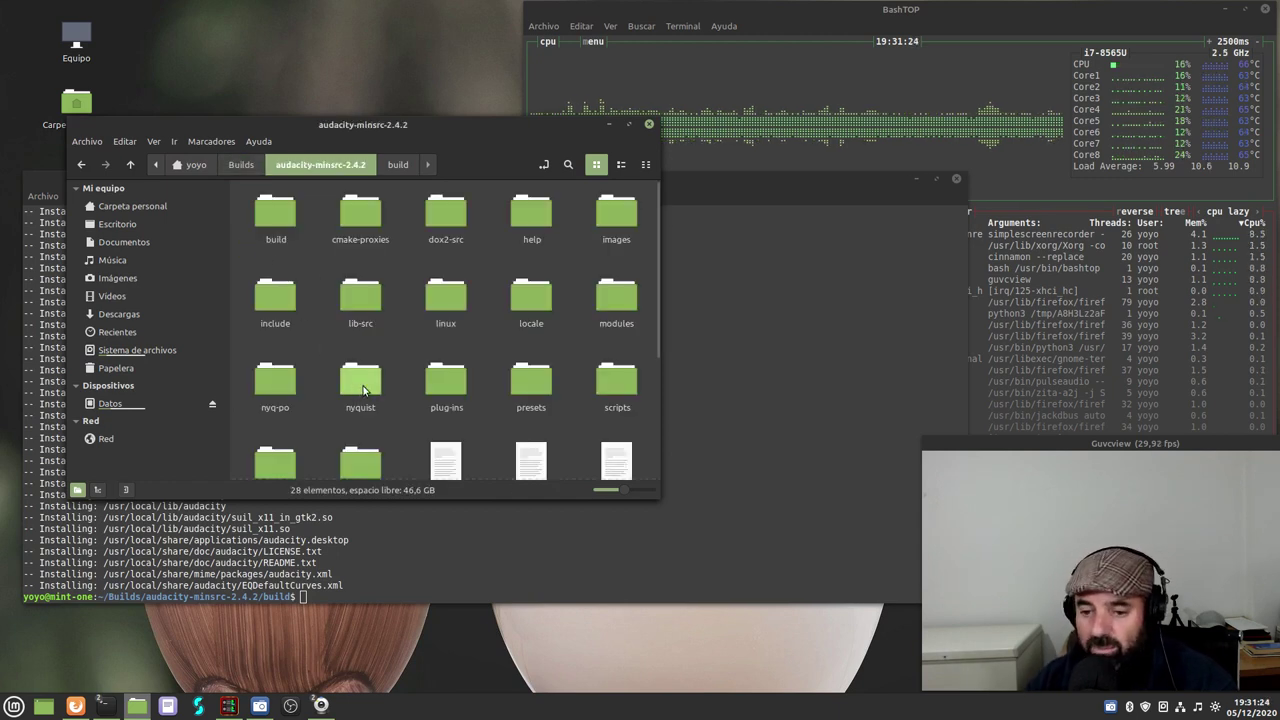
- Enlarge the file manager window and check the total size of the audacity-minsrc-2.4.2 folder in Builds through its properties
{"action": "left_click_drag", "start_coordinate": [660, 497], "coordinate": [857, 652]}
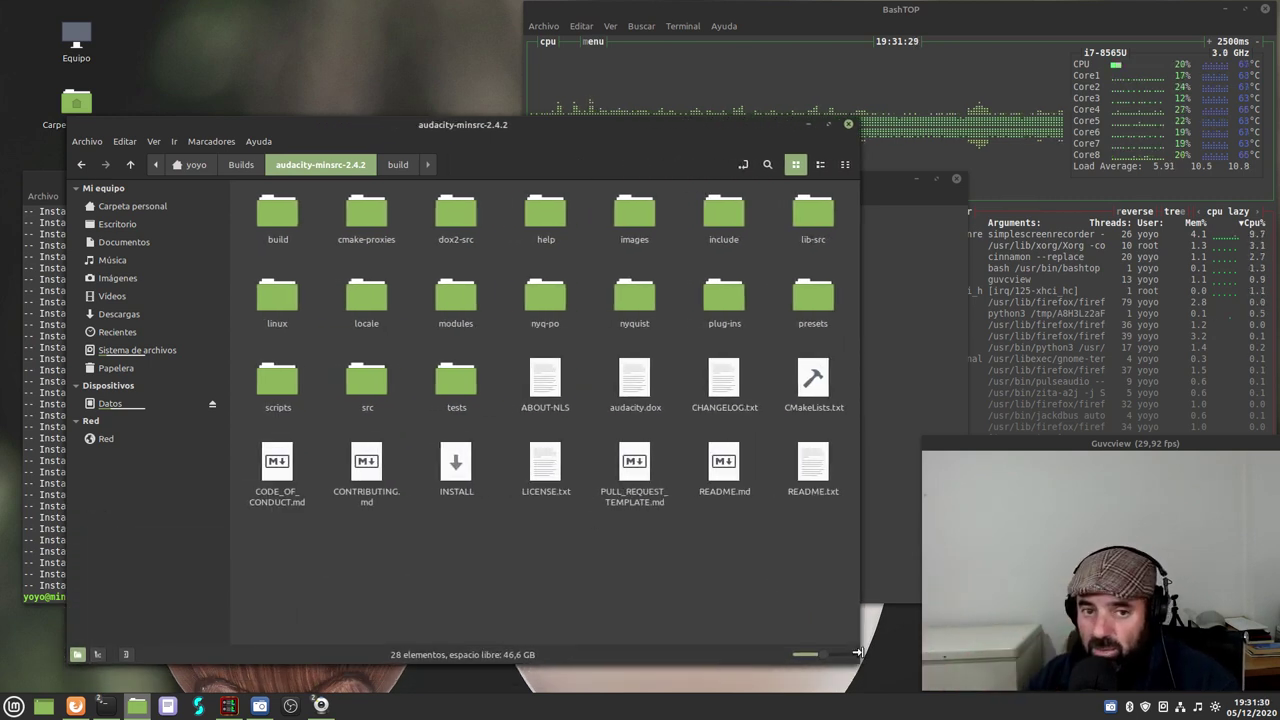
{"action": "left_click", "coordinate": [239, 166]}
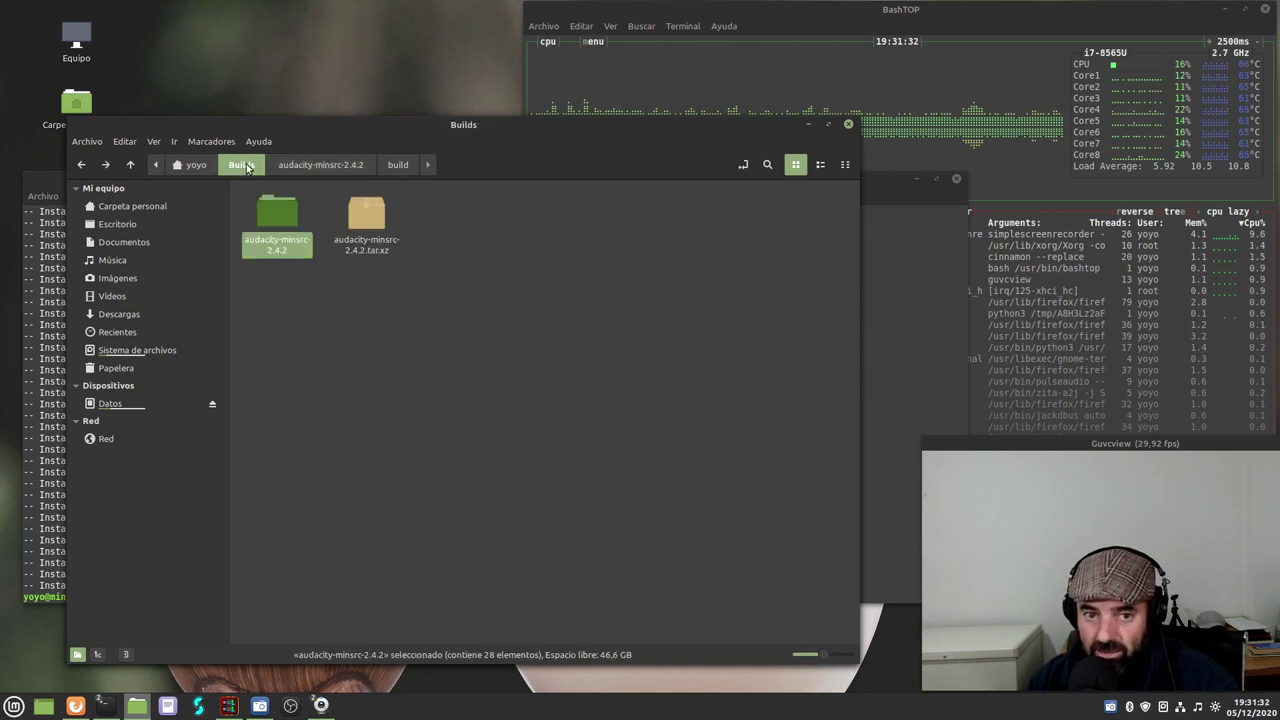
{"action": "right_click", "coordinate": [273, 218]}
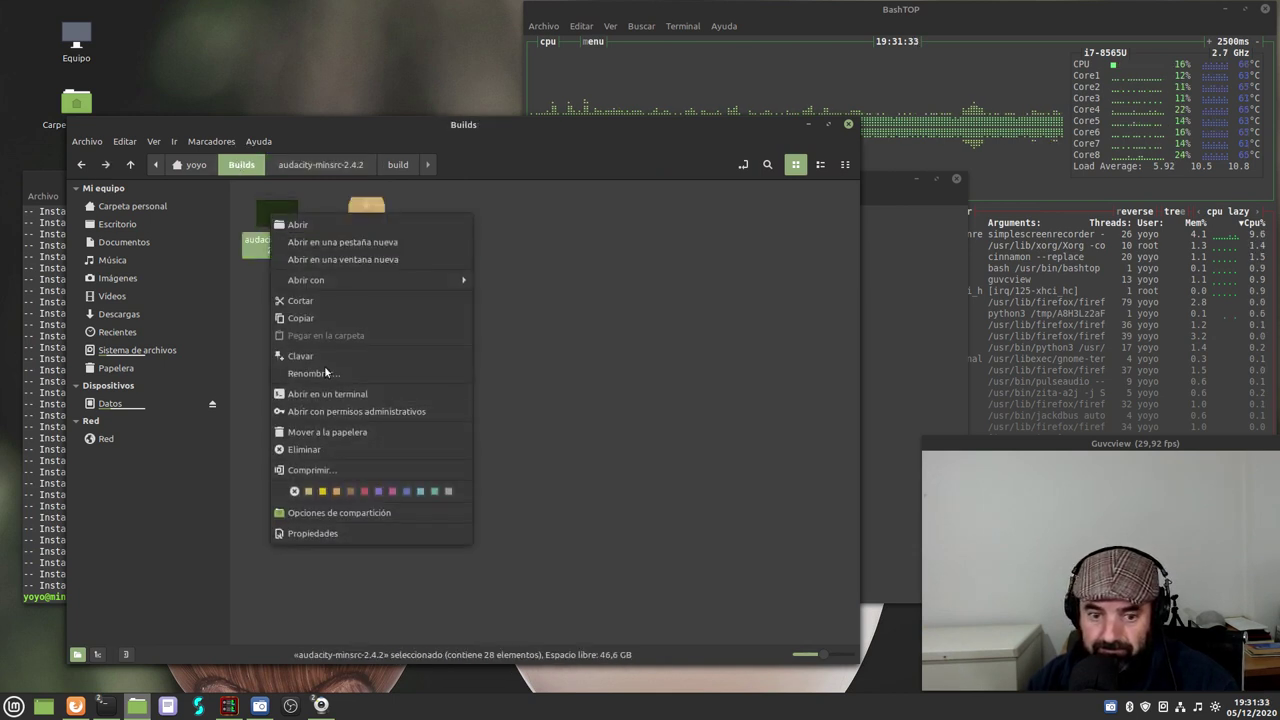
{"action": "left_click", "coordinate": [305, 533]}
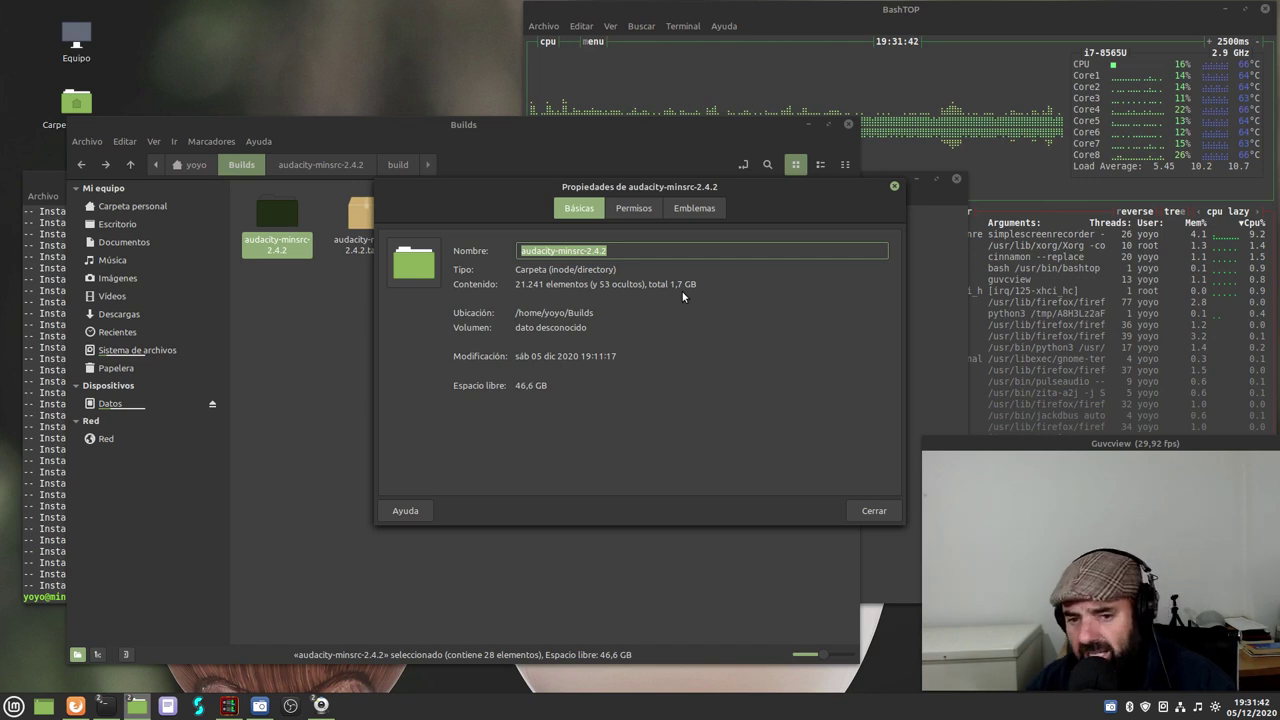
{"action": "left_click", "coordinate": [709, 354]}
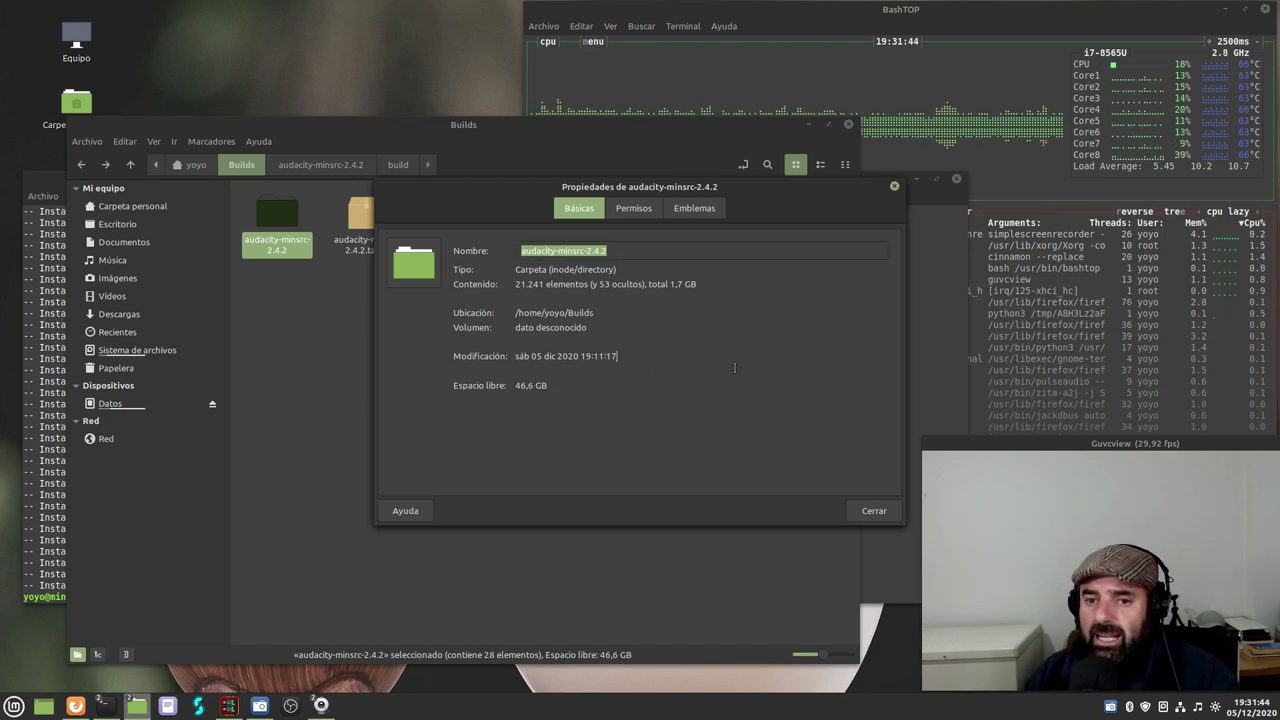
{"action": "left_click", "coordinate": [886, 518]}
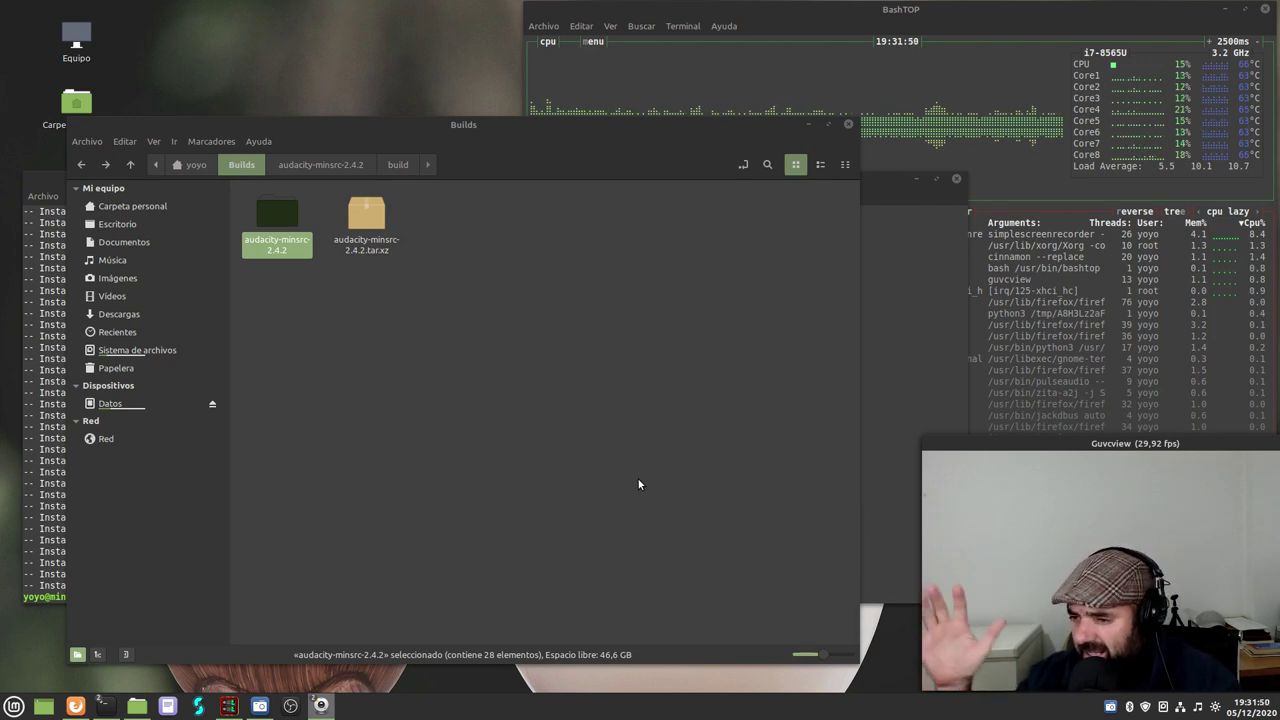
{"action": "left_click", "coordinate": [458, 445]}
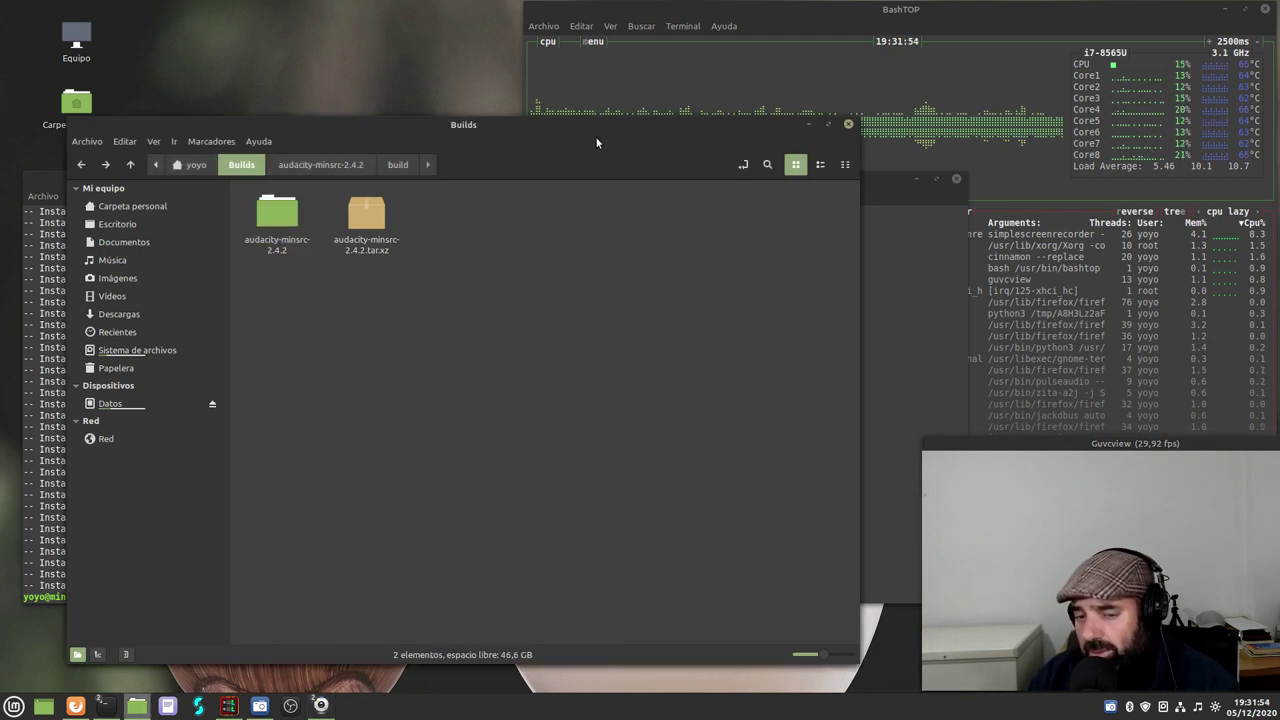
- Check the size of the audacity-minsrc-2.4.2.tar.xz archive, close the file manager and return to the build terminal
{"action": "left_click_drag", "start_coordinate": [597, 139], "coordinate": [603, 139]}
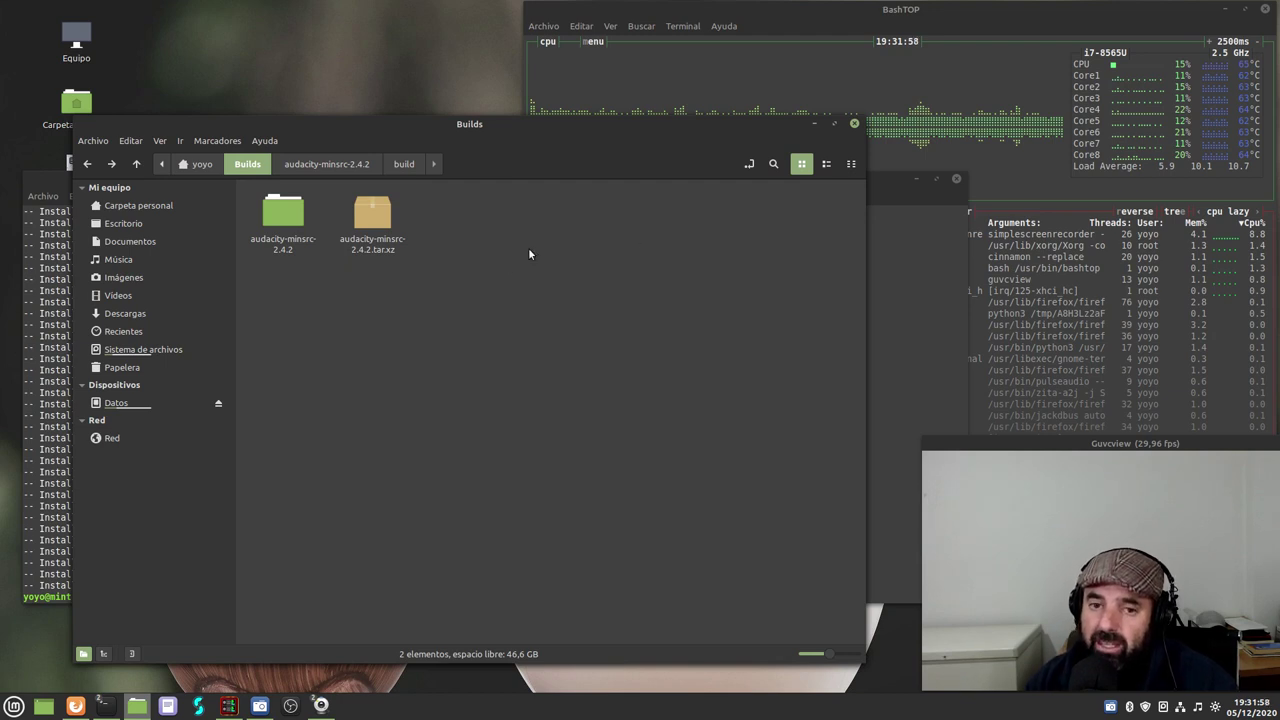
{"action": "left_click", "coordinate": [353, 225]}
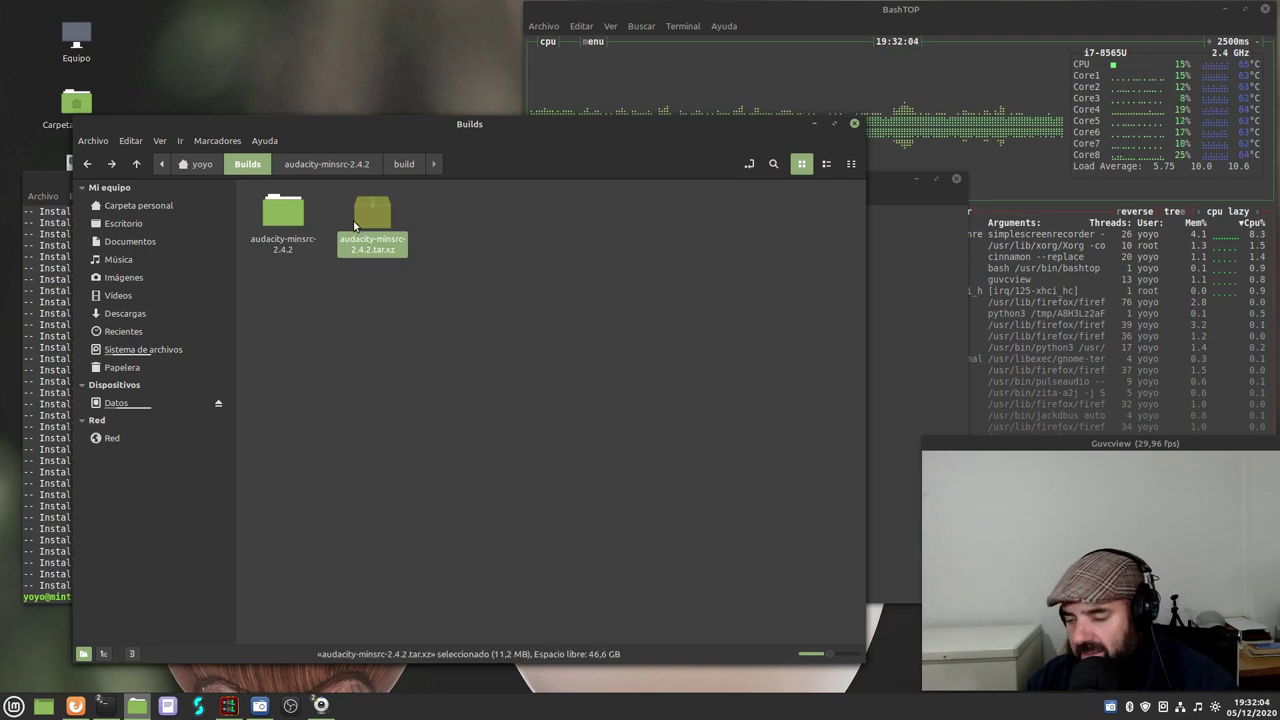
{"action": "left_click", "coordinate": [854, 124]}
{"action": "left_click", "coordinate": [490, 375]}
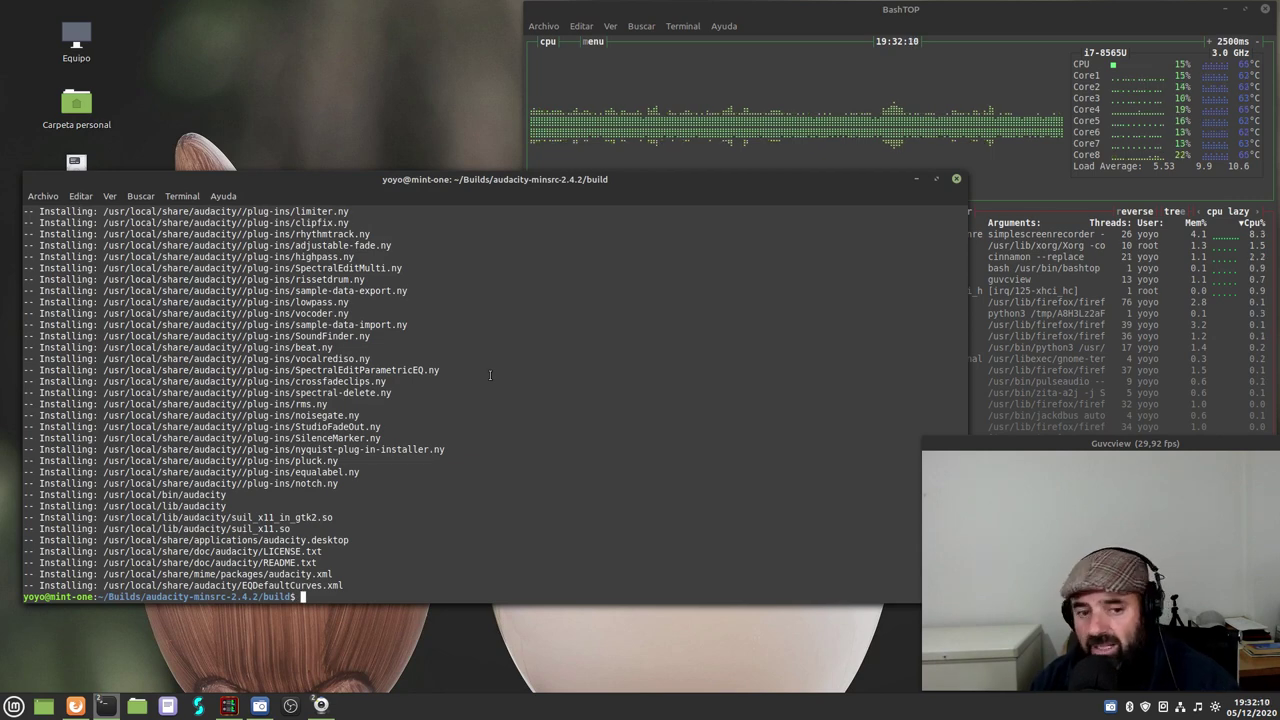
- Switch to the browser and examine the processor, RAM and M.2 SSD options on the Slimbook ONE v3 Intel i7 page
{"action": "left_click", "coordinate": [75, 706]}
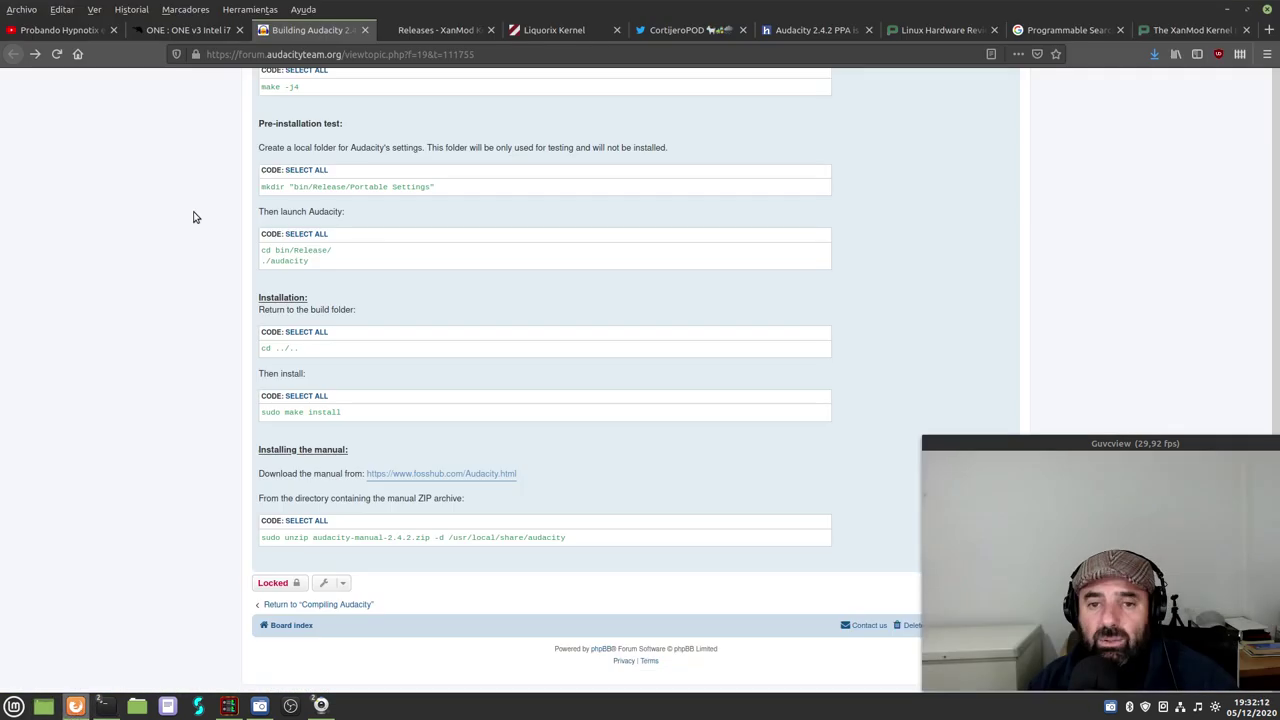
{"action": "left_click", "coordinate": [185, 9]}
{"action": "left_click", "coordinate": [43, 171]}
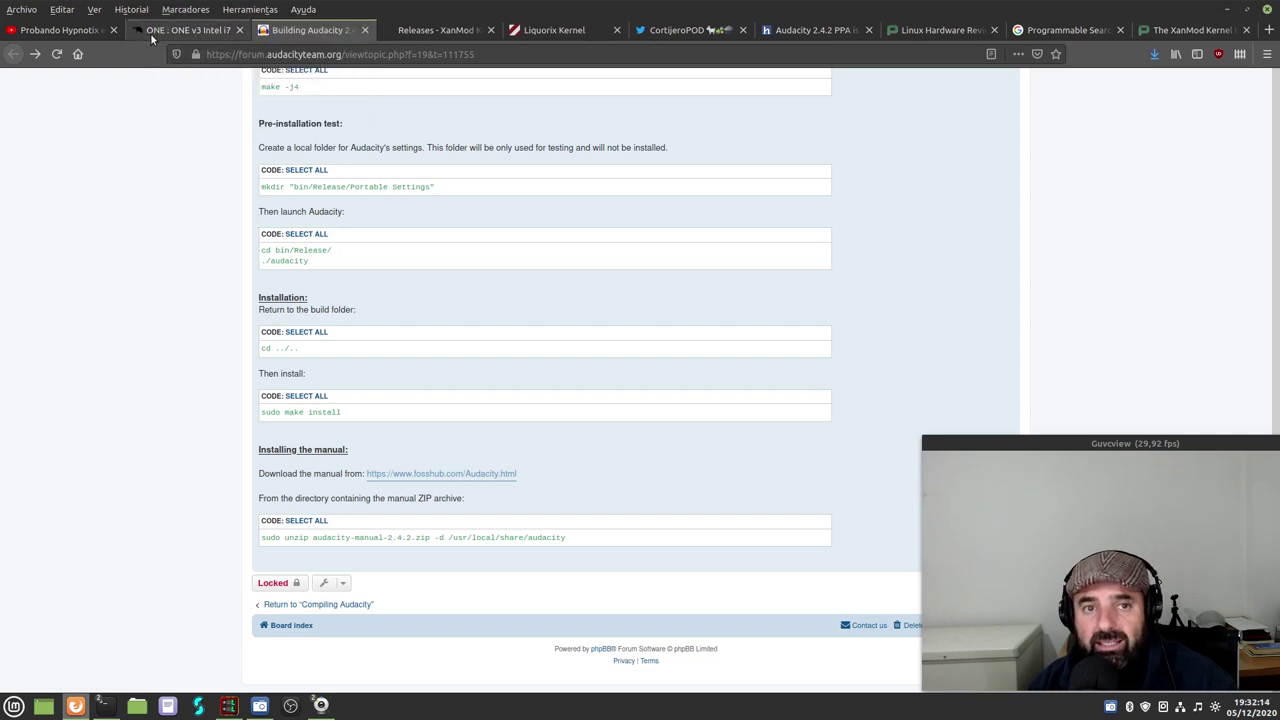
{"action": "left_click", "coordinate": [151, 32]}
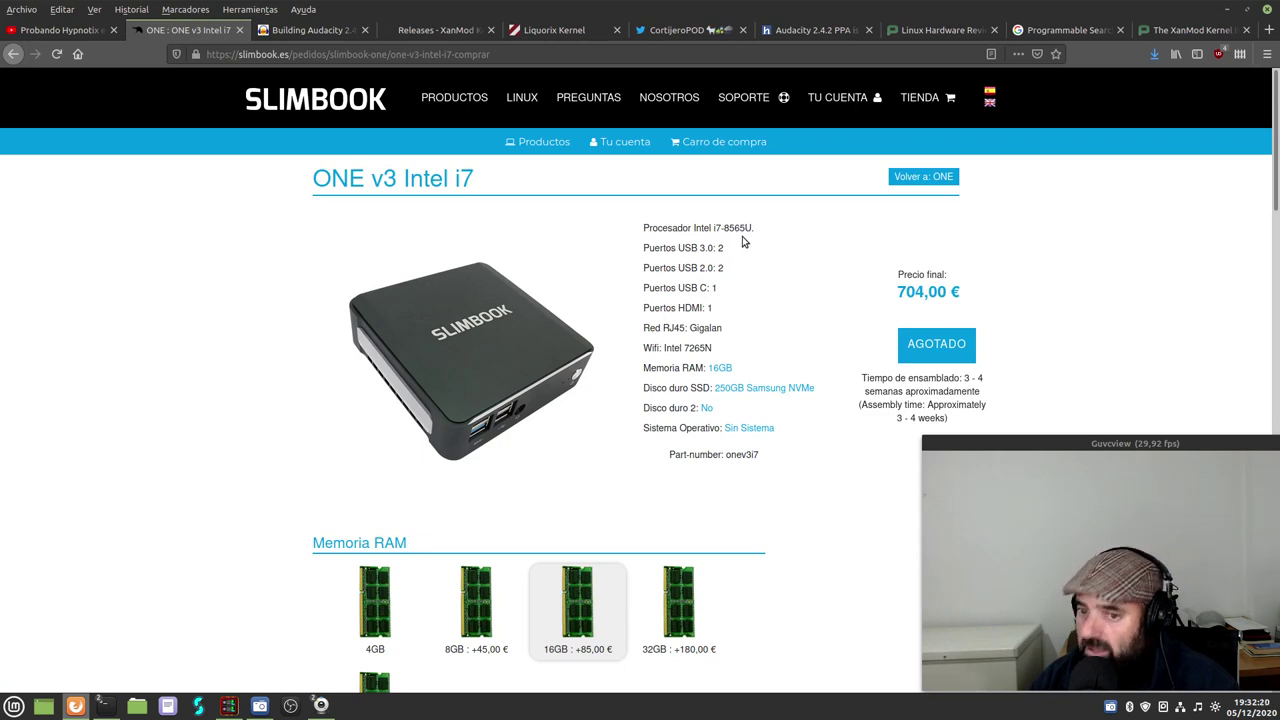
{"action": "scroll", "coordinate": [737, 244], "scroll_direction": "down", "scroll_amount": 1}
{"action": "scroll", "coordinate": [737, 244], "scroll_direction": "down", "scroll_amount": 2}
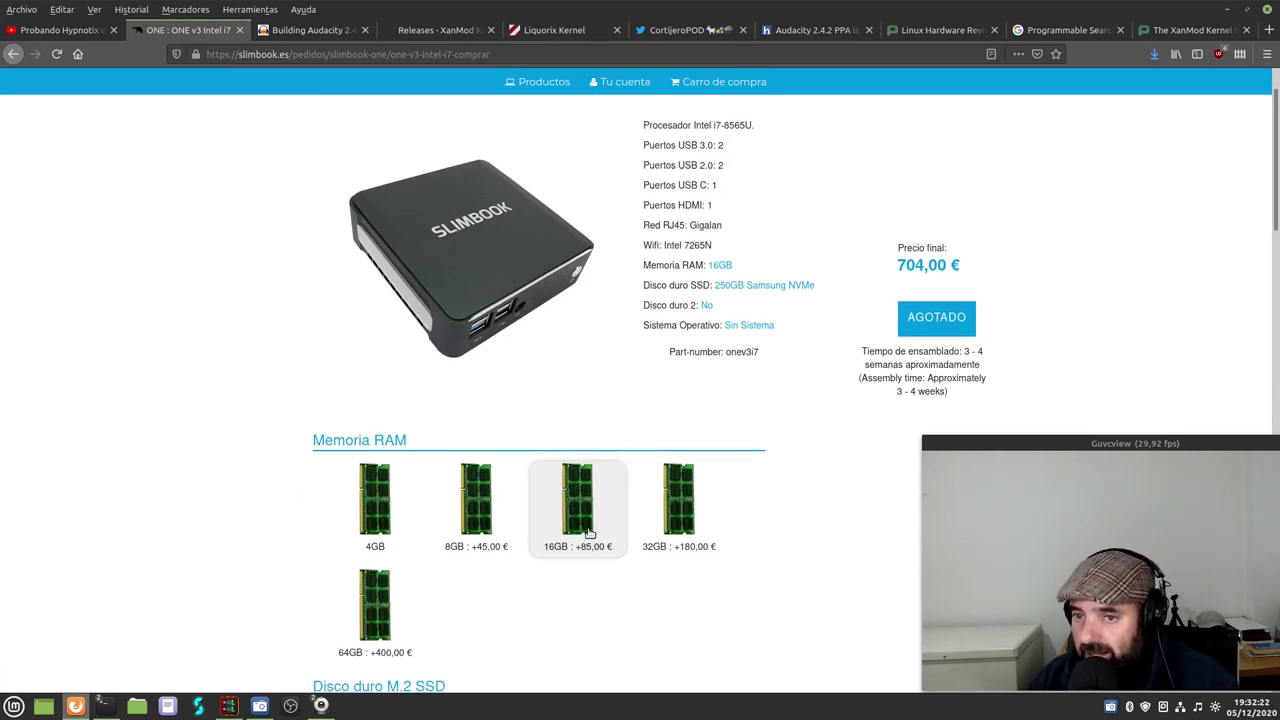
{"action": "scroll", "coordinate": [503, 523], "scroll_direction": "down", "scroll_amount": 3}
{"action": "scroll", "coordinate": [470, 560], "scroll_direction": "down", "scroll_amount": 2}
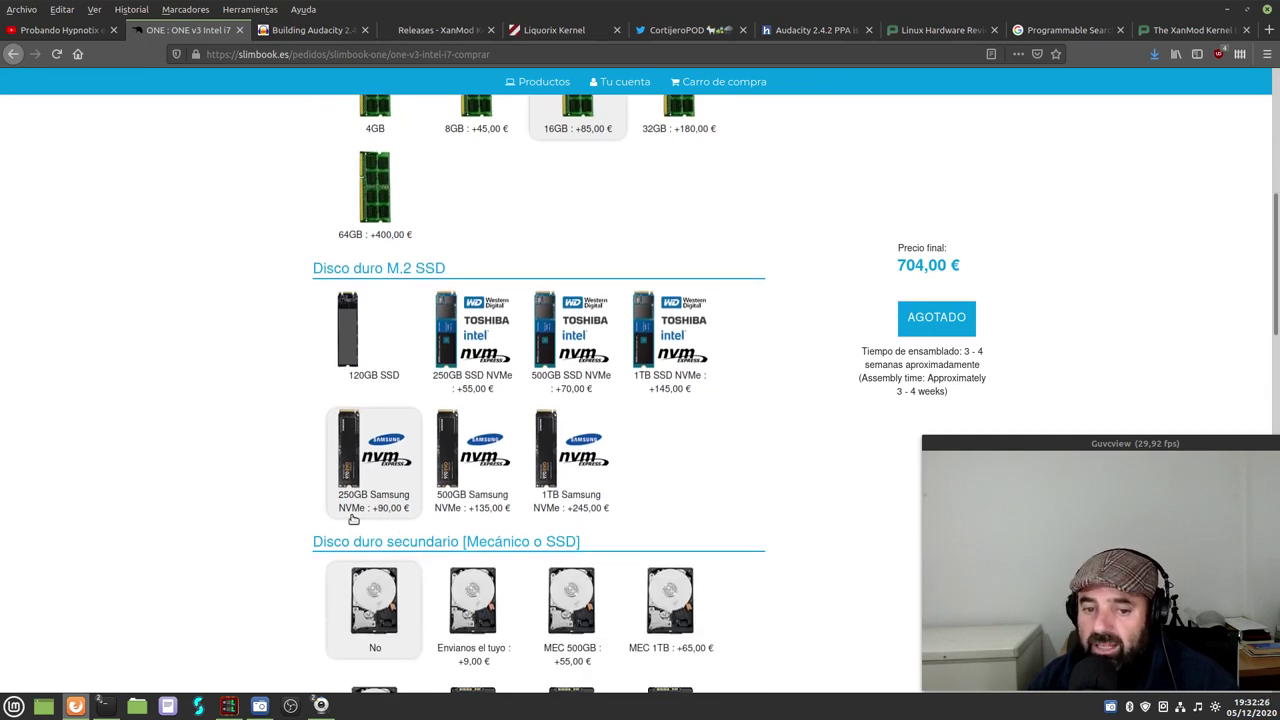
{"action": "scroll", "coordinate": [204, 455], "scroll_direction": "up", "scroll_amount": 5}
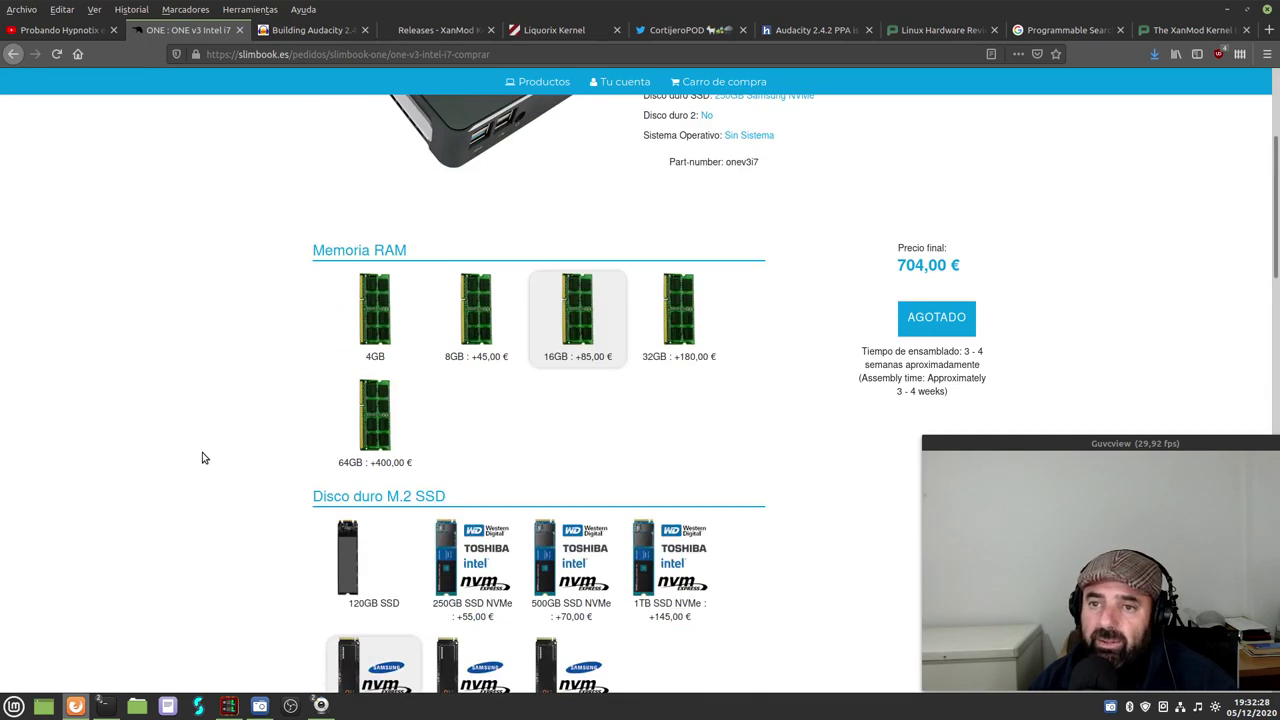
{"action": "scroll", "coordinate": [251, 429], "scroll_direction": "down", "scroll_amount": 4}
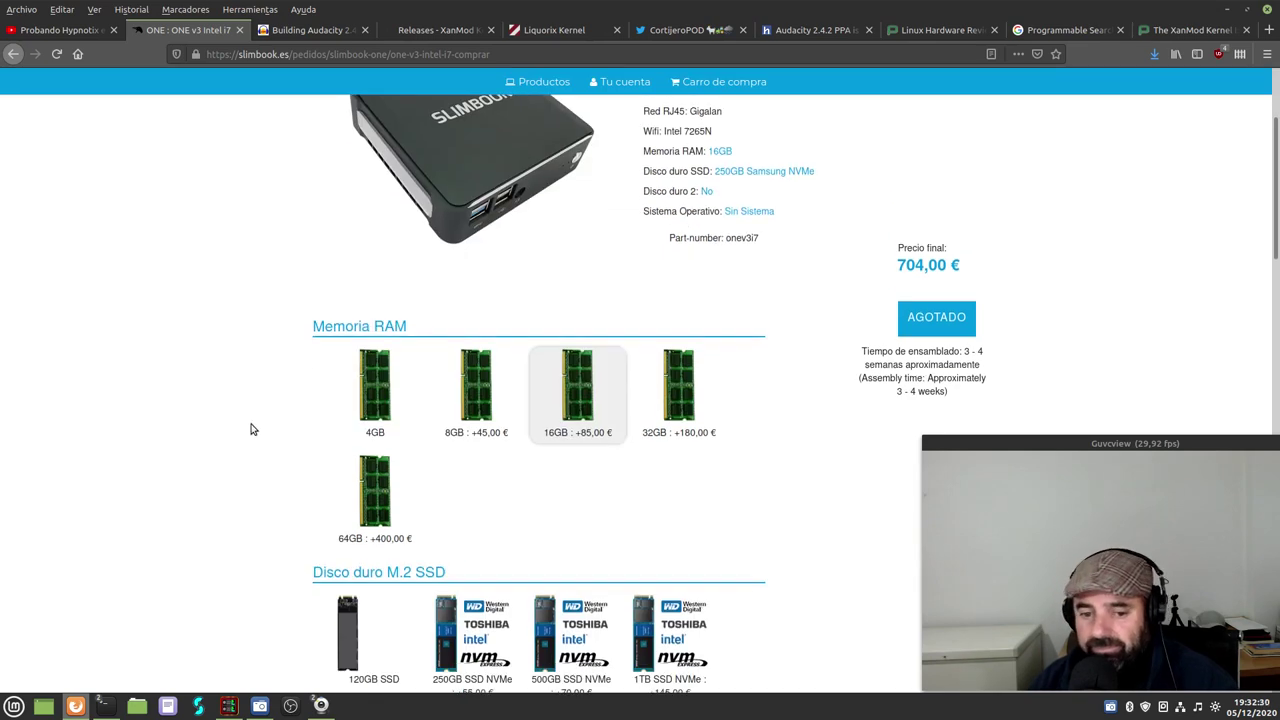
{"action": "scroll", "coordinate": [251, 429], "scroll_direction": "up", "scroll_amount": 4}
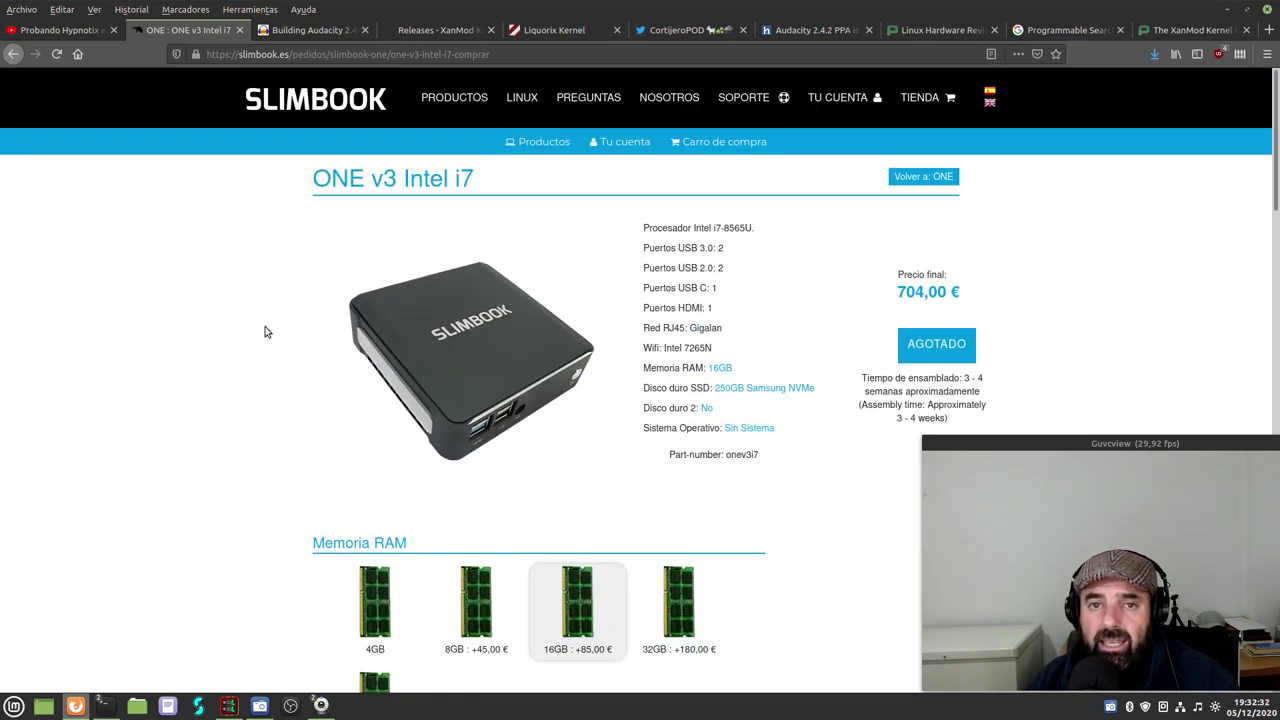
- Examine the main features and the list of available kernel versions on the XanMod site
{"action": "left_click", "coordinate": [414, 34]}
{"action": "scroll", "coordinate": [158, 451], "scroll_direction": "down", "scroll_amount": 5}
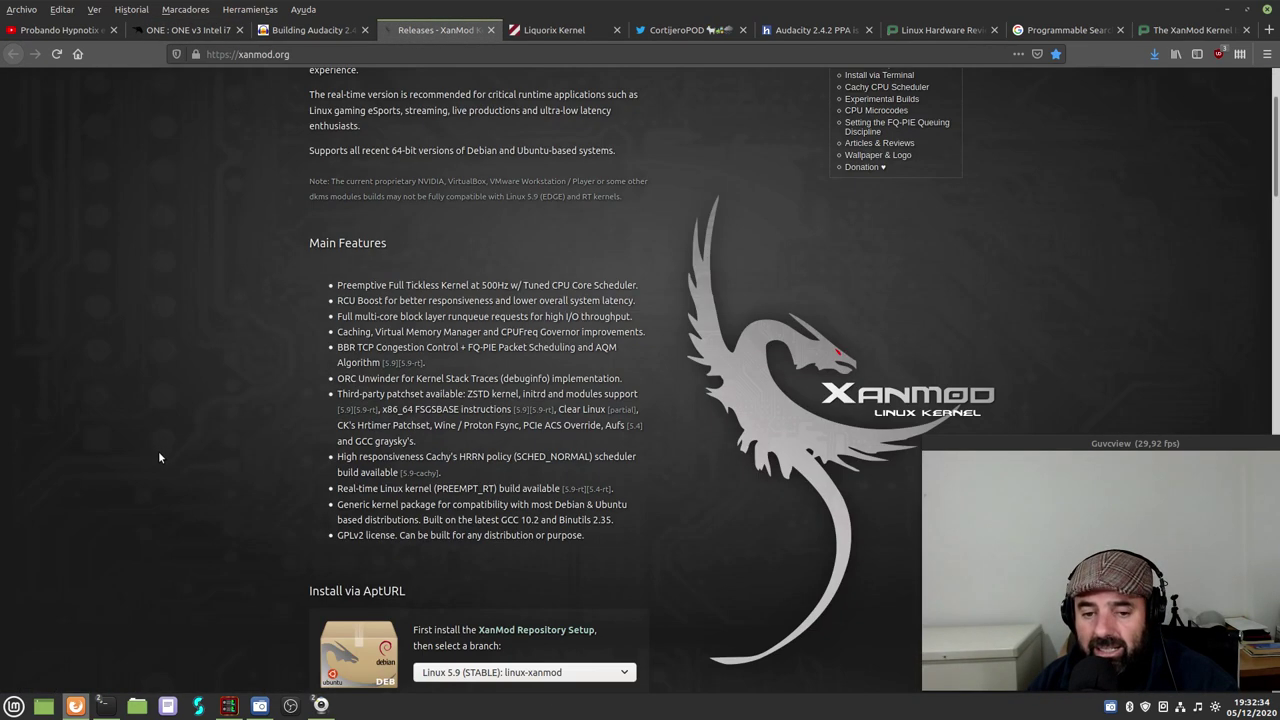
{"action": "scroll", "coordinate": [158, 447], "scroll_direction": "down", "scroll_amount": 4}
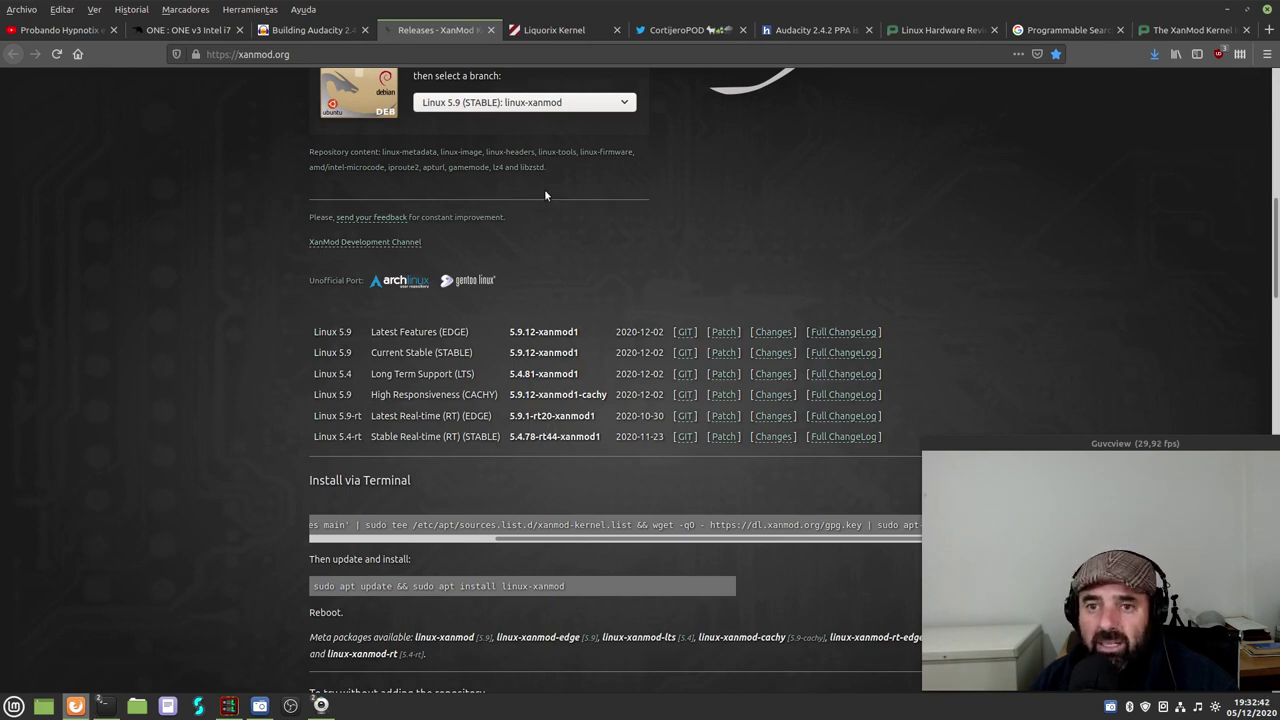
- Revisit the Slimbook page, and show the beginning of the forum guide on building Audacity 2.4.2 on Ubuntu 20.04
{"action": "left_click", "coordinate": [204, 31]}
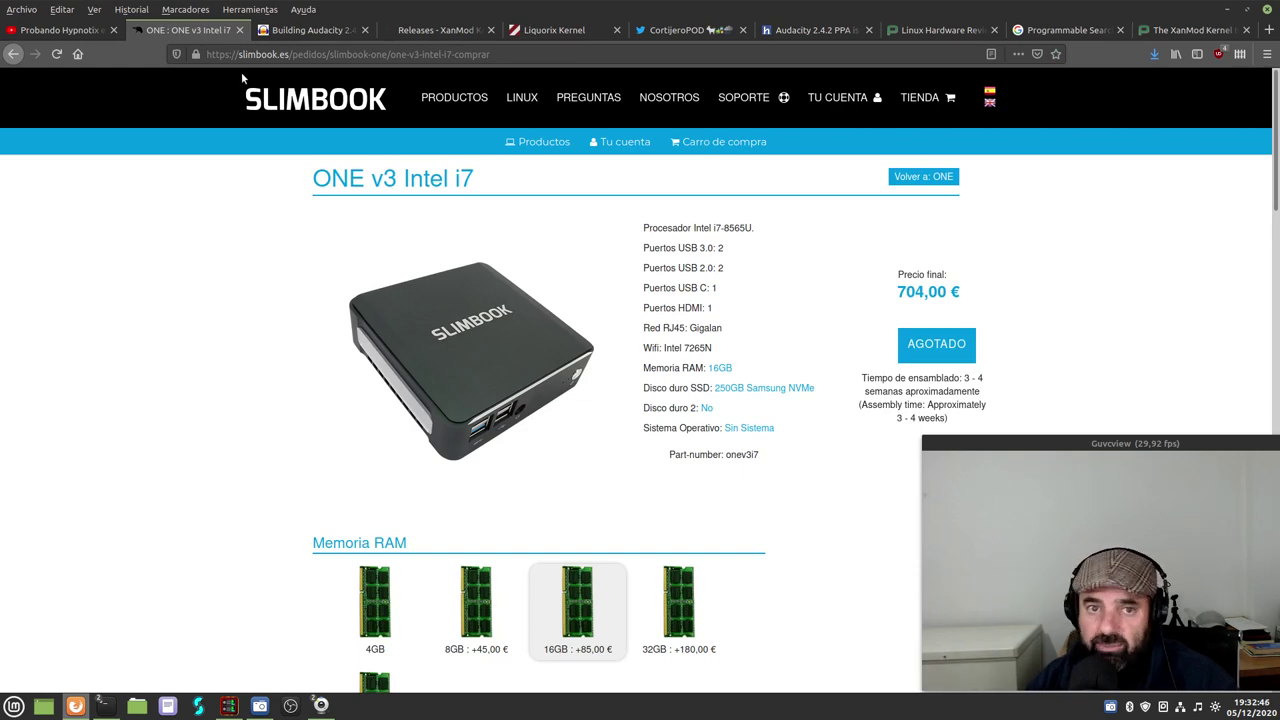
{"action": "left_click", "coordinate": [277, 31]}
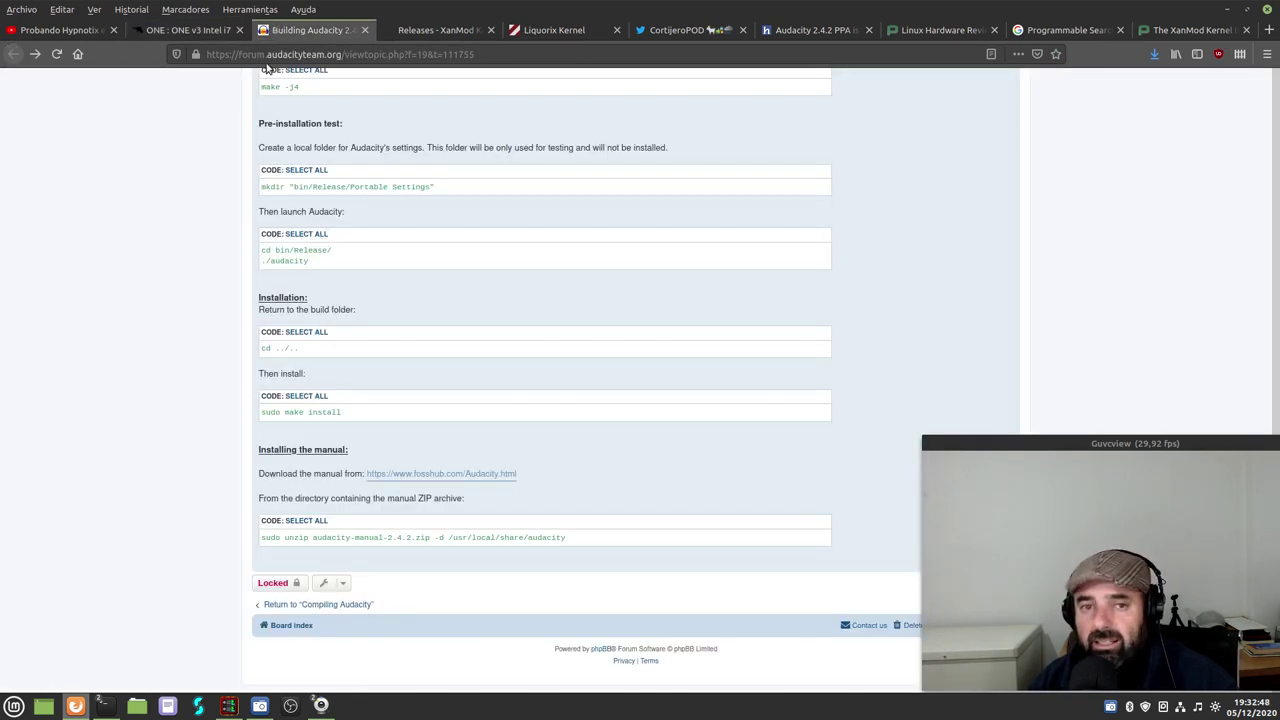
{"action": "scroll", "coordinate": [333, 285], "scroll_direction": "up", "scroll_amount": 8}
{"action": "scroll", "coordinate": [333, 280], "scroll_direction": "up", "scroll_amount": 10}
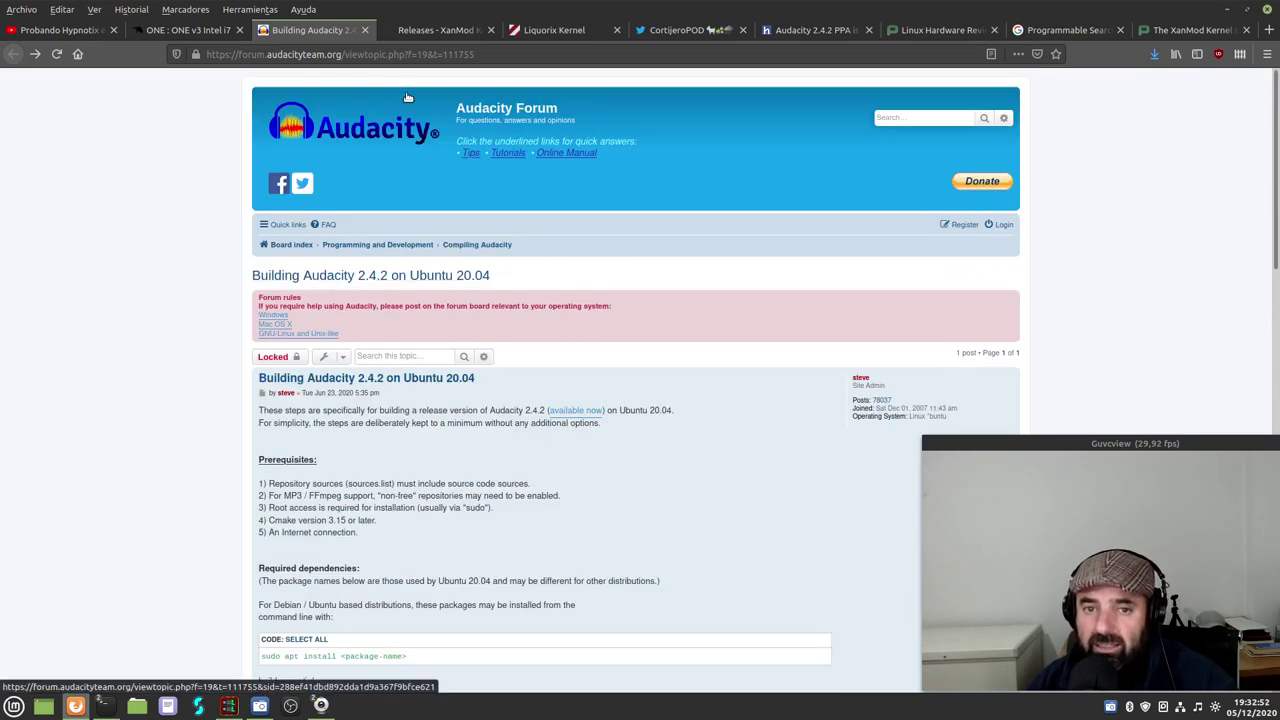
- Go back to the XanMod Kernel page and show its introduction
{"action": "left_click", "coordinate": [420, 38]}
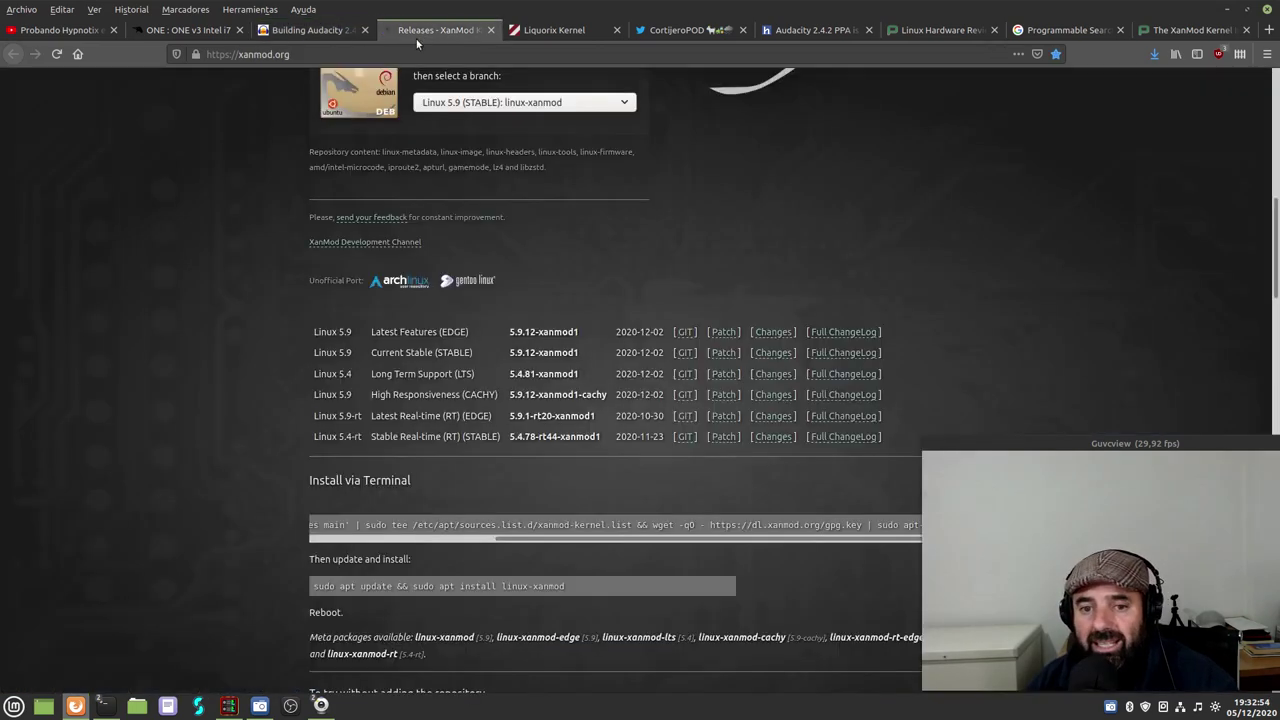
{"action": "scroll", "coordinate": [177, 376], "scroll_direction": "up", "scroll_amount": 3}
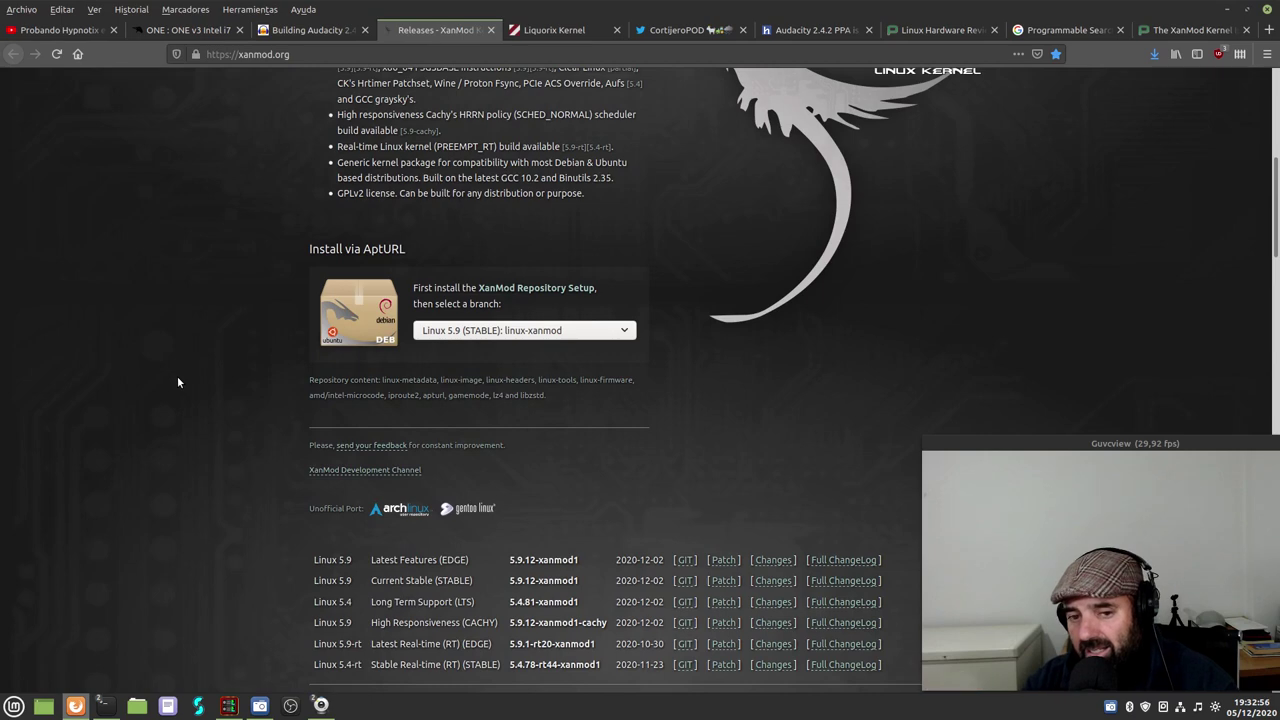
{"action": "scroll", "coordinate": [178, 382], "scroll_direction": "up", "scroll_amount": 8}
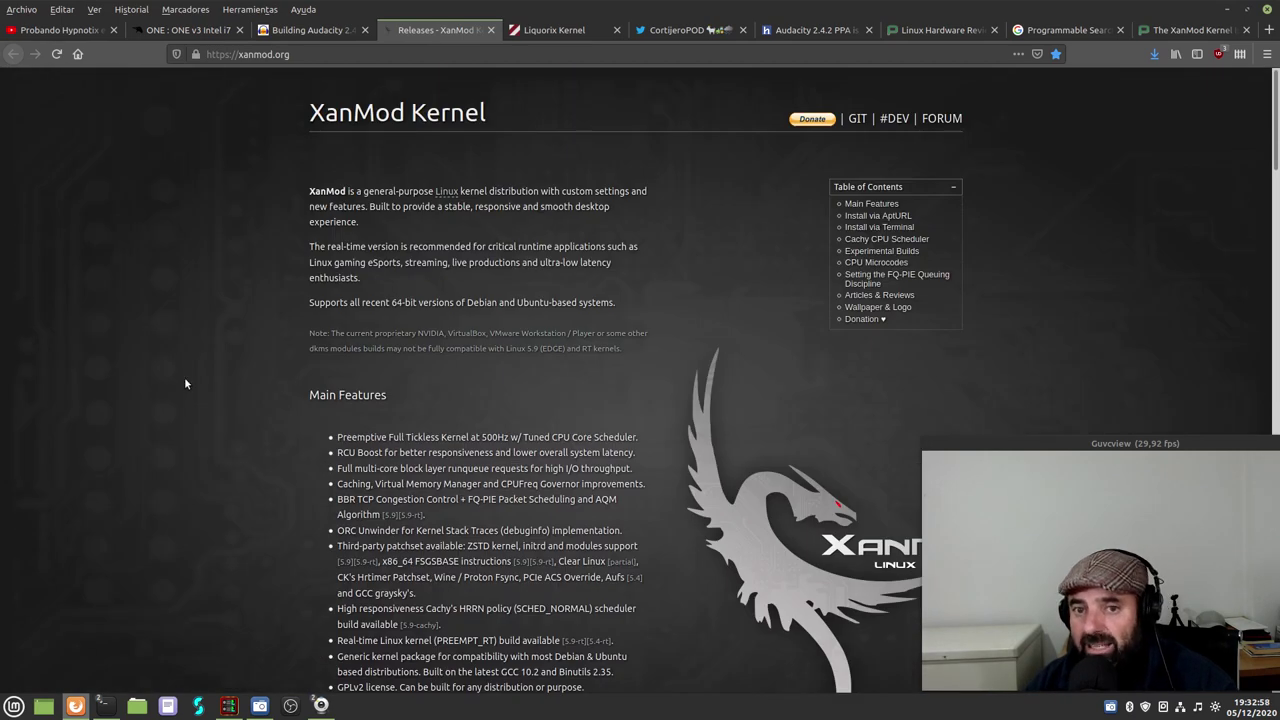
- Review the Liquorix Kernel introduction and major features, and open UbuntuHandbook's article on the Audacity 2.4.2 PPA
{"action": "left_click", "coordinate": [550, 30]}
{"action": "scroll", "coordinate": [258, 380], "scroll_direction": "up", "scroll_amount": 1}
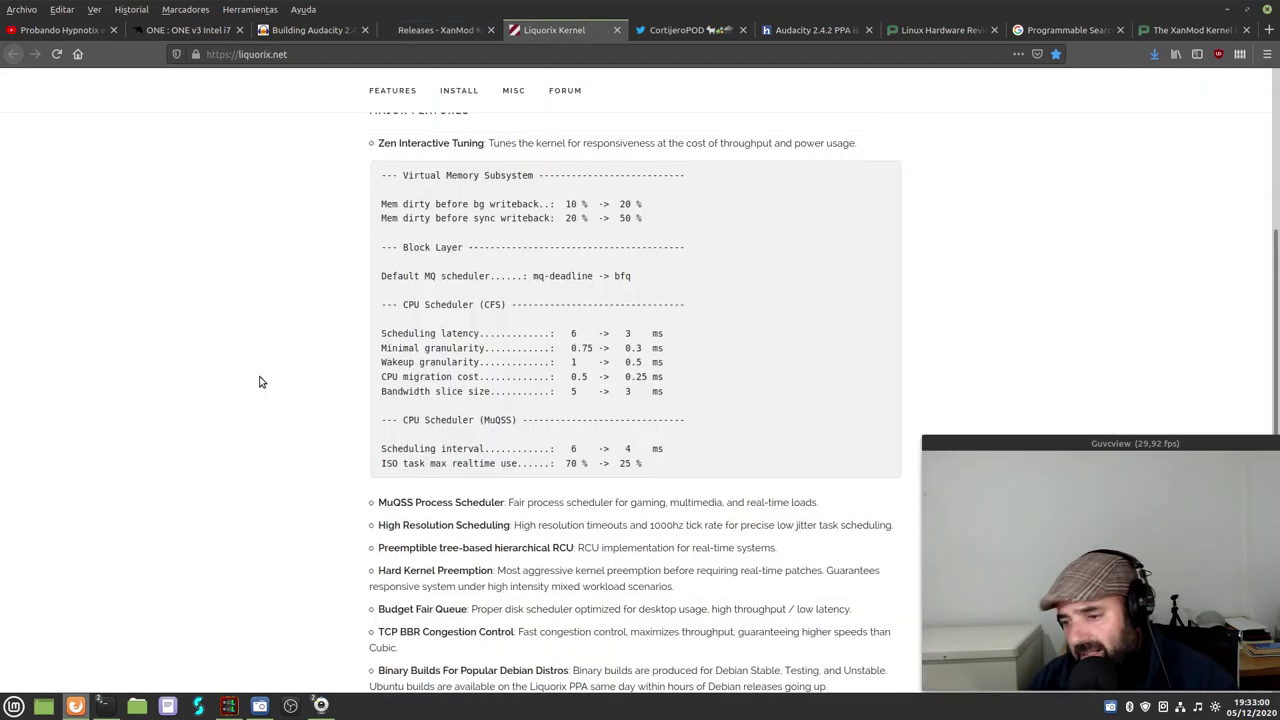
{"action": "scroll", "coordinate": [260, 380], "scroll_direction": "up", "scroll_amount": 3}
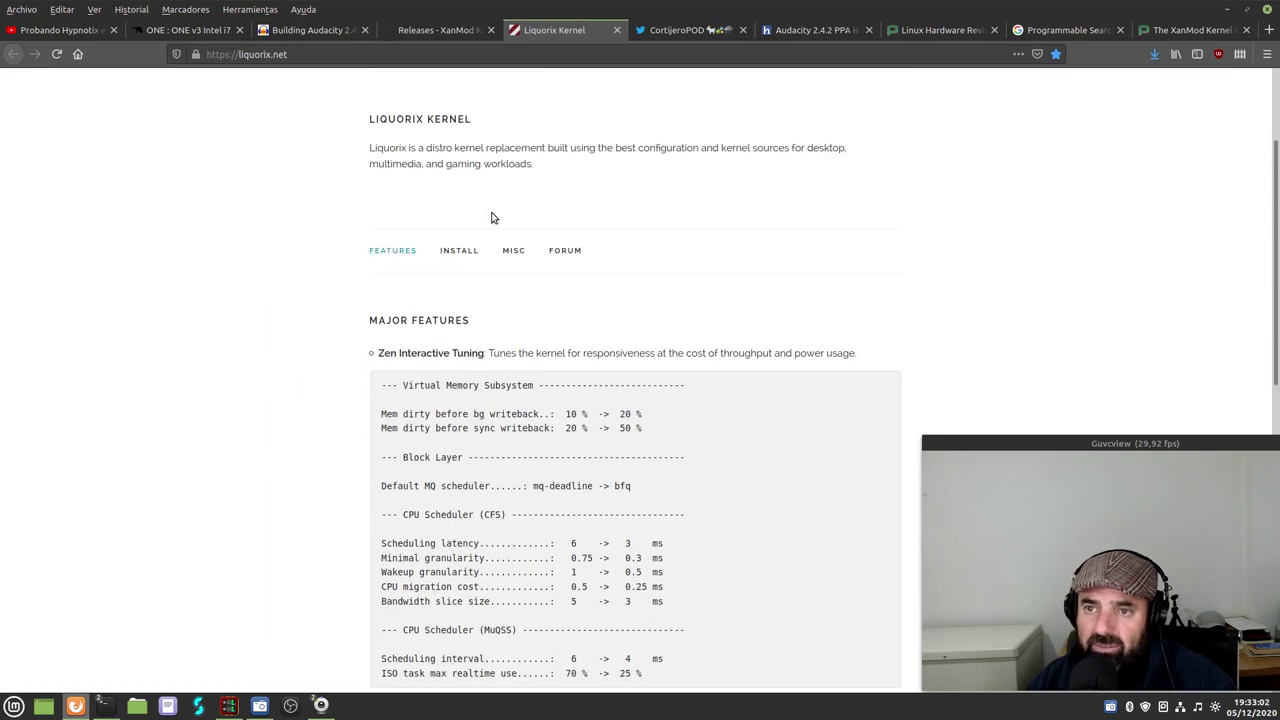
{"action": "left_click", "coordinate": [818, 30]}
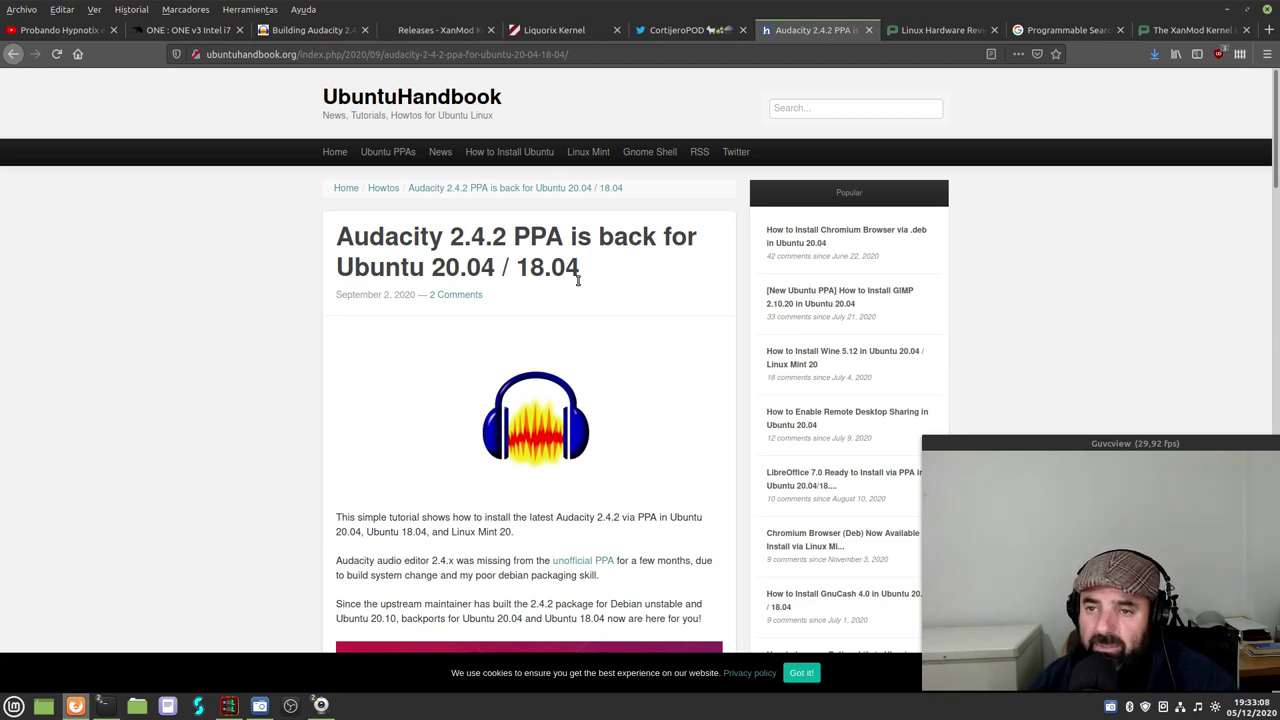
- Close the Phoronix search results for xanmod liquorix and the Phoronix home page, keeping the XanMod kernel article open
{"action": "left_click", "coordinate": [935, 30]}
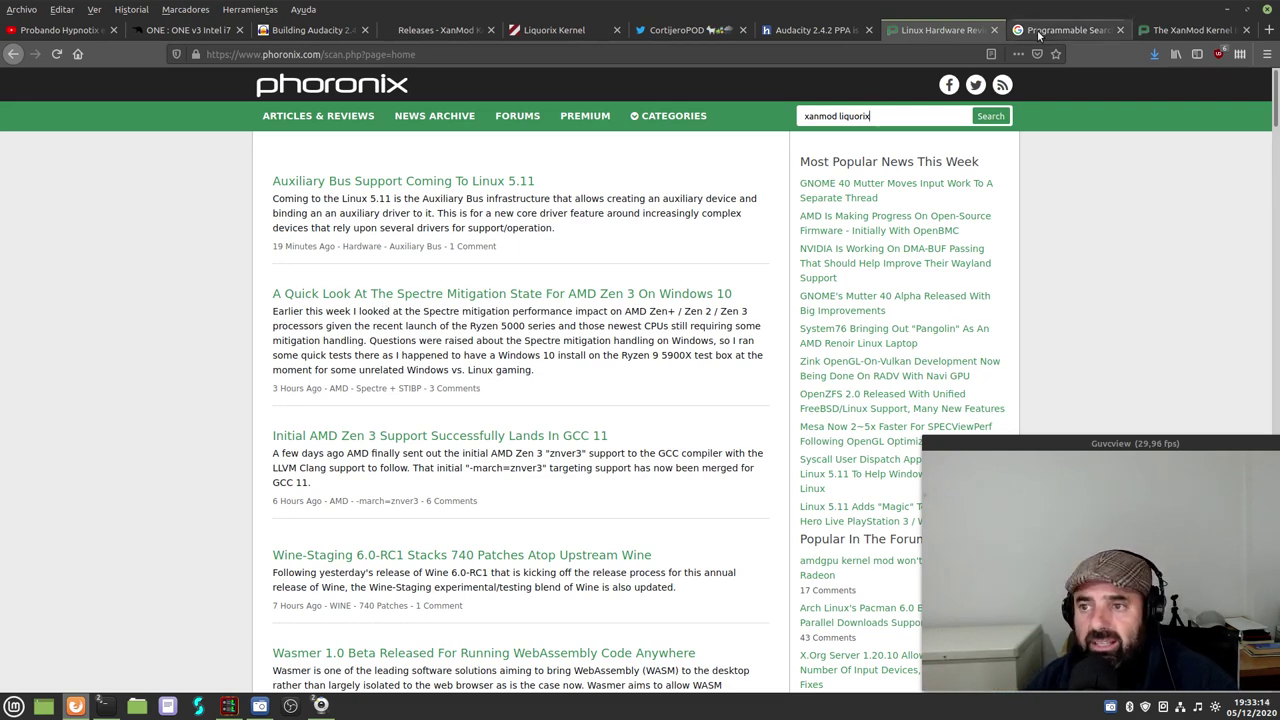
{"action": "left_click", "coordinate": [1174, 33]}
{"action": "left_click", "coordinate": [1095, 32]}
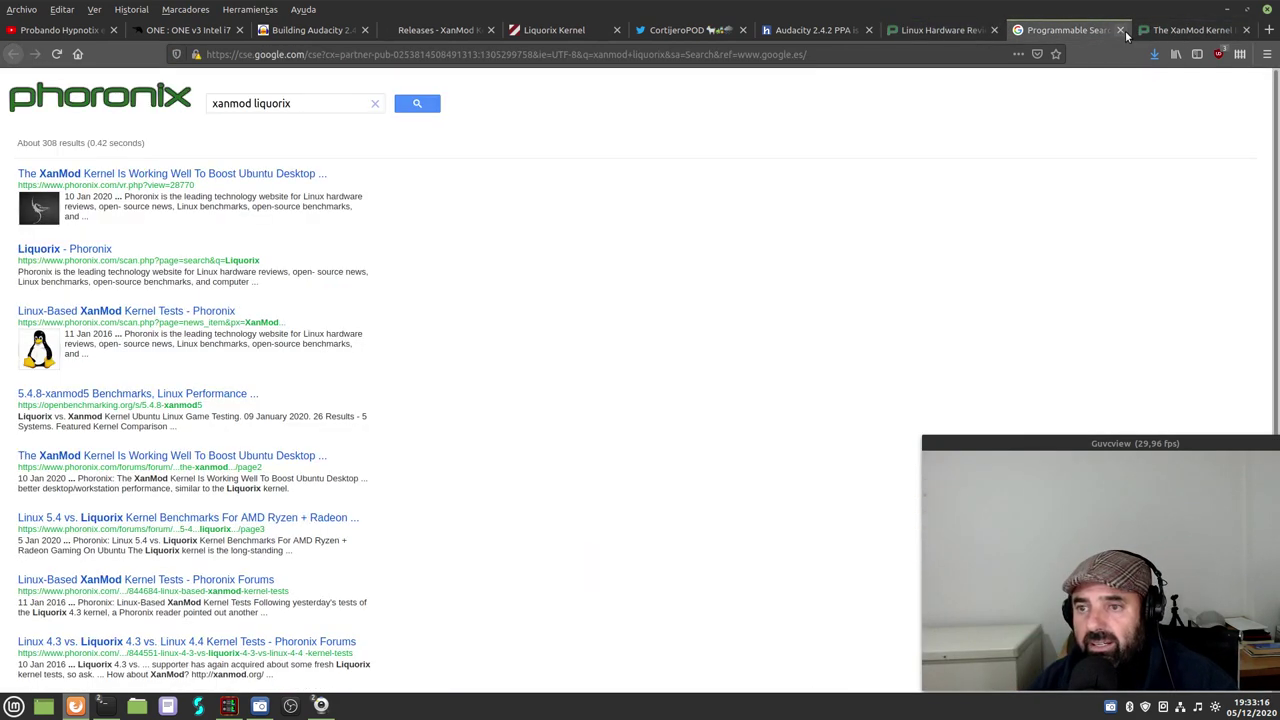
{"action": "left_click", "coordinate": [1120, 30]}
{"action": "left_click", "coordinate": [945, 32]}
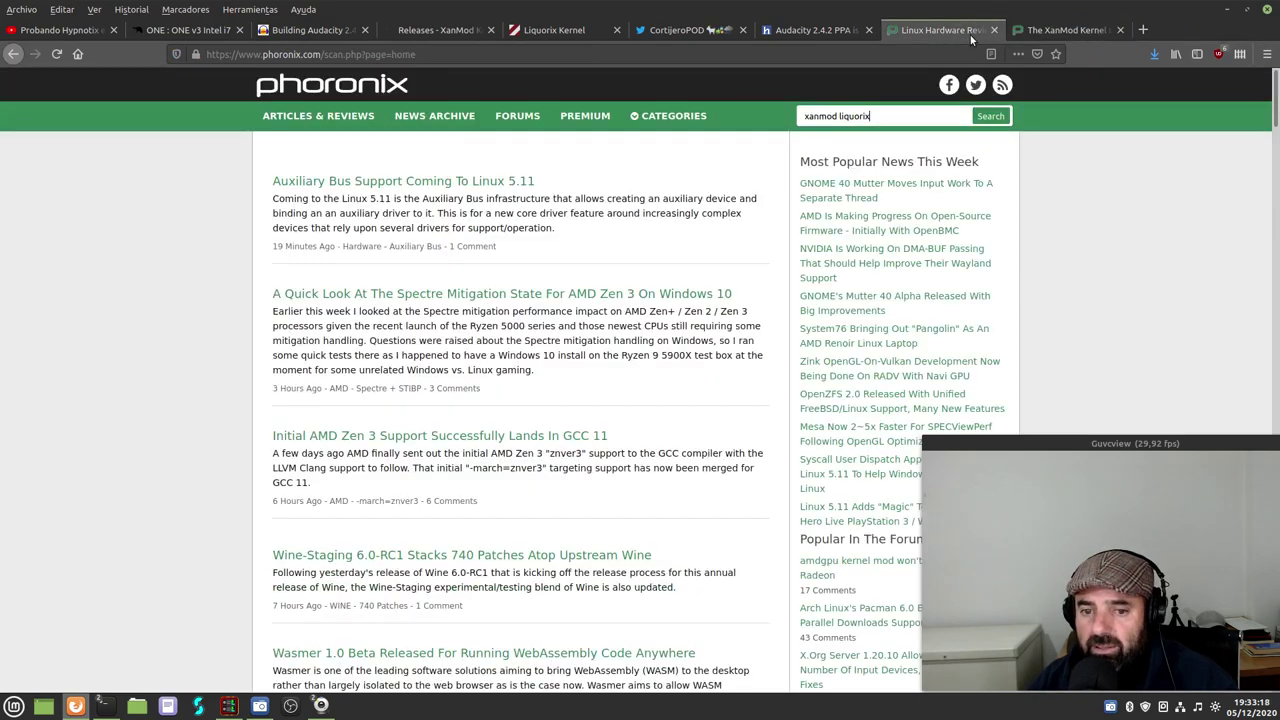
{"action": "left_click", "coordinate": [993, 31]}
- Read the Phoronix article on the XanMod kernel from its title through the list of XanMod extras
{"action": "scroll", "coordinate": [440, 430], "scroll_direction": "up", "scroll_amount": 10}
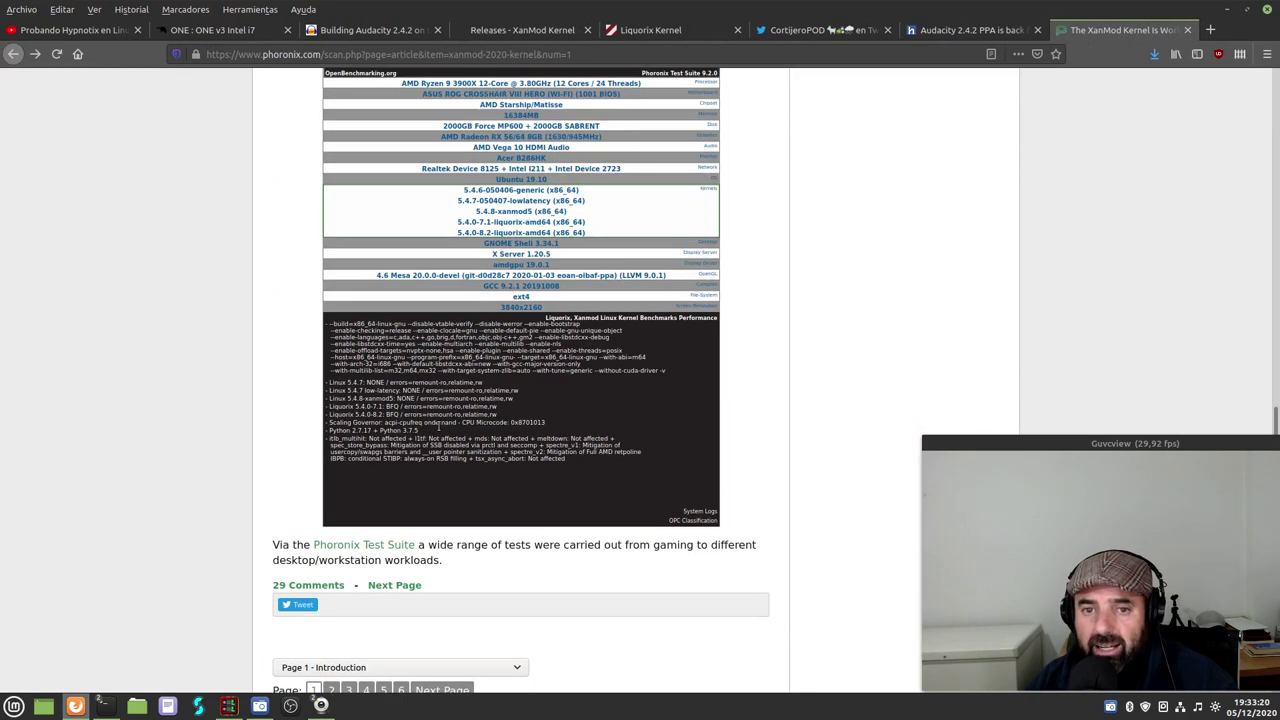
{"action": "scroll", "coordinate": [430, 430], "scroll_direction": "up", "scroll_amount": 5}
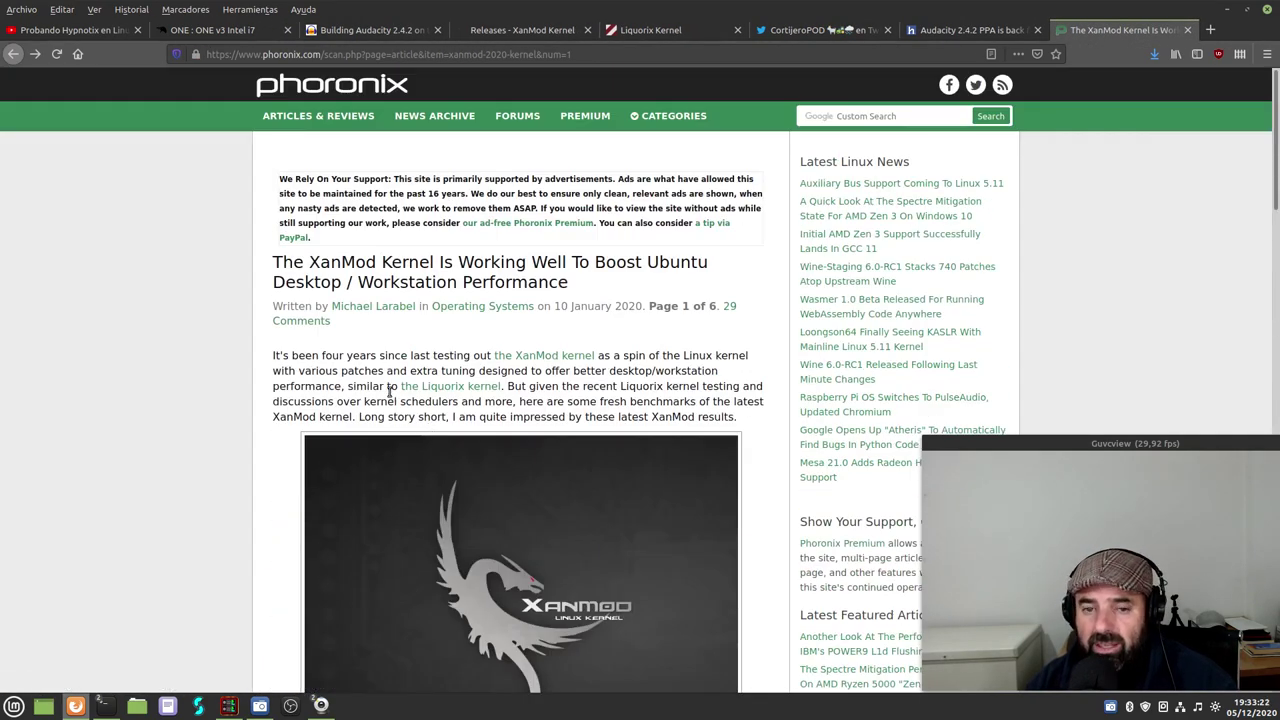
{"action": "scroll", "coordinate": [390, 390], "scroll_direction": "down", "scroll_amount": 9}
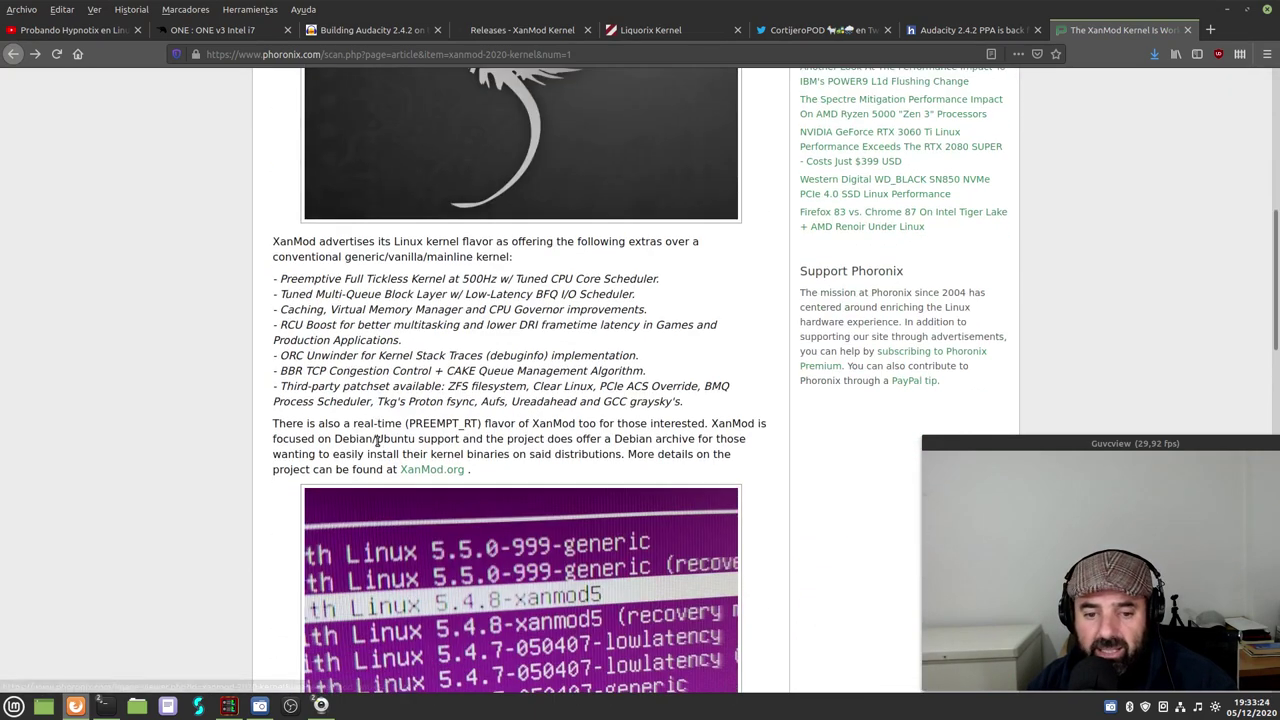
- View the end of the XanMod article's first page, visit the linked Phoronix Test Suite site, and return to the article
{"action": "scroll", "coordinate": [358, 476], "scroll_direction": "down", "scroll_amount": 15}
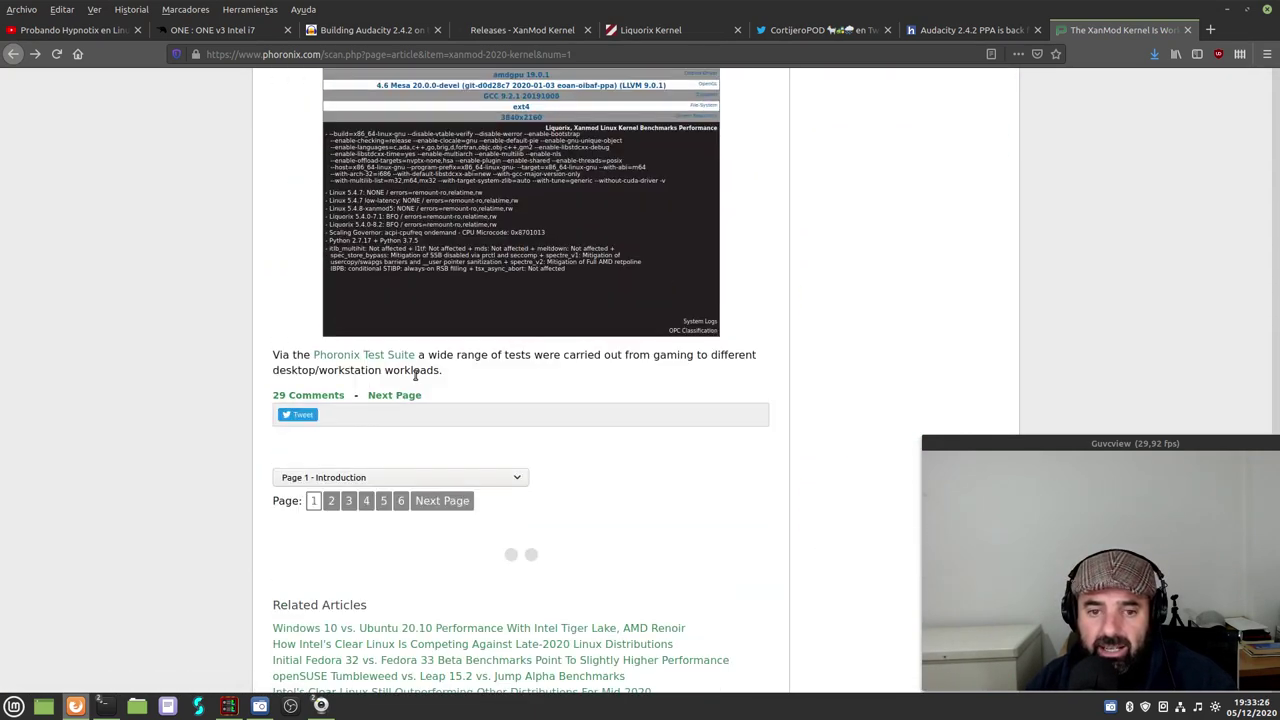
{"action": "left_click", "coordinate": [345, 360]}
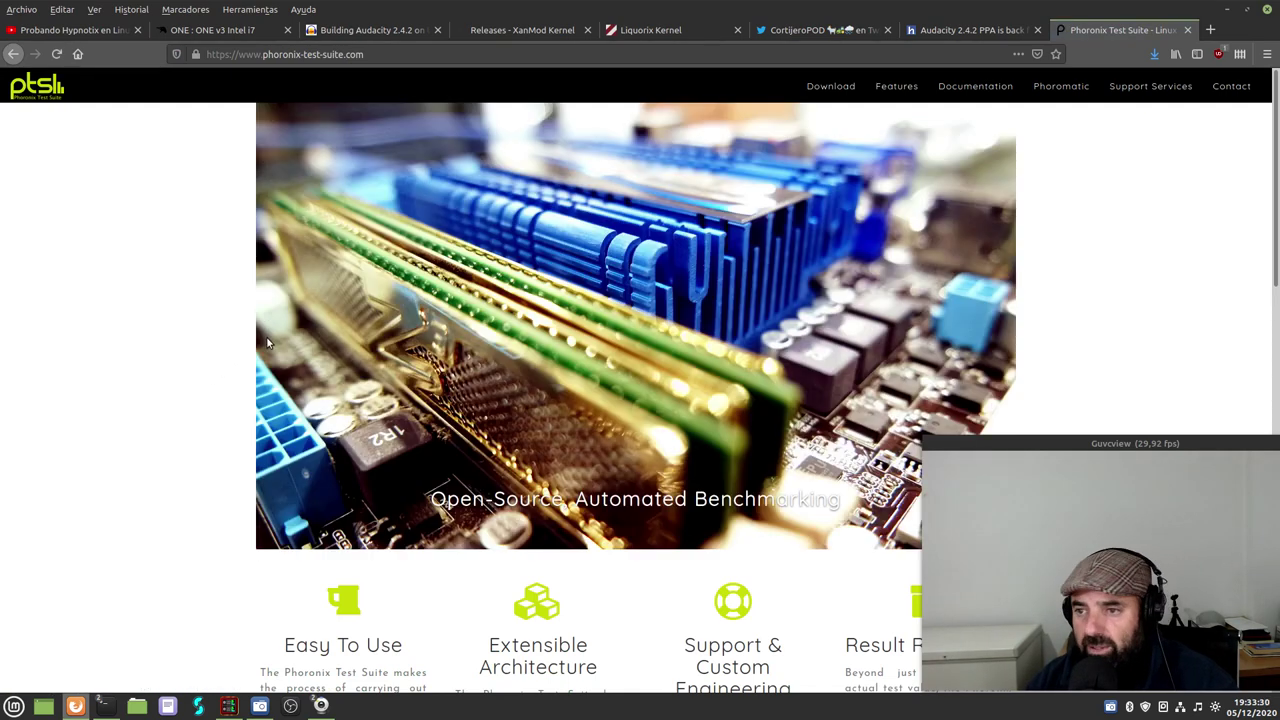
{"action": "key", "text": "alt+Left"}
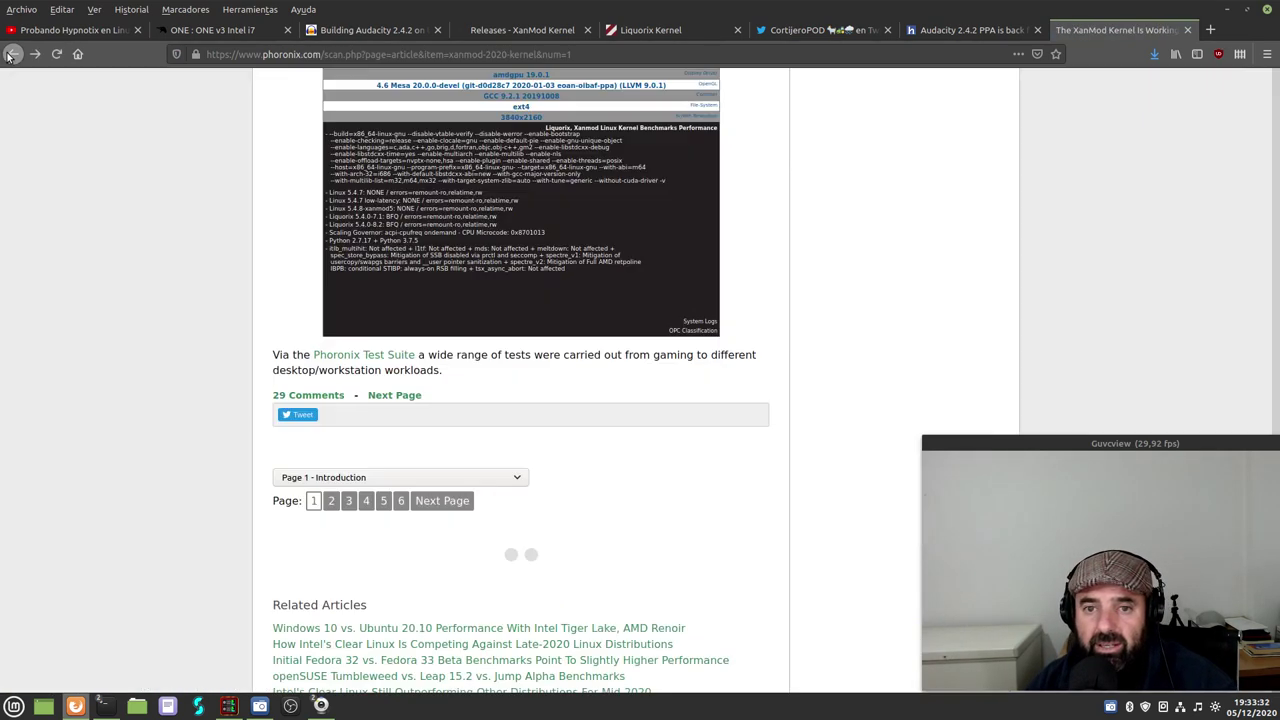
- Minimize the browser and close the terminal used for the Audacity build
{"action": "left_click", "coordinate": [1226, 11]}
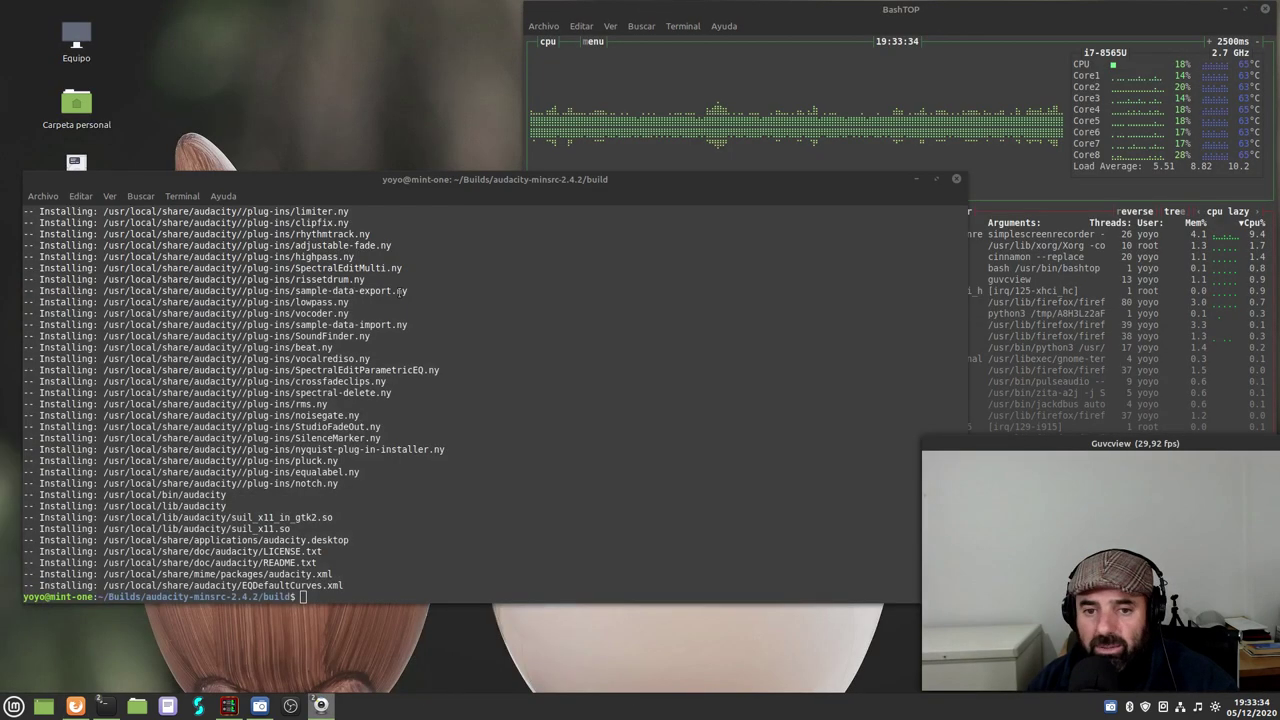
{"action": "left_click", "coordinate": [745, 335]}
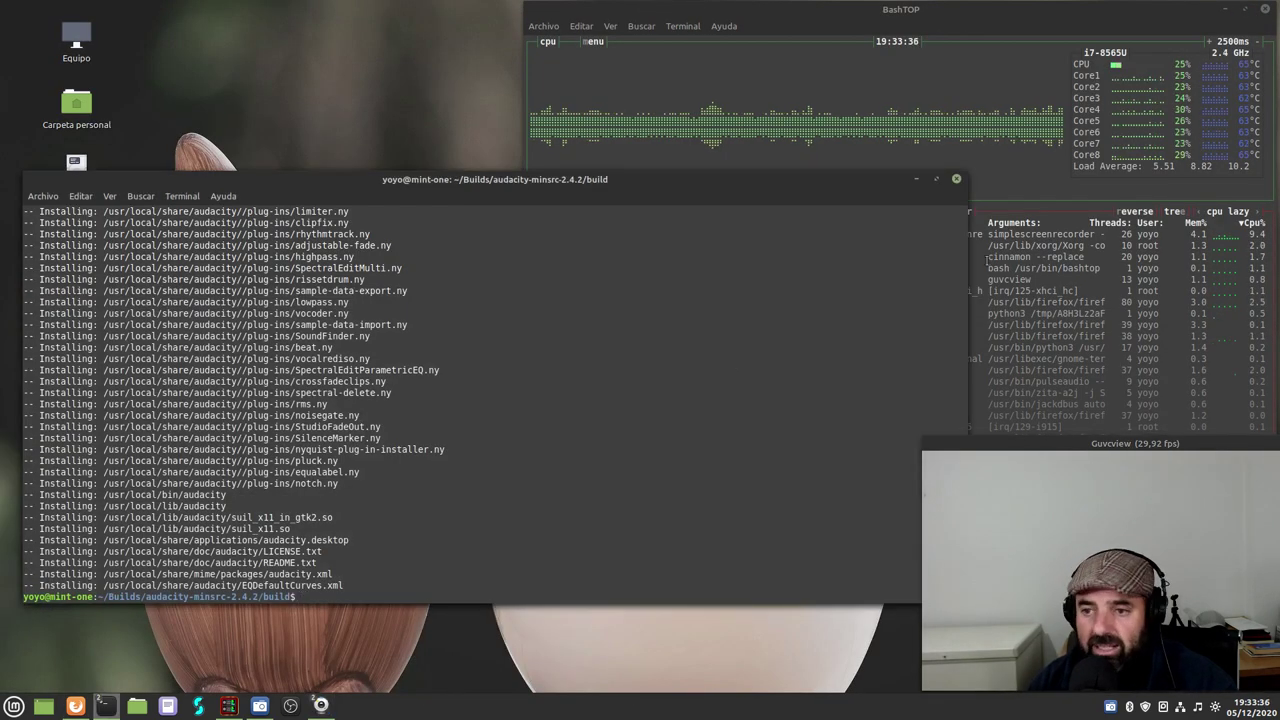
{"action": "left_click", "coordinate": [956, 178]}
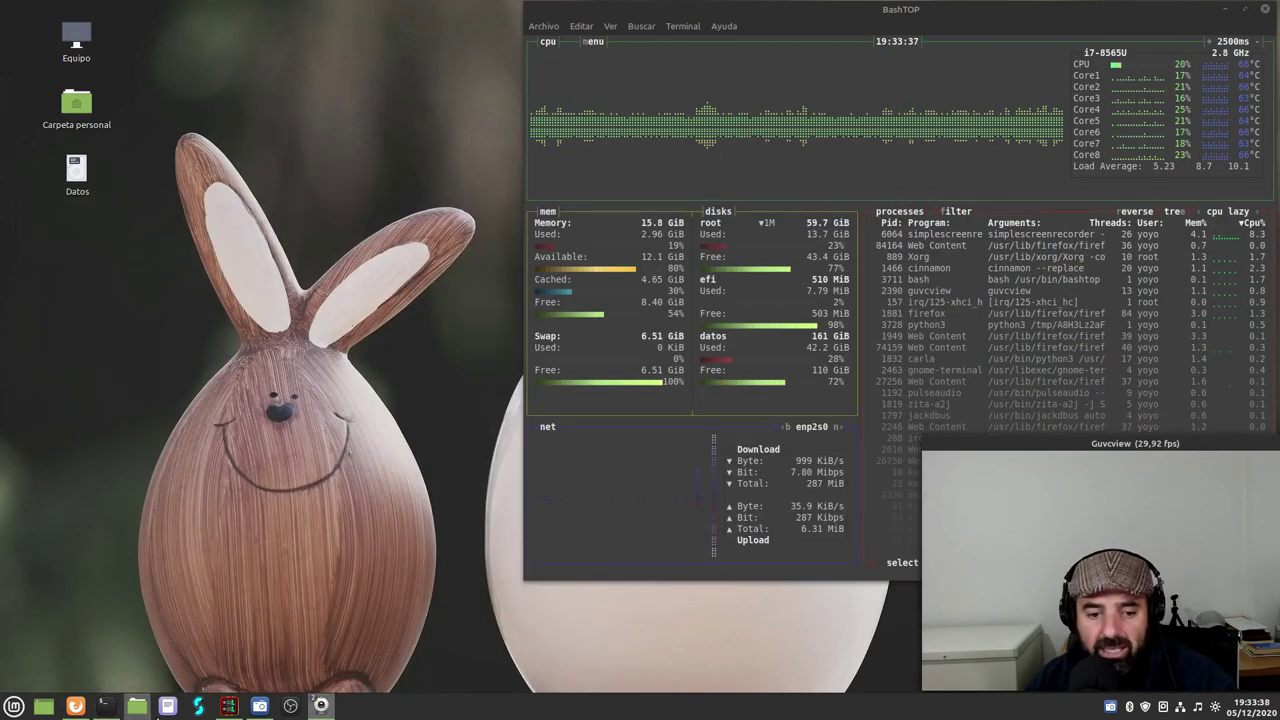
- Switch to the SimpleScreenRecorder window
{"action": "mouse_move", "coordinate": [262, 706]}
{"action": "left_click", "coordinate": [270, 679]}
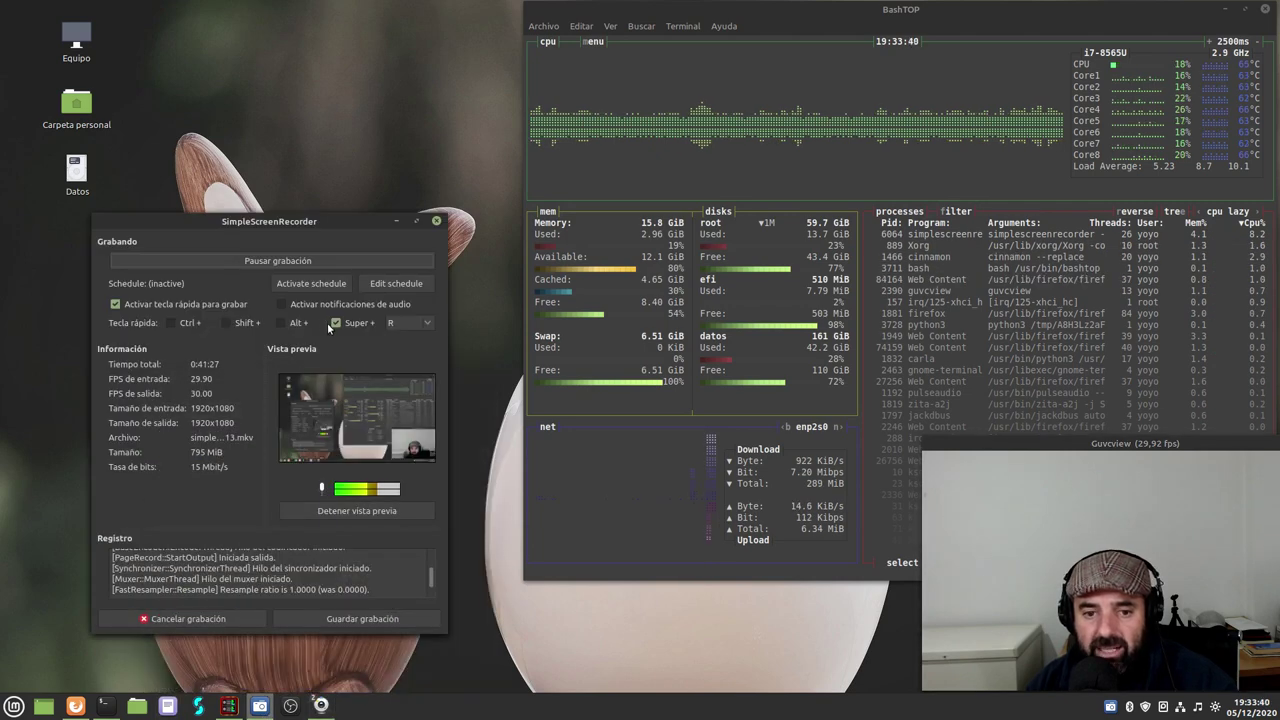
{"action": "left_click_drag", "start_coordinate": [294, 222], "coordinate": [229, 214]}
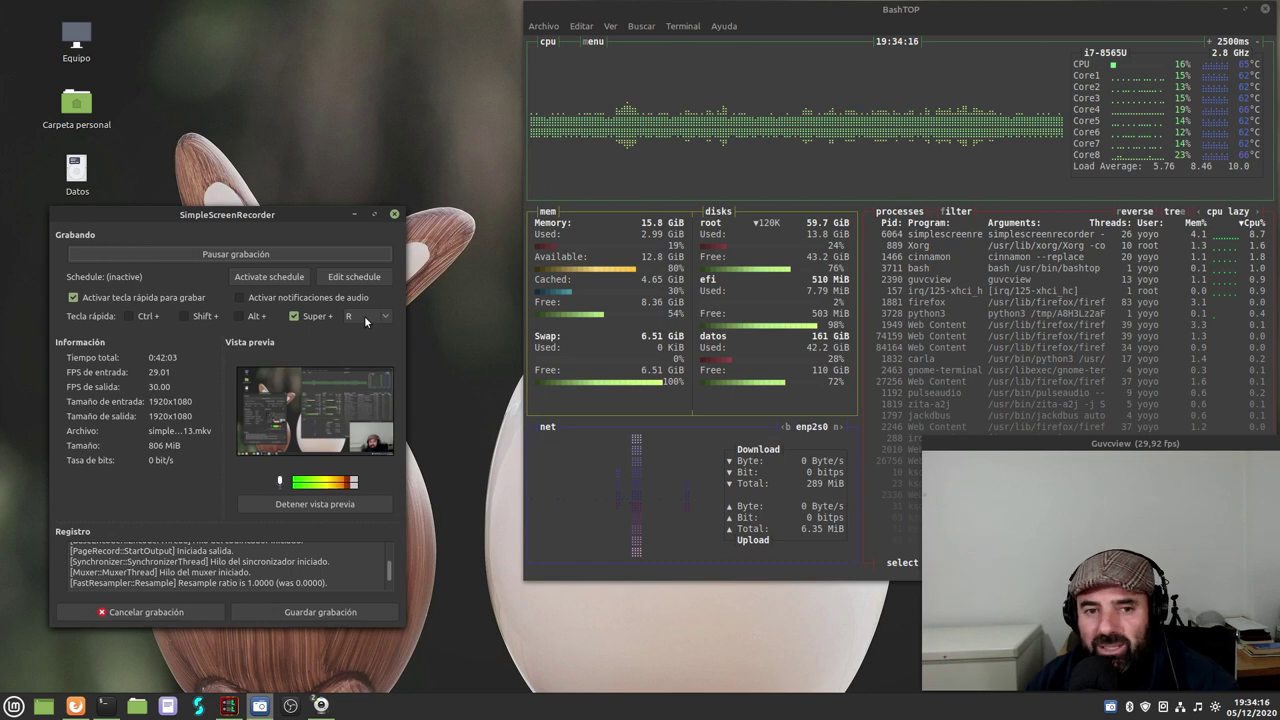
{"action": "left_click_drag", "start_coordinate": [277, 215], "coordinate": [294, 232]}
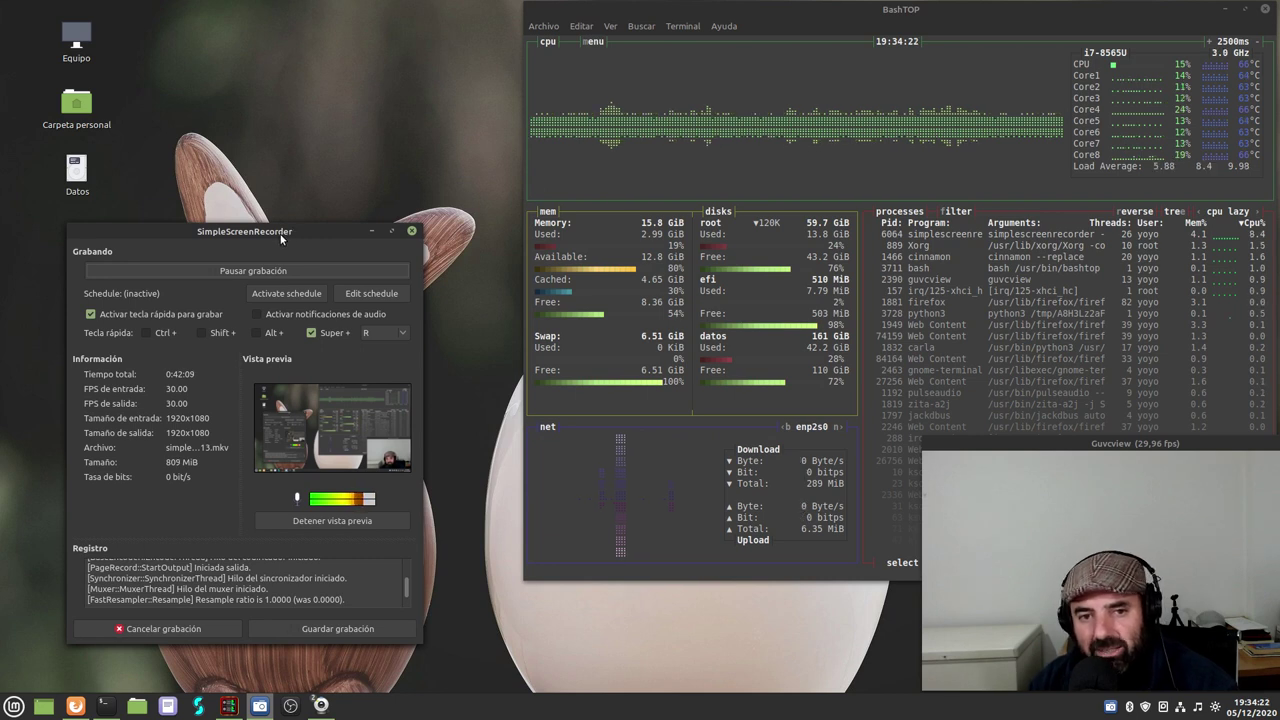
{"action": "left_click_drag", "start_coordinate": [285, 232], "coordinate": [314, 222]}
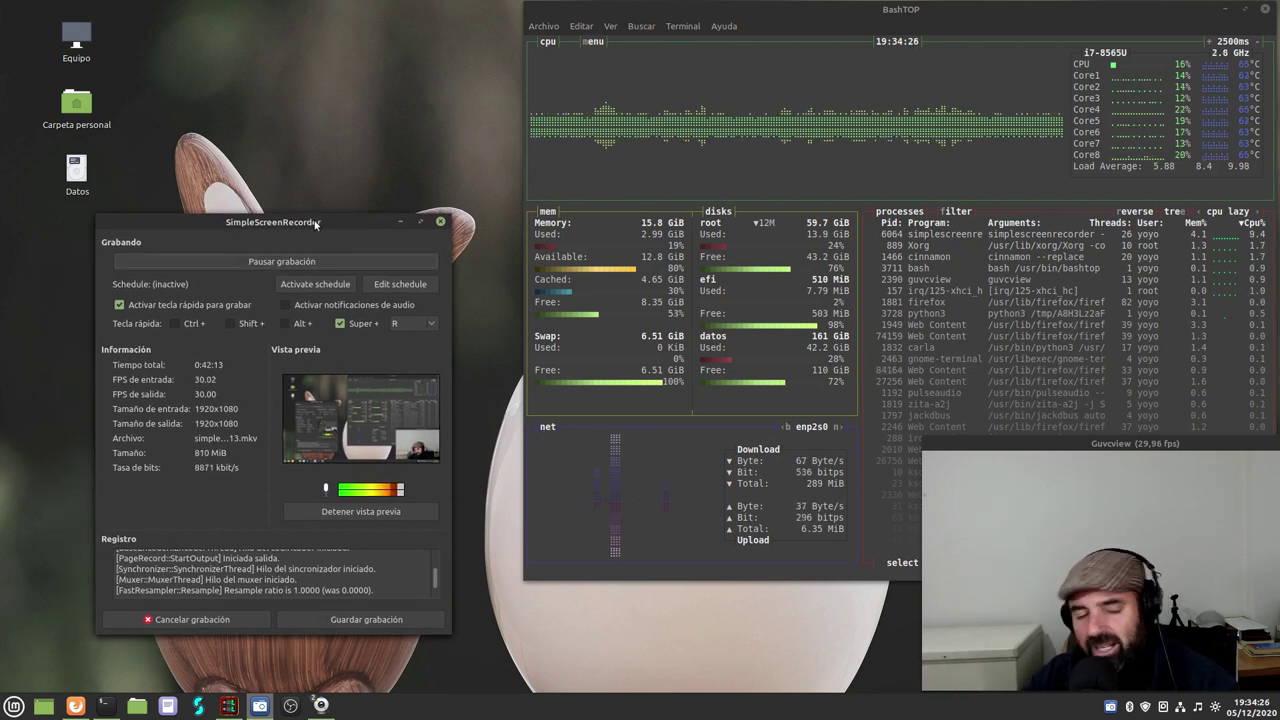
{"action": "left_click_drag", "start_coordinate": [281, 223], "coordinate": [295, 223]}
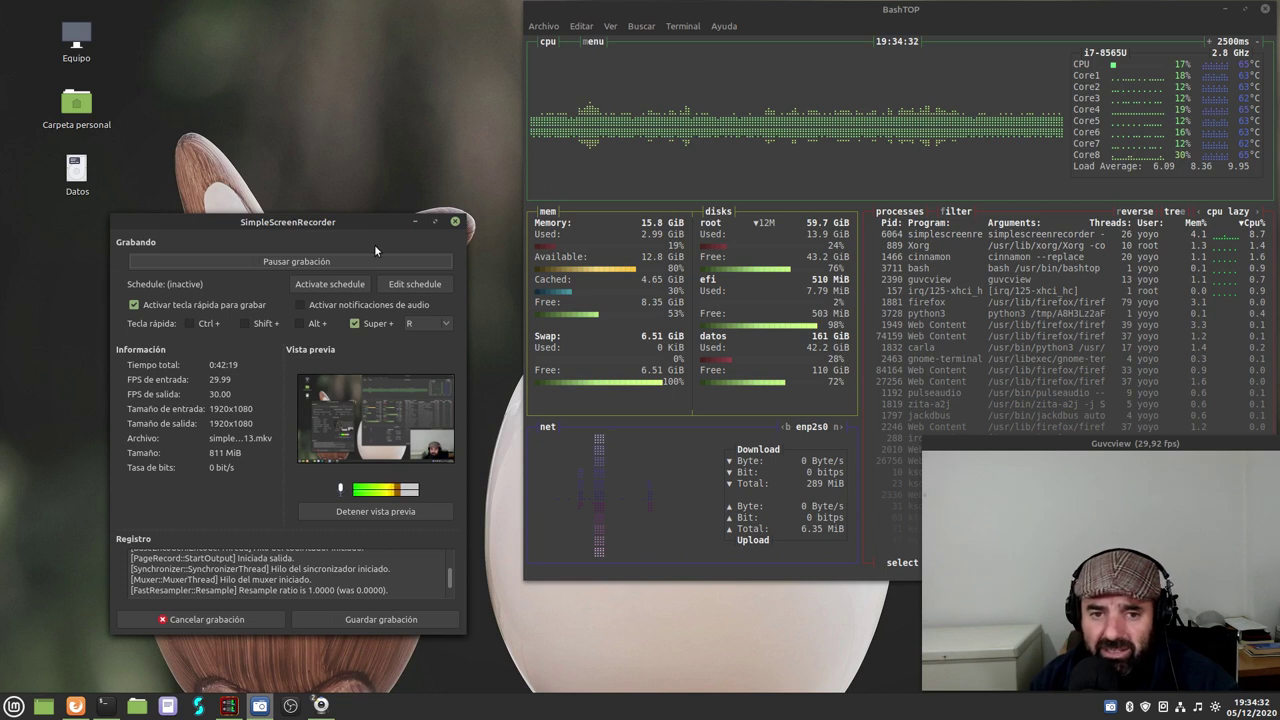
{"action": "left_click_drag", "start_coordinate": [352, 227], "coordinate": [342, 218]}
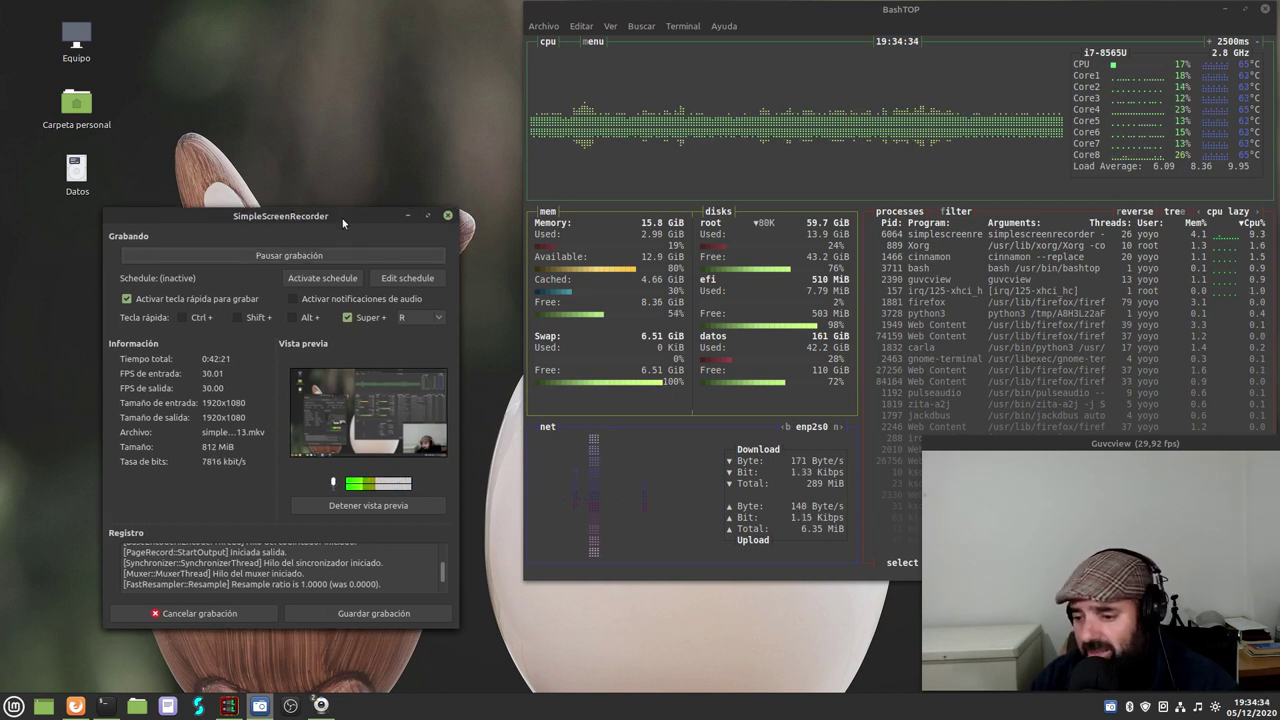